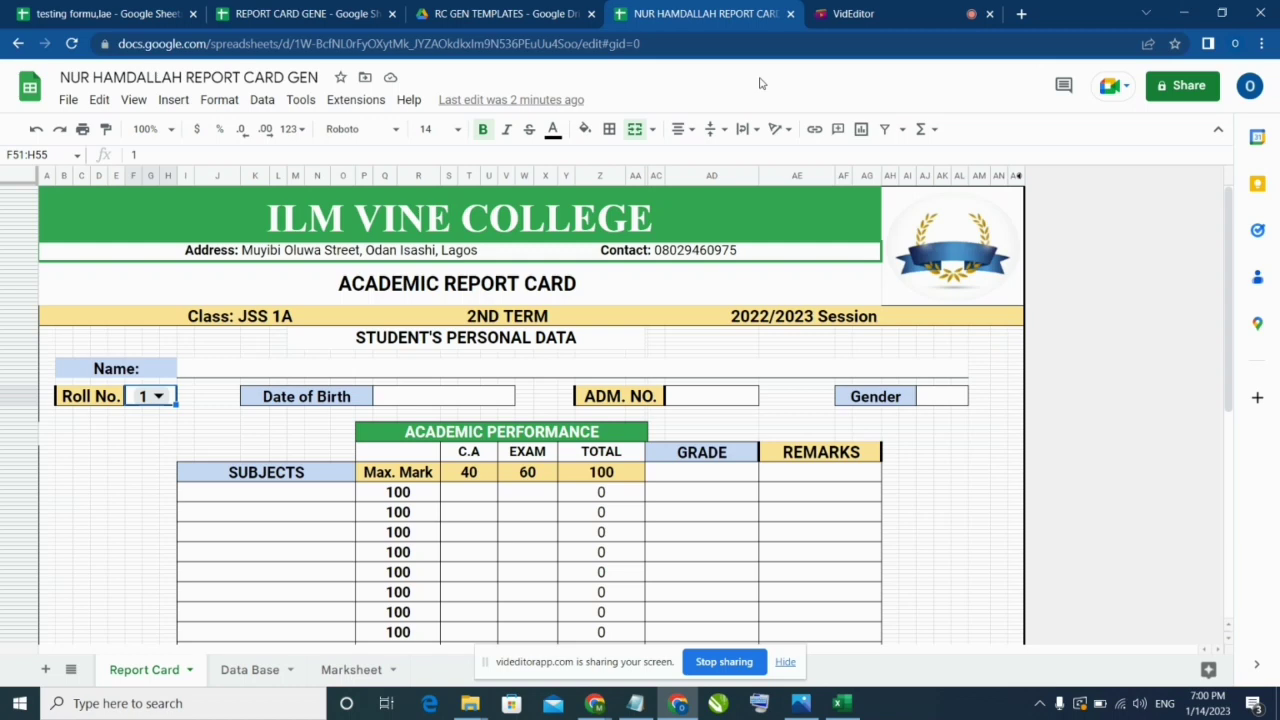
# Step: Look over the Report Card, Data Base and Marksheet sheets and return to the report card
pyautogui.scroll(-2, 565, 345)
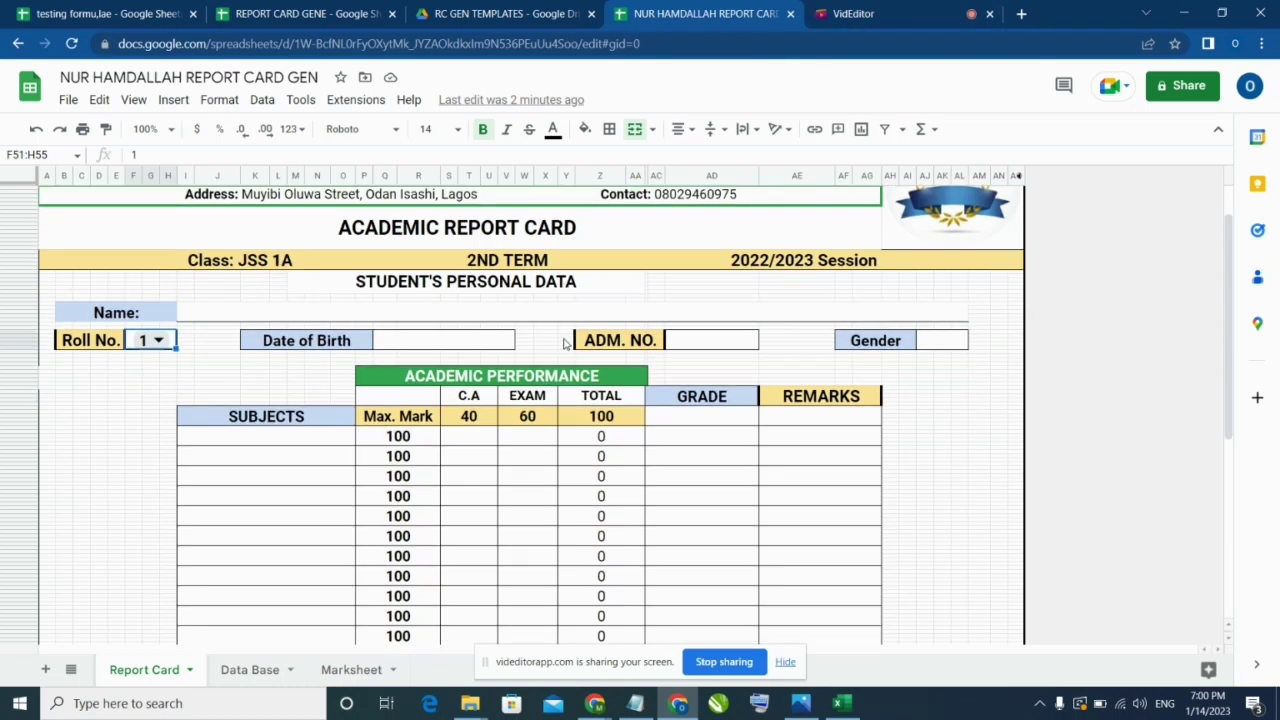
pyautogui.scroll(2, 565, 345)
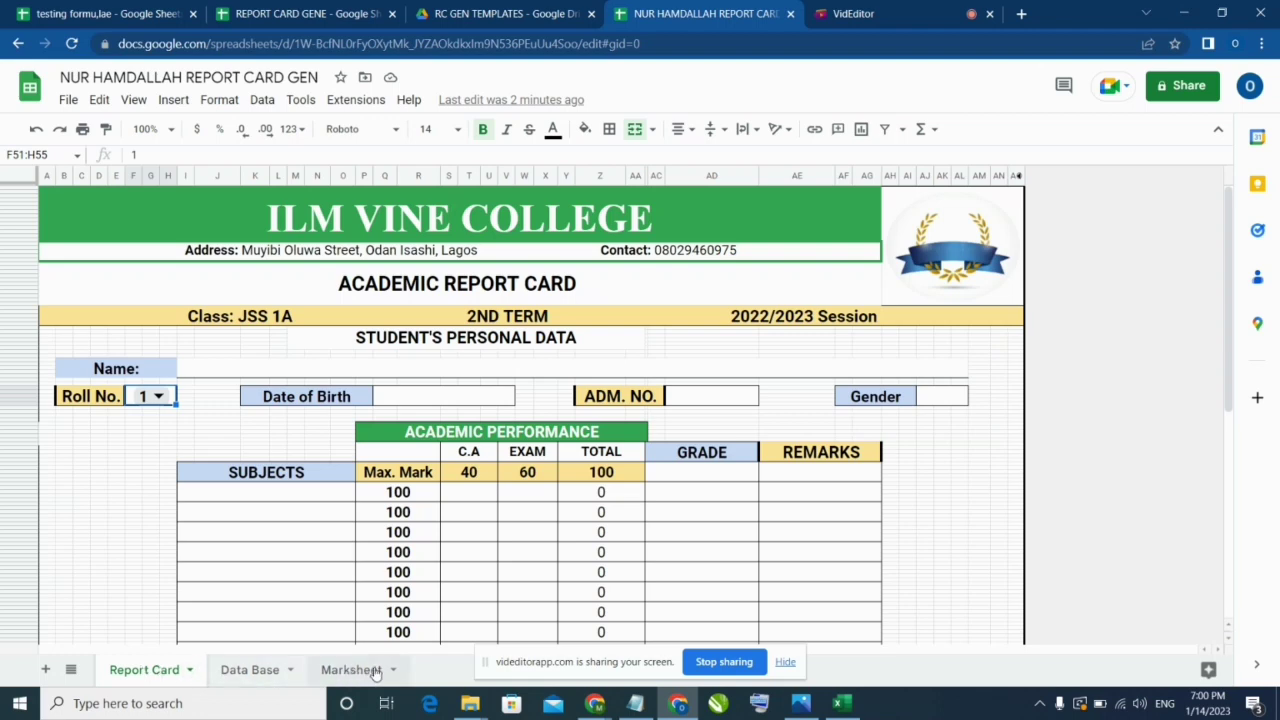
pyautogui.click(257, 671)
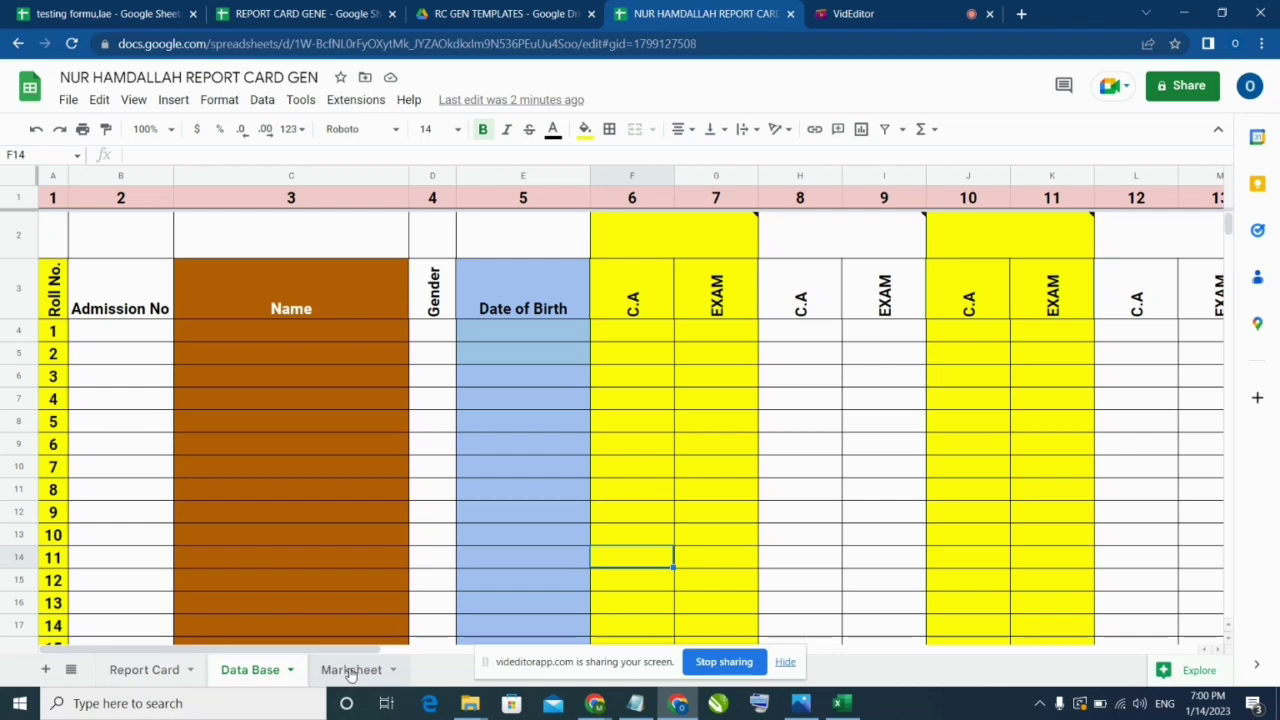
pyautogui.click(351, 671)
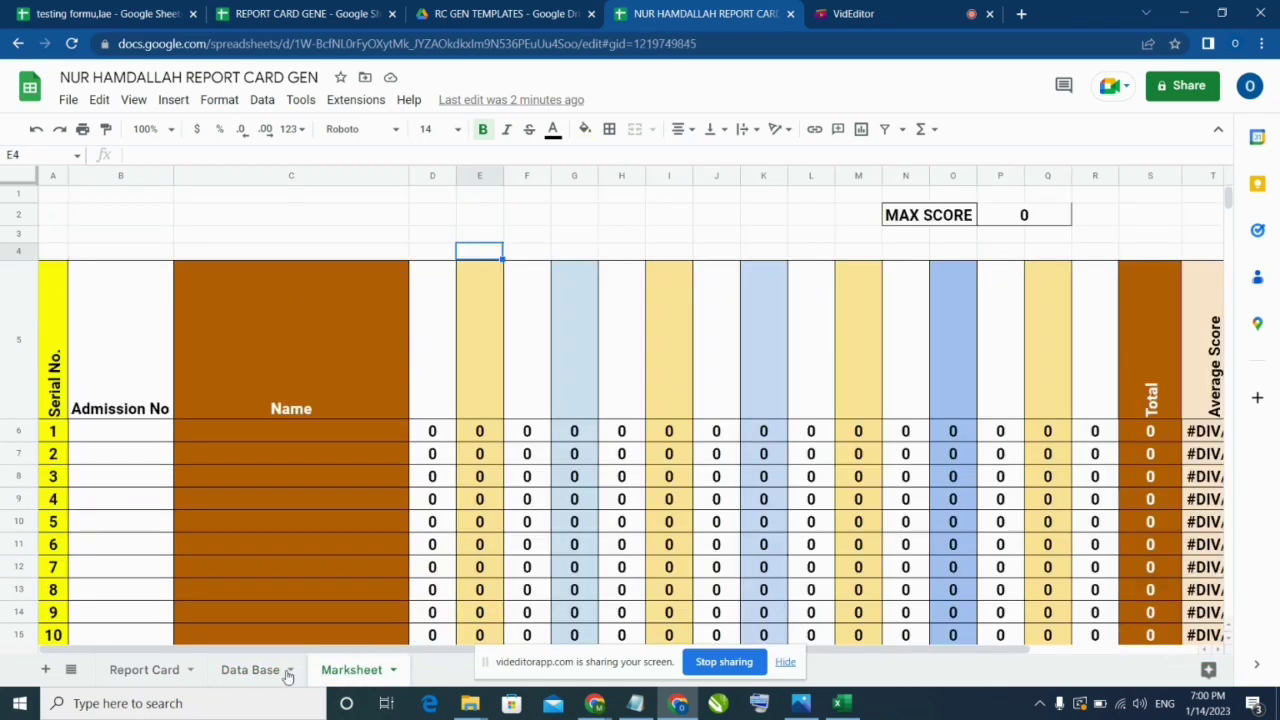
pyautogui.click(129, 676)
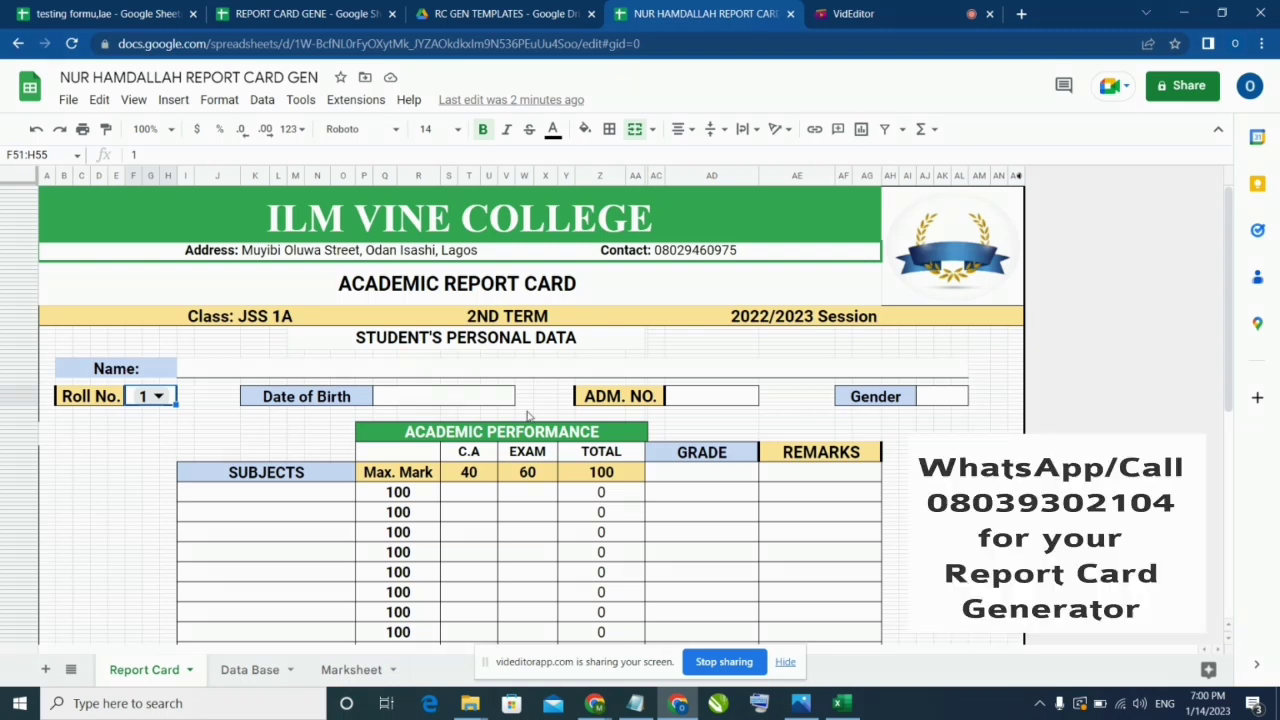
# Step: Examine the report card template from the student data and subject scores down to the summary, attendance, comments and grading system details
pyautogui.scroll(-2, 528, 417)
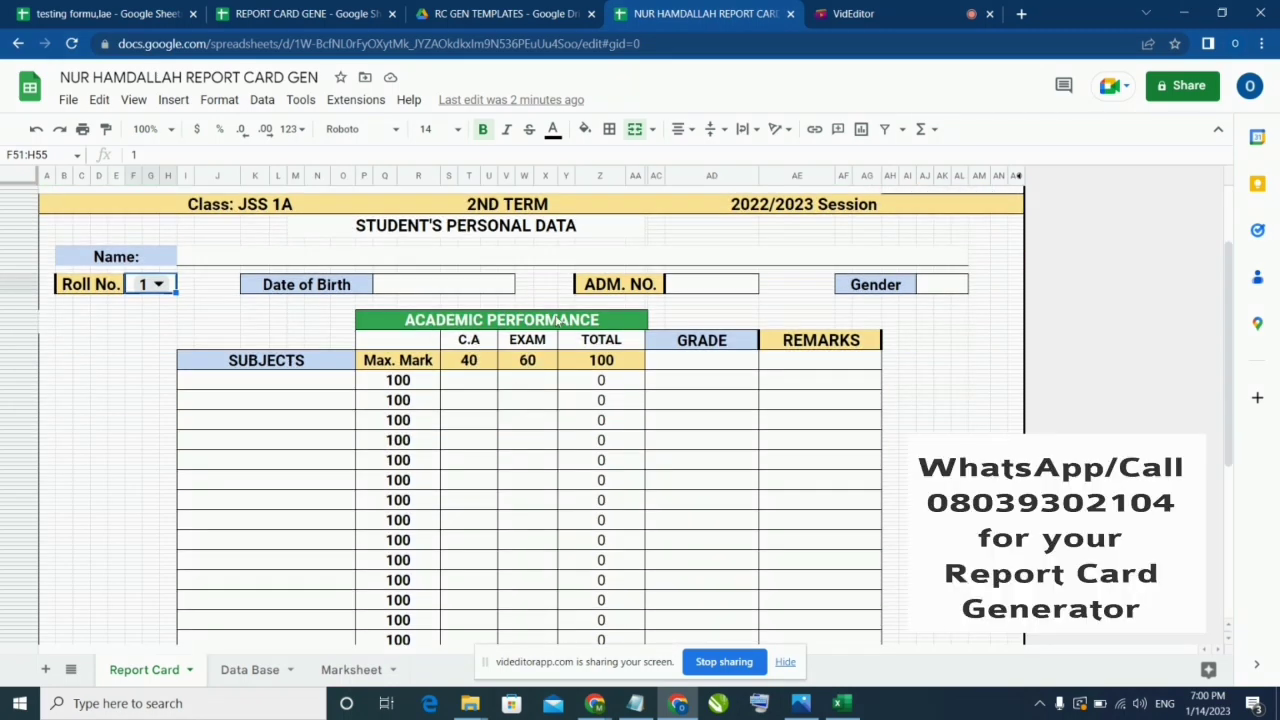
pyautogui.scroll(-1, 293, 388)
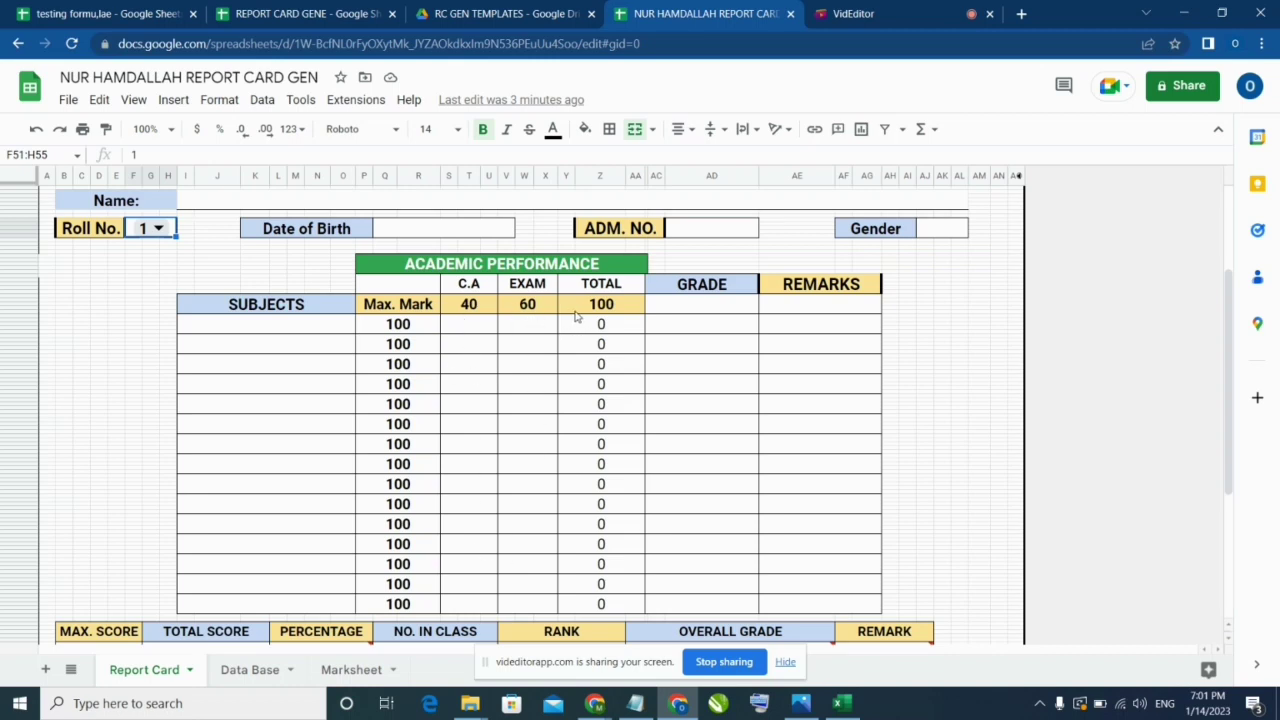
pyautogui.scroll(-3, 514, 460)
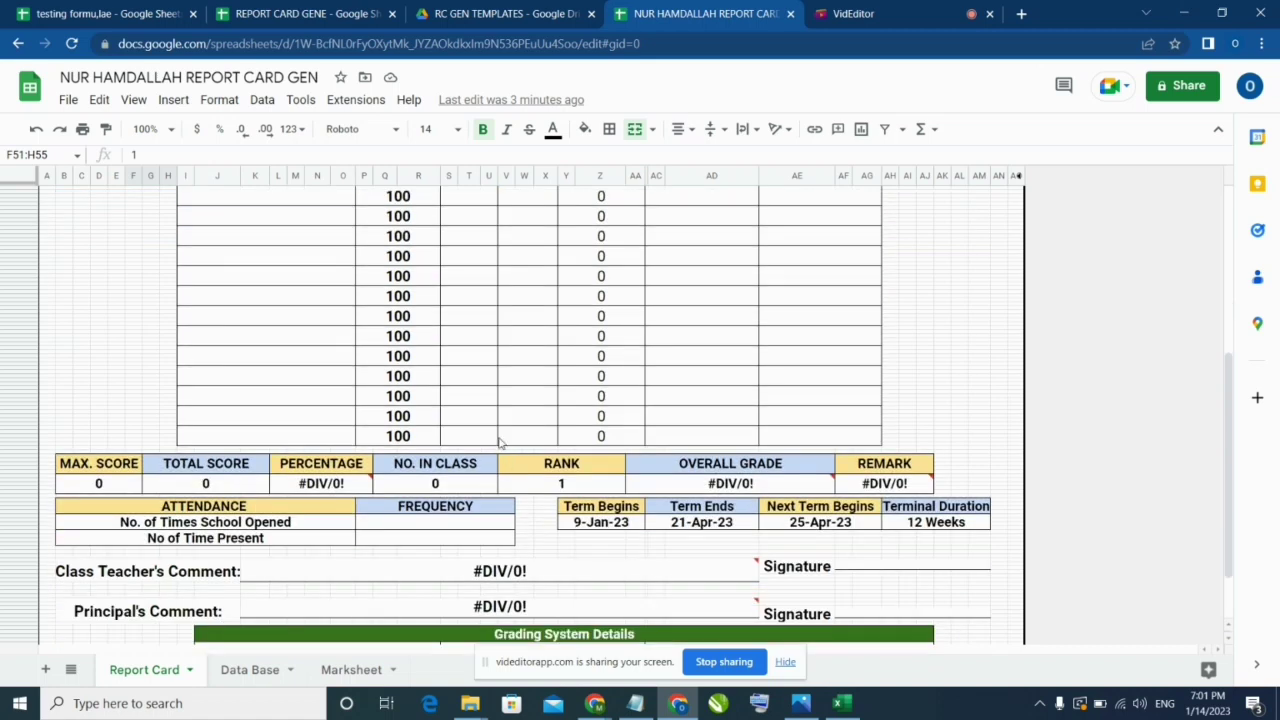
pyautogui.scroll(2, 503, 443)
pyautogui.scroll(-2, 514, 471)
pyautogui.moveTo(628, 490)
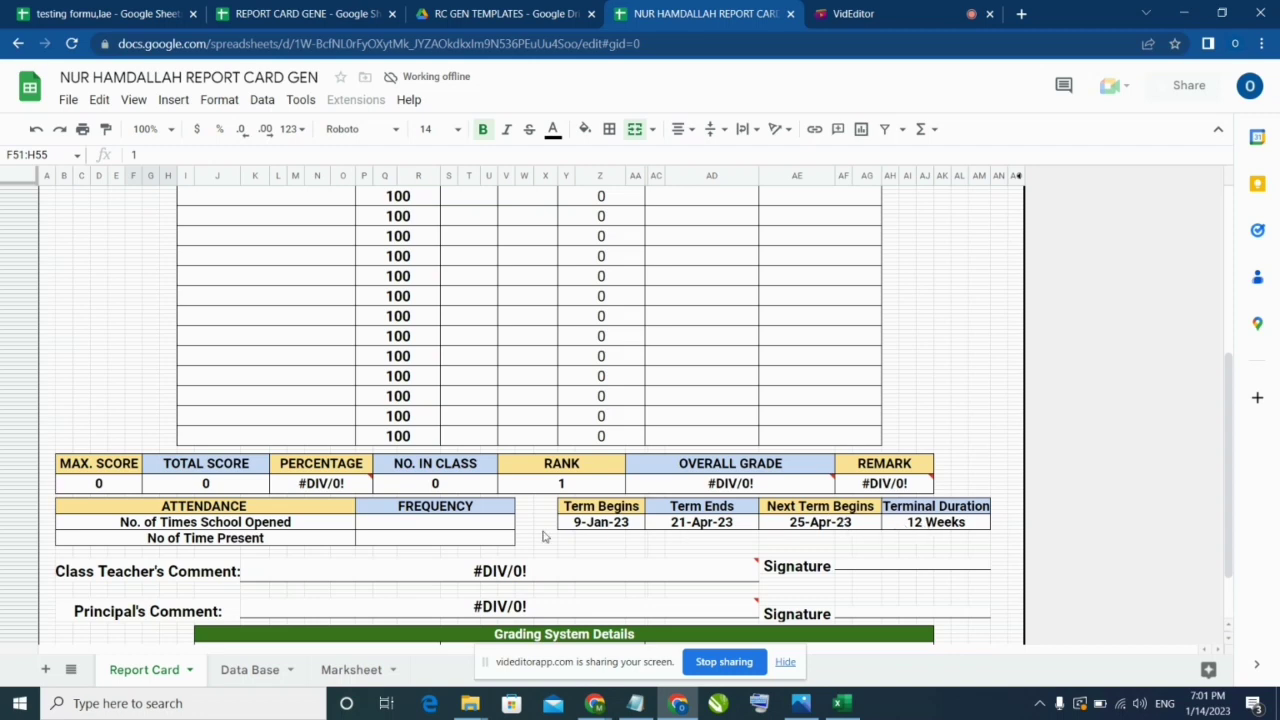
pyautogui.scroll(-1, 520, 543)
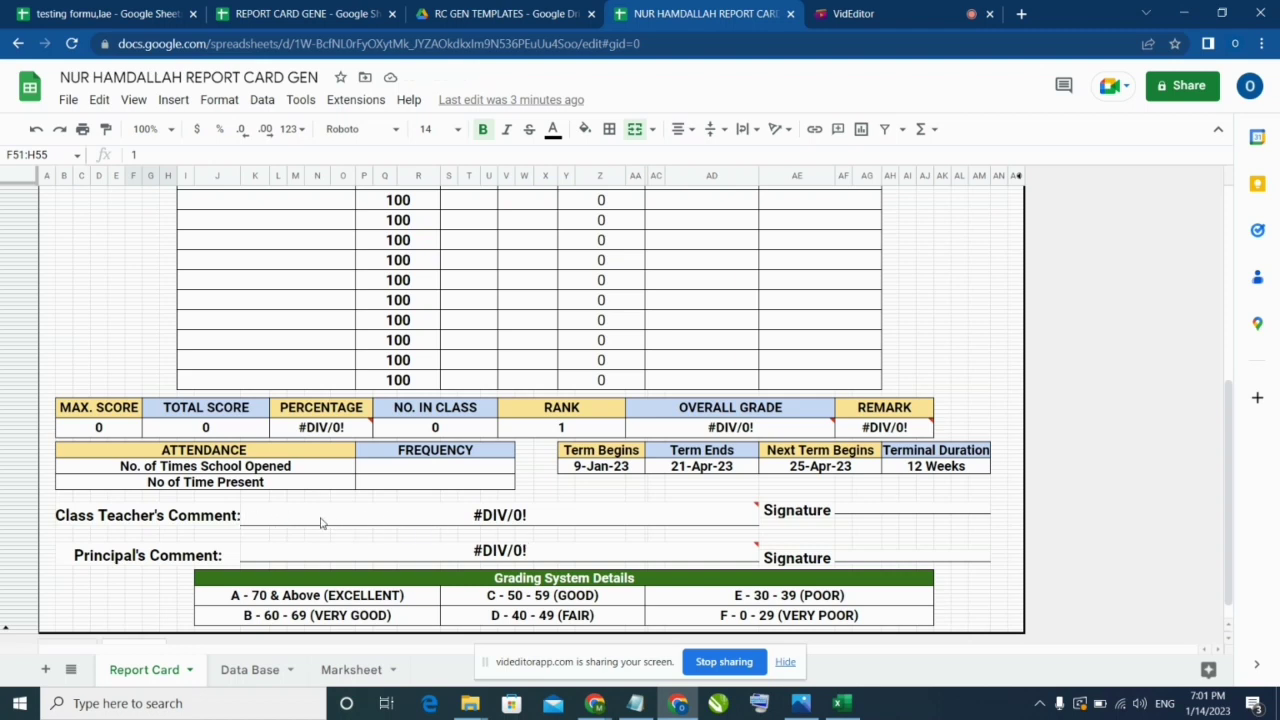
pyautogui.moveTo(541, 521)
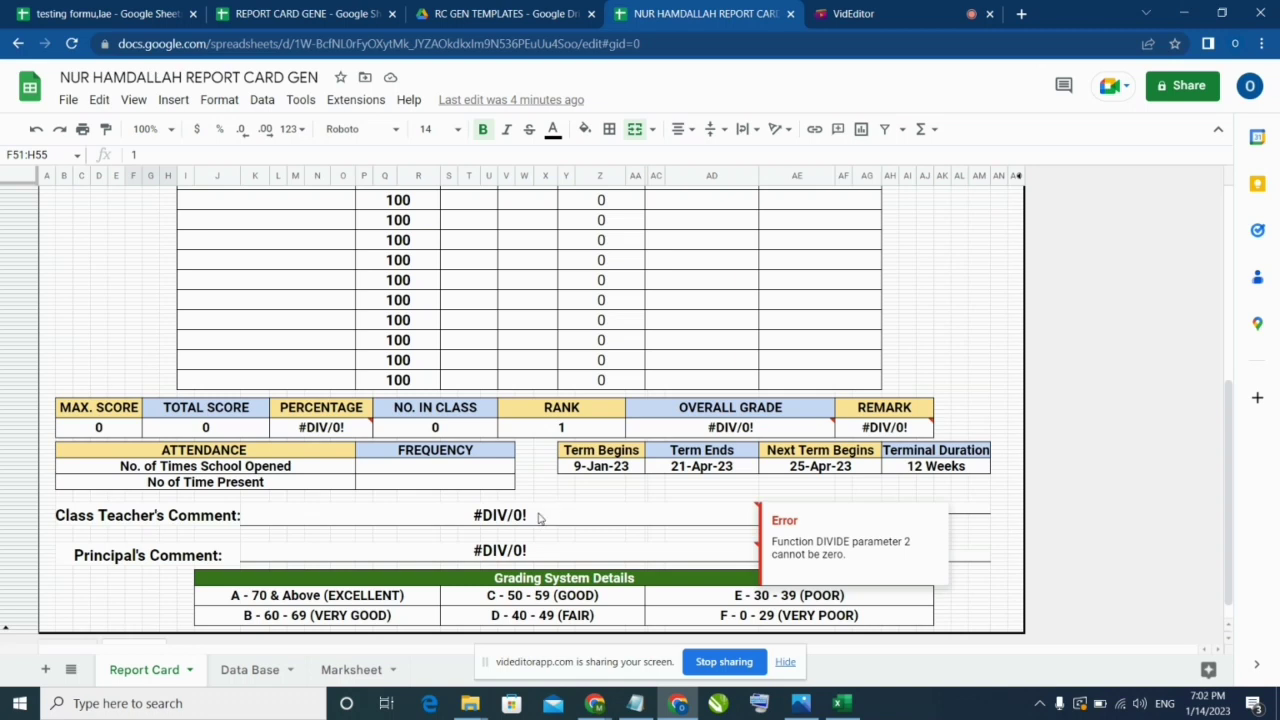
pyautogui.moveTo(517, 556)
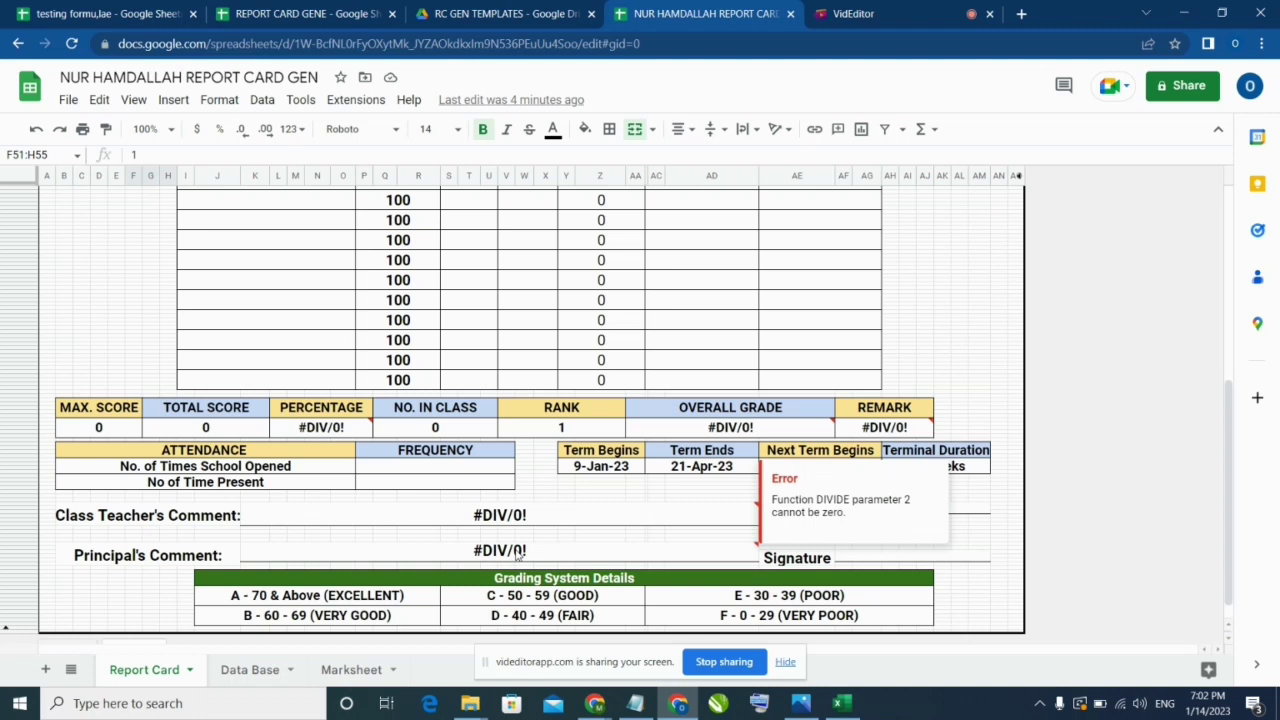
pyautogui.scroll(-1, 534, 506)
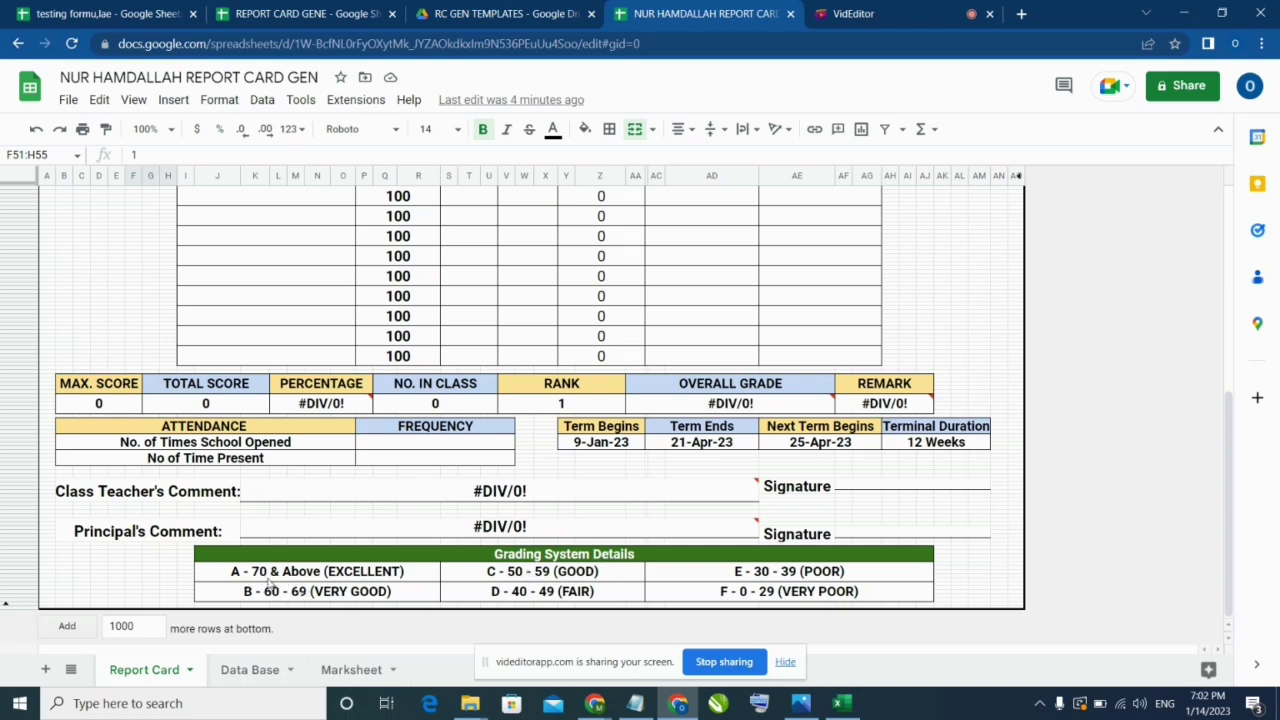
pyautogui.scroll(10, 615, 460)
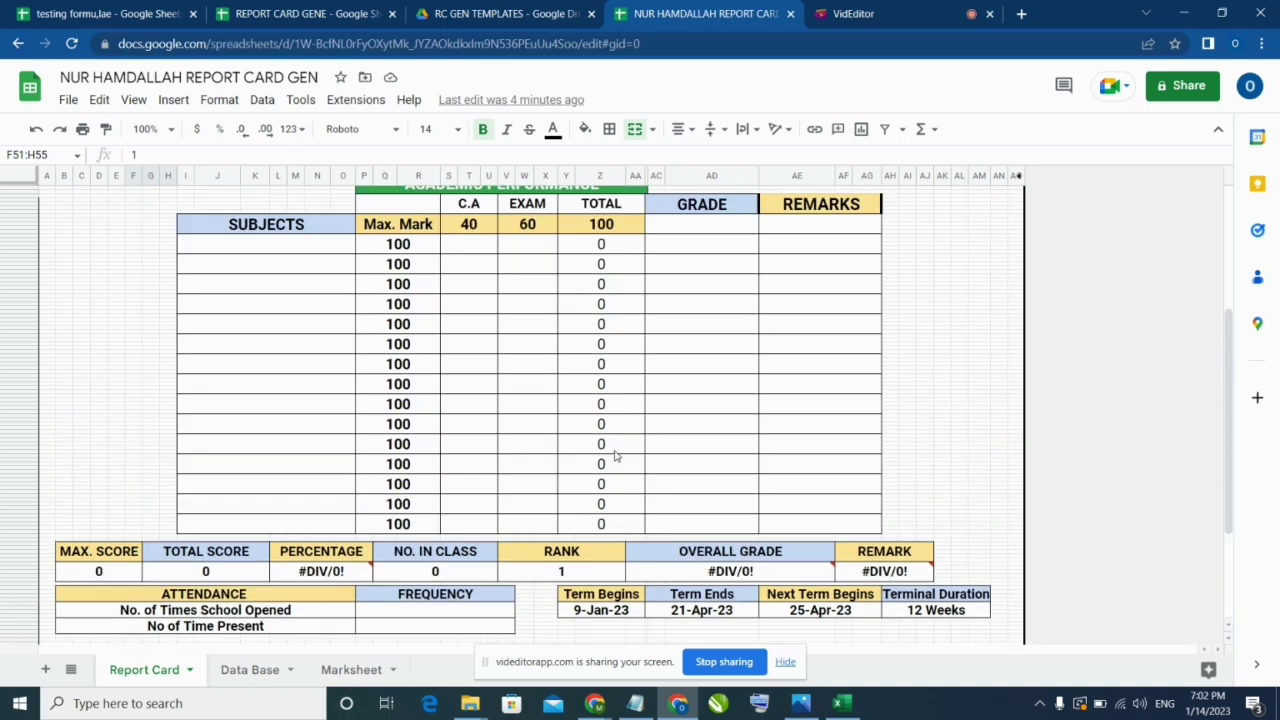
pyautogui.scroll(-1, 606, 437)
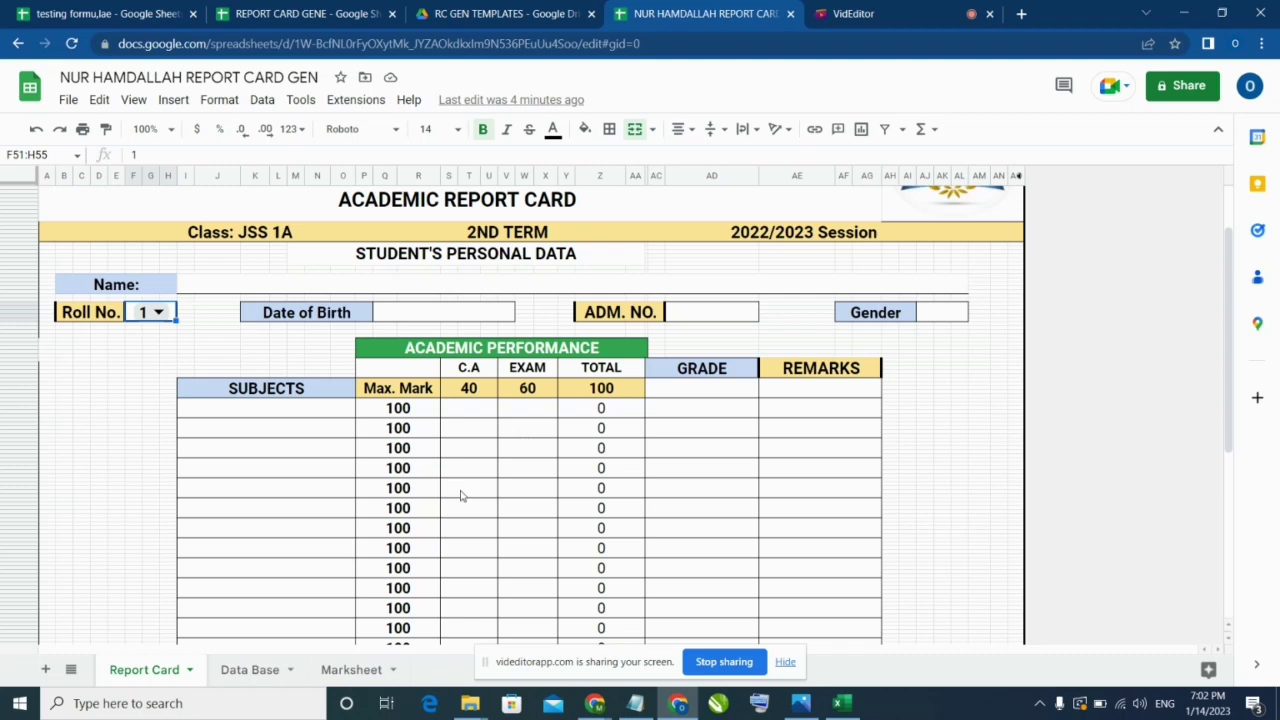
pyautogui.scroll(-1, 460, 490)
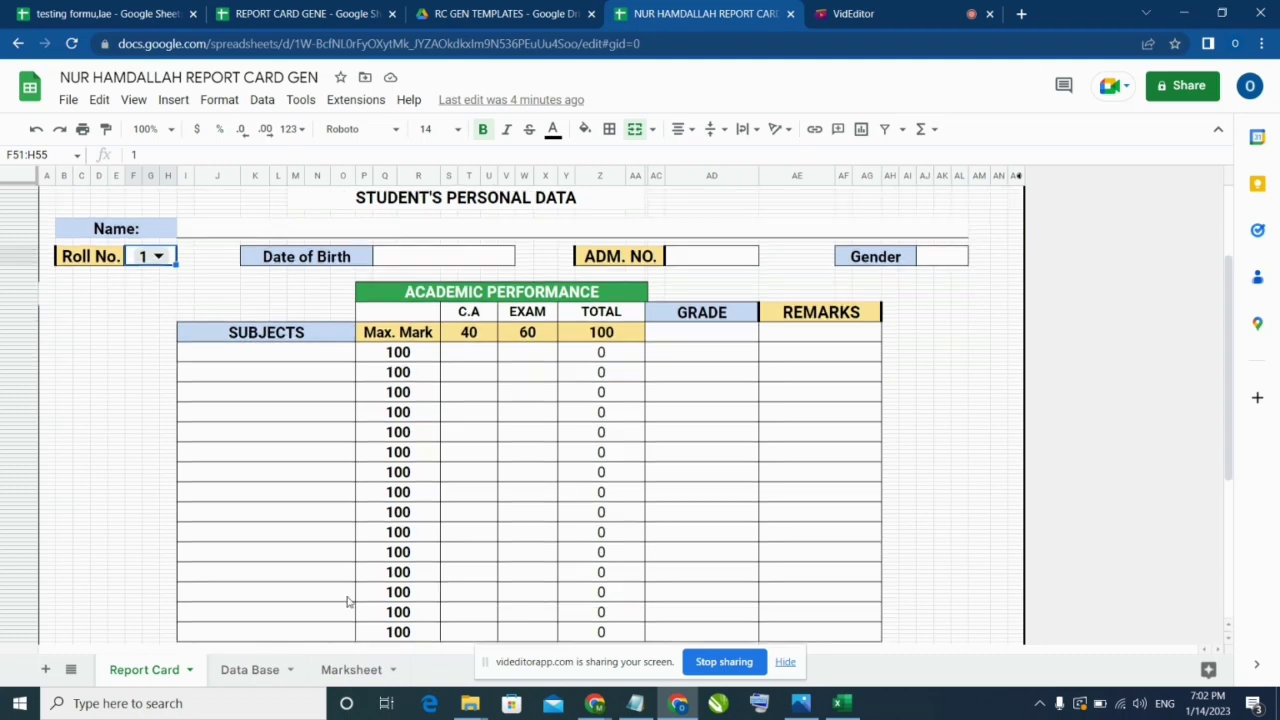
# Step: Compare the three sheets, then examine the Data Base columns from Roll No. through No of days Present
pyautogui.click(251, 670)
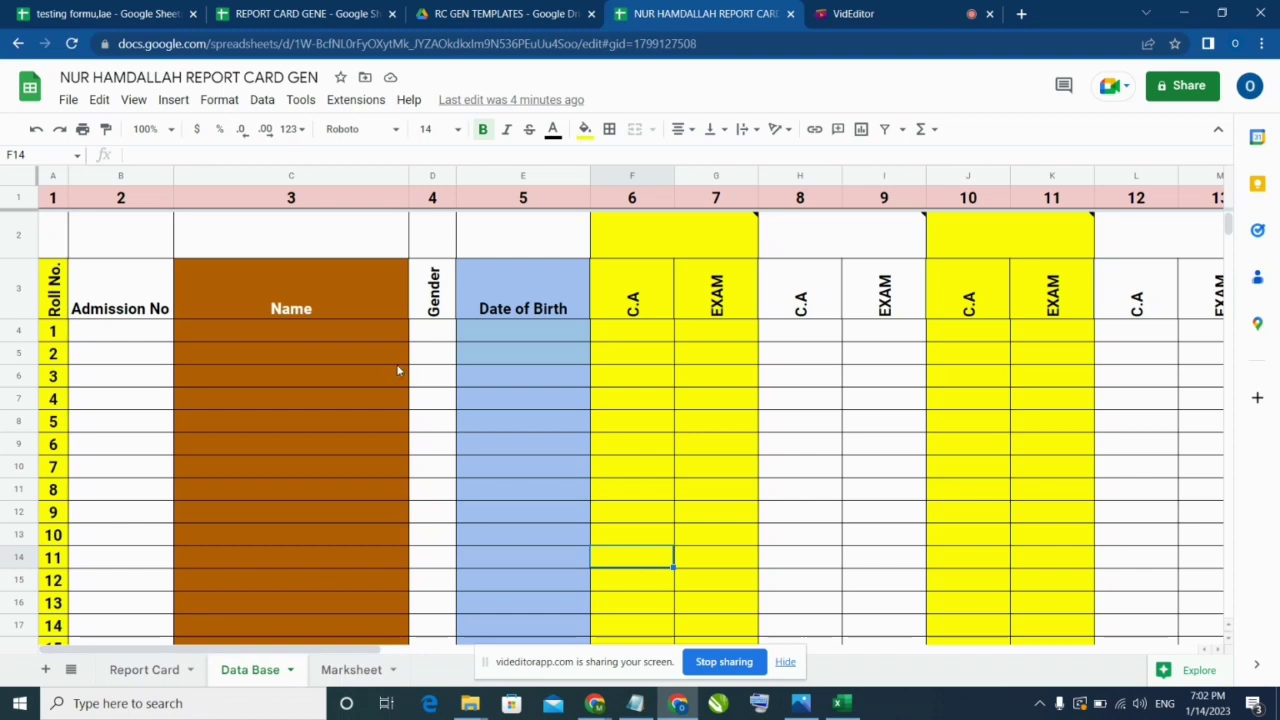
pyautogui.click(157, 674)
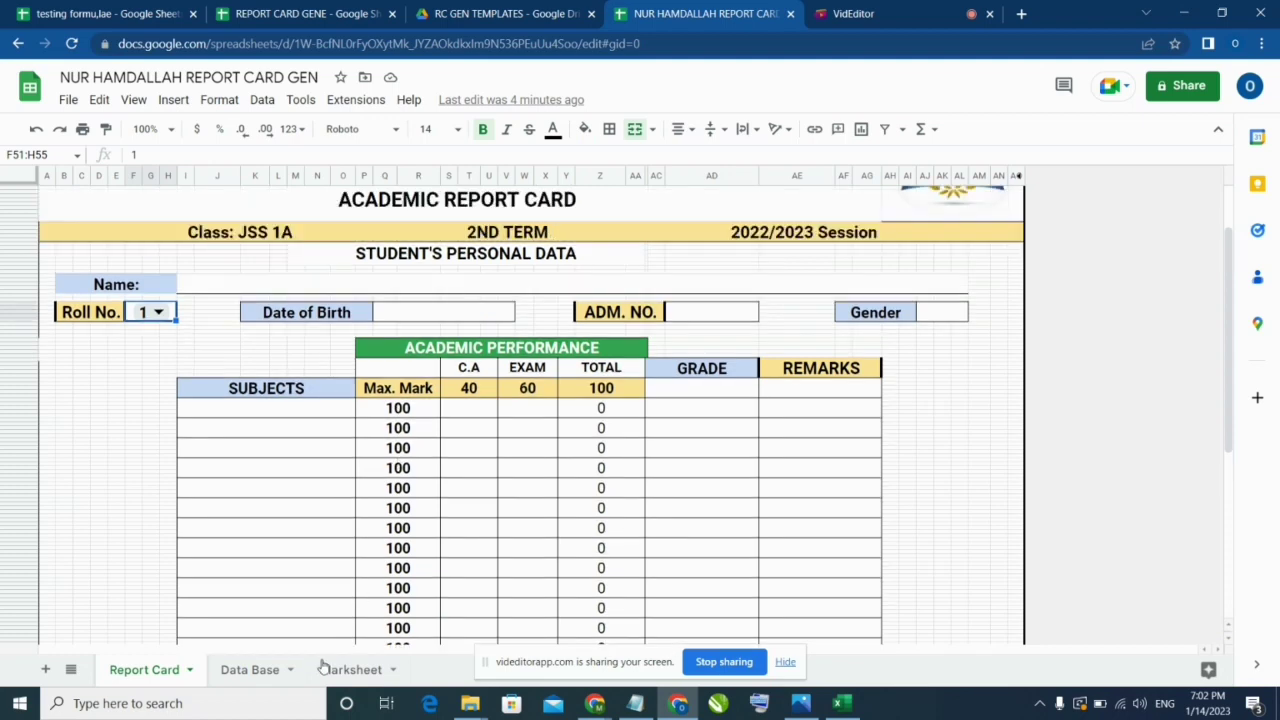
pyautogui.click(260, 670)
pyautogui.click(340, 670)
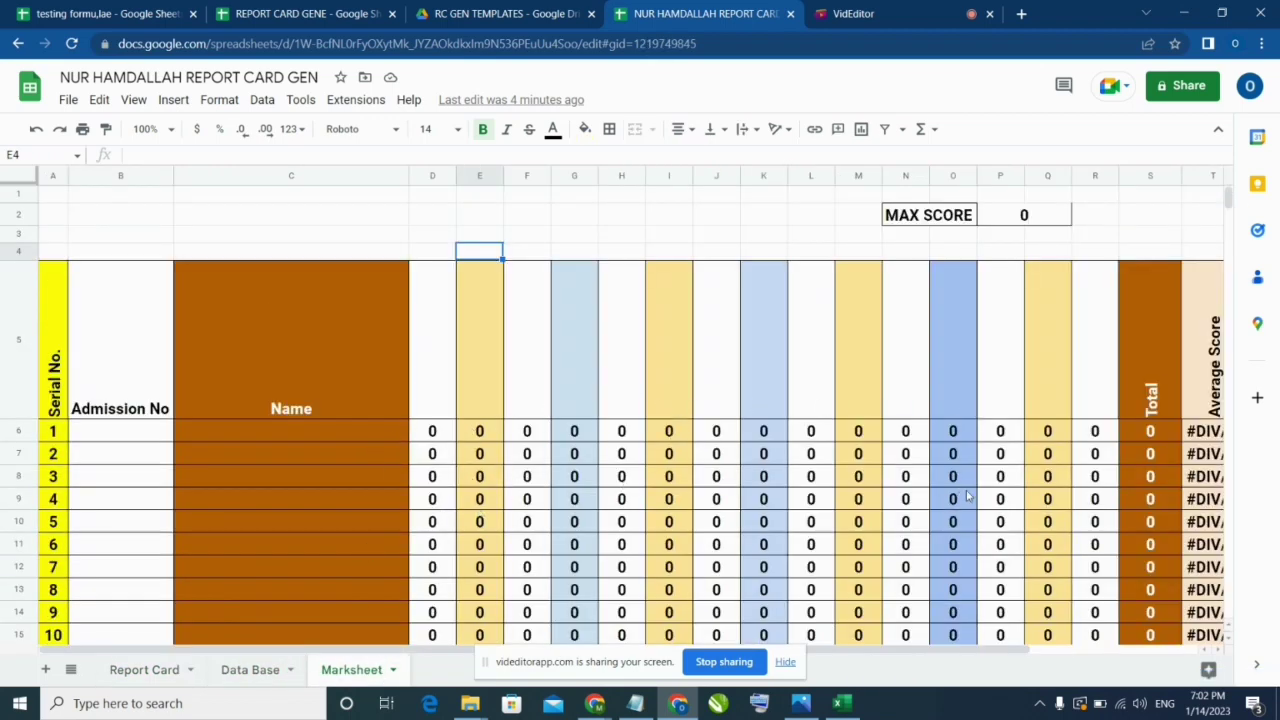
pyautogui.click(248, 670)
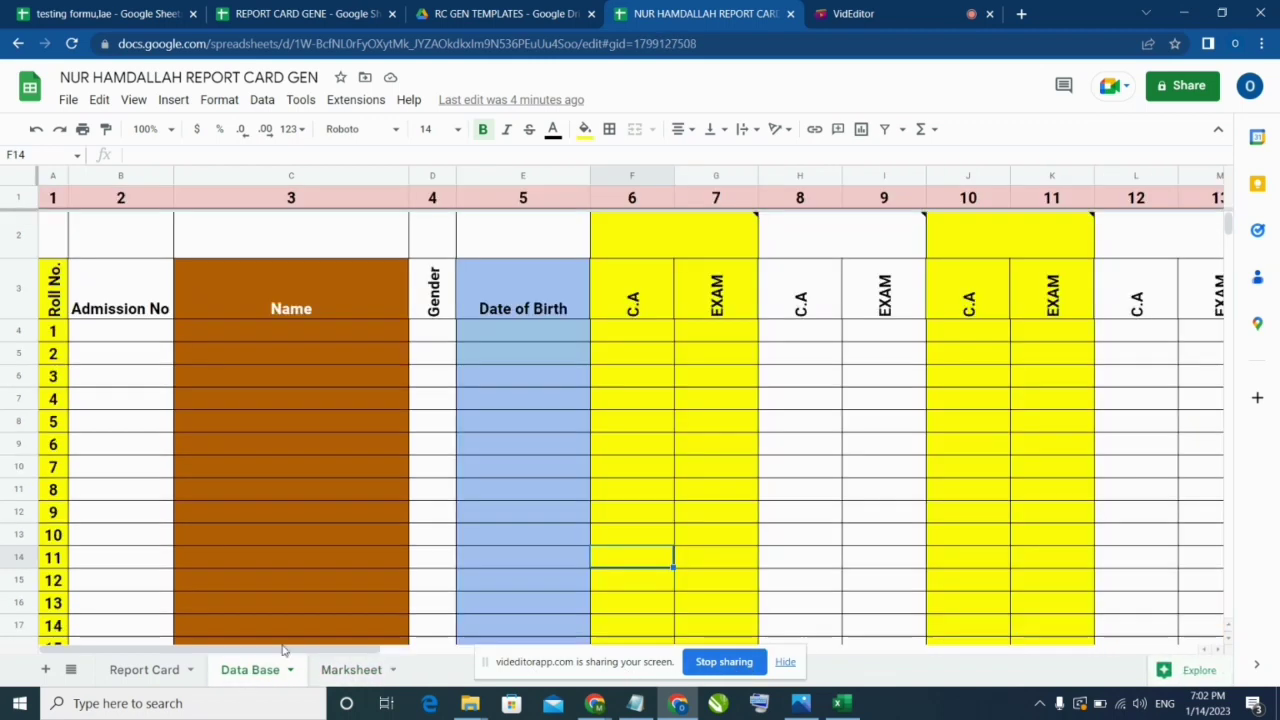
pyautogui.click(163, 670)
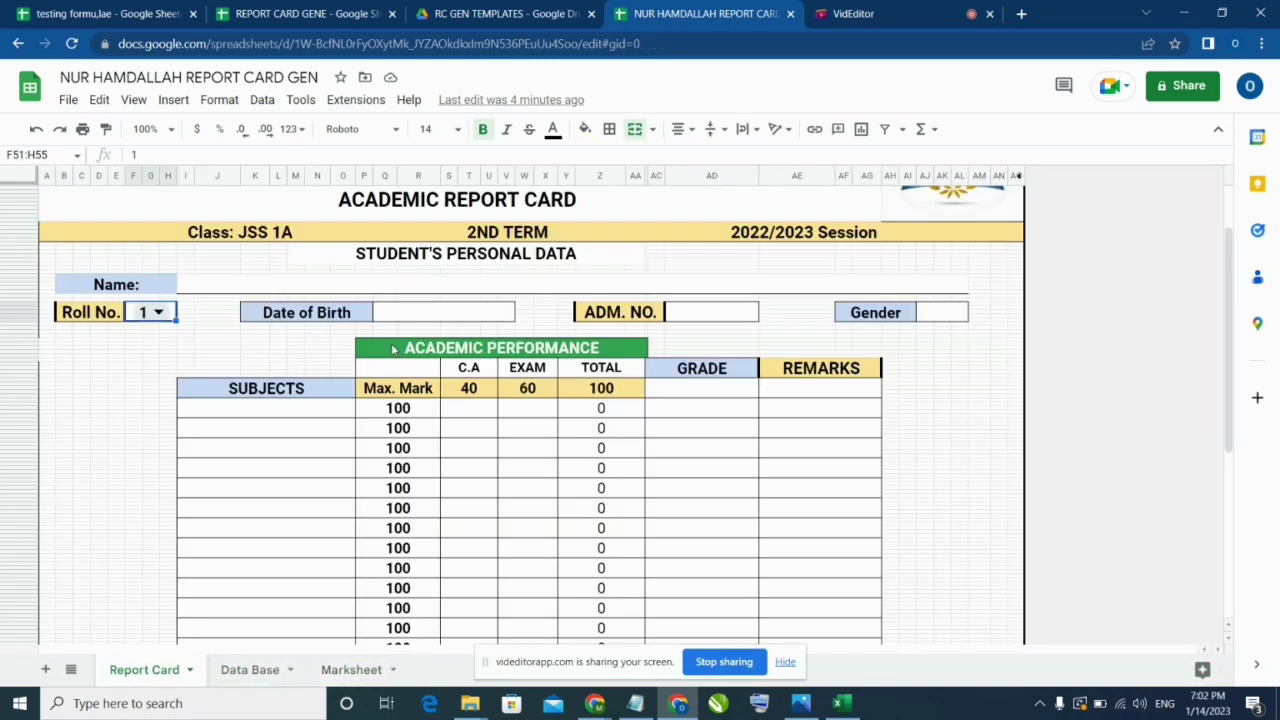
pyautogui.click(266, 670)
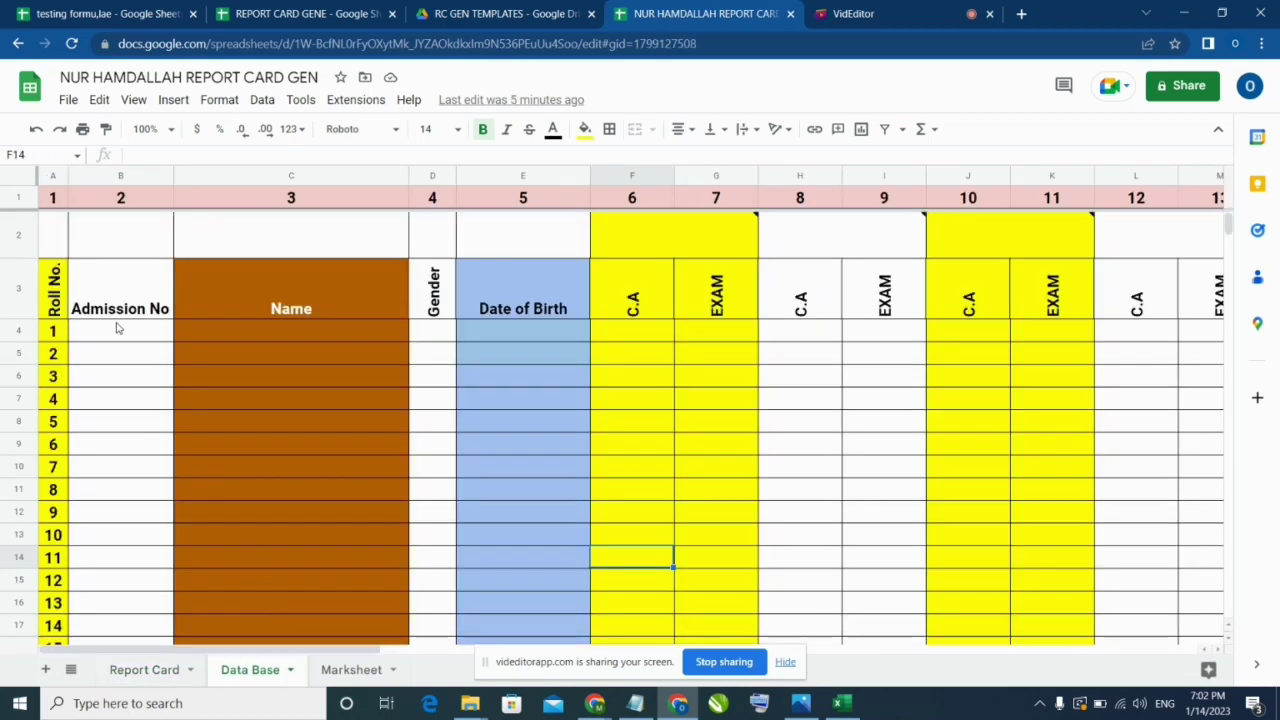
pyautogui.scroll(-2, 331, 499)
pyautogui.scroll(2, 331, 499)
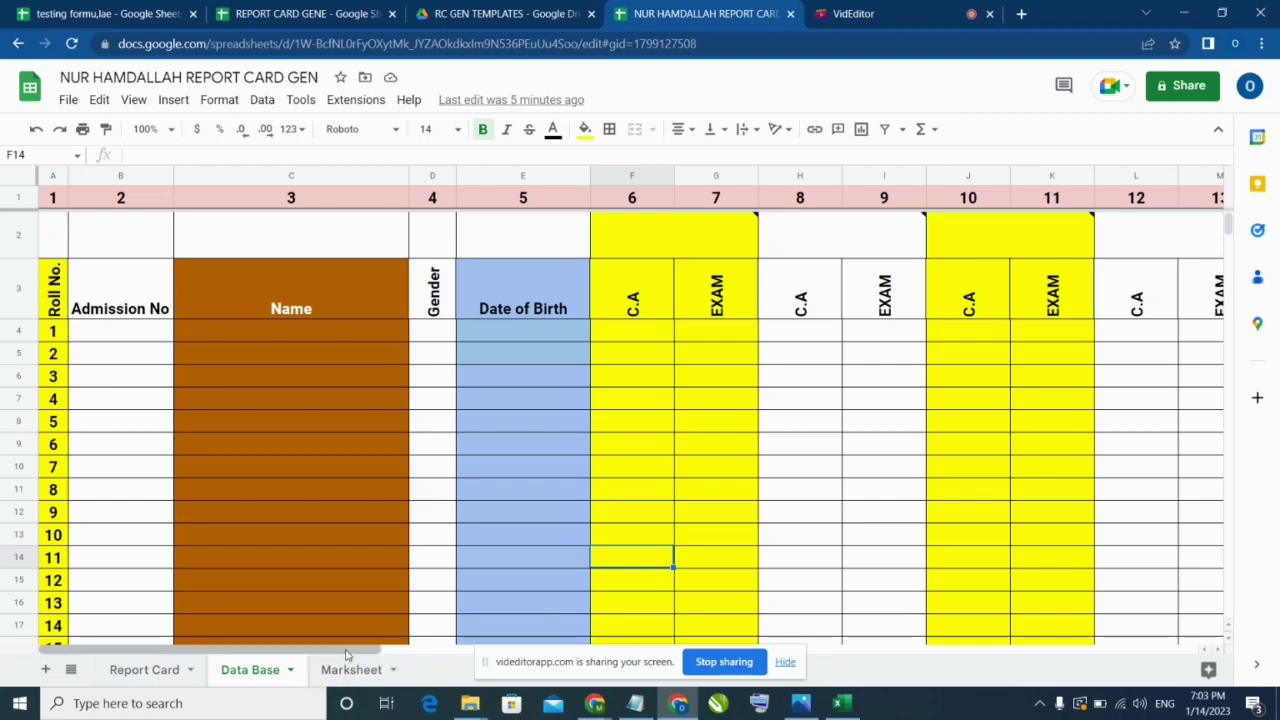
pyautogui.moveTo(150, 649); pyautogui.dragTo(1086, 620)
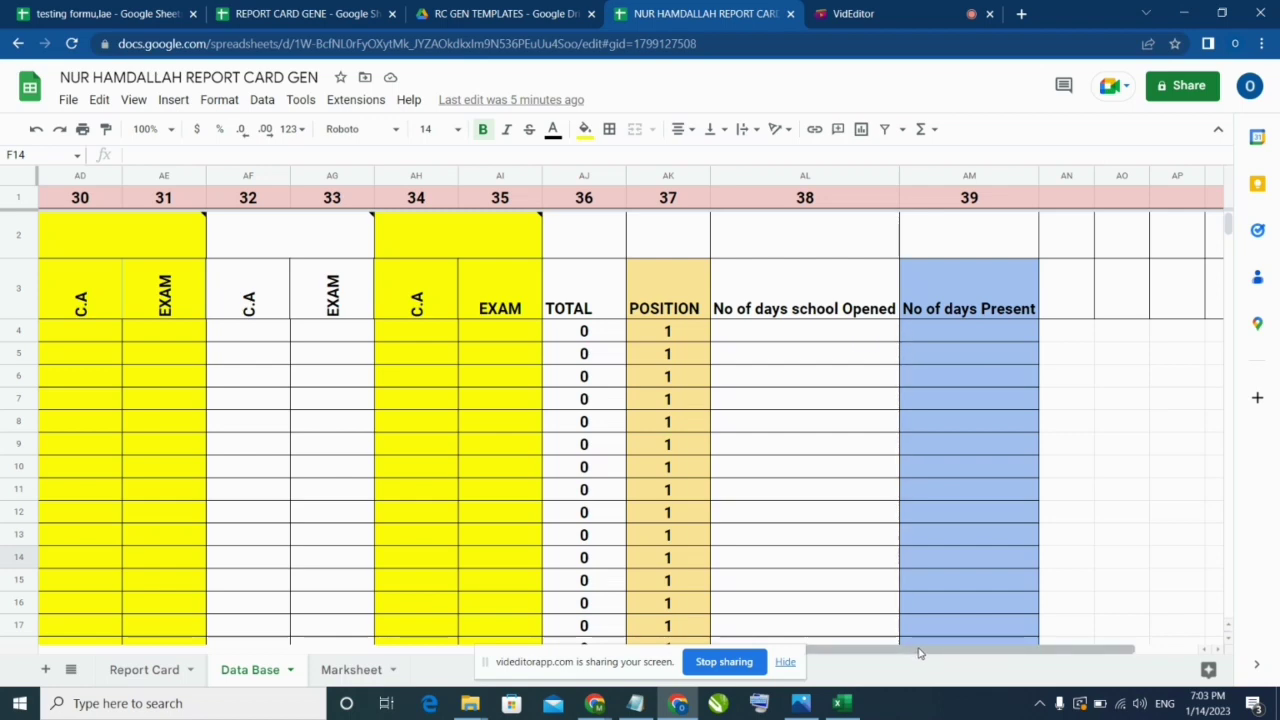
pyautogui.moveTo(920, 653); pyautogui.dragTo(160, 655)
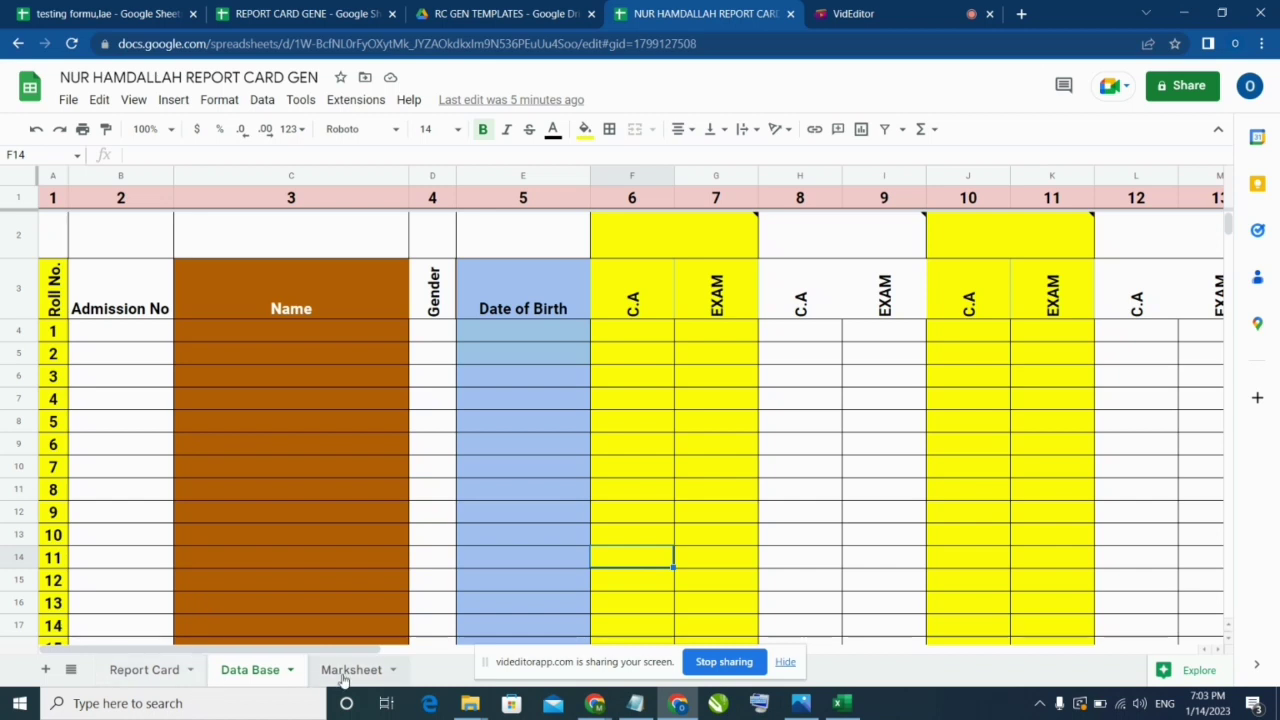
# Step: Widen the Admission No column slightly and enter the student's admission number for roll number 1
pyautogui.click(118, 334)
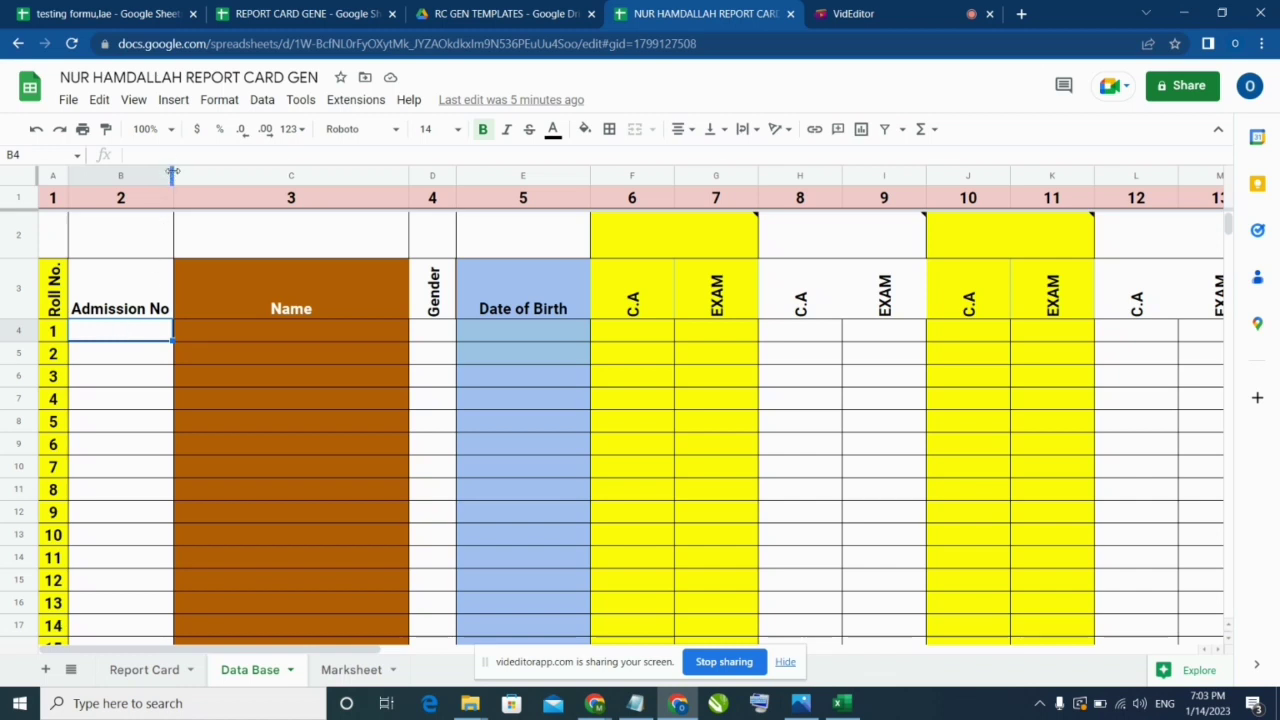
pyautogui.moveTo(172, 172); pyautogui.dragTo(180, 172)
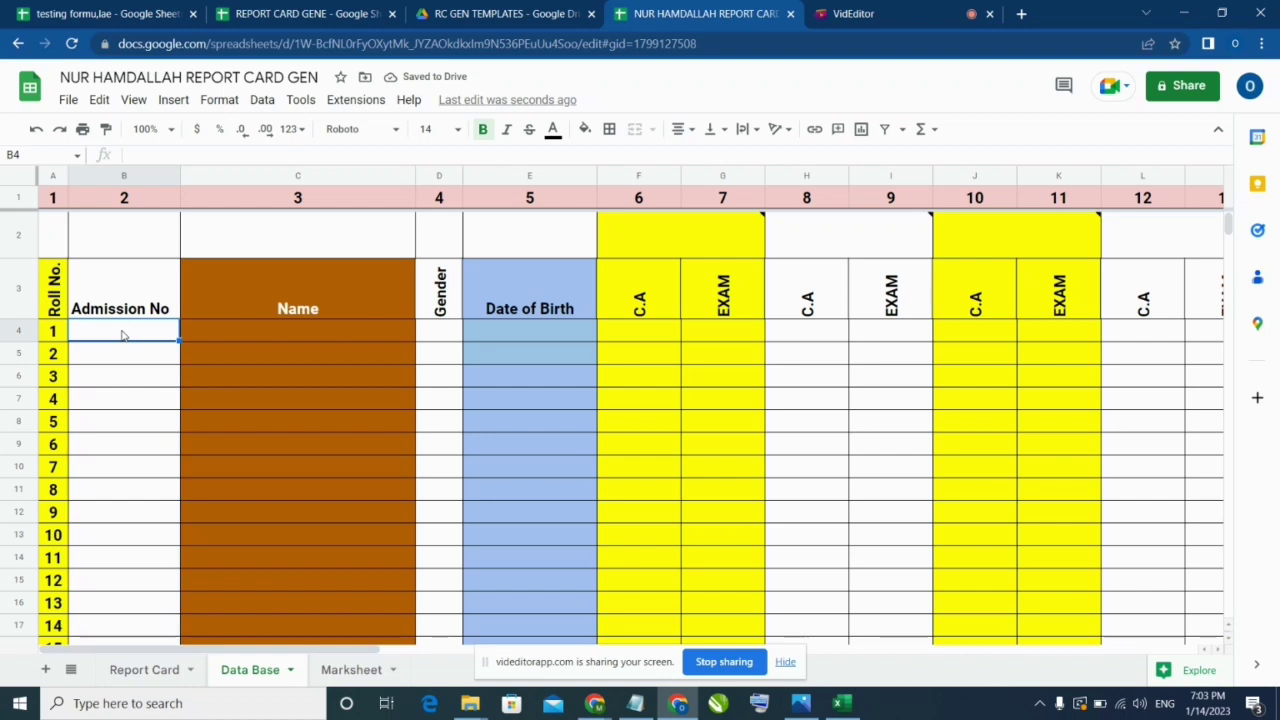
pyautogui.doubleClick(123, 334)
pyautogui.write('I')
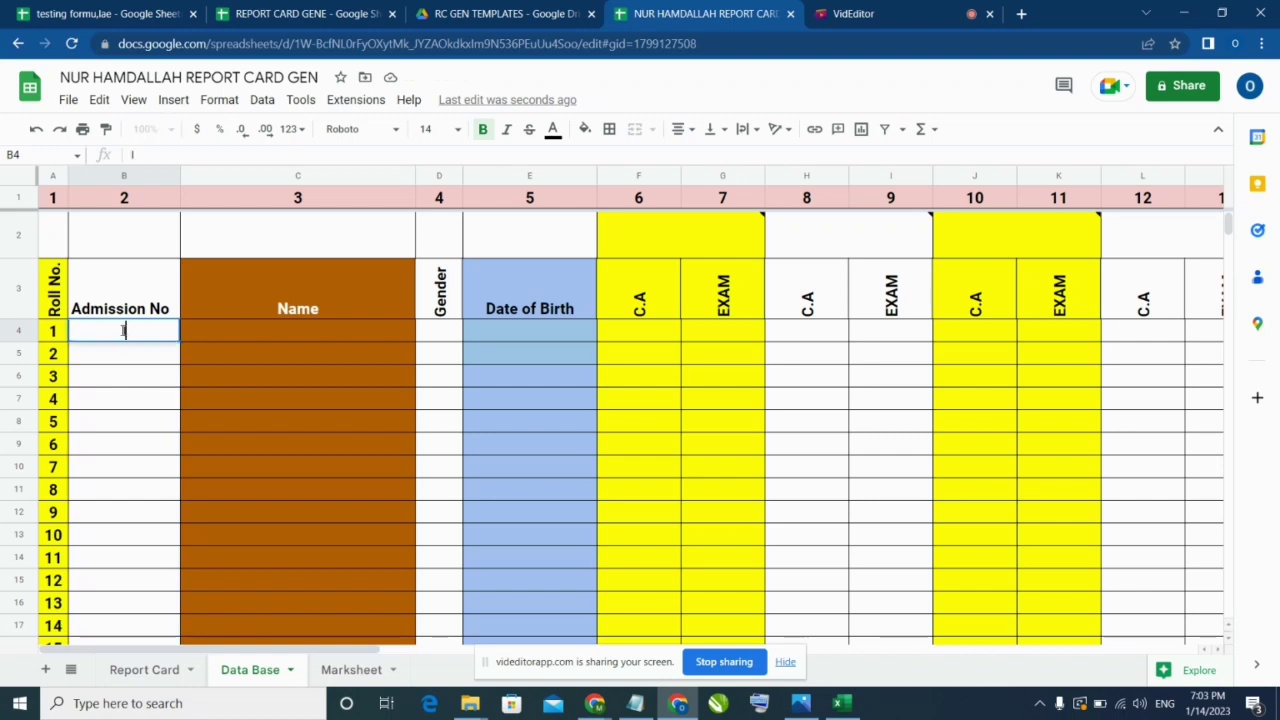
pyautogui.write('LM')
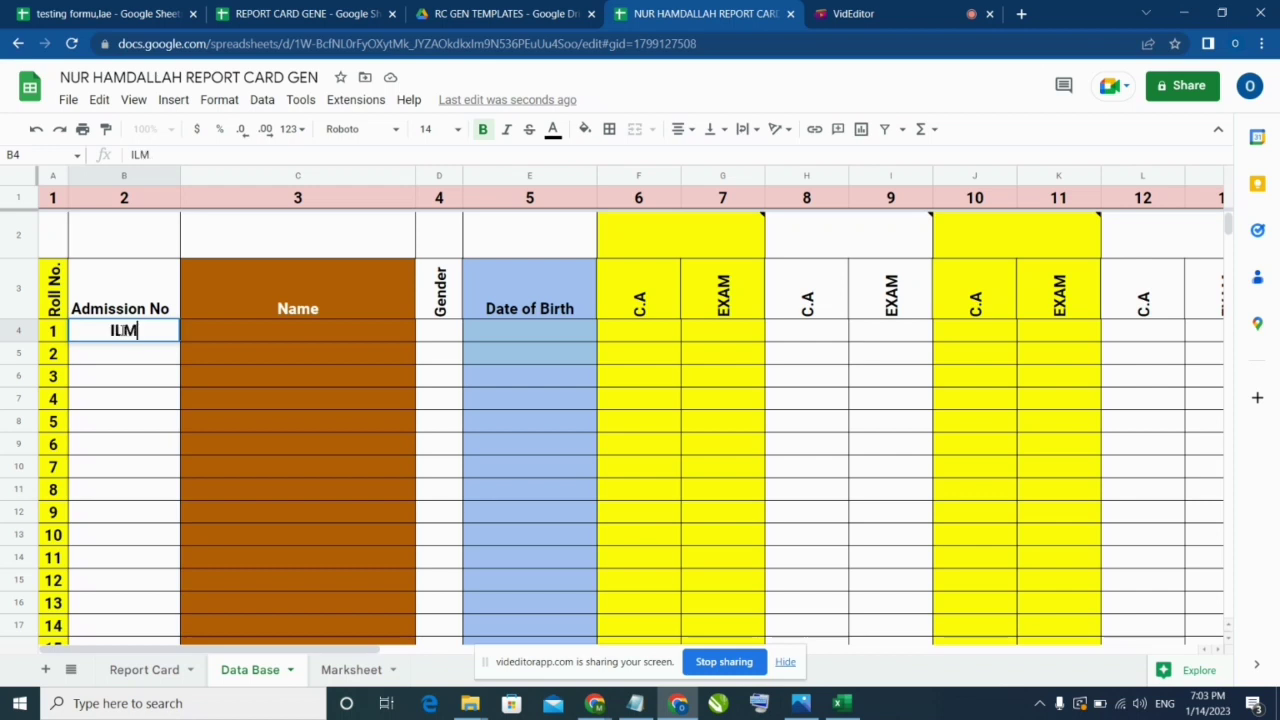
pyautogui.write('/0001')
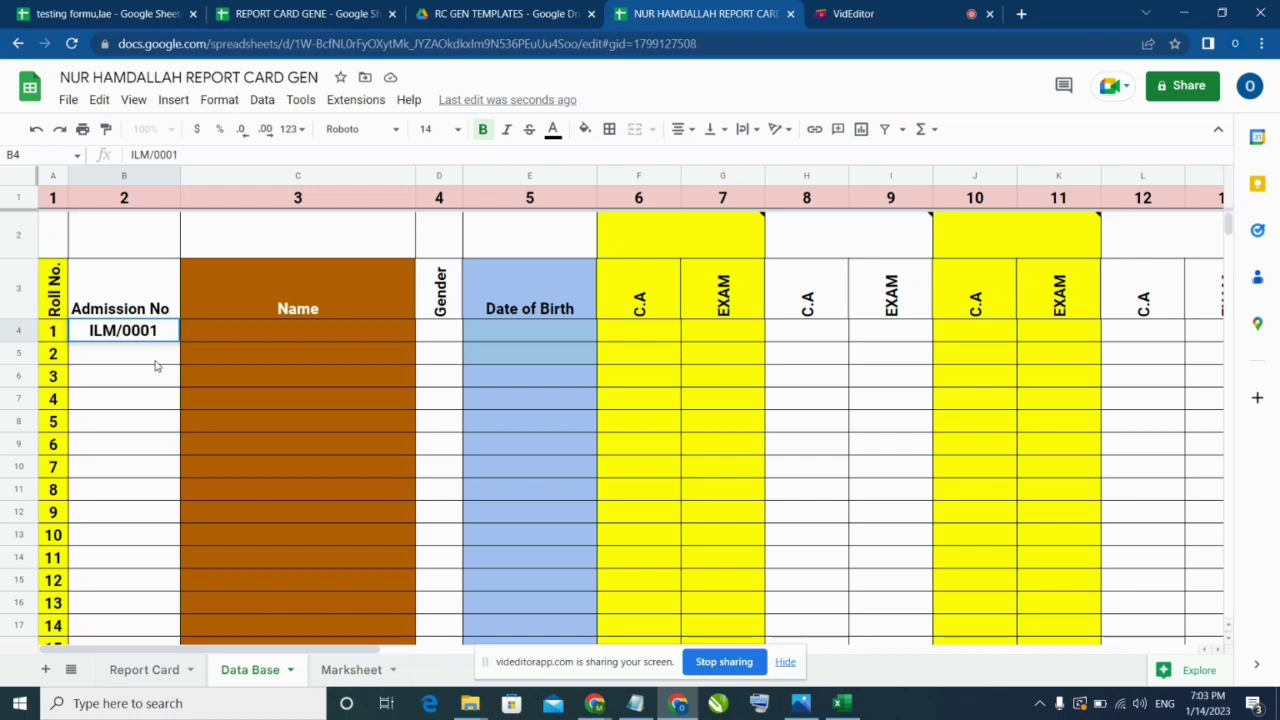
# Step: Enter the student's name, gender M and date of birth in the Data Base row for roll number 1
pyautogui.click(249, 335)
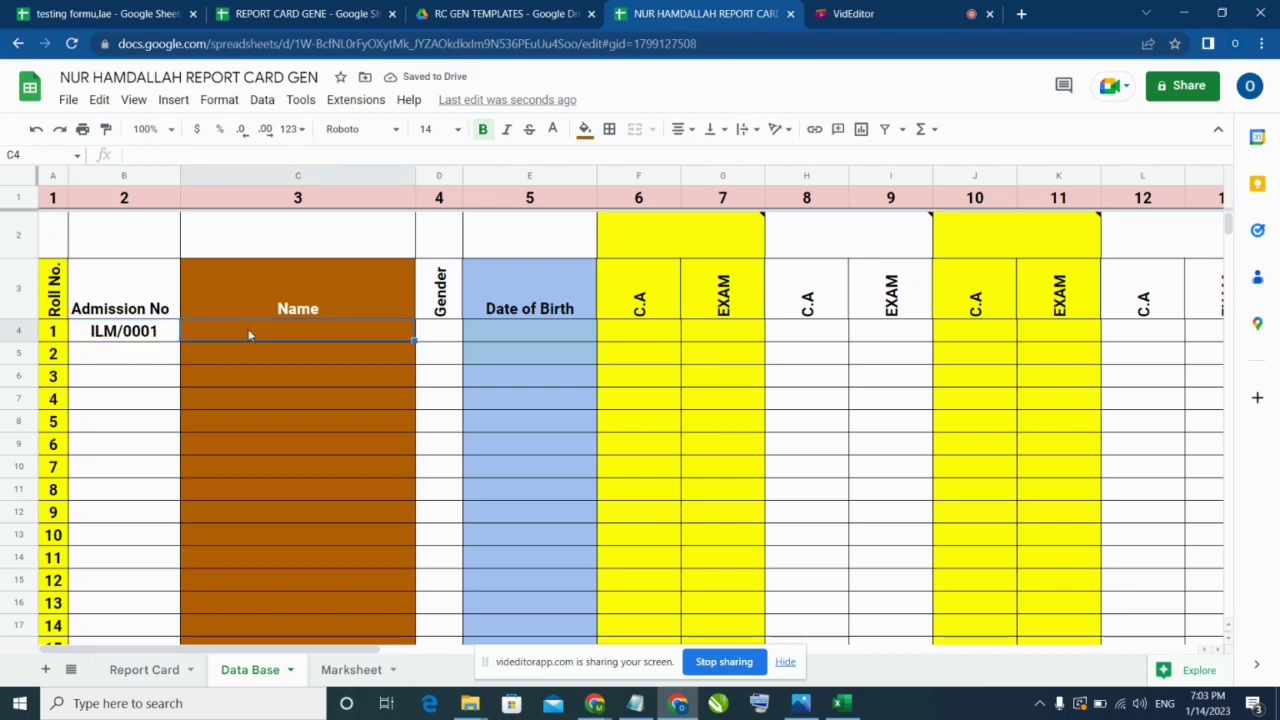
pyautogui.write('MOSE')
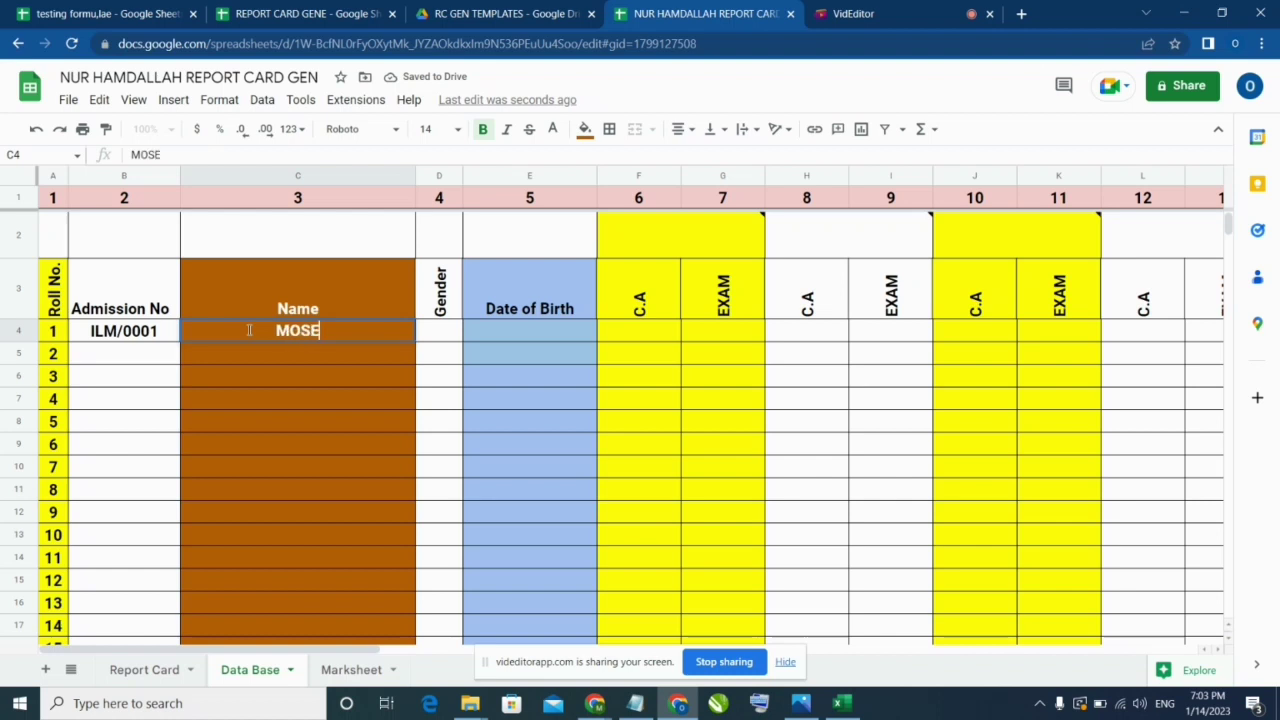
pyautogui.write('O')
pyautogui.press('Tab')
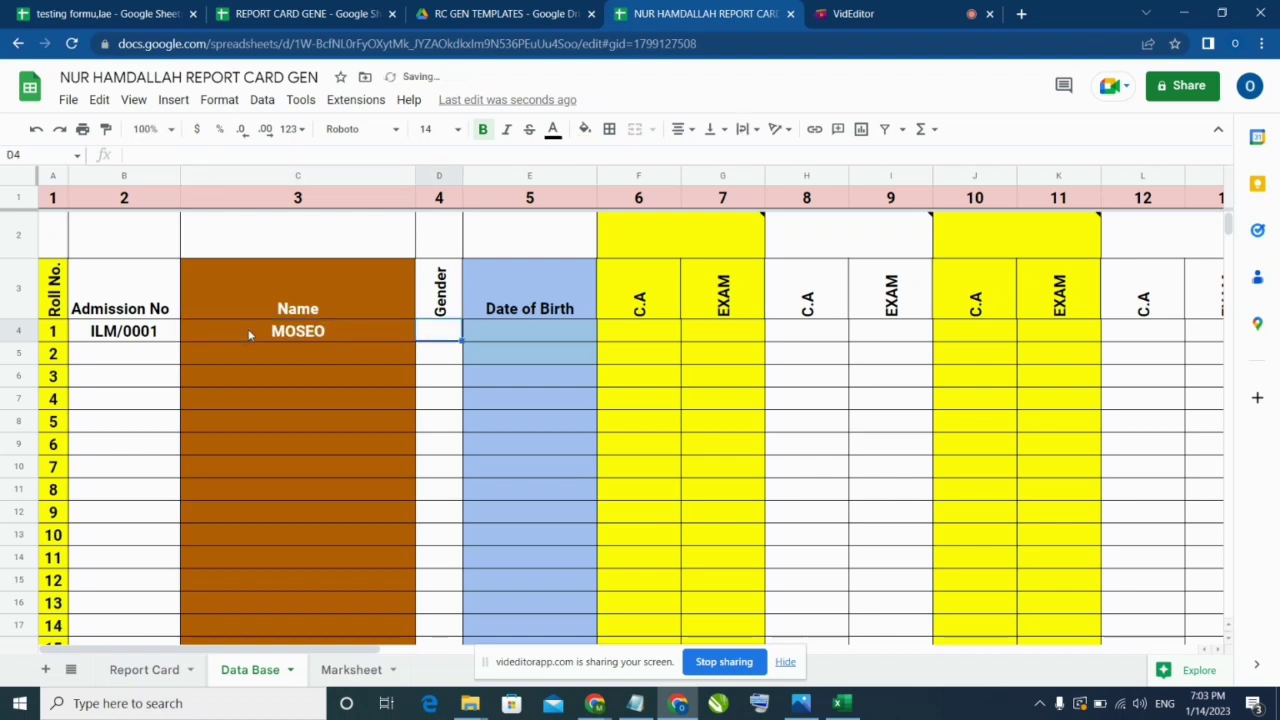
pyautogui.write('M')
pyautogui.press('Tab')
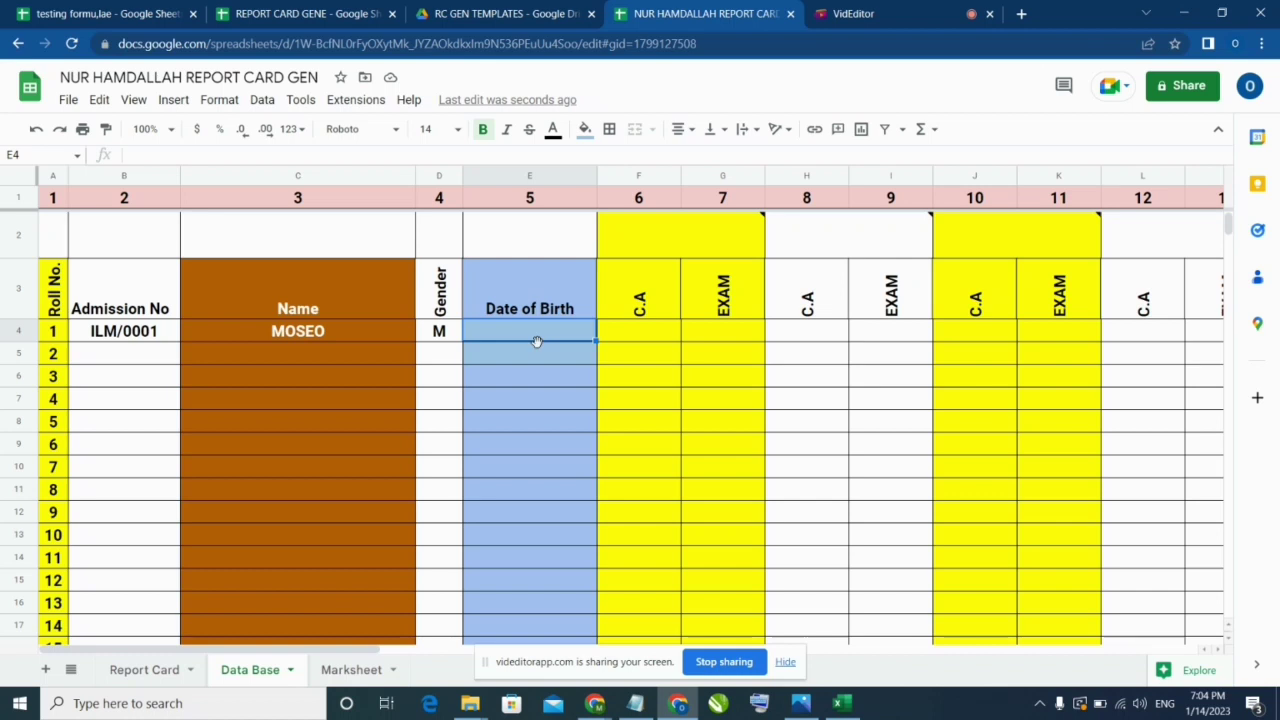
pyautogui.write('12-5-2008')
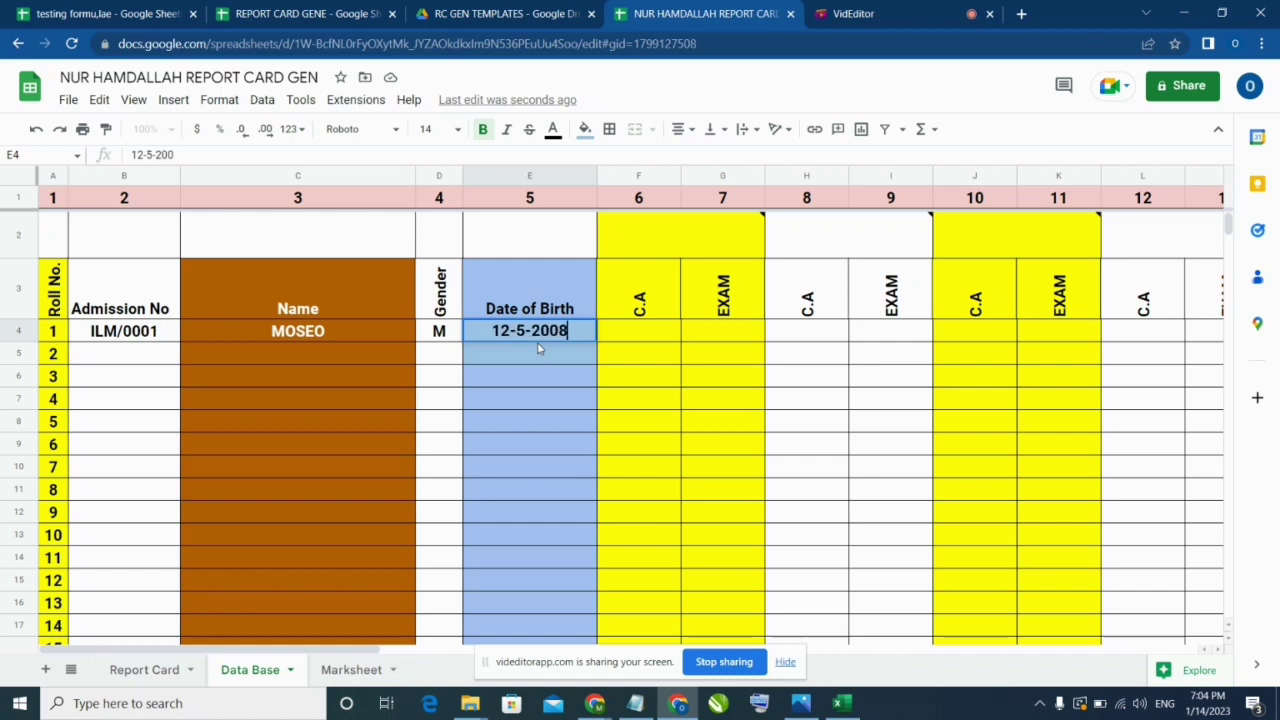
pyautogui.press('Return')
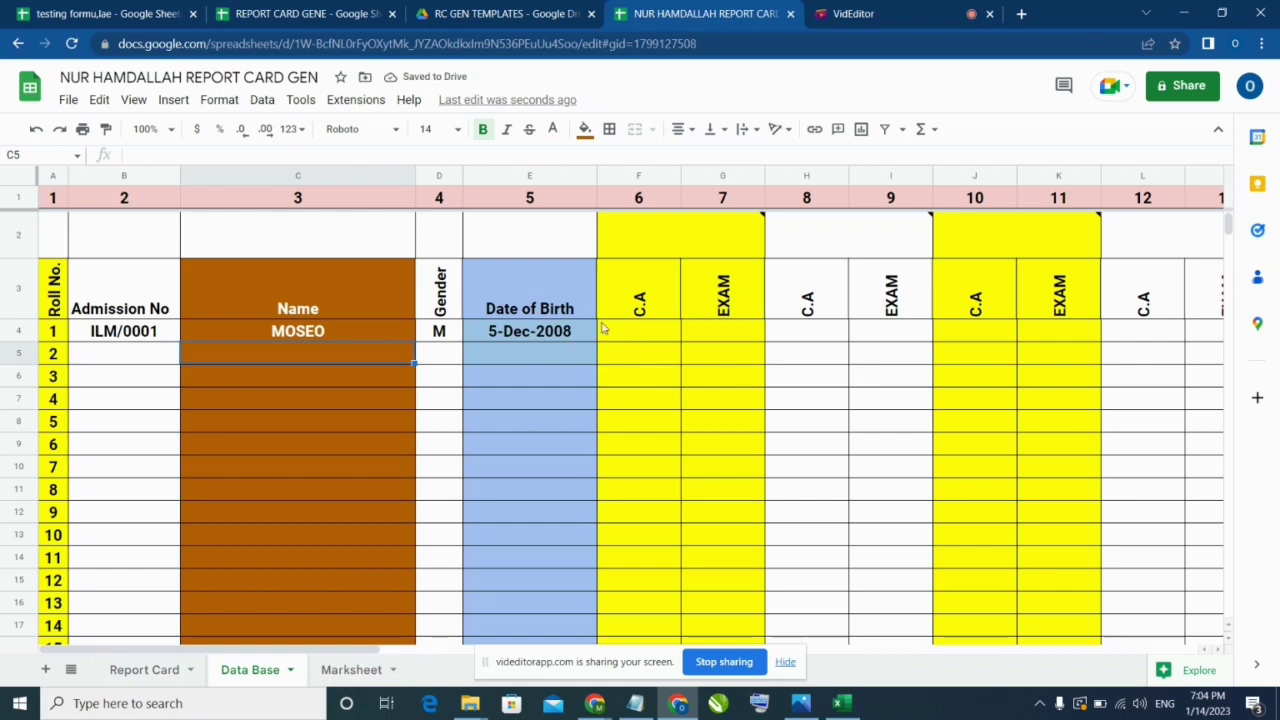
# Step: Fill the admission number series down from roll number 1 to roll numbers 2 and 3
pyautogui.click(138, 357)
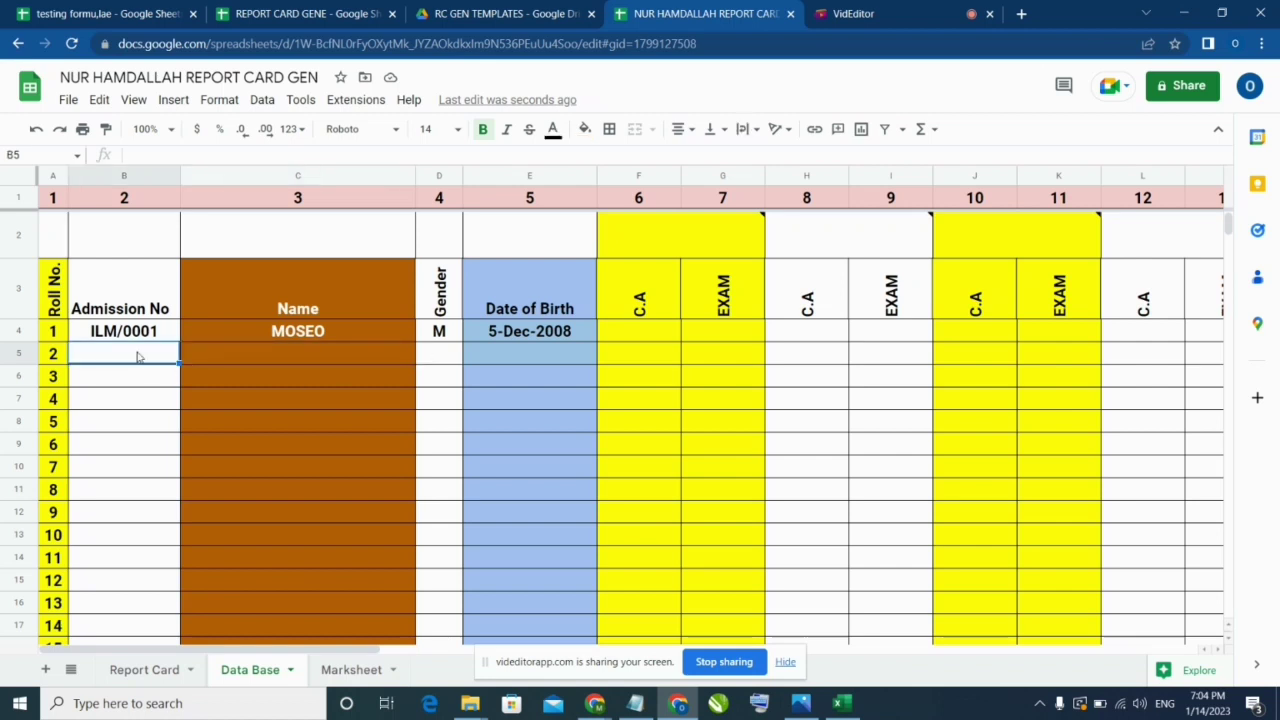
pyautogui.click(167, 340)
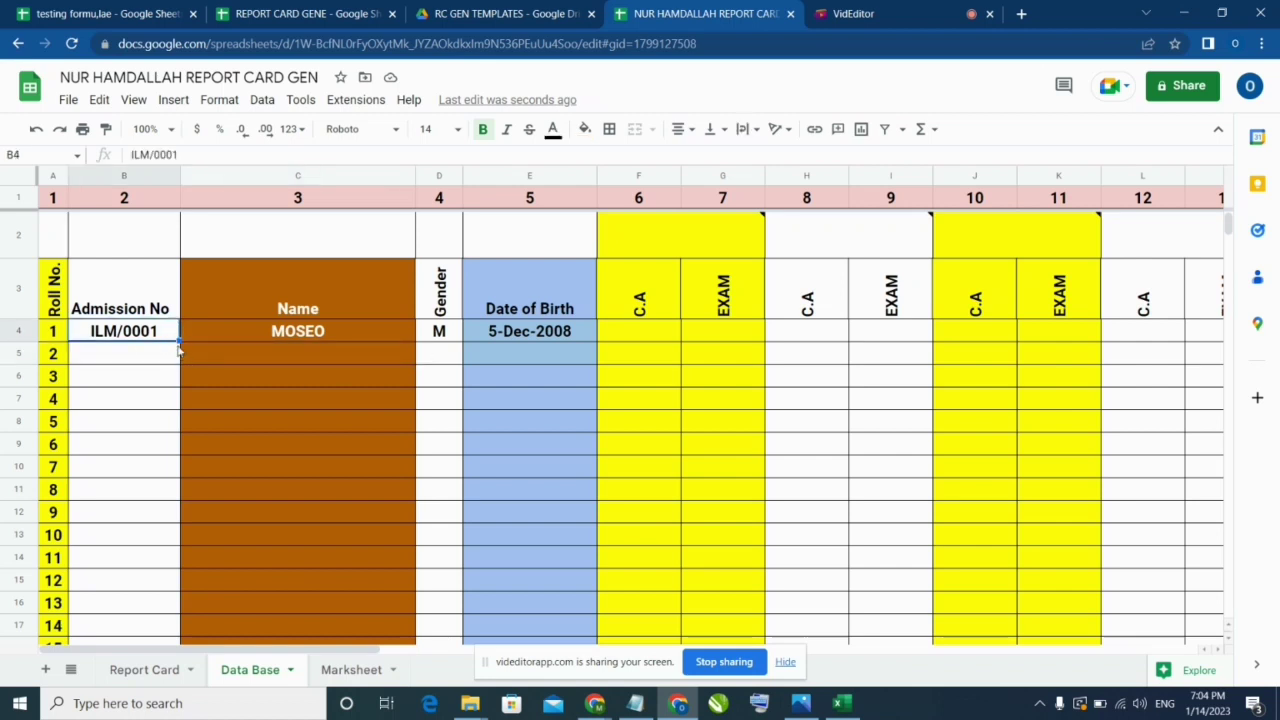
pyautogui.moveTo(181, 340); pyautogui.dragTo(176, 385)
pyautogui.click(166, 358)
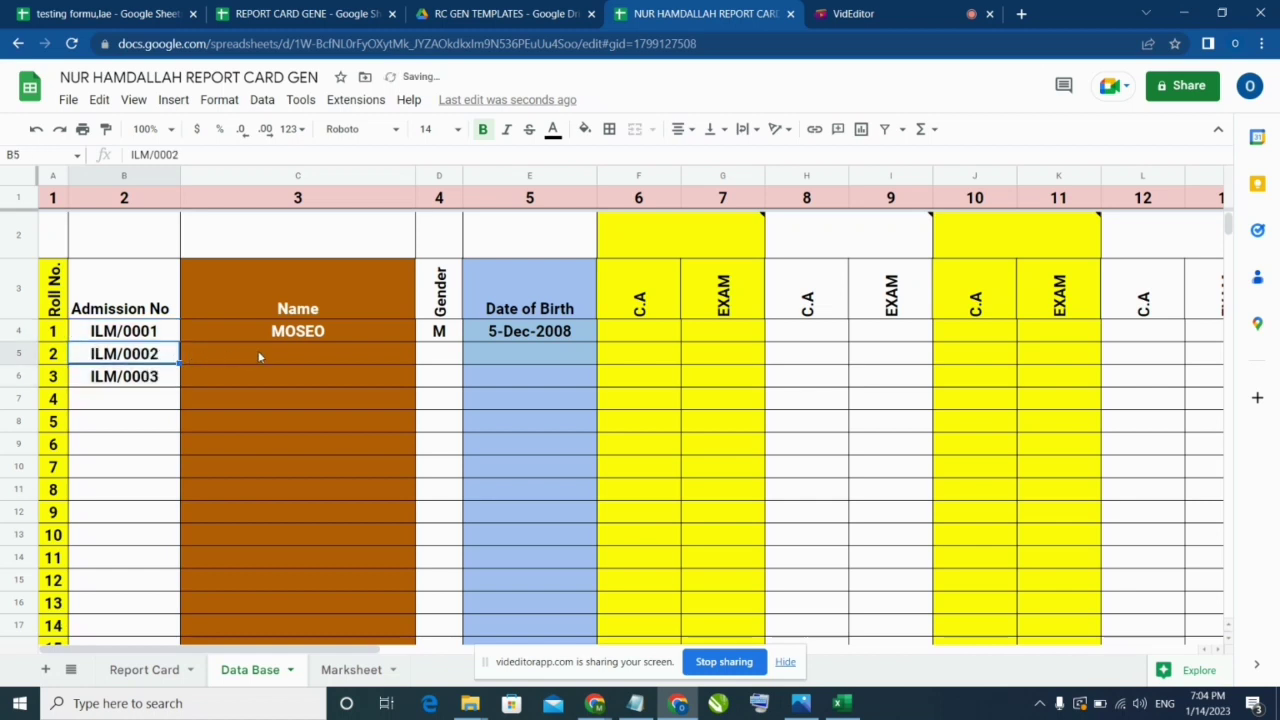
# Step: Enter the student's name, gender F and date of birth in the row for roll number 2
pyautogui.click(262, 352)
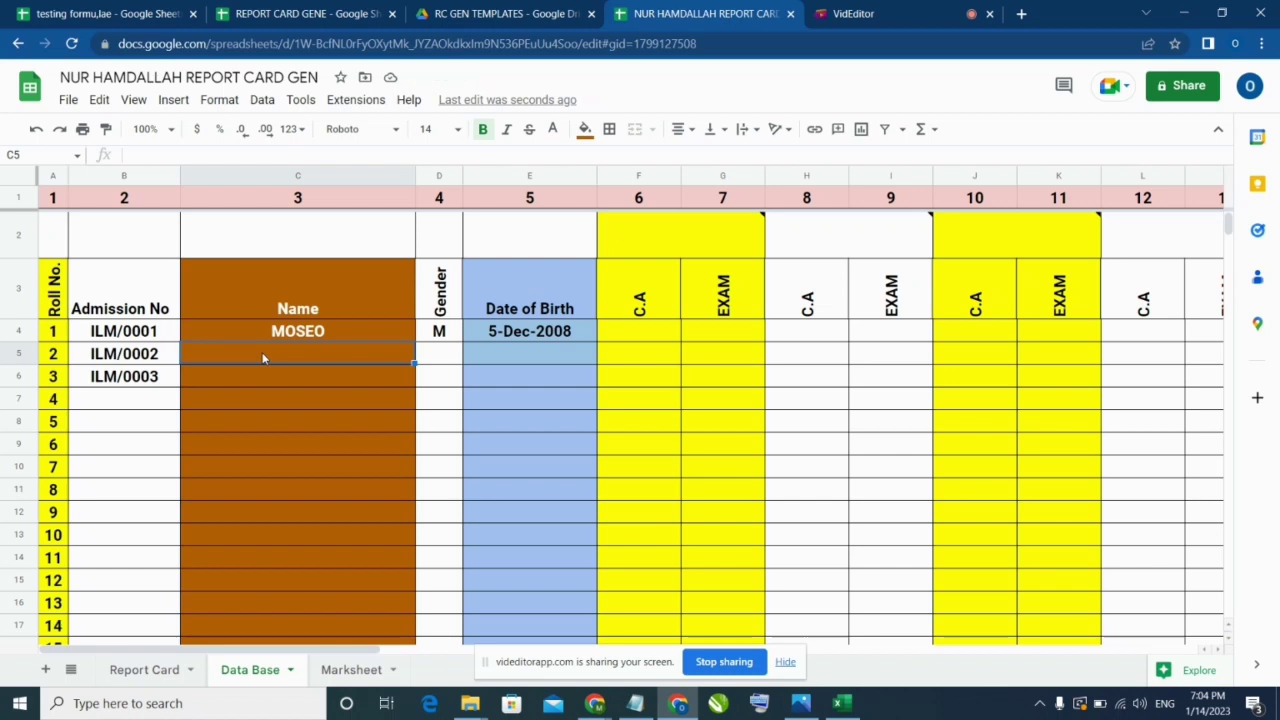
pyautogui.write('AISH')
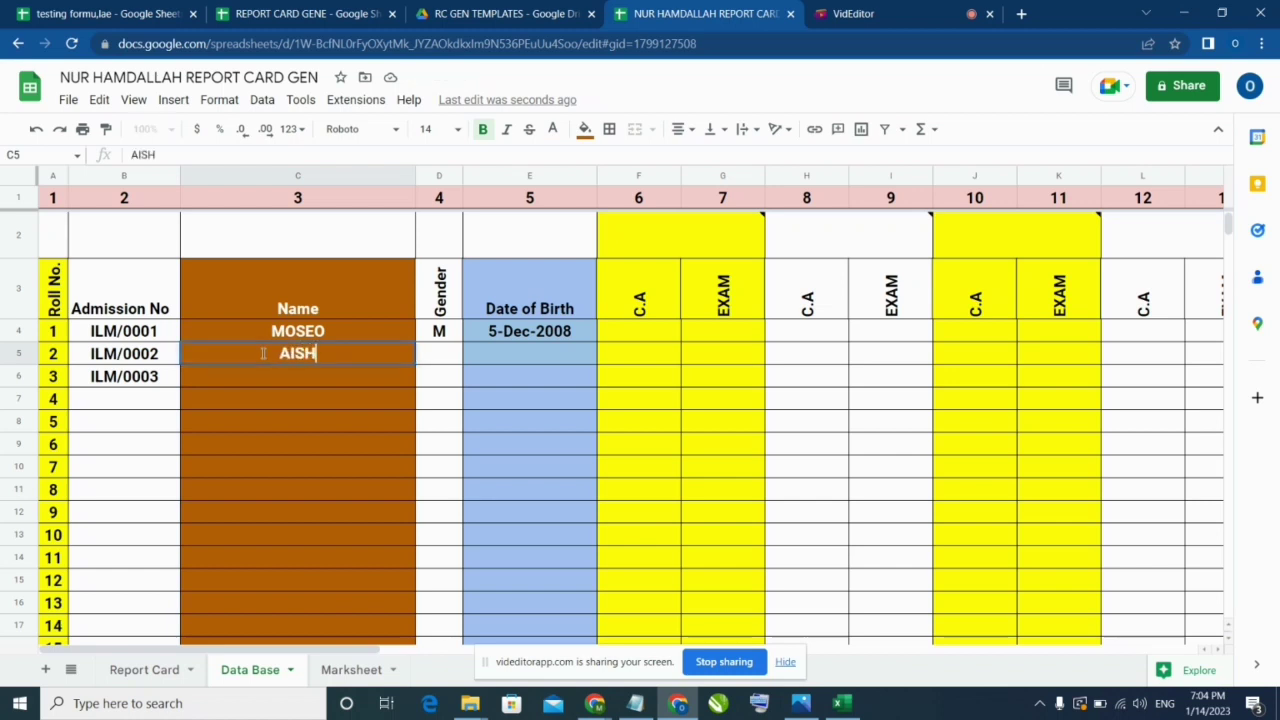
pyautogui.write('AH')
pyautogui.press('Tab')
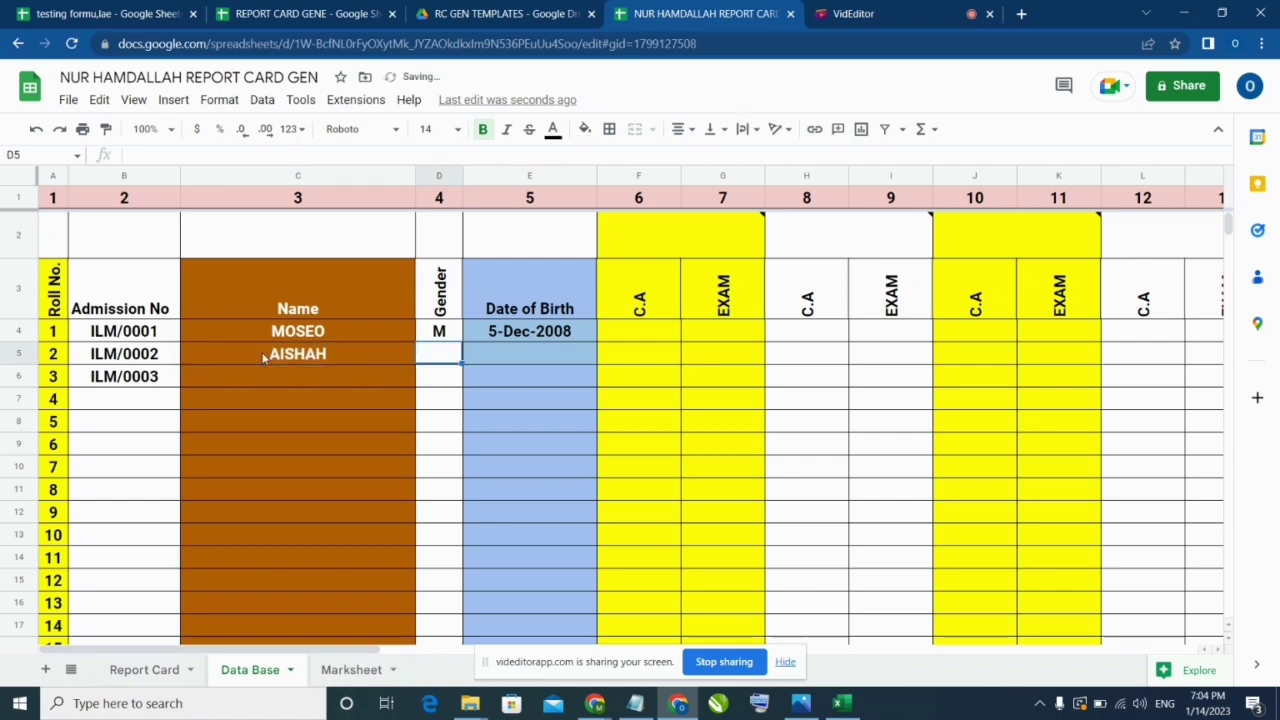
pyautogui.write('F')
pyautogui.press('Tab')
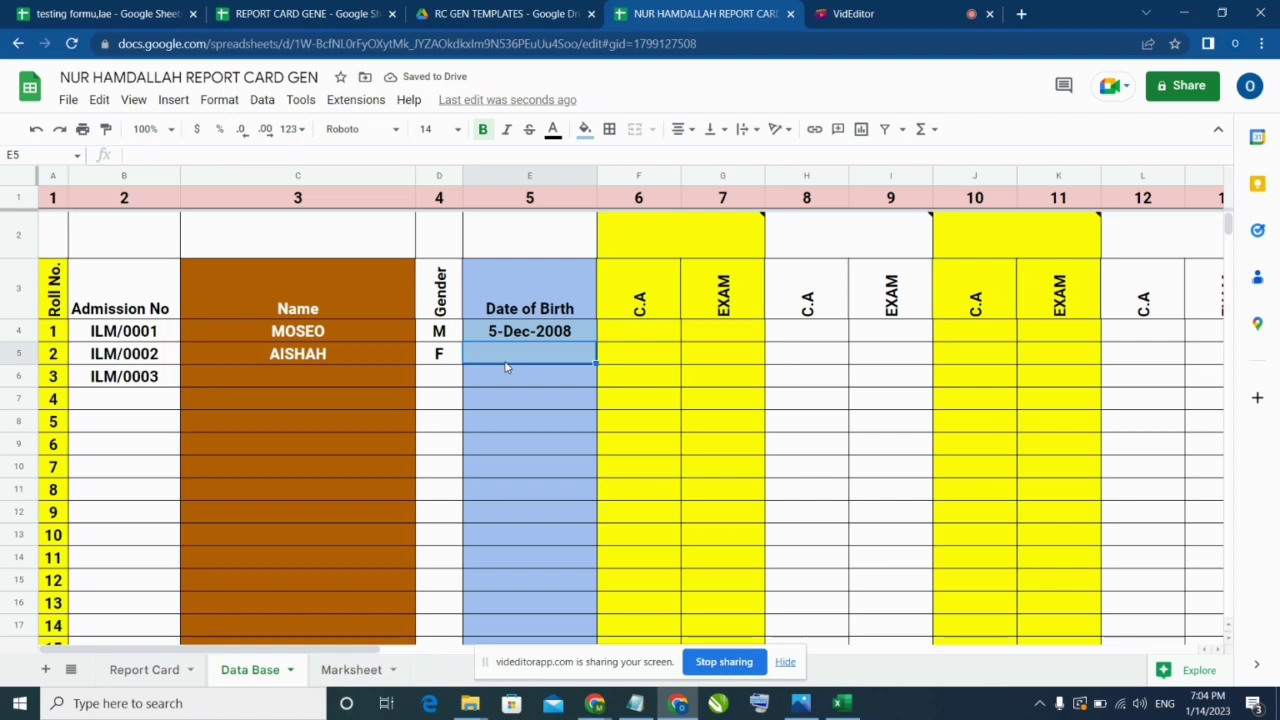
pyautogui.write('5')
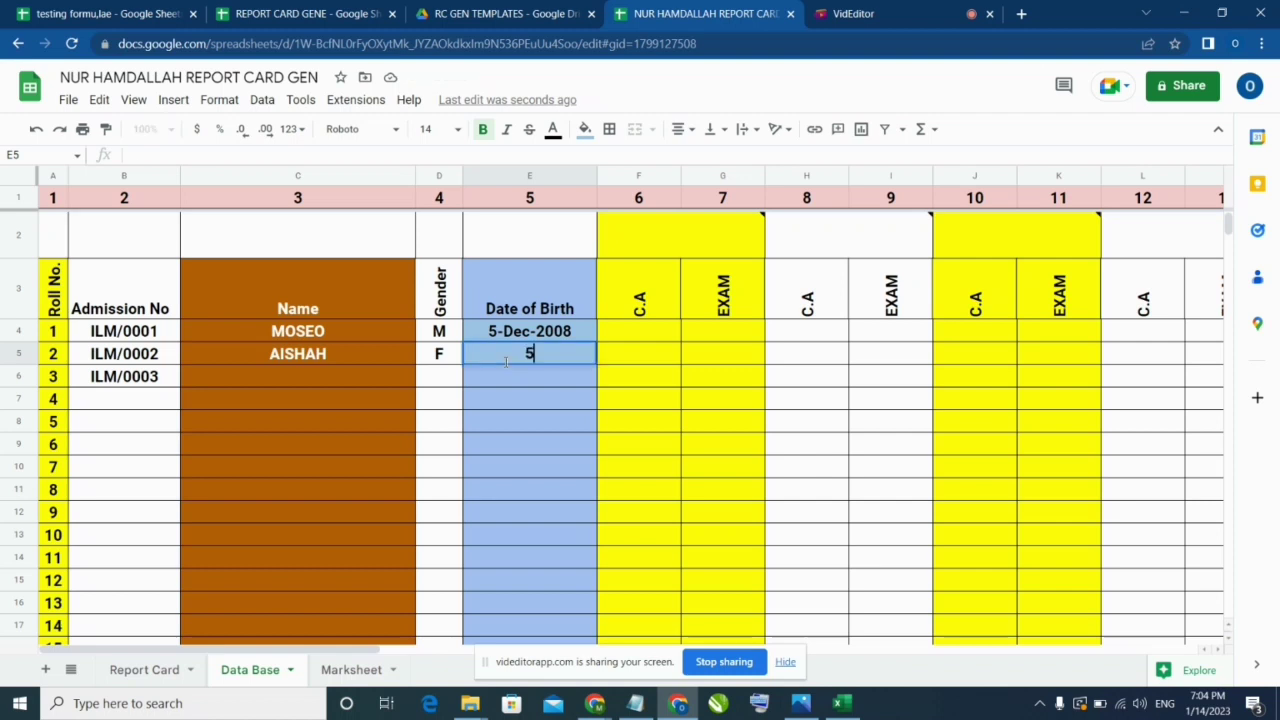
pyautogui.write('-24-2009')
pyautogui.press('Return')
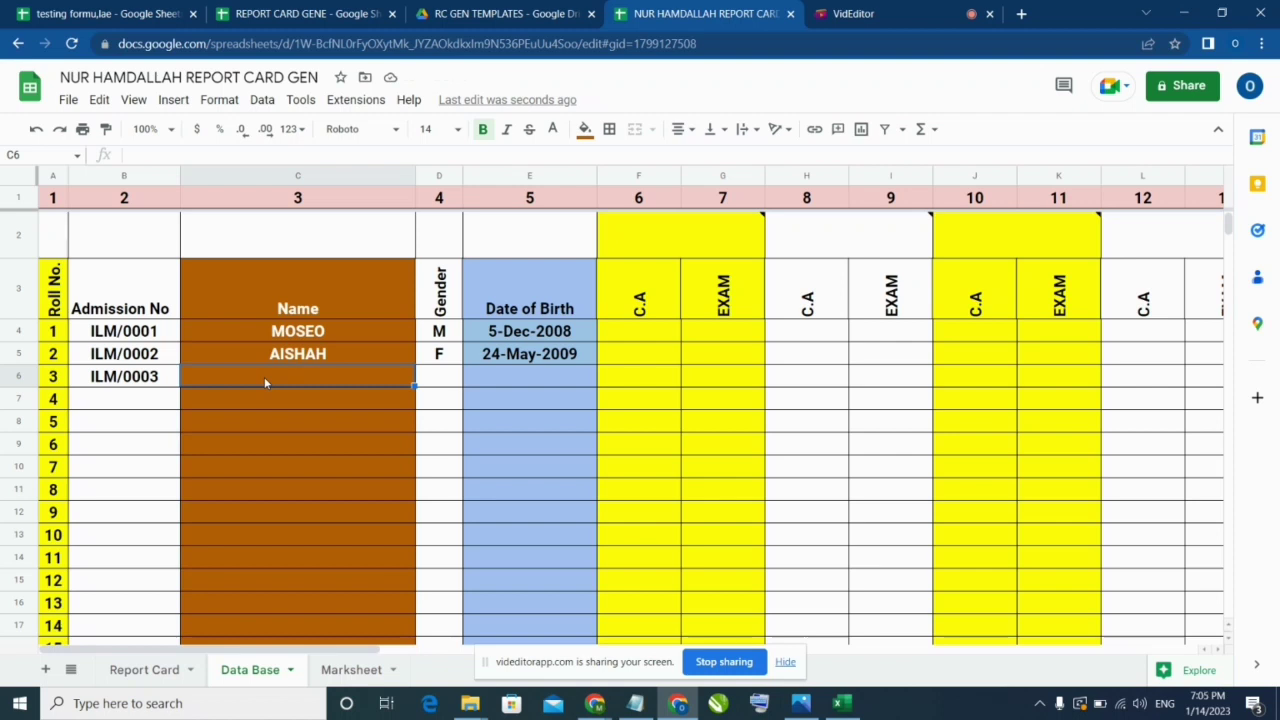
# Step: Enter the student's name, gender M and date of birth in the row for roll number 3
pyautogui.write('EMEKA')
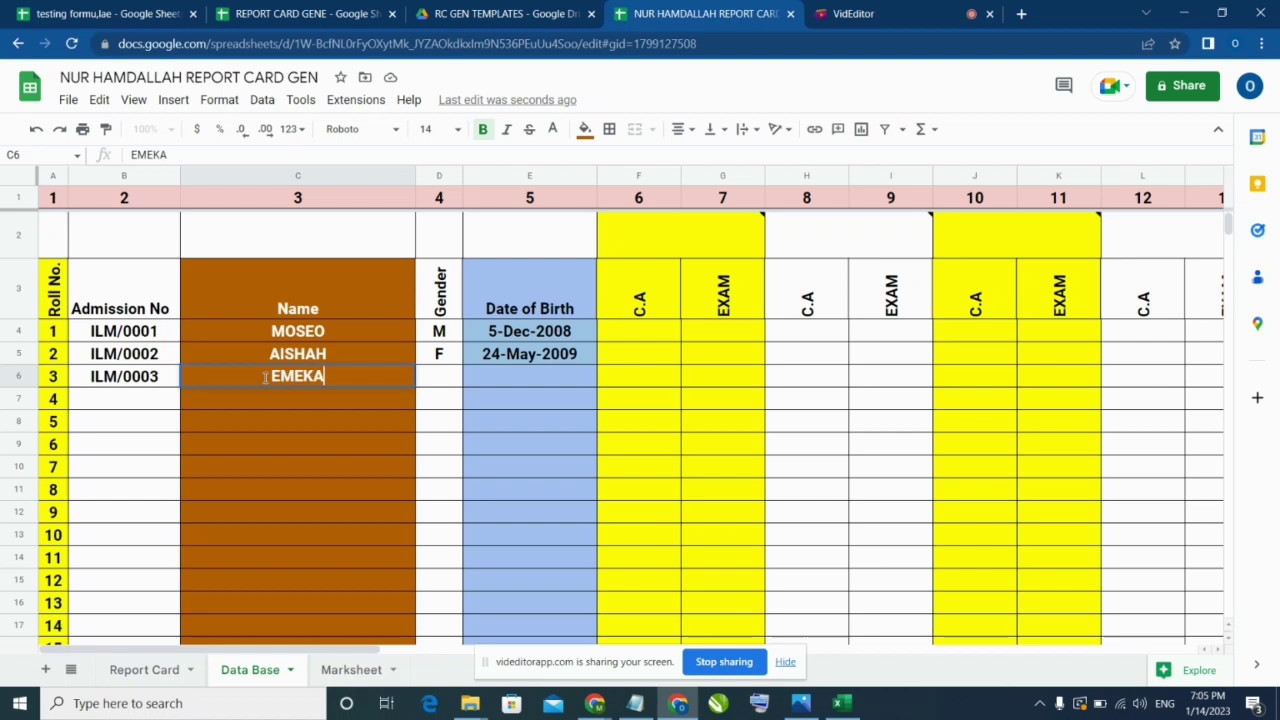
pyautogui.press('Tab')
pyautogui.write('M')
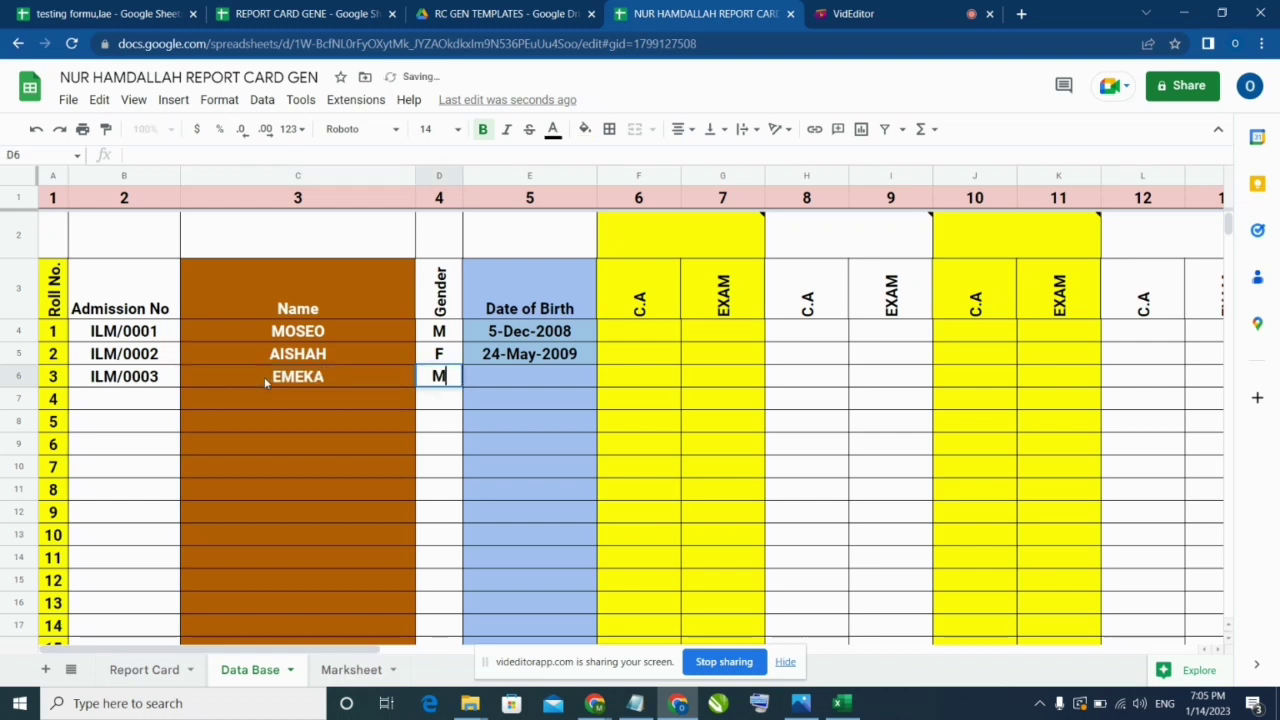
pyautogui.press('Tab')
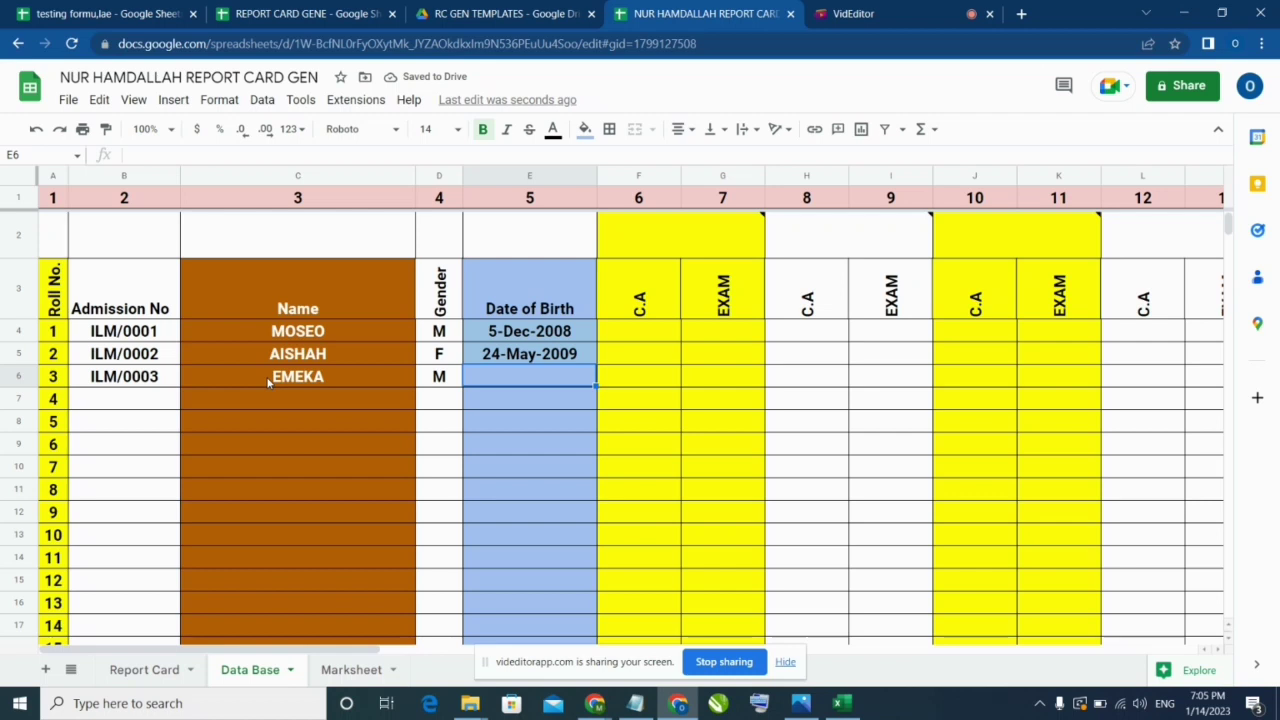
pyautogui.write('4-')
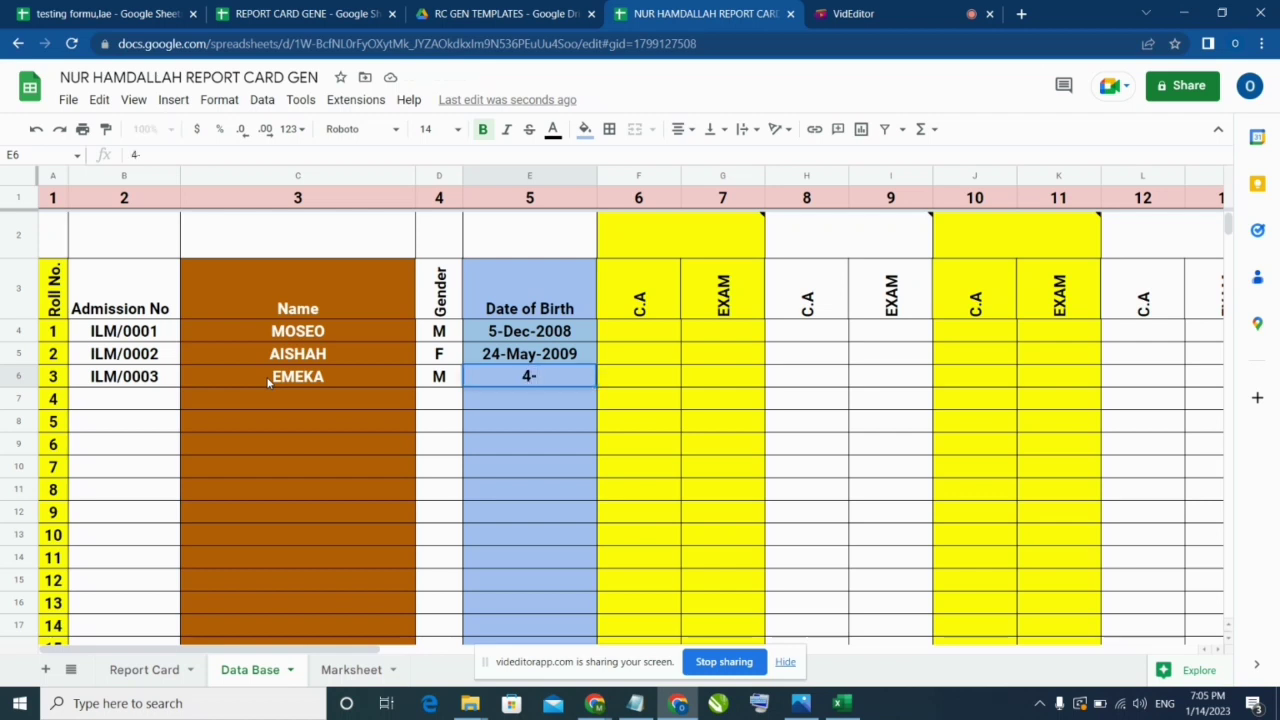
pyautogui.write('11-2009')
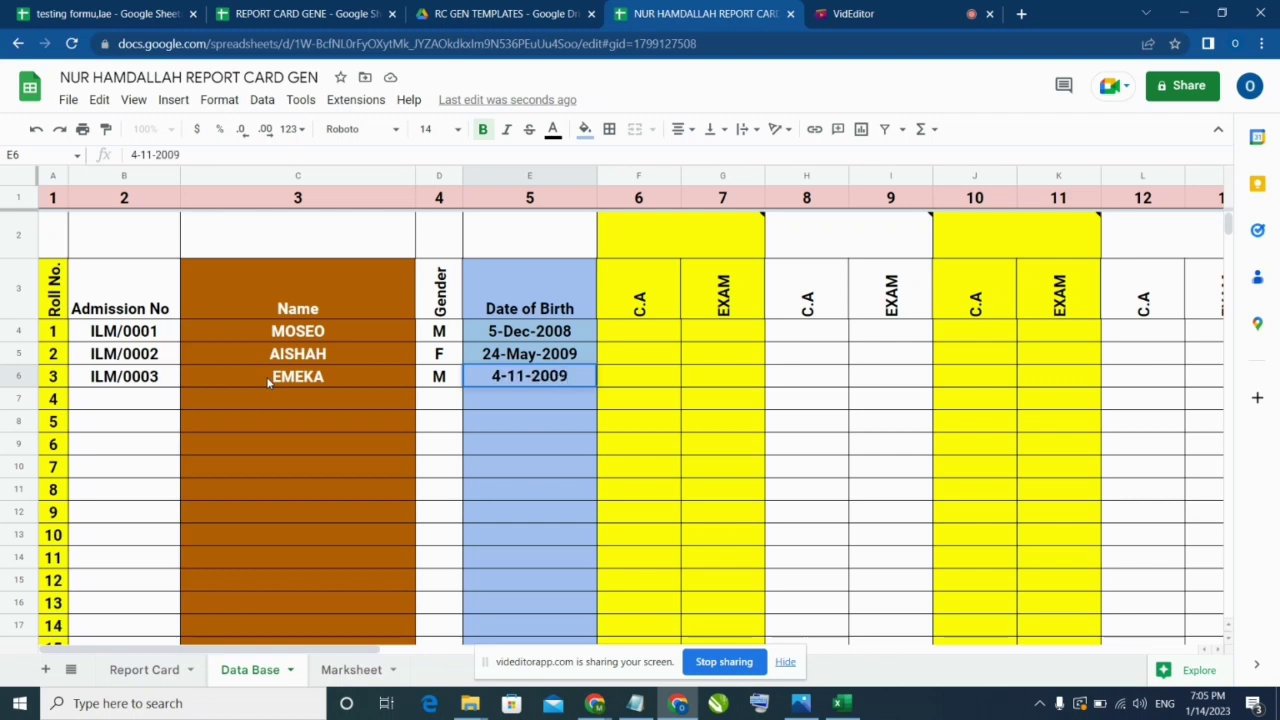
pyautogui.press('Return')
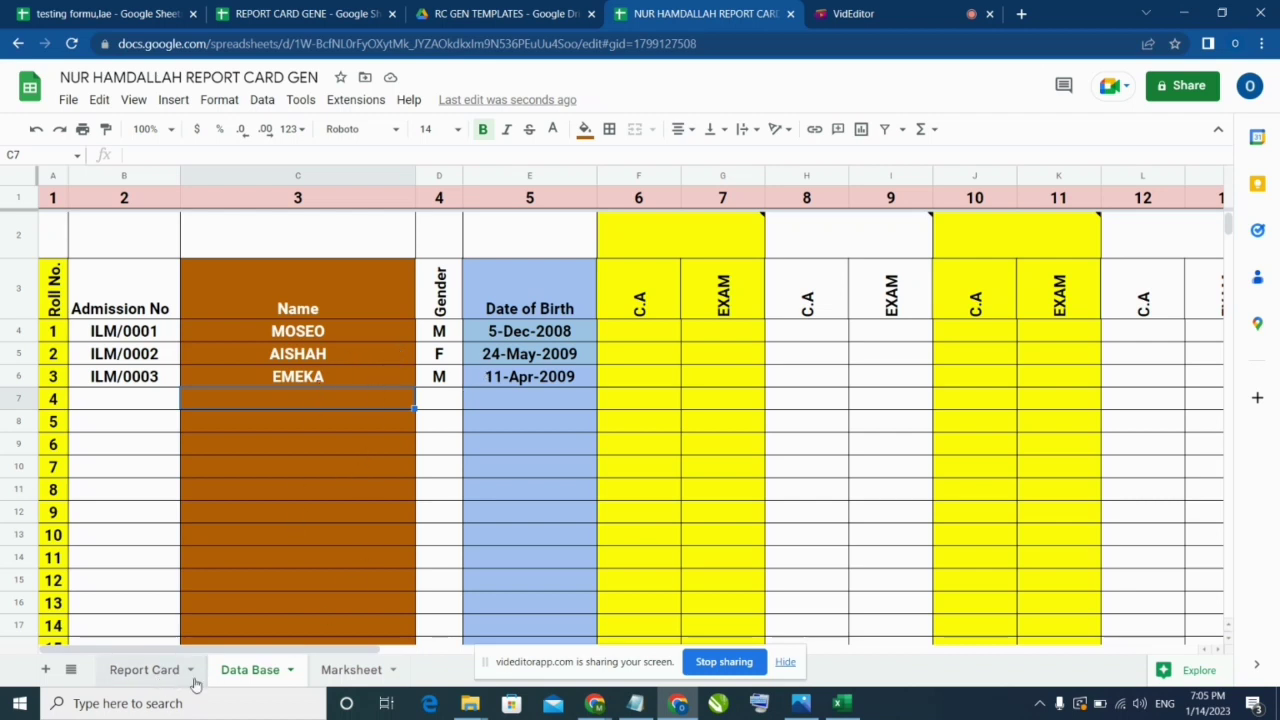
# Step: Check roll number 1's details on the report card and correct the last letter of that student's name to S in the Data Base
pyautogui.click(152, 675)
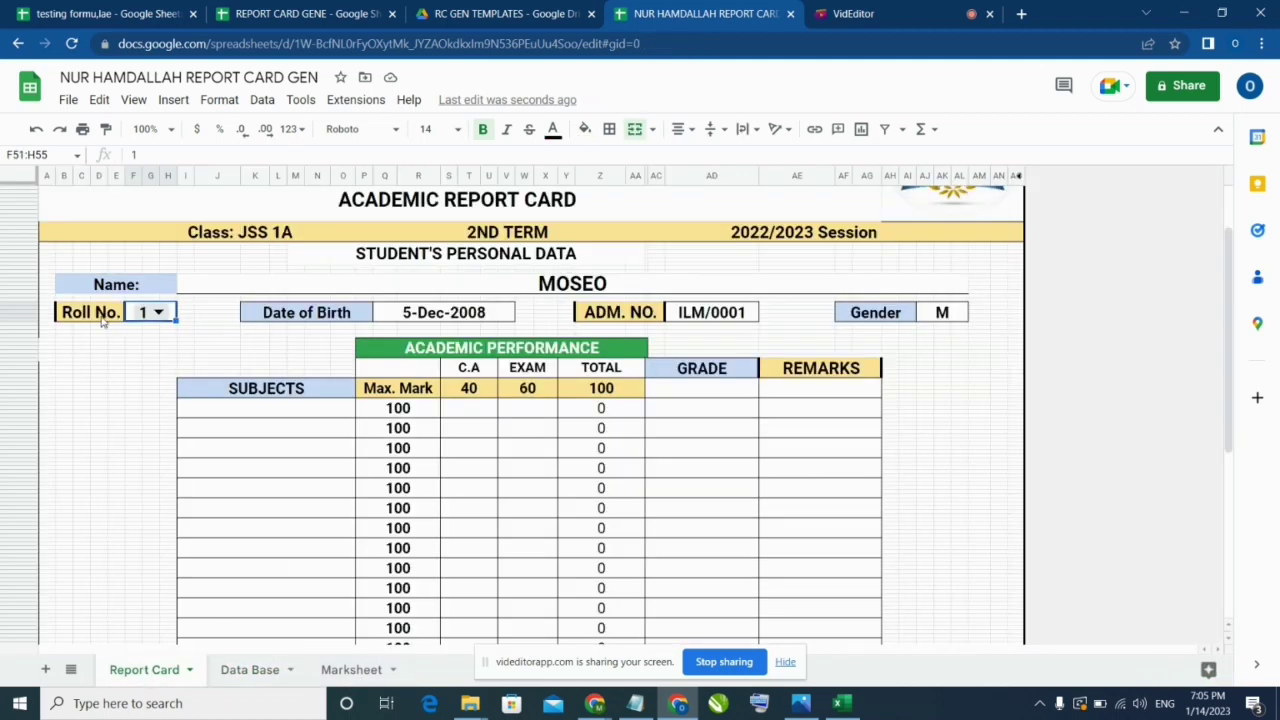
pyautogui.click(233, 667)
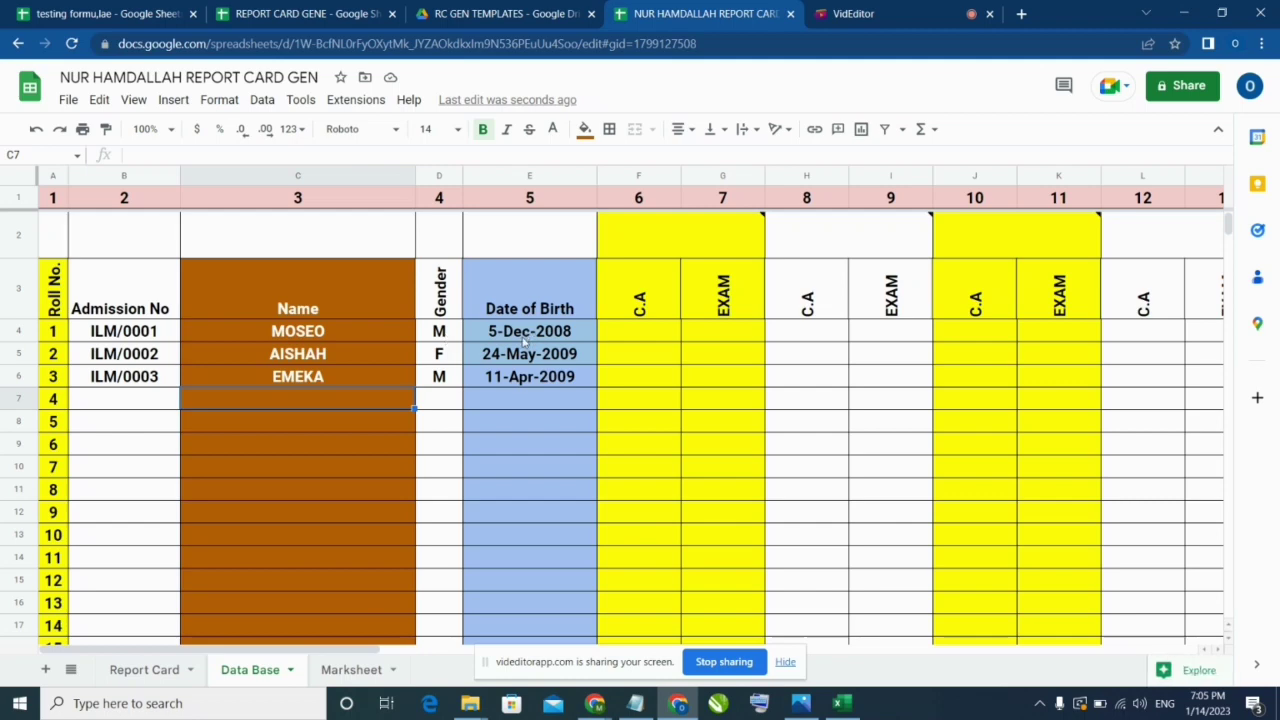
pyautogui.click(166, 670)
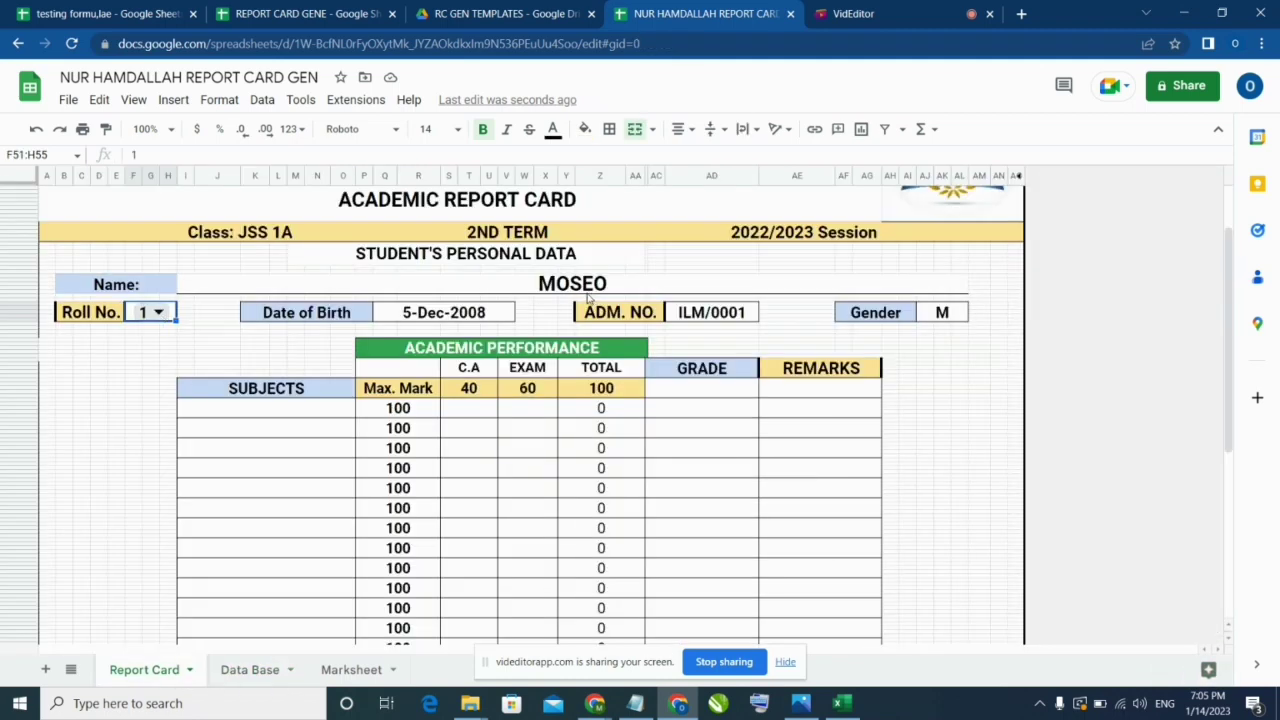
pyautogui.click(251, 670)
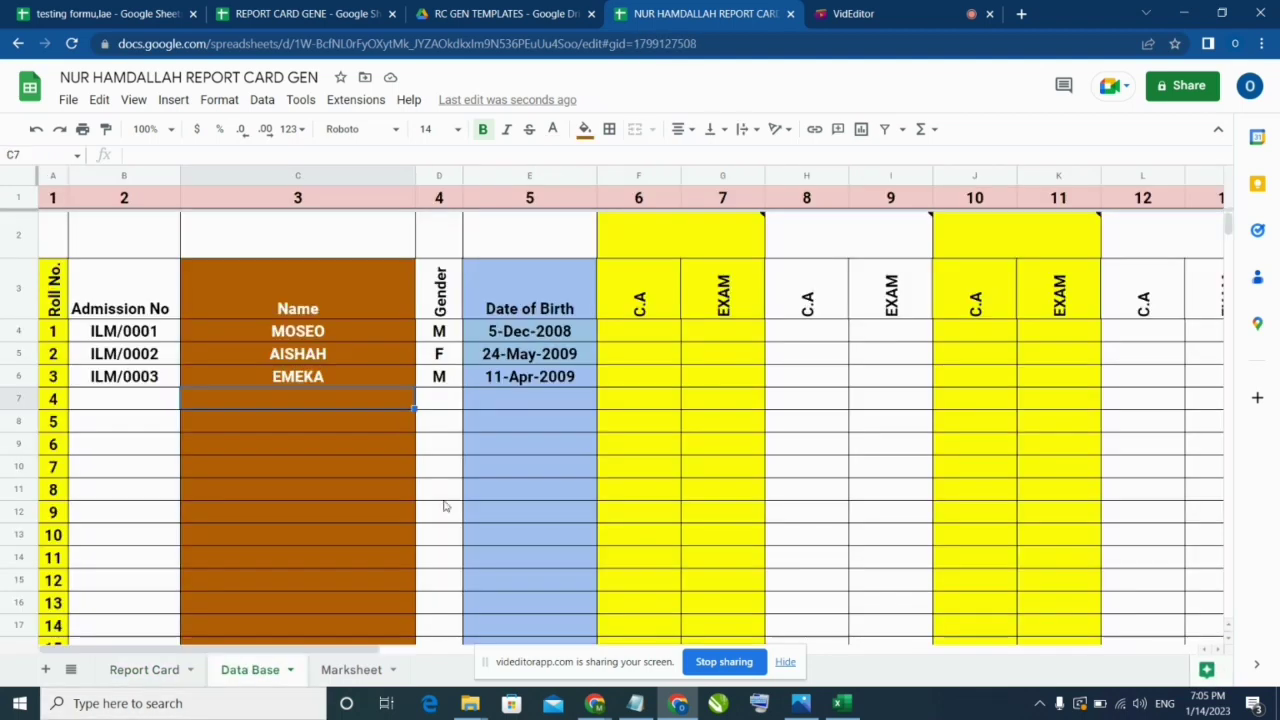
pyautogui.click(328, 336)
pyautogui.doubleClick(328, 336)
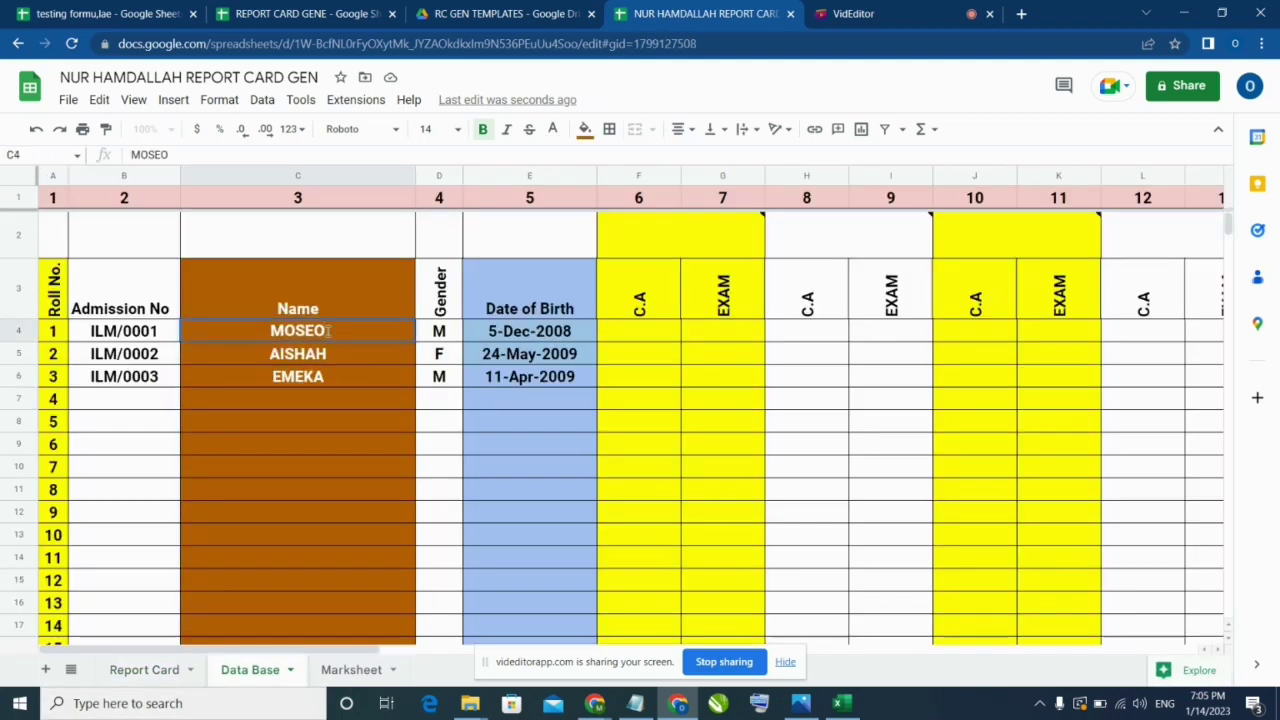
pyautogui.press('BackSpace')
pyautogui.write('S')
pyautogui.press('Return')
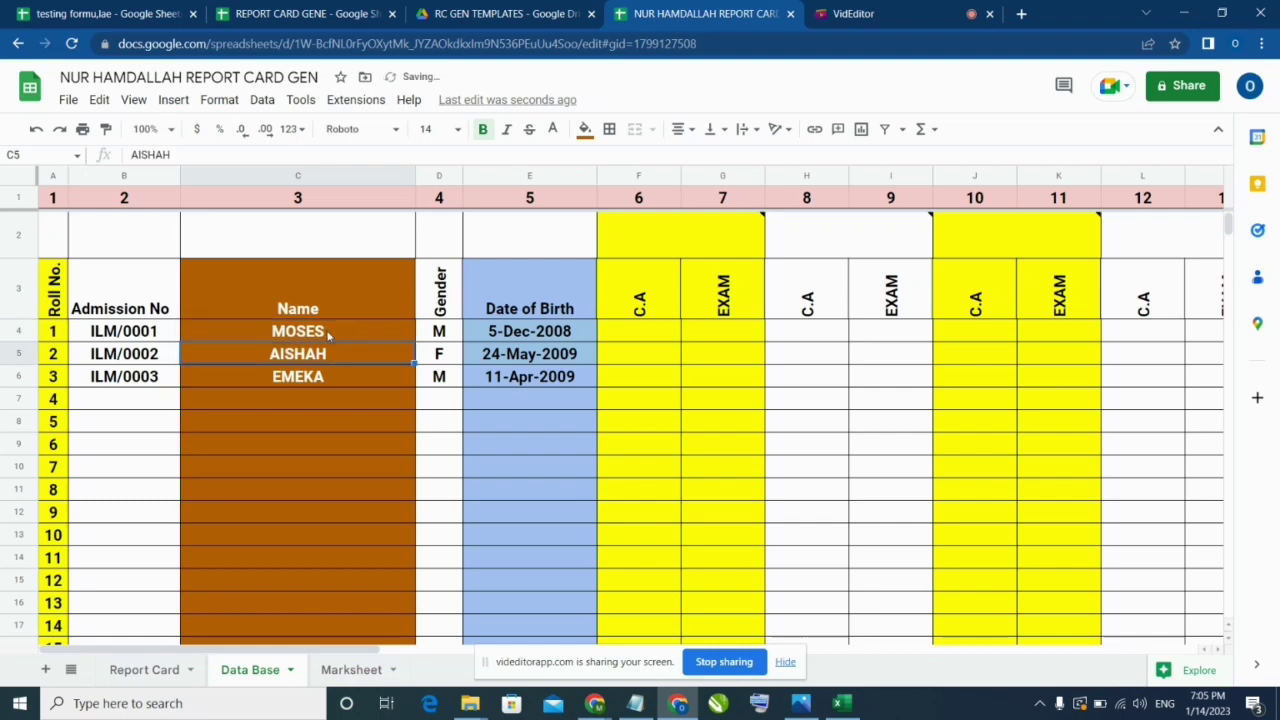
# Step: Compare the report card with the Data Base records and switch the report card to roll number 2
pyautogui.click(130, 668)
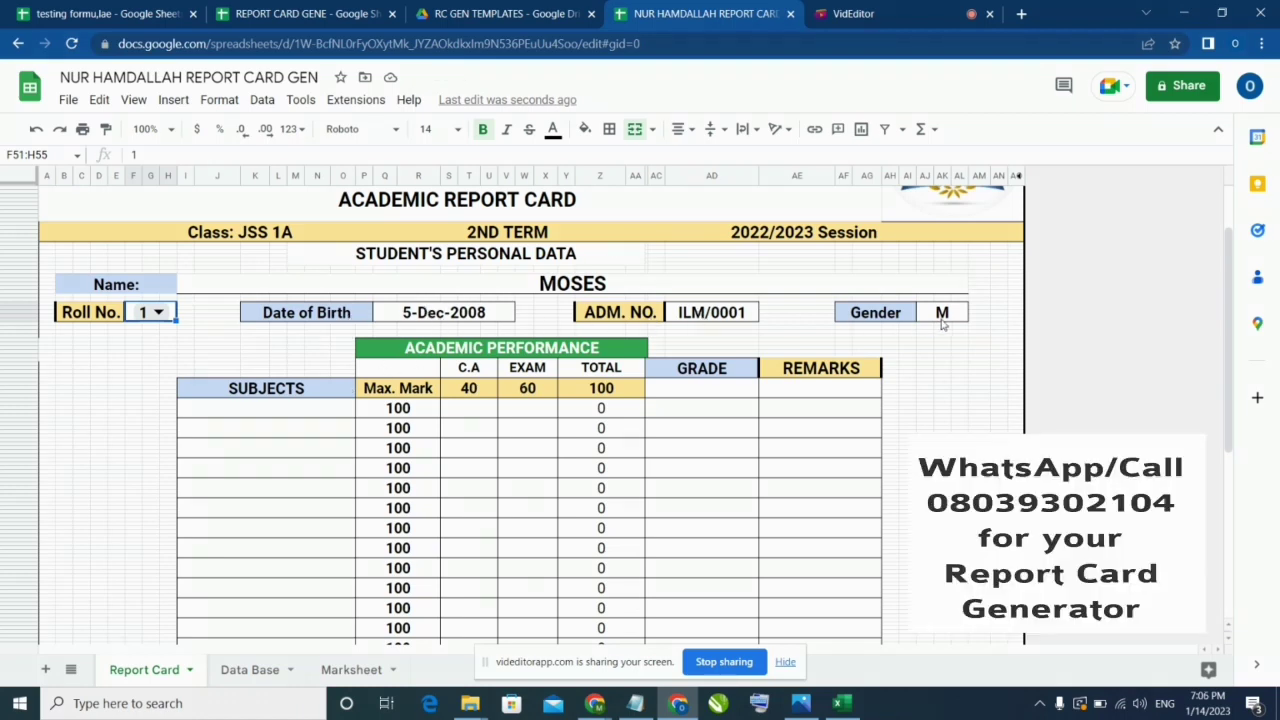
pyautogui.click(248, 668)
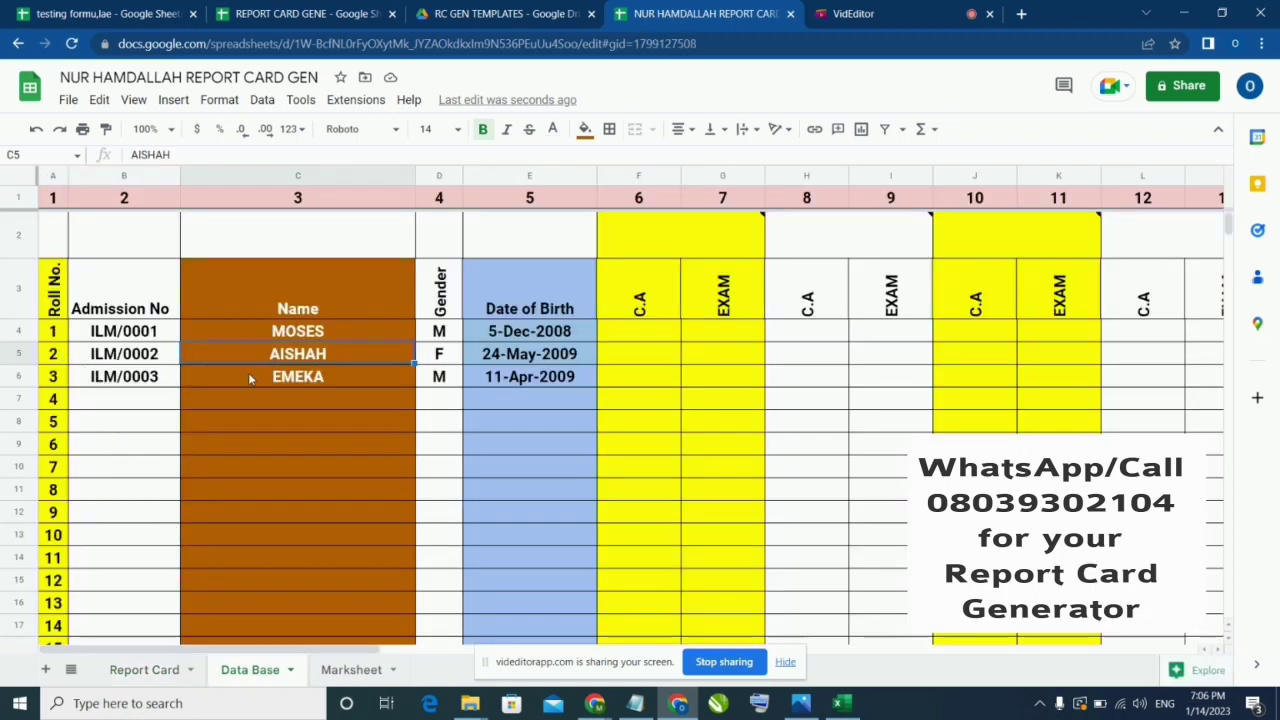
pyautogui.click(144, 669)
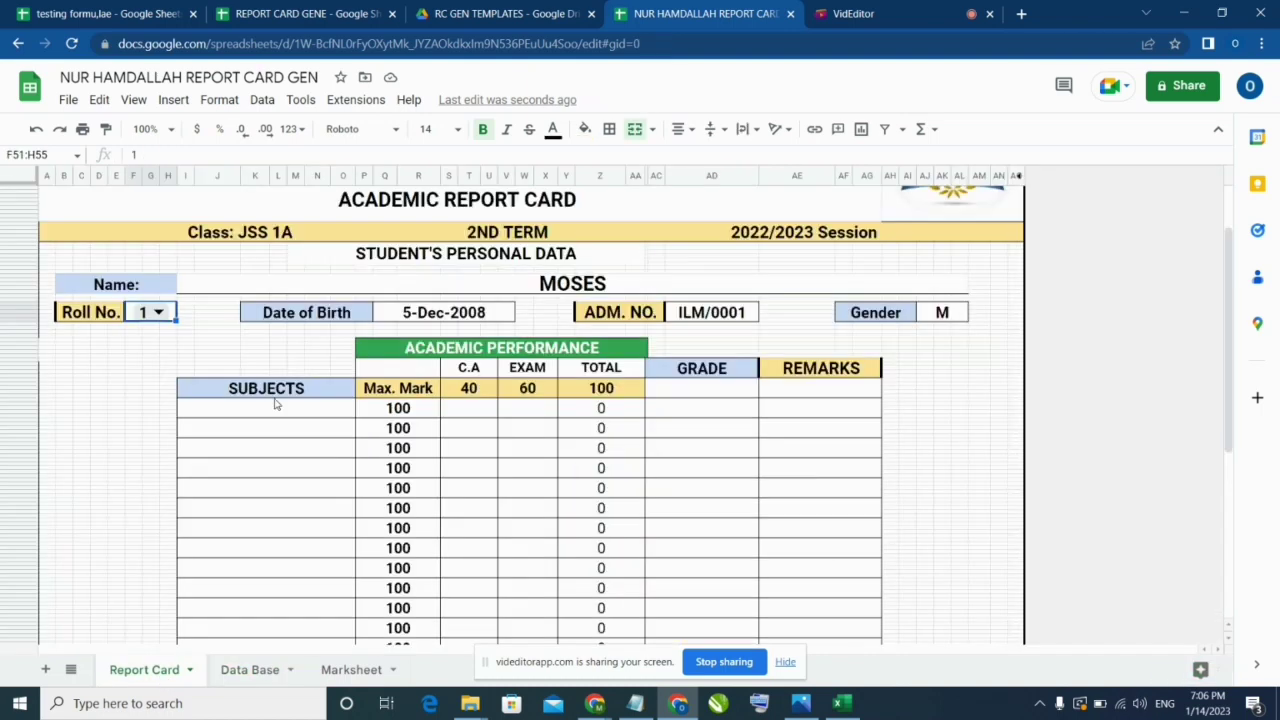
pyautogui.click(158, 312)
pyautogui.scroll(-20, 157, 420)
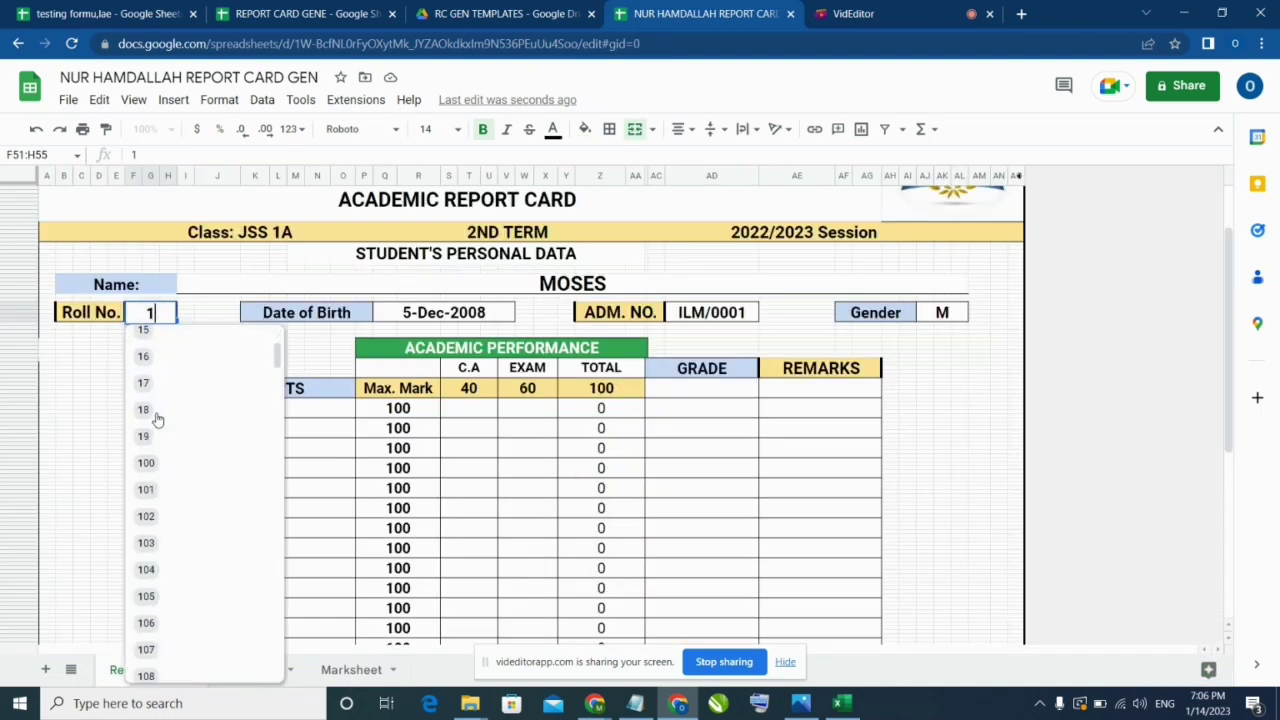
pyautogui.scroll(-10, 157, 420)
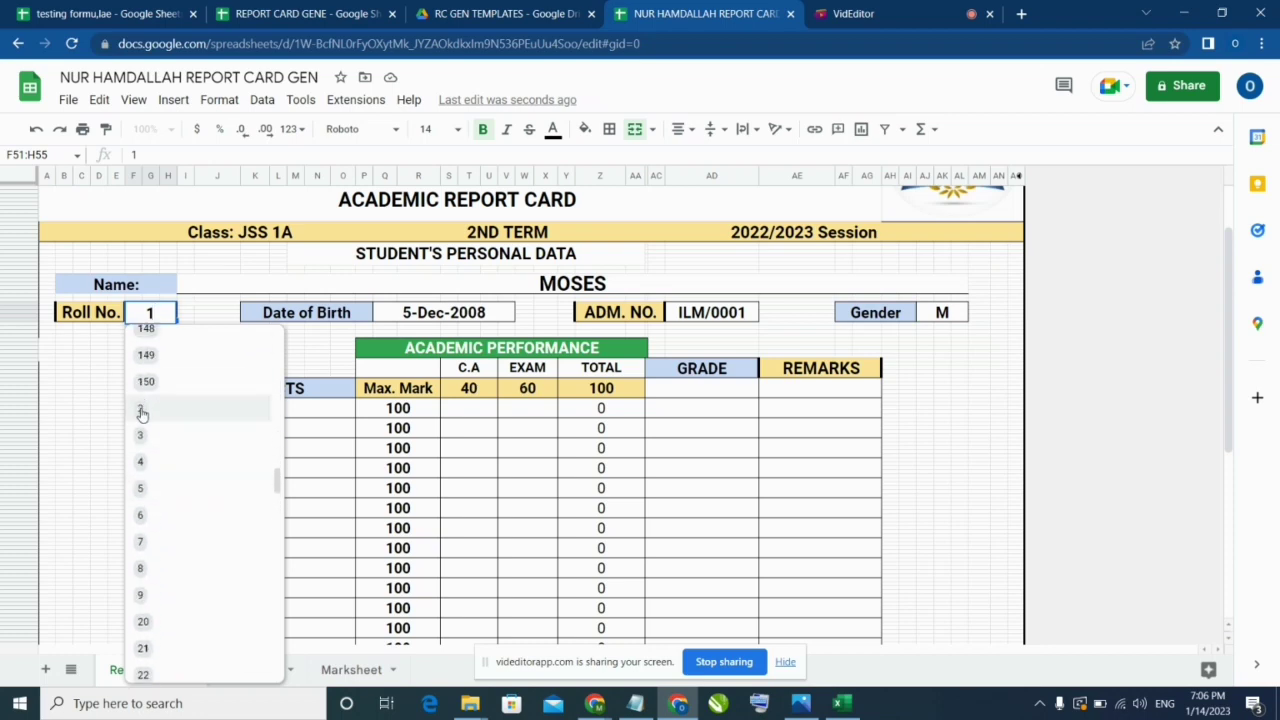
pyautogui.click(143, 413)
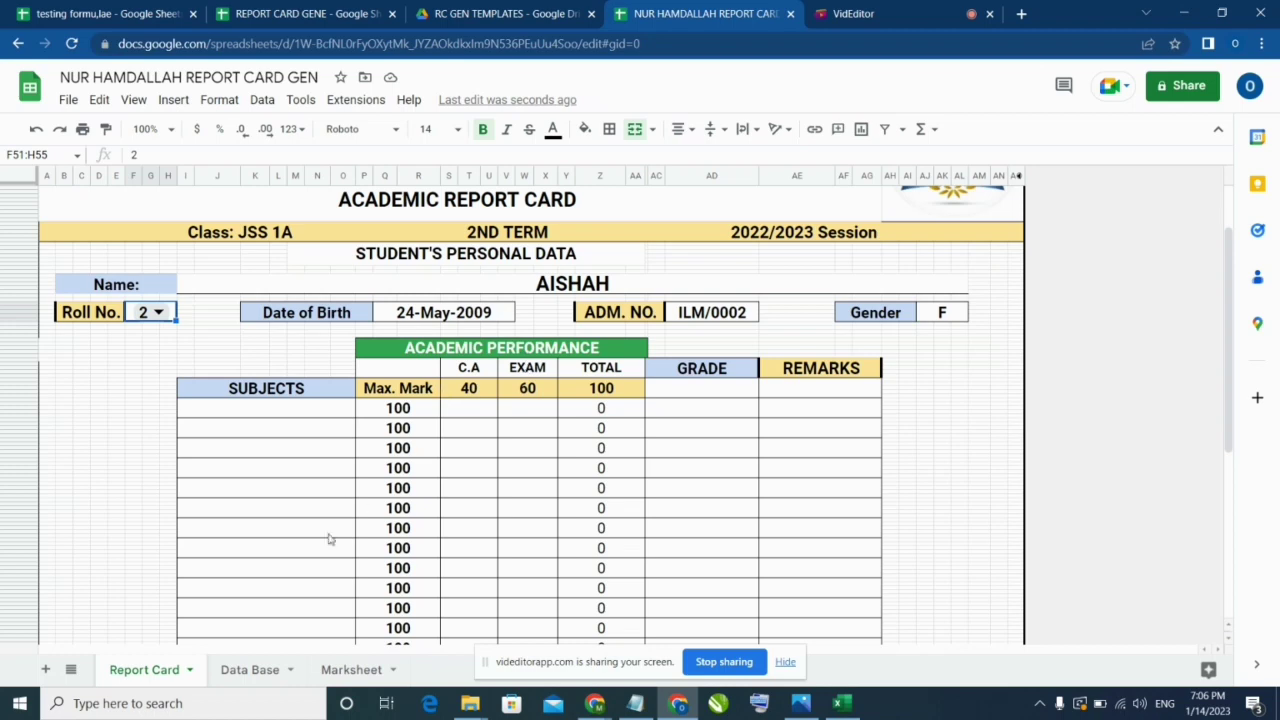
# Step: Switch the report card to roll number 3
pyautogui.click(160, 314)
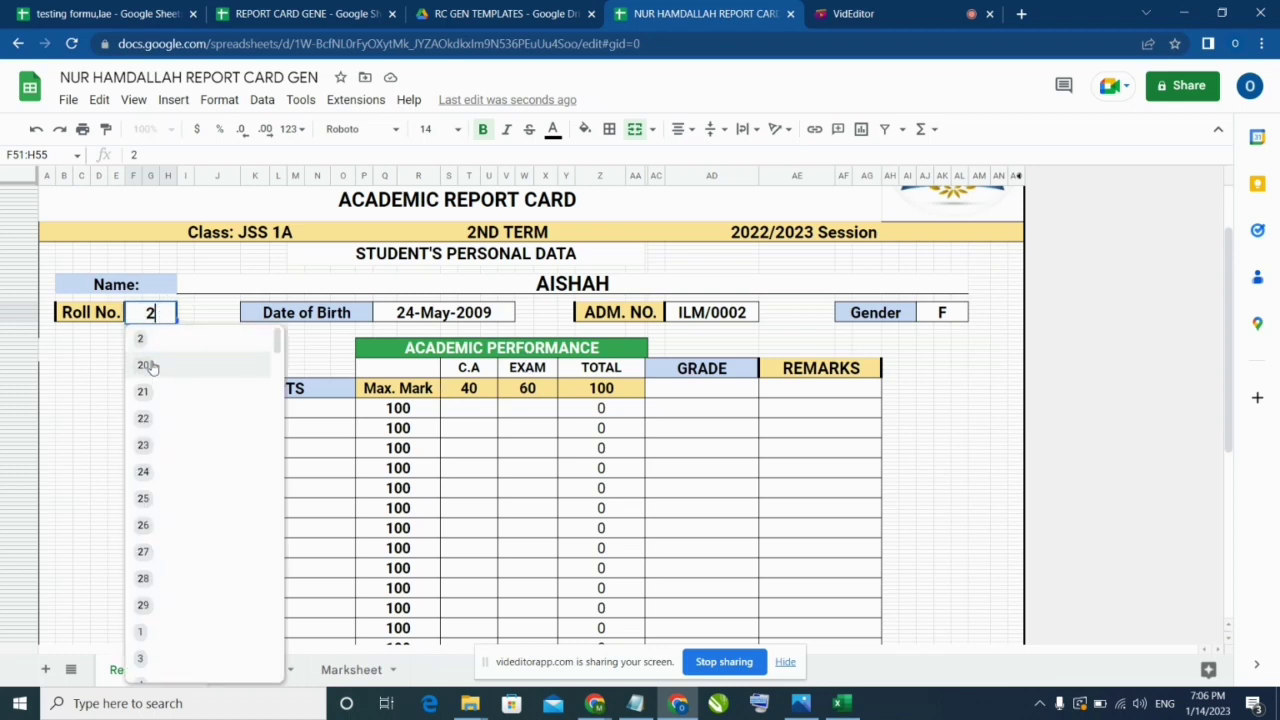
pyautogui.scroll(-5, 143, 418)
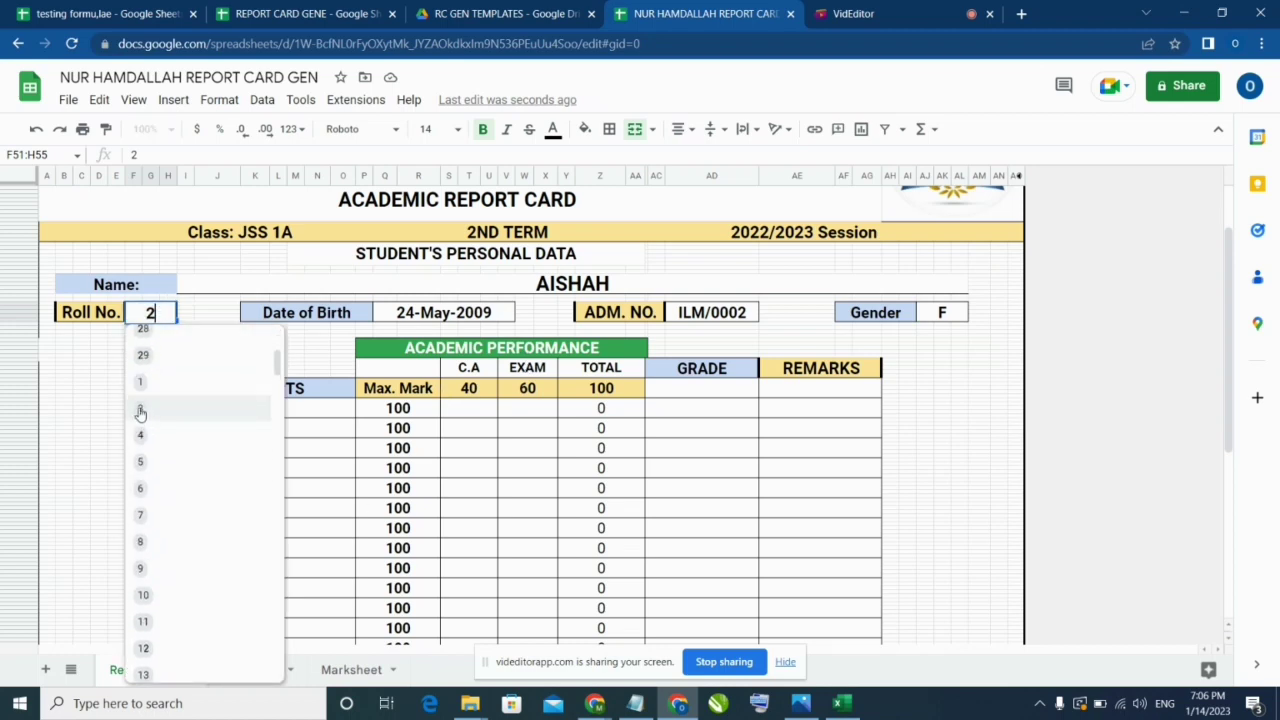
pyautogui.click(141, 410)
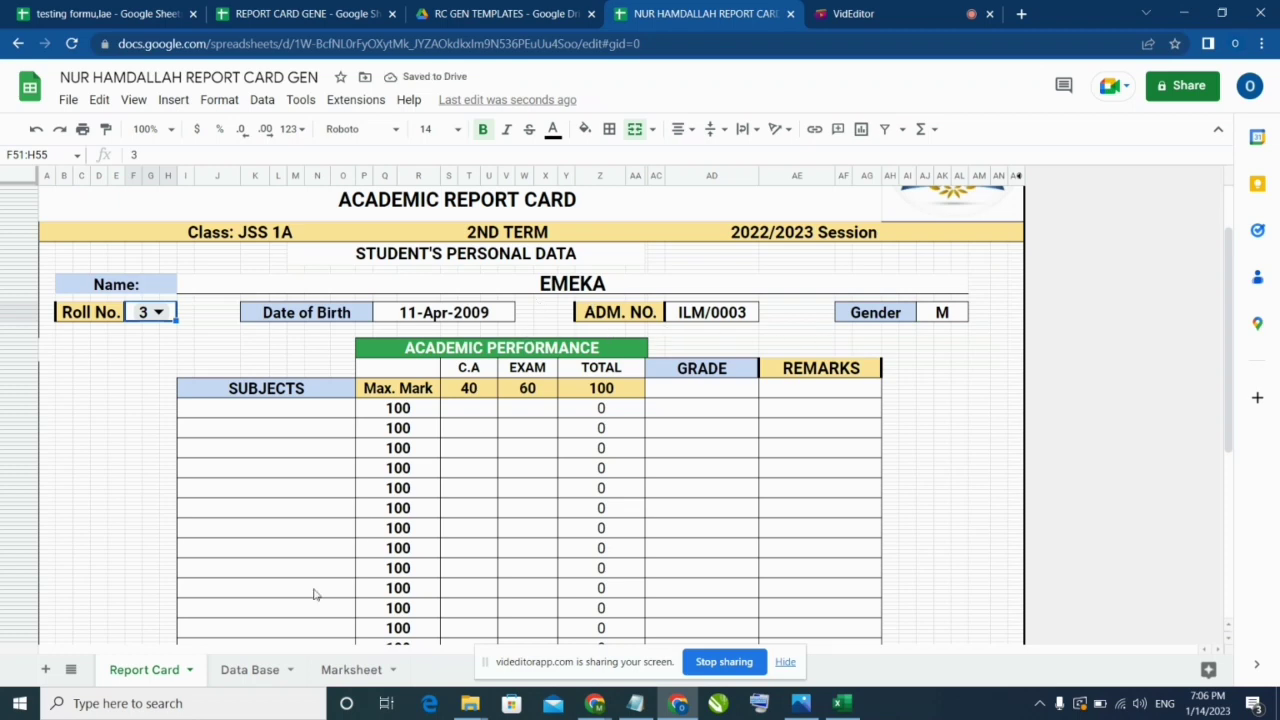
# Step: Compare the Marksheet with the Data Base records and examine its score, total, average, position and subjects-offered columns
pyautogui.click(251, 677)
pyautogui.click(352, 672)
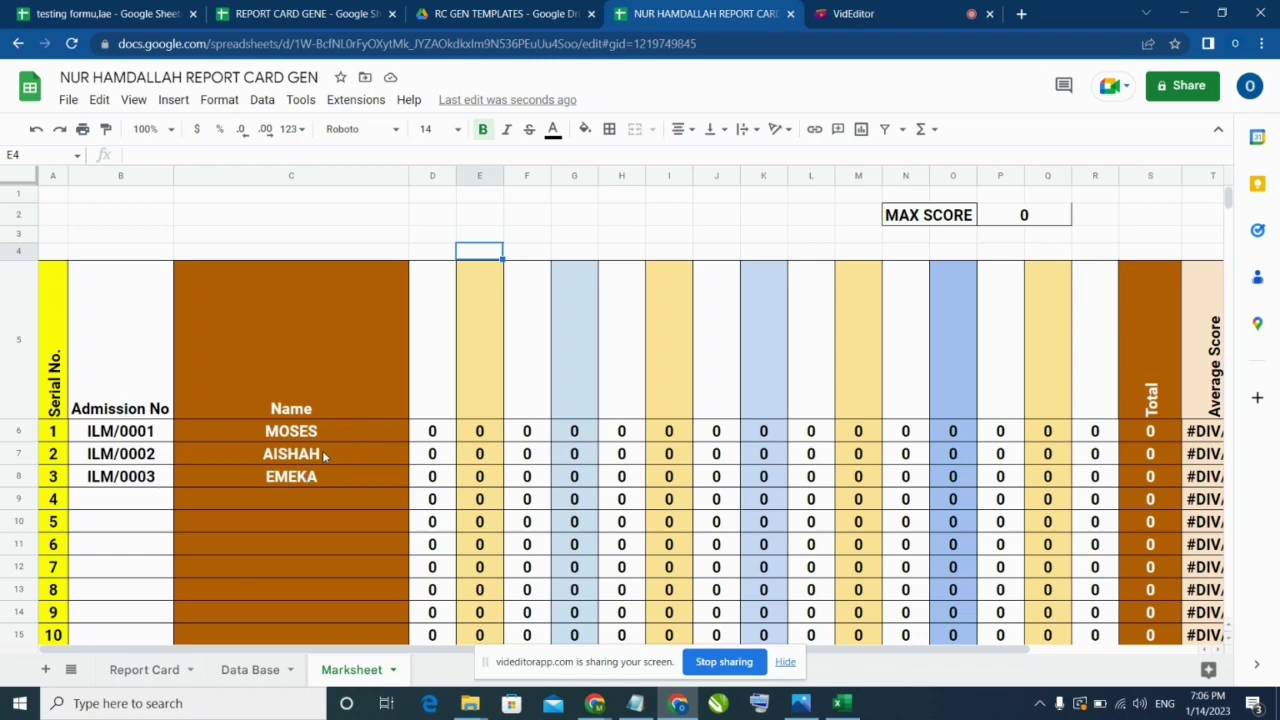
pyautogui.click(252, 671)
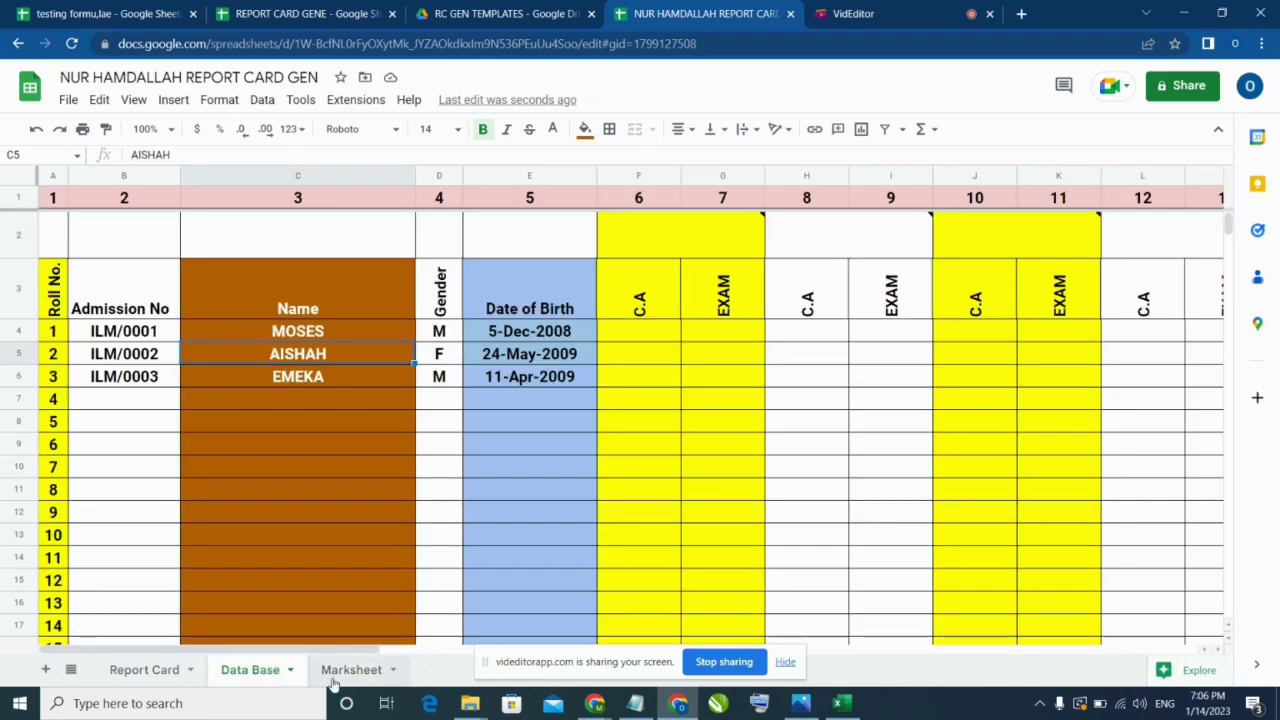
pyautogui.click(405, 669)
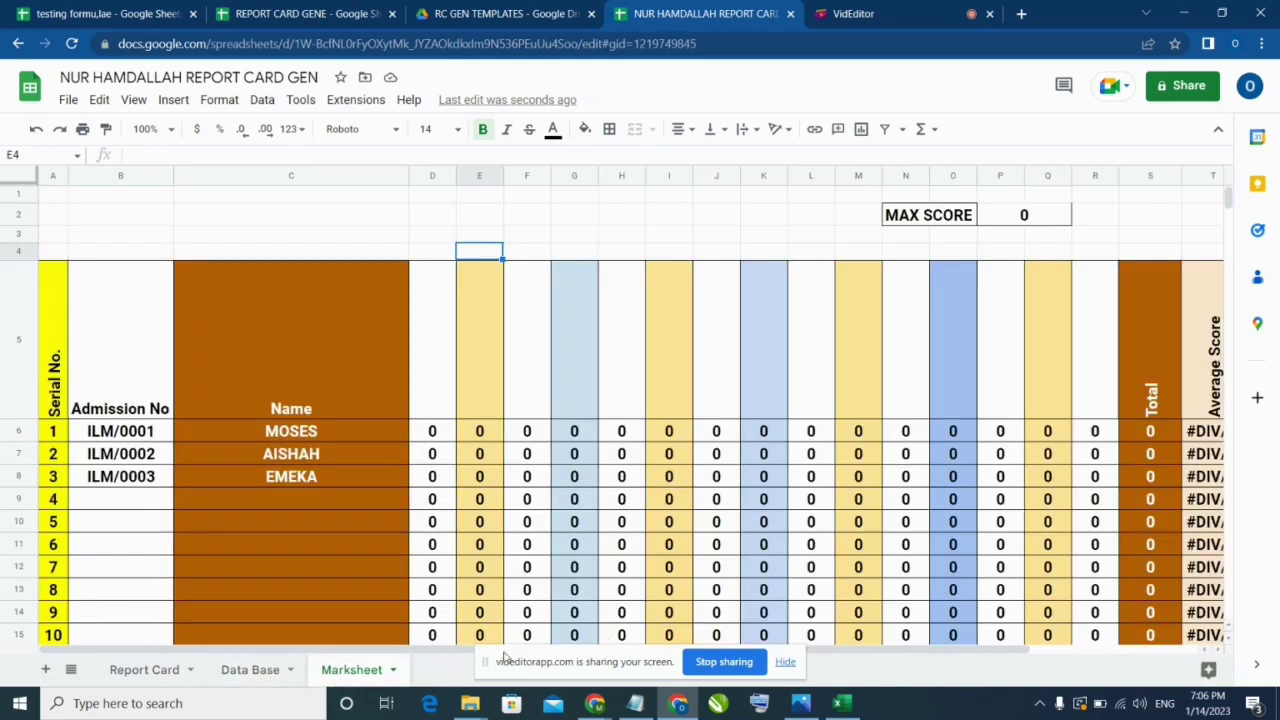
pyautogui.moveTo(435, 652); pyautogui.dragTo(665, 651)
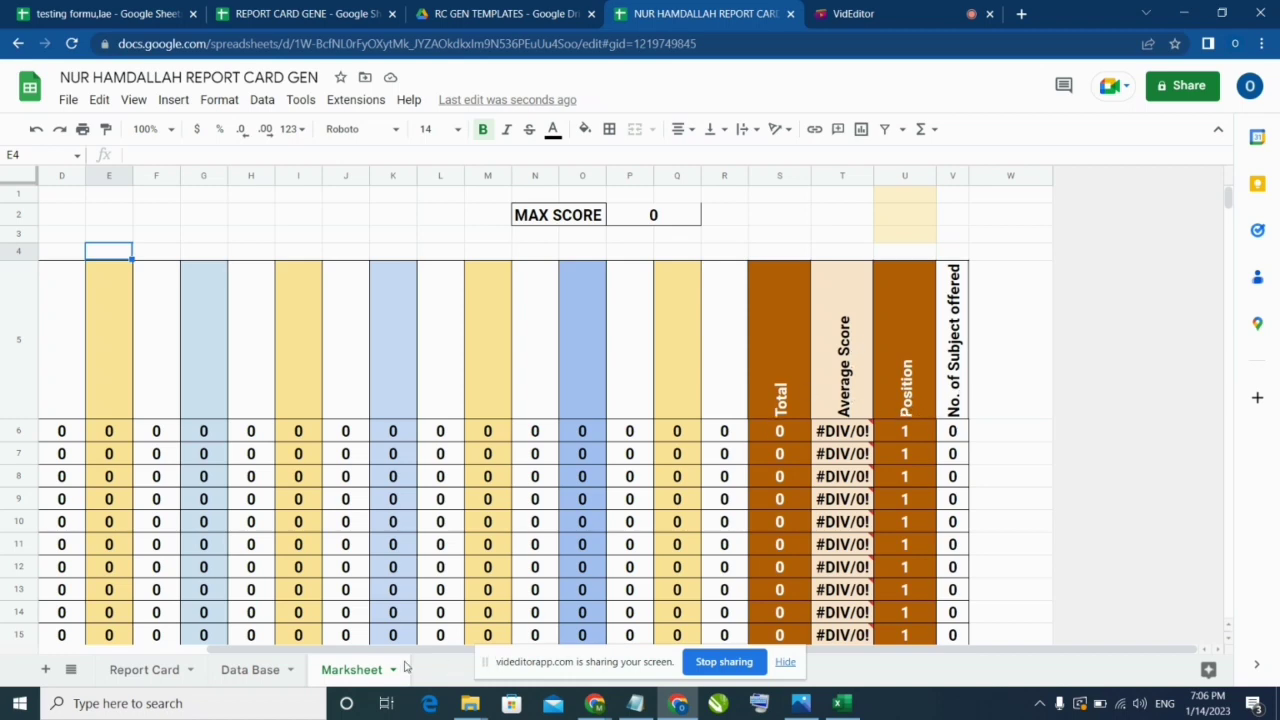
pyautogui.hscroll(-3, 401, 655)
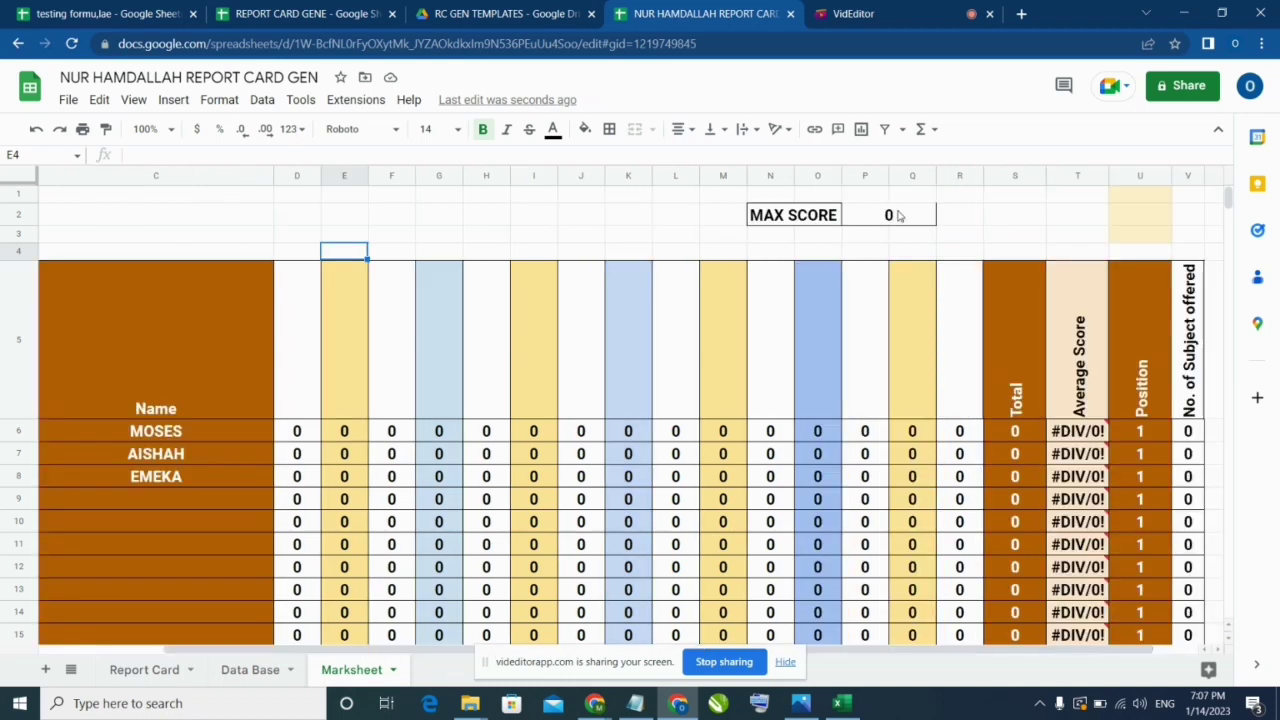
pyautogui.hscroll(-2, 441, 652)
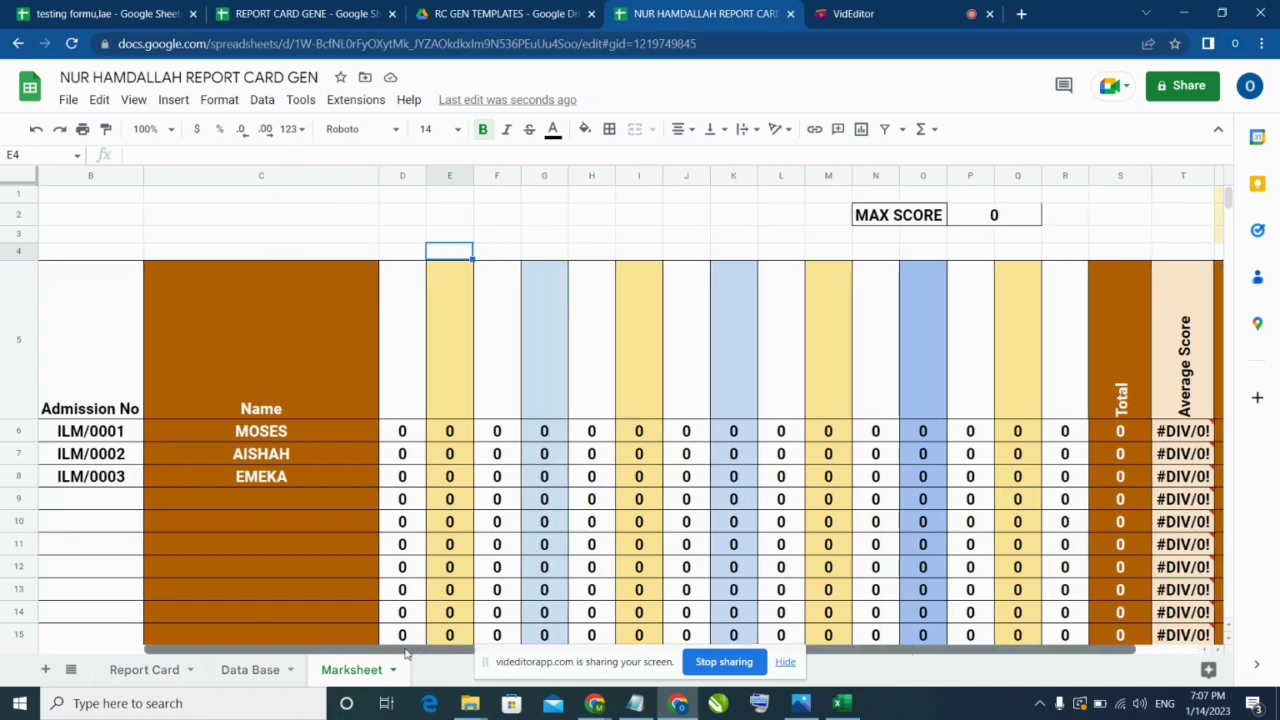
# Step: Examine the Data Base columns from the C.A and EXAM pairs through No of days Present, and the report card's subject table
pyautogui.click(250, 670)
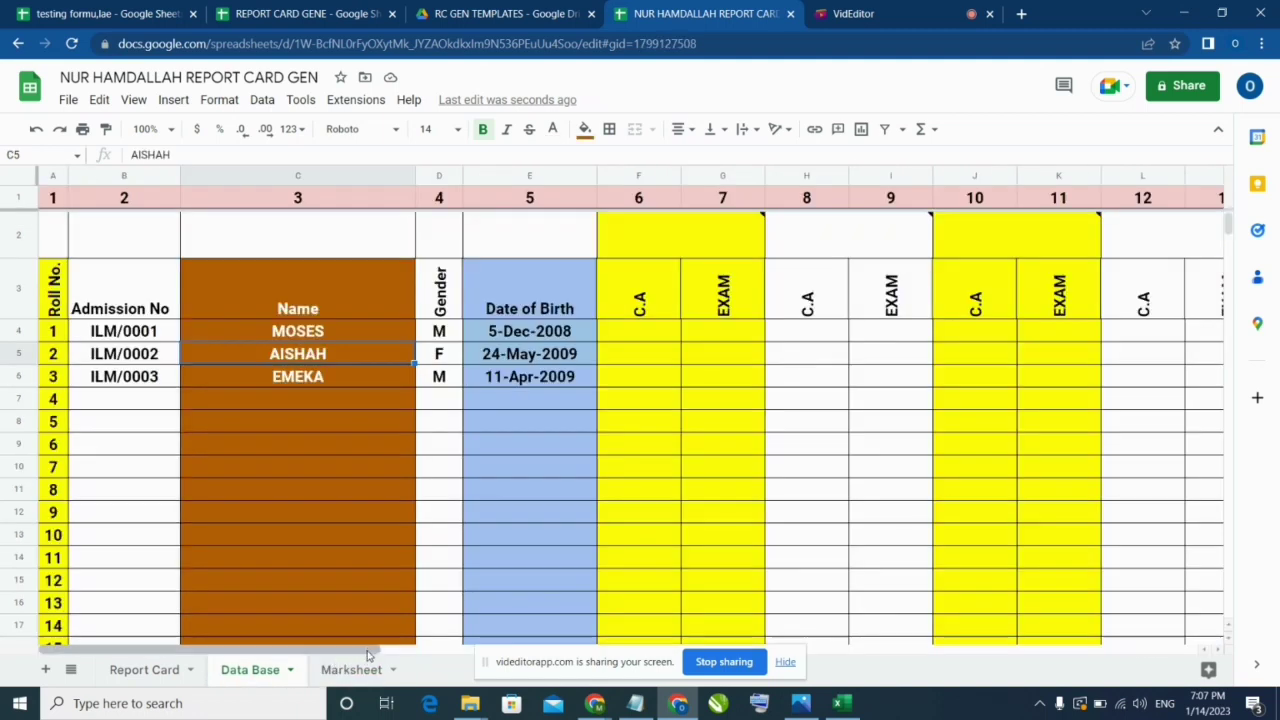
pyautogui.hscroll(4, 342, 655)
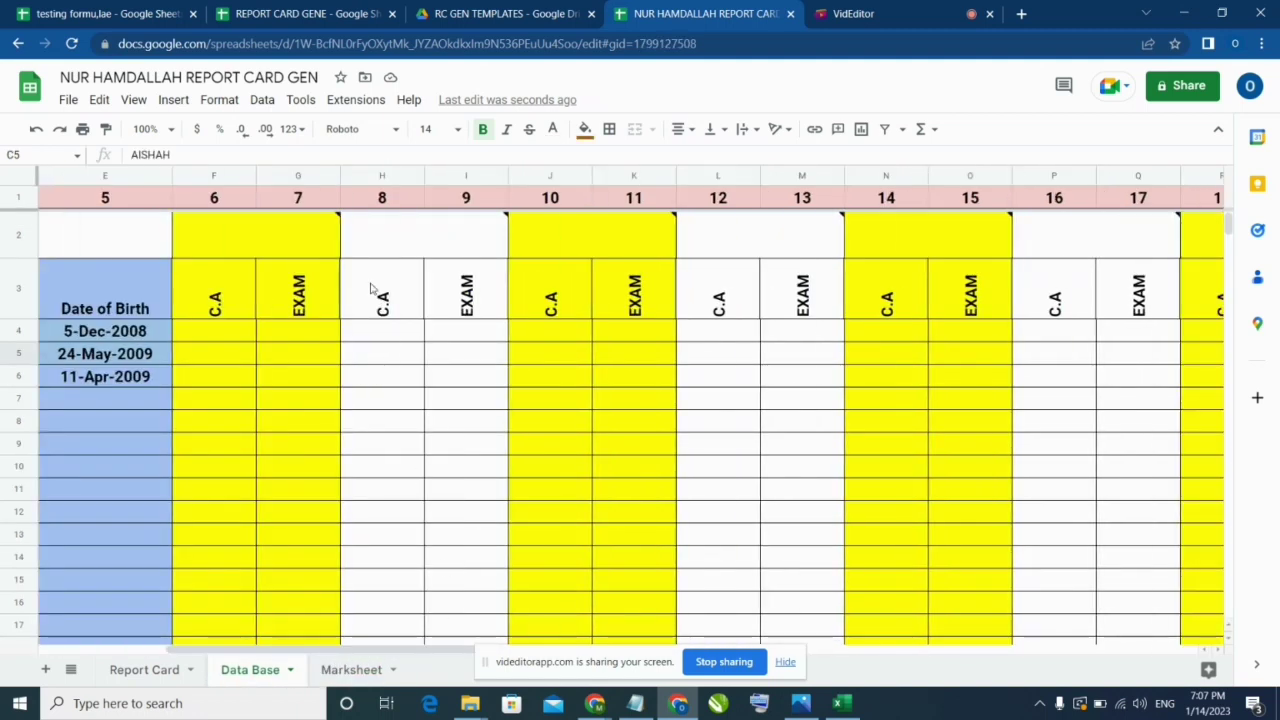
pyautogui.moveTo(261, 242)
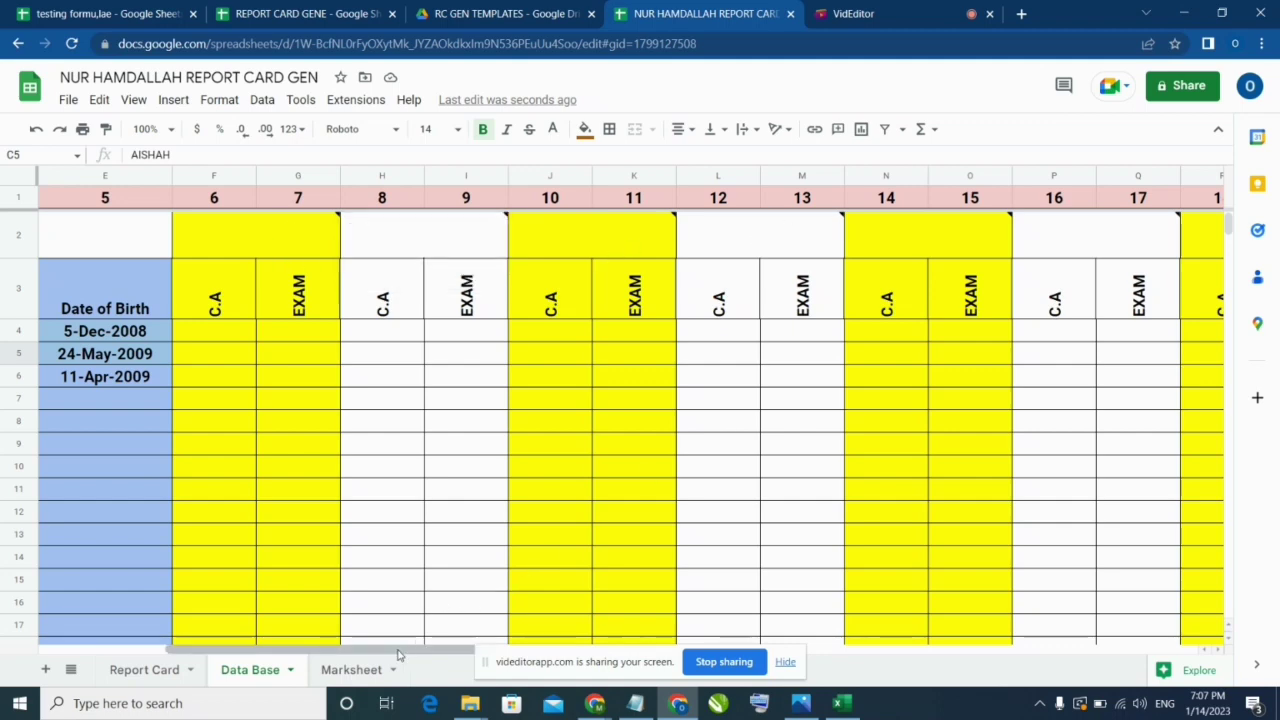
pyautogui.moveTo(398, 655); pyautogui.dragTo(852, 649)
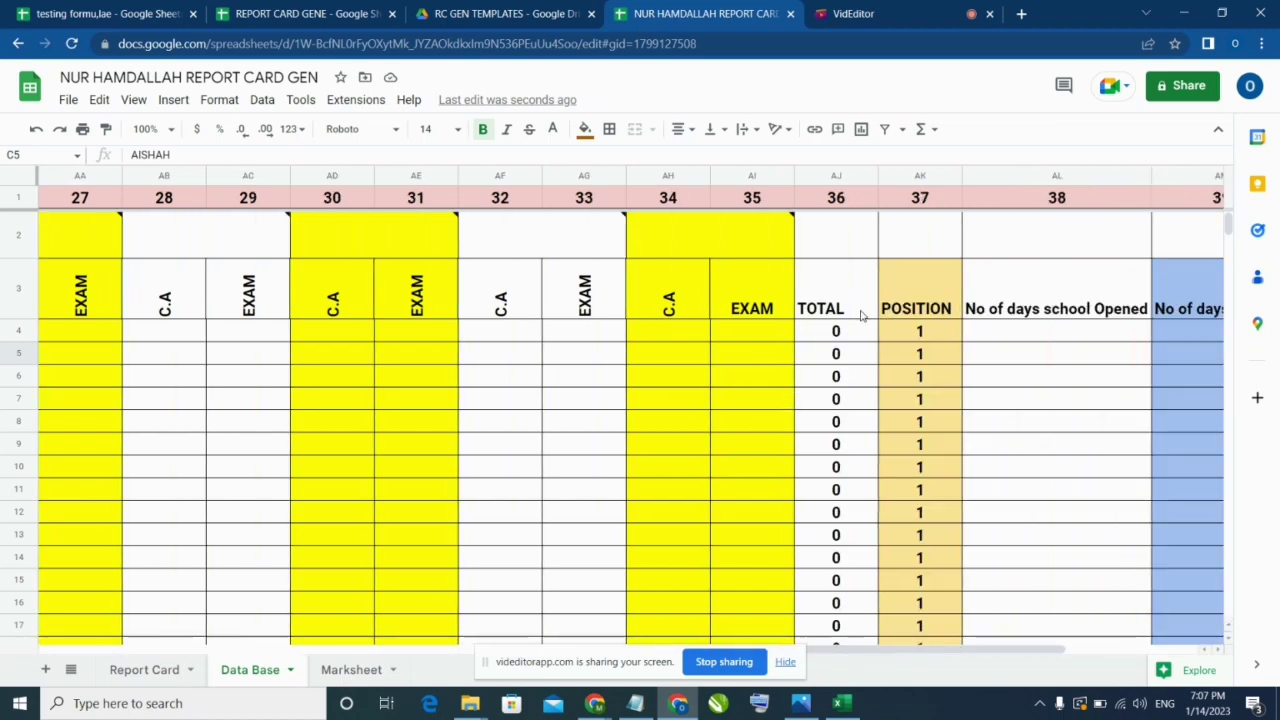
pyautogui.moveTo(880, 650); pyautogui.dragTo(946, 650)
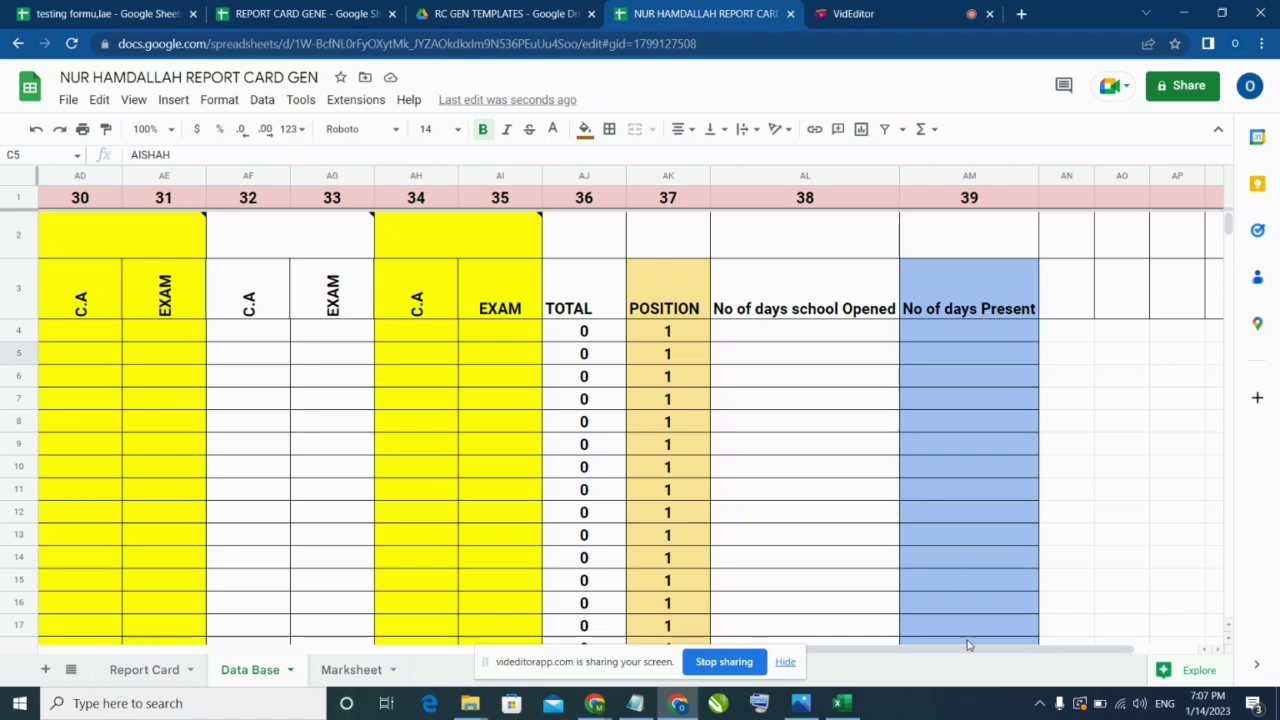
pyautogui.moveTo(968, 647); pyautogui.dragTo(229, 656)
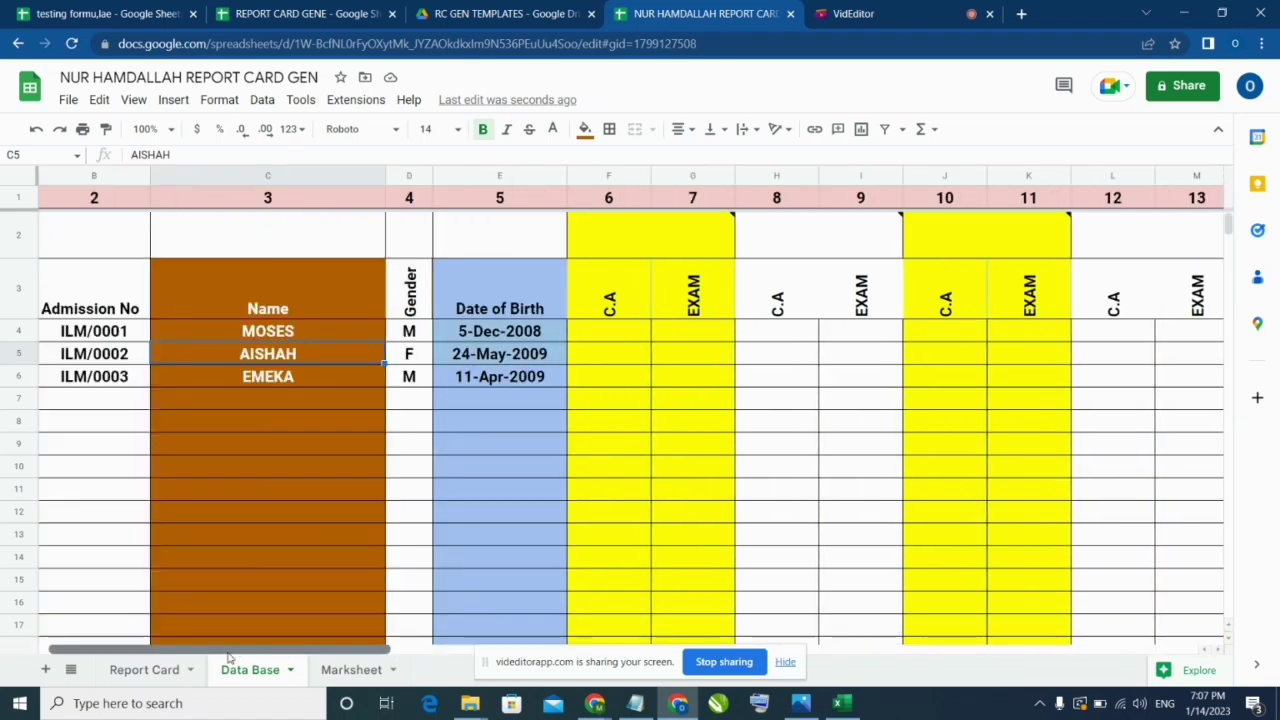
pyautogui.click(143, 670)
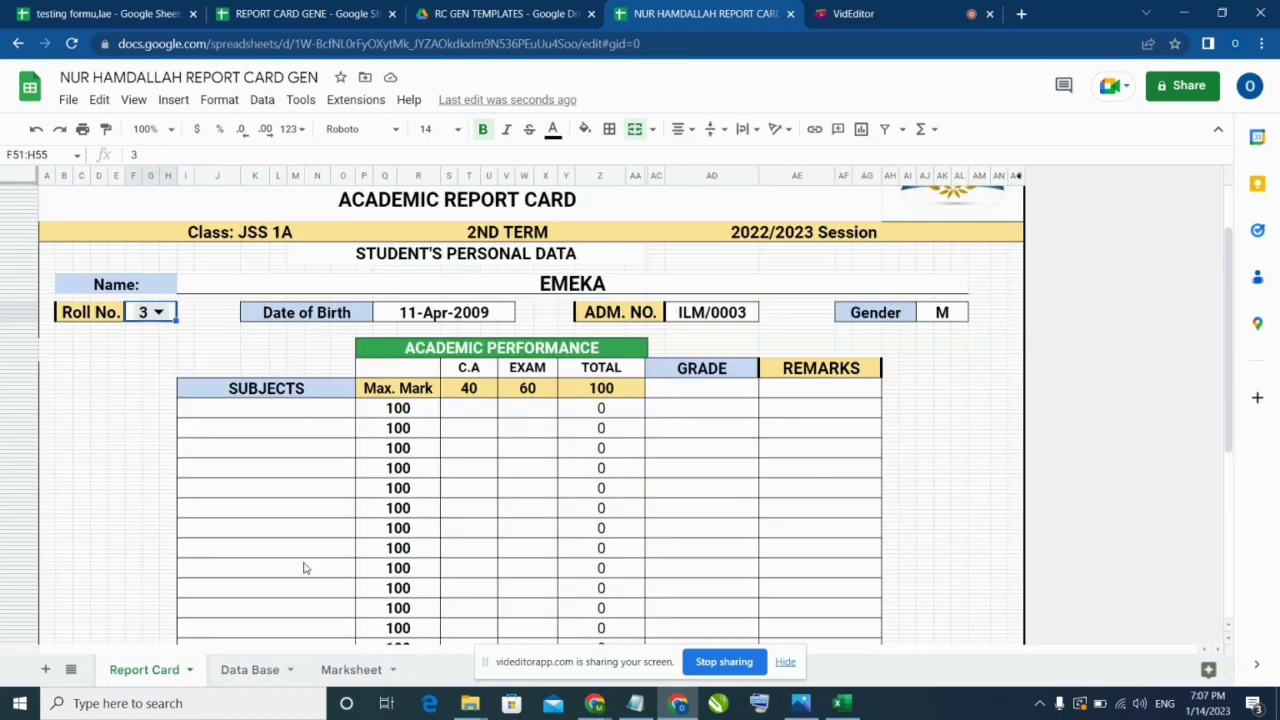
pyautogui.click(250, 670)
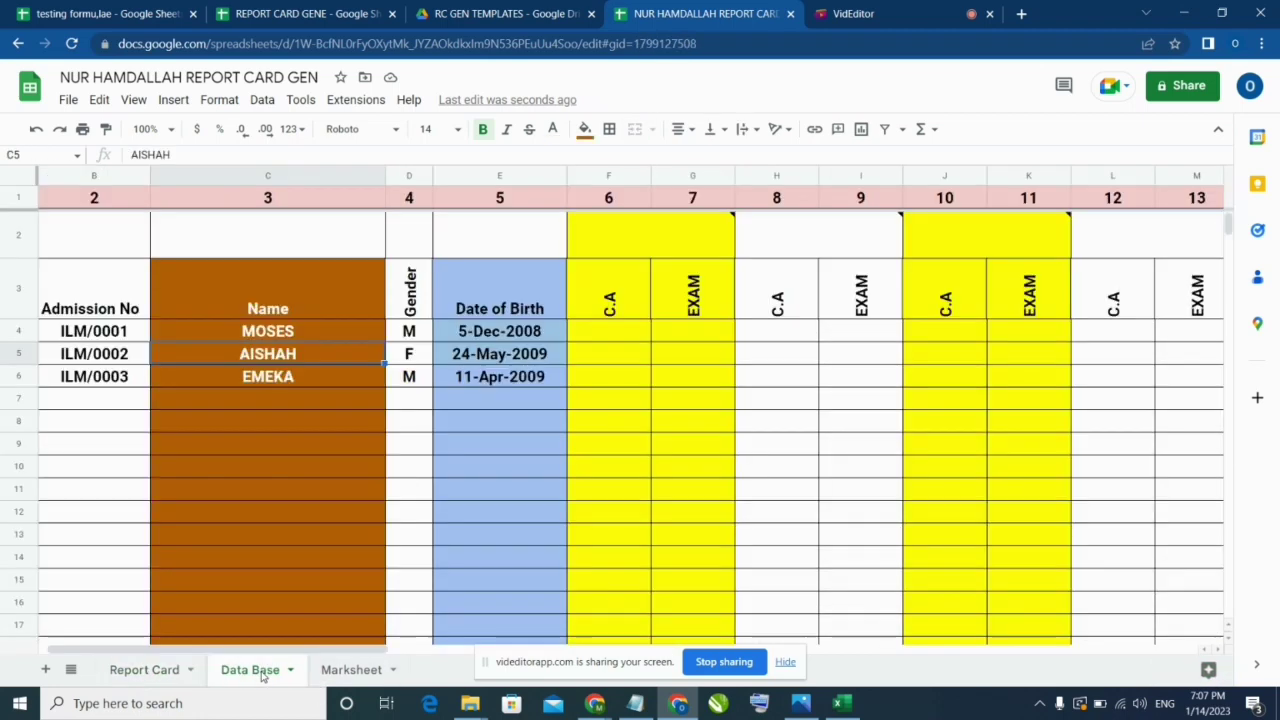
# Step: Enter the subject names NUMBER WORK and LETTER WORK above the first two C.A/EXAM column pairs in the Data Base
pyautogui.click(678, 247)
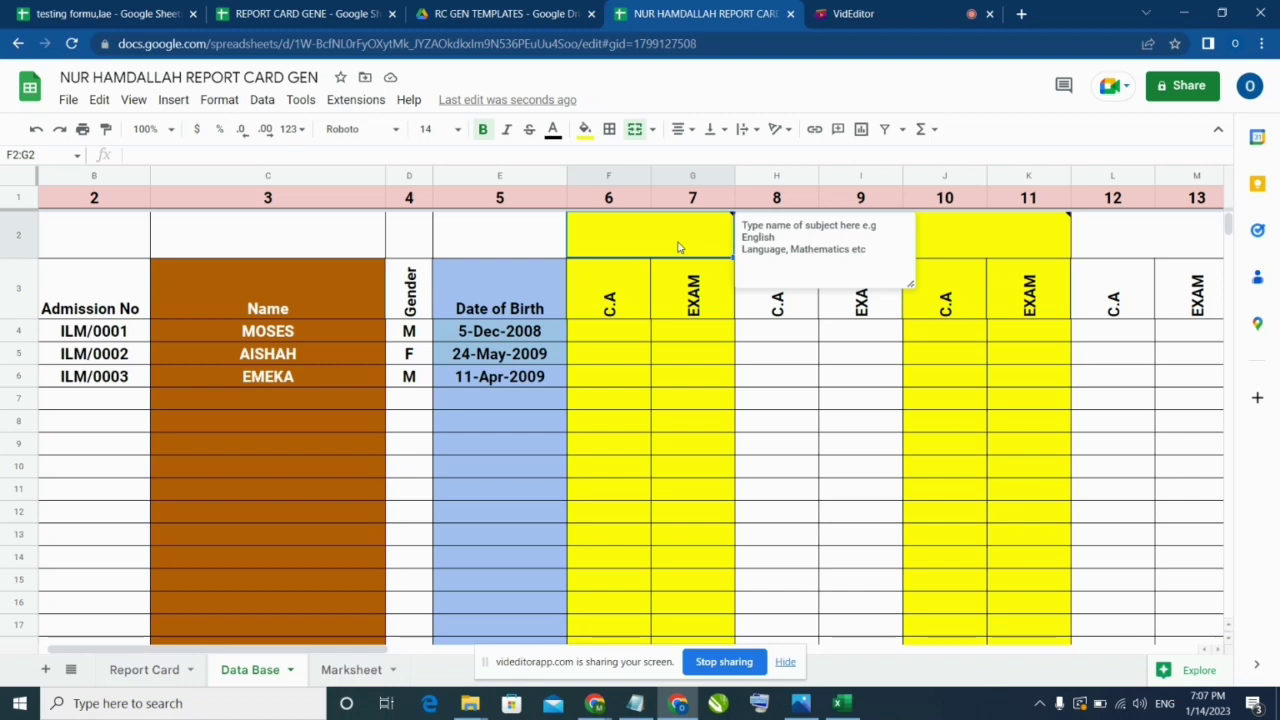
pyautogui.write('NU')
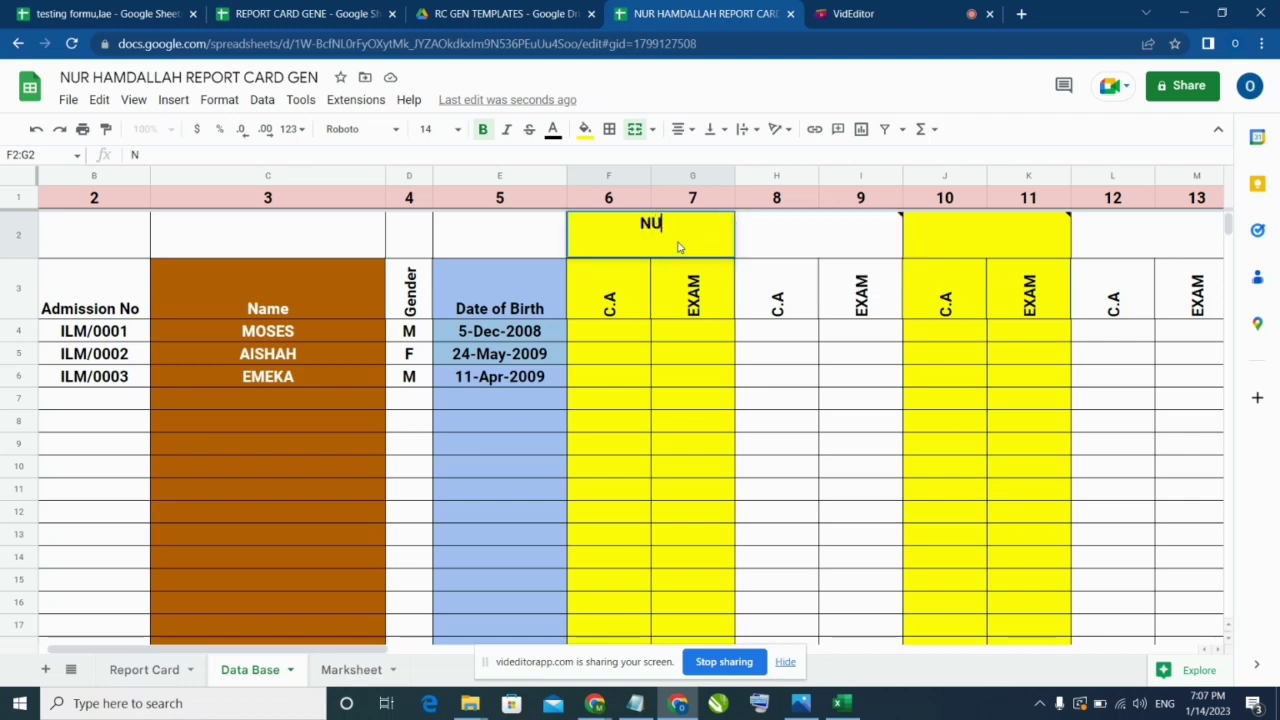
pyautogui.write('MBER ')
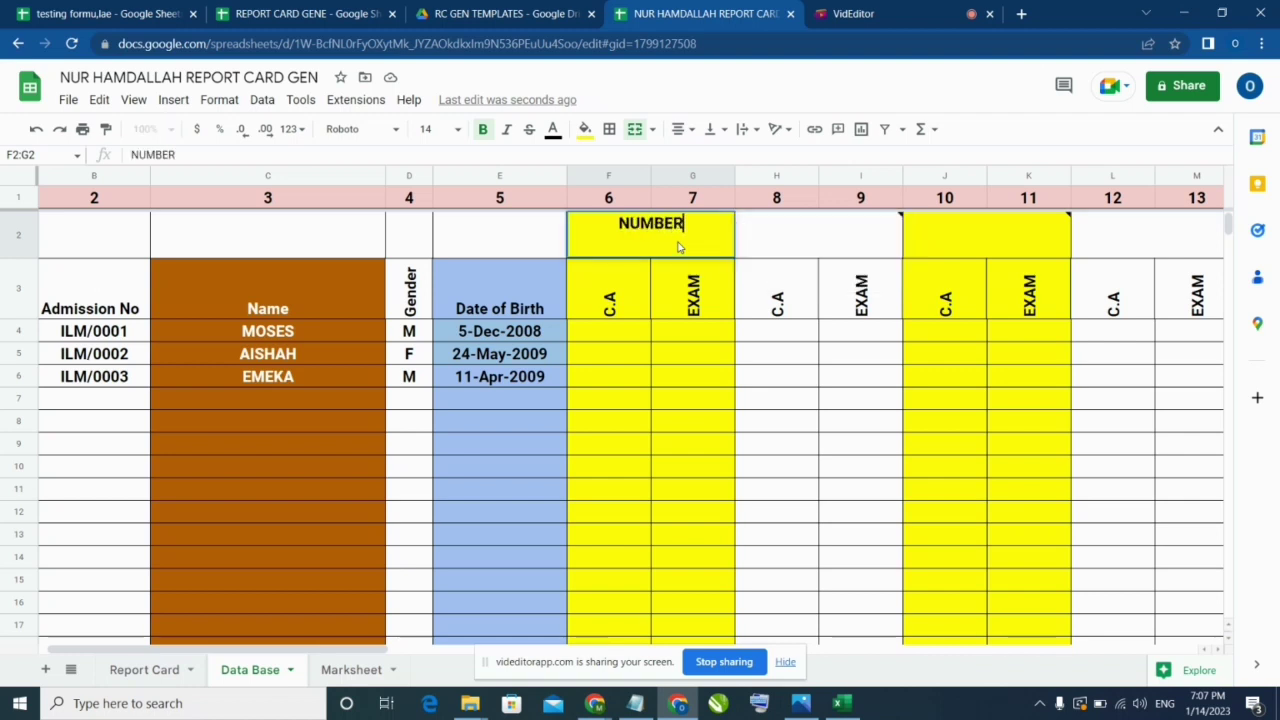
pyautogui.write('WORK')
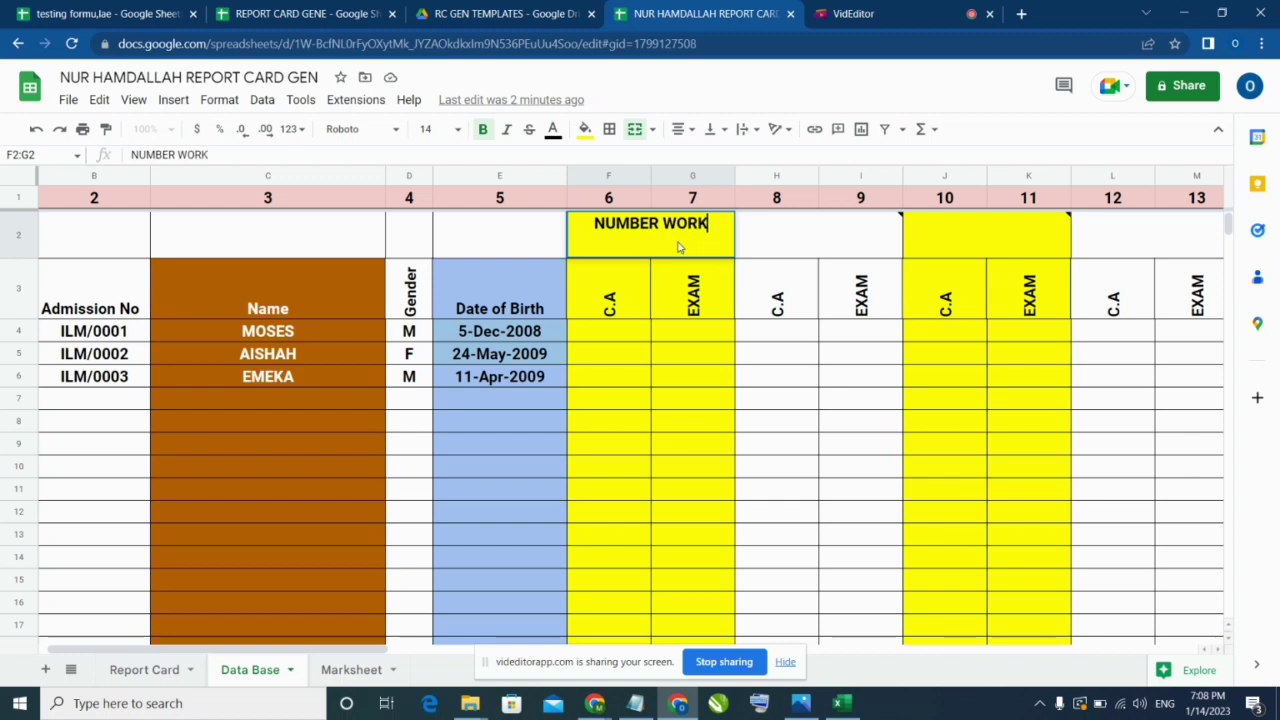
pyautogui.press('Tab')
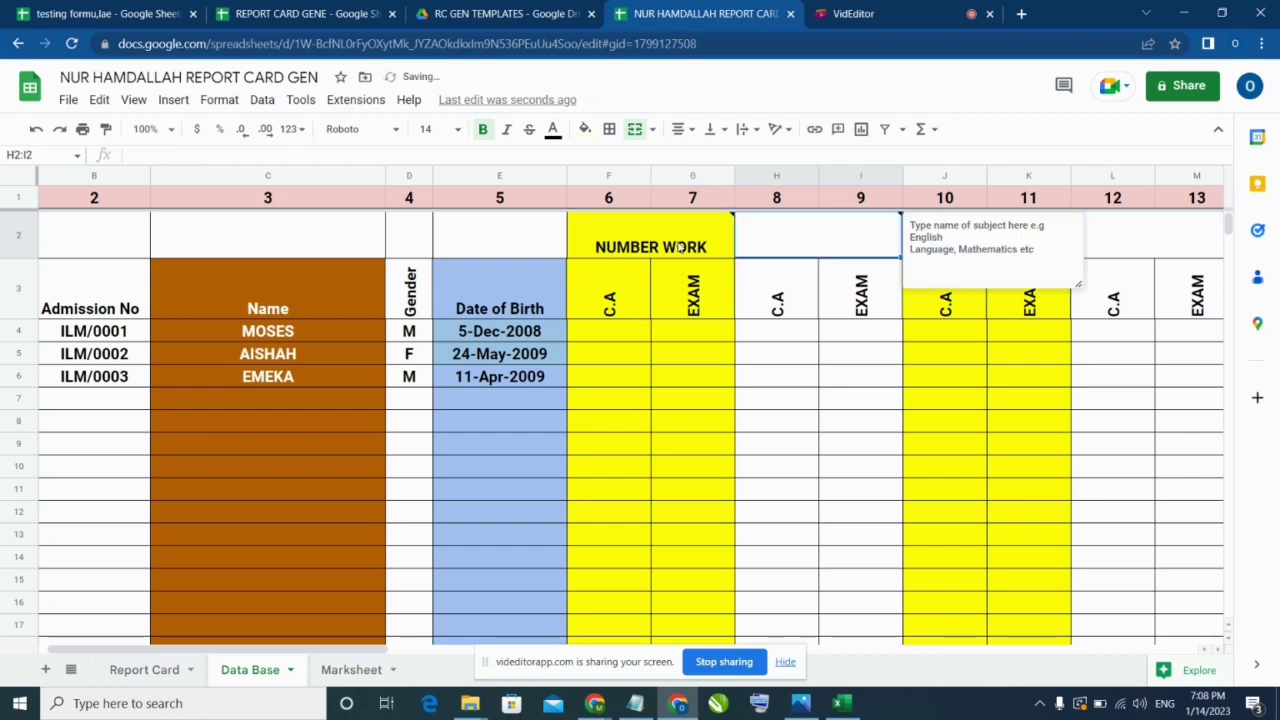
pyautogui.write('LETTER ')
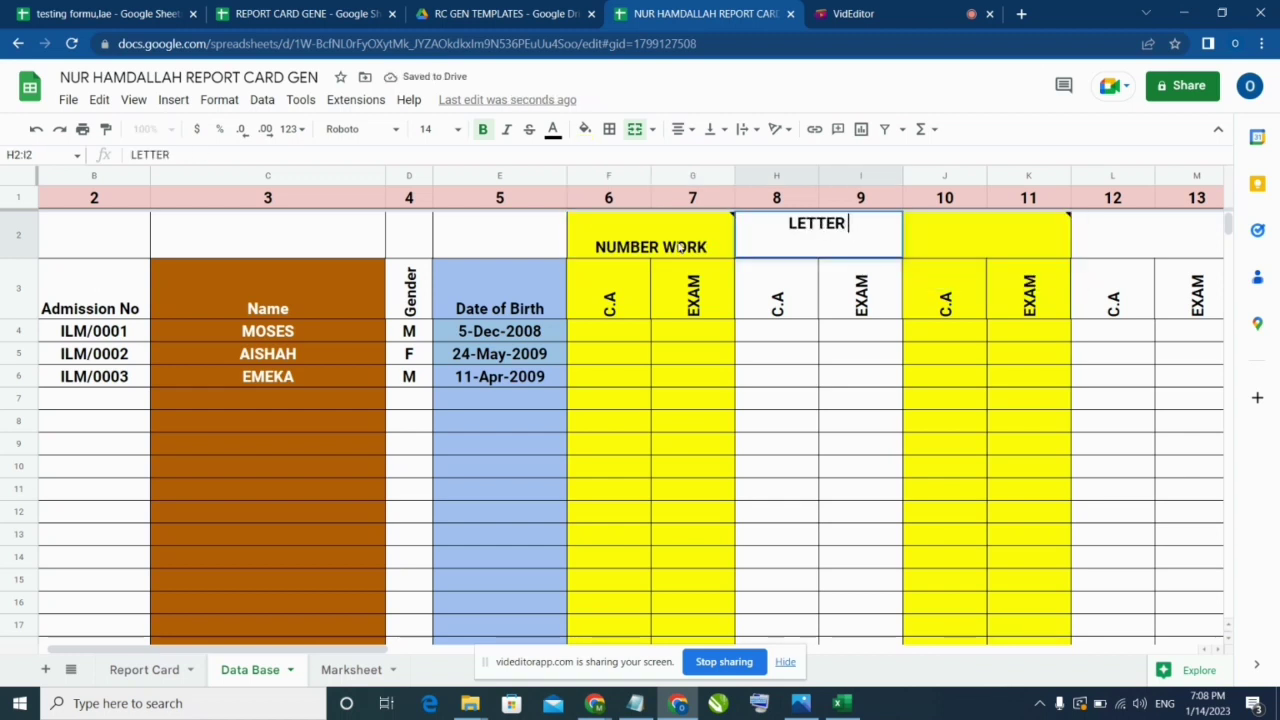
pyautogui.write('WORK')
pyautogui.press('Tab')
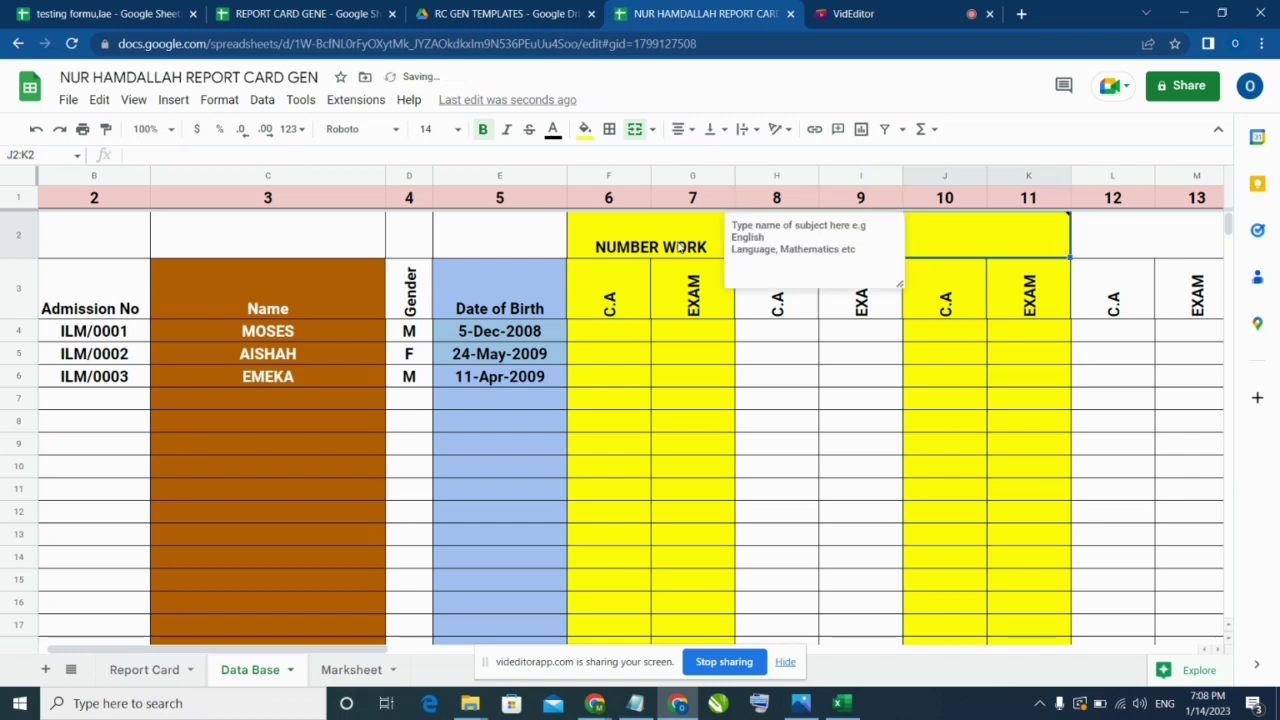
# Step: Enter RHYMES, ART and SCIENCE as the subject names for columns numbered 10 to 15
pyautogui.write('R')
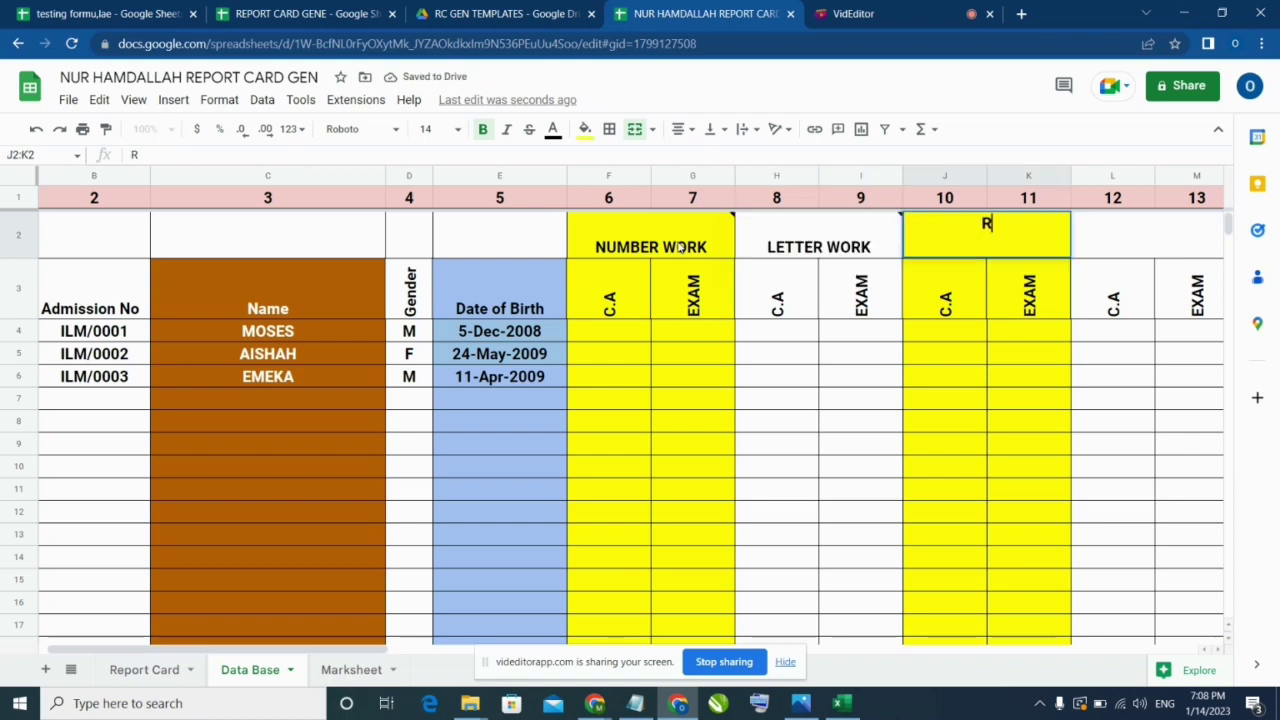
pyautogui.write('HYMES')
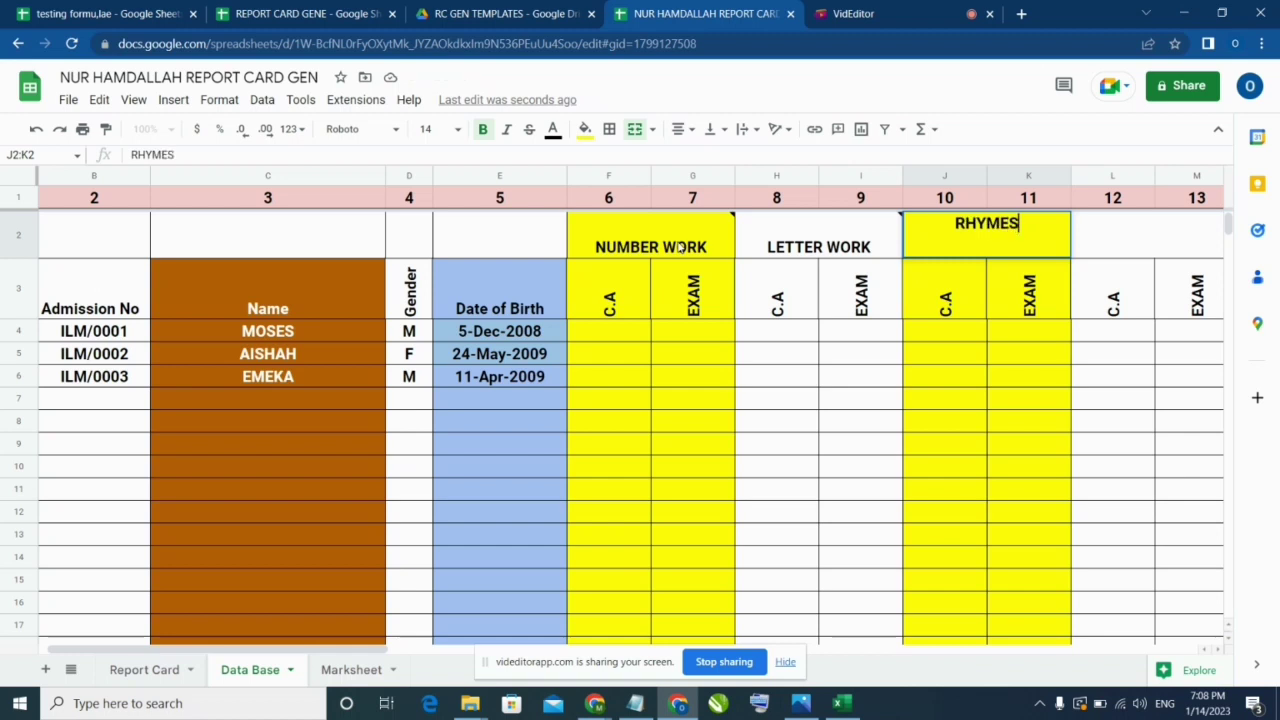
pyautogui.press('Tab')
pyautogui.write('ART')
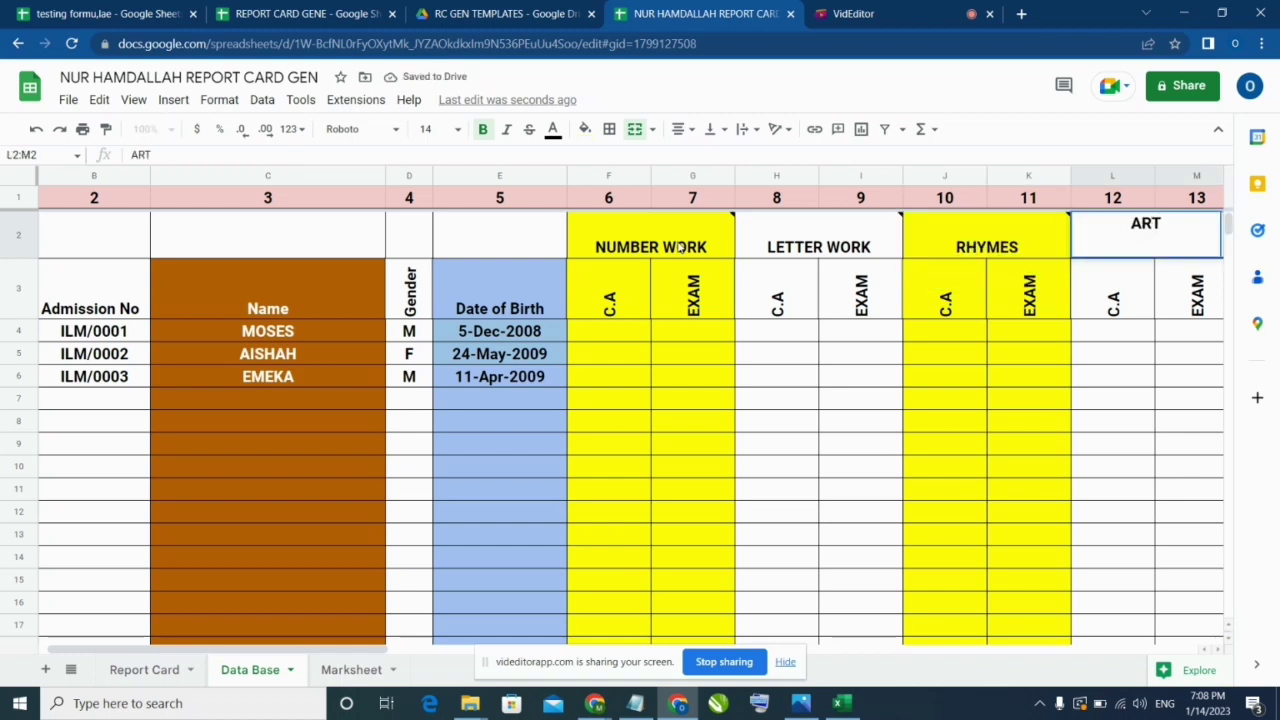
pyautogui.press('Tab')
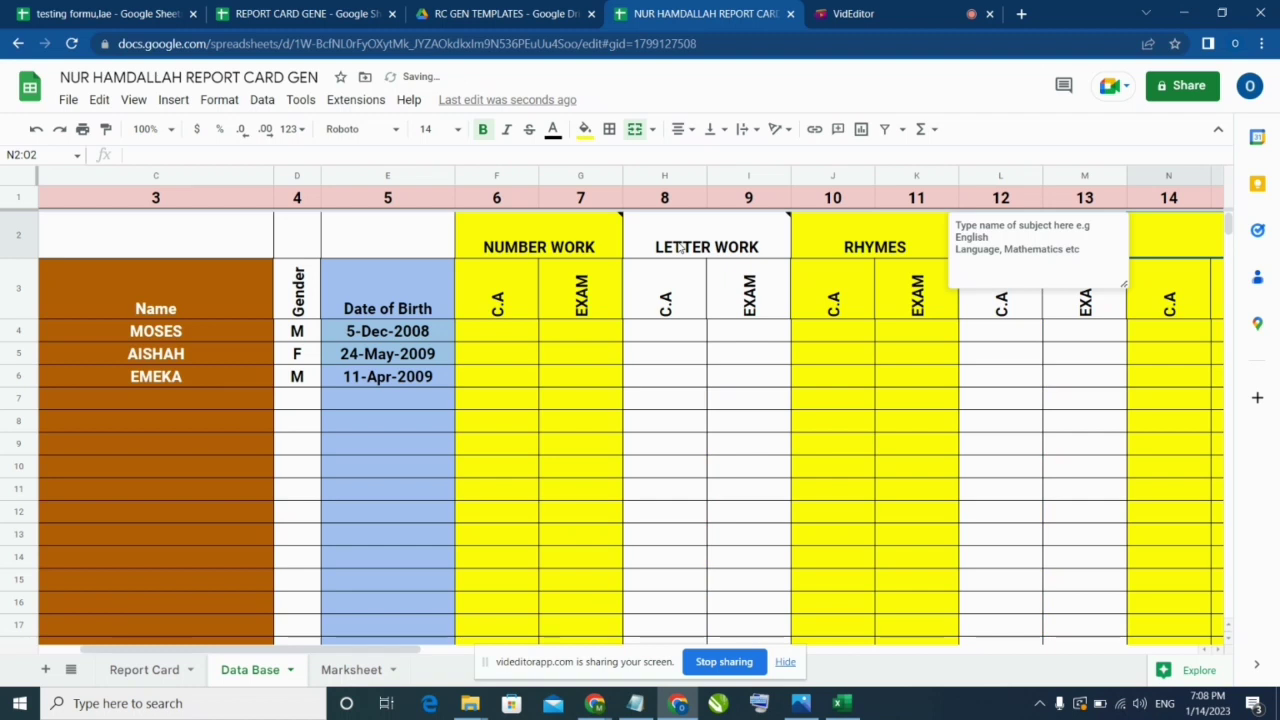
pyautogui.write('SCIENCE')
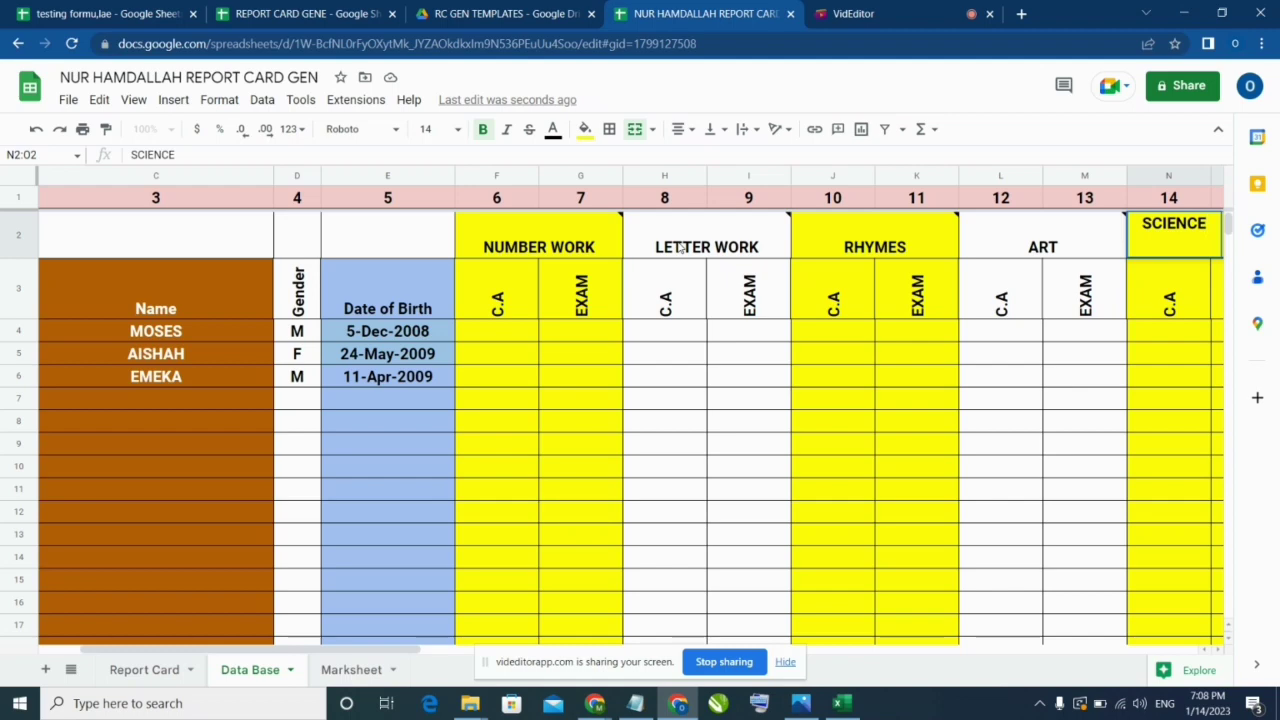
pyautogui.press('Tab')
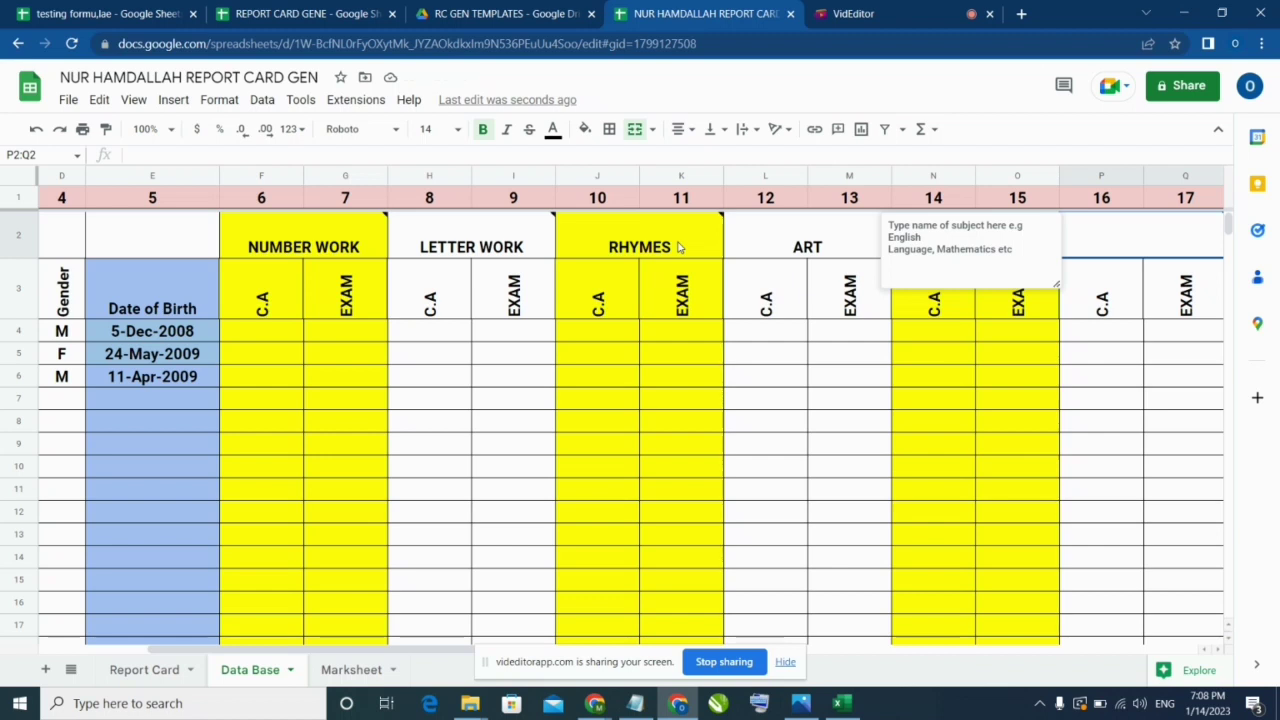
pyautogui.click(852, 424)
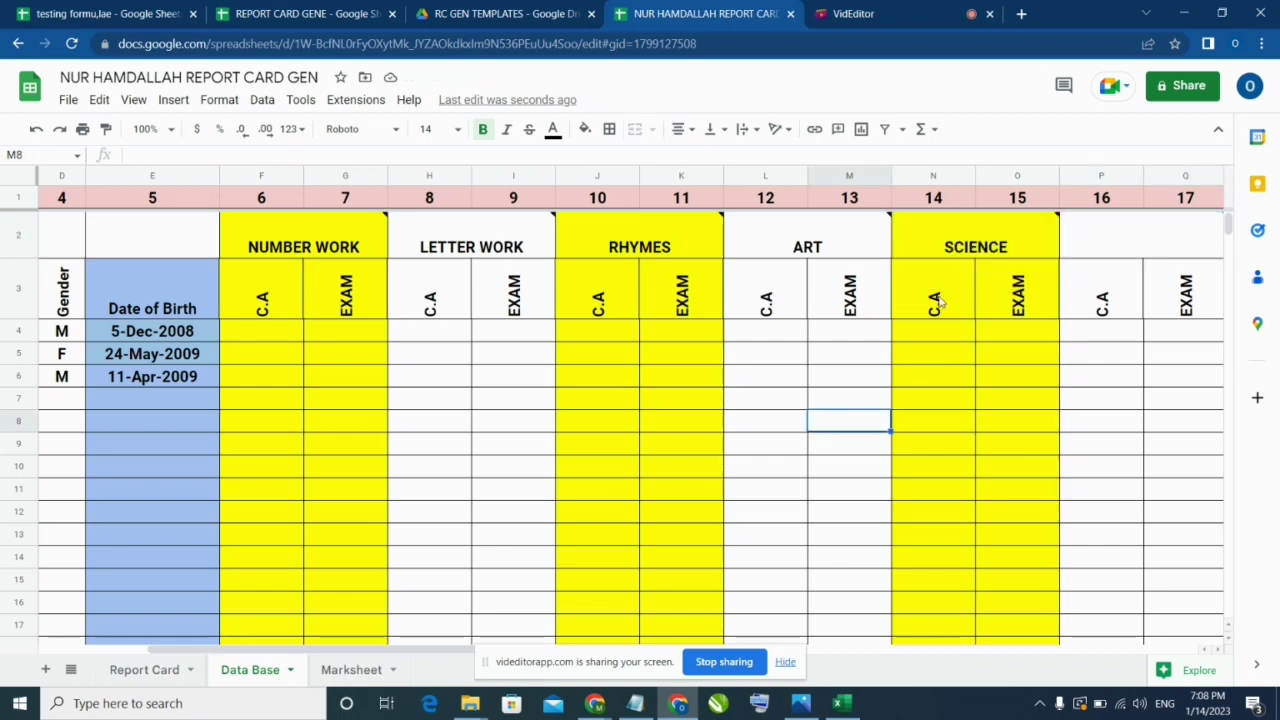
# Step: Enter MORAL and RELIGION as the subject names for columns numbered 16 to 19 in the Data Base
pyautogui.click(1090, 249)
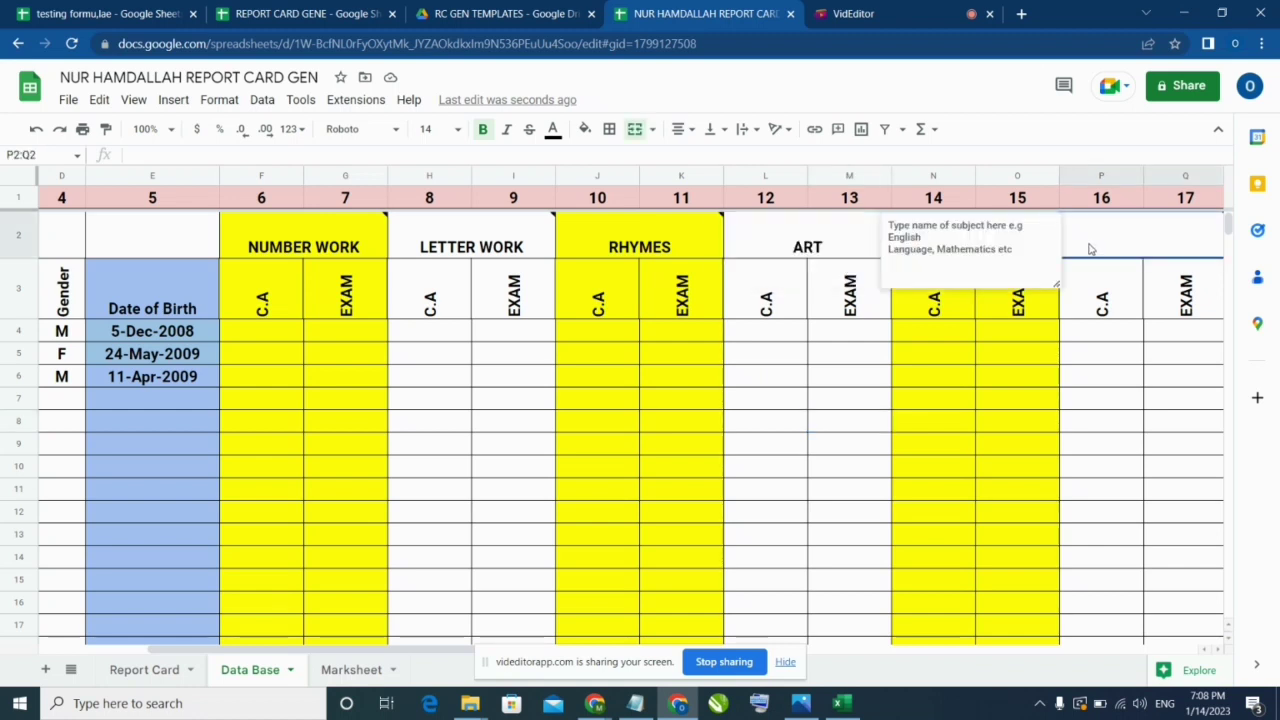
pyautogui.write('MORAL')
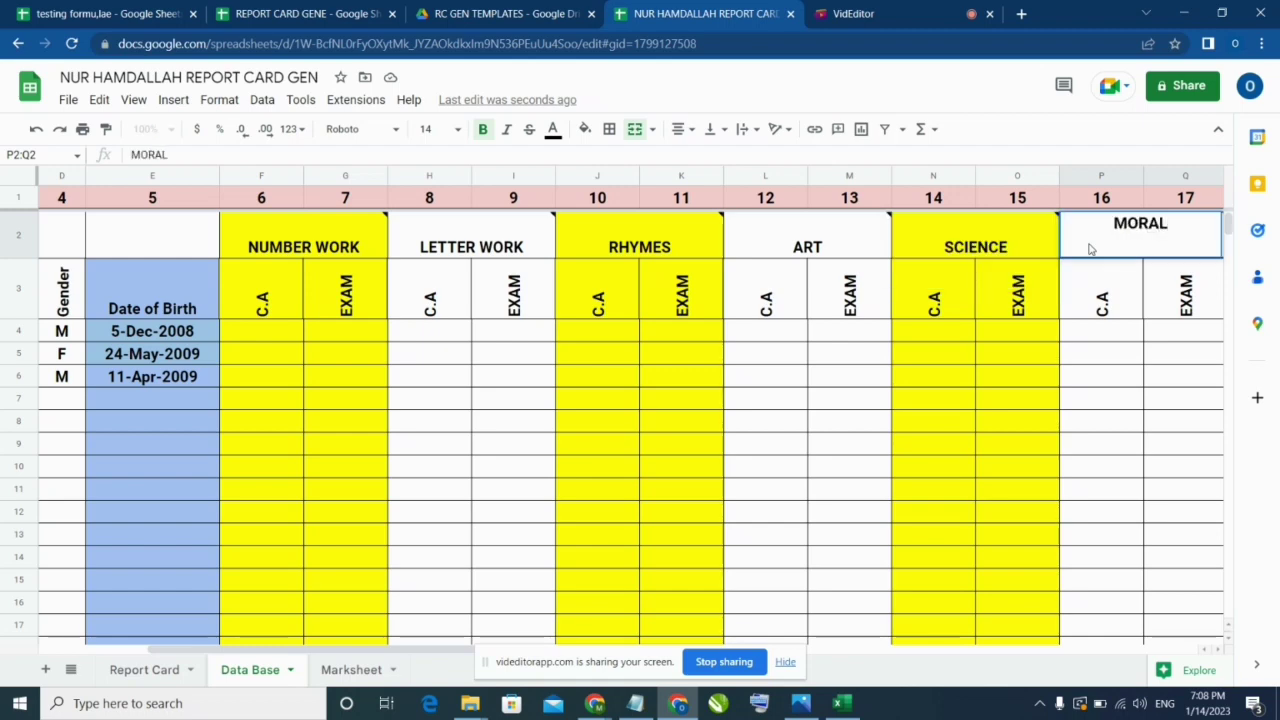
pyautogui.press('Tab')
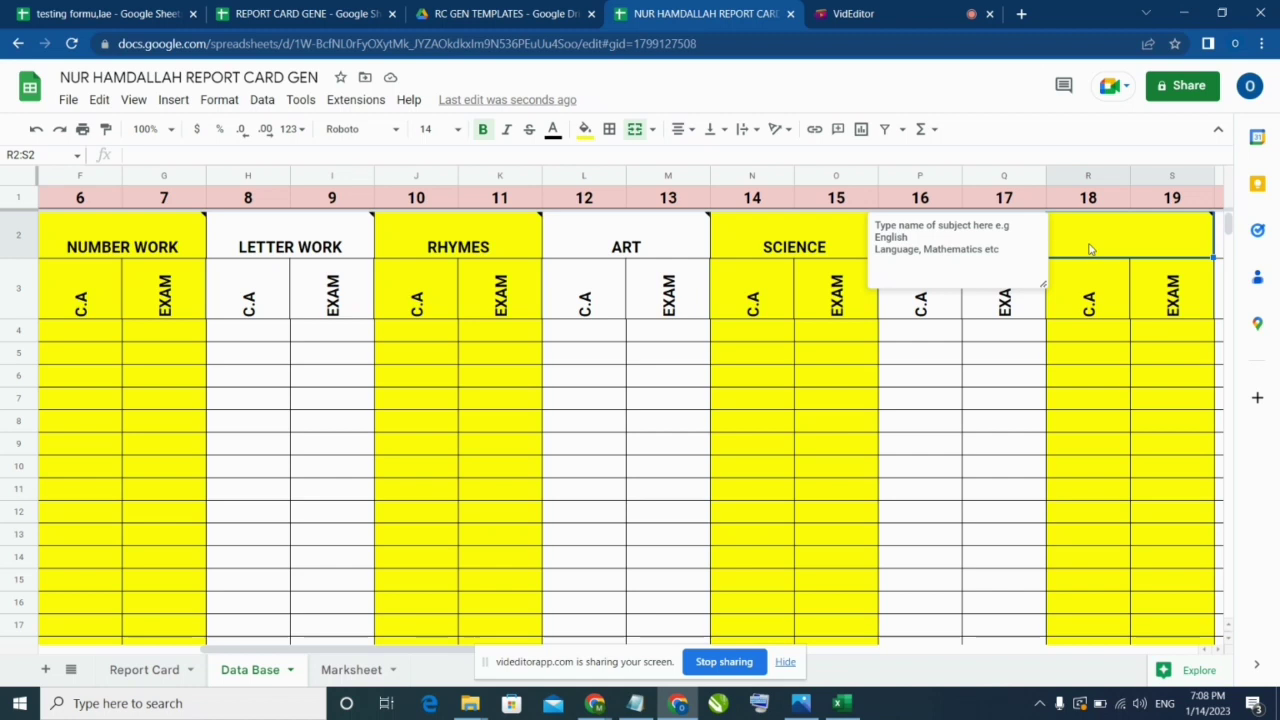
pyautogui.write('RELIGION')
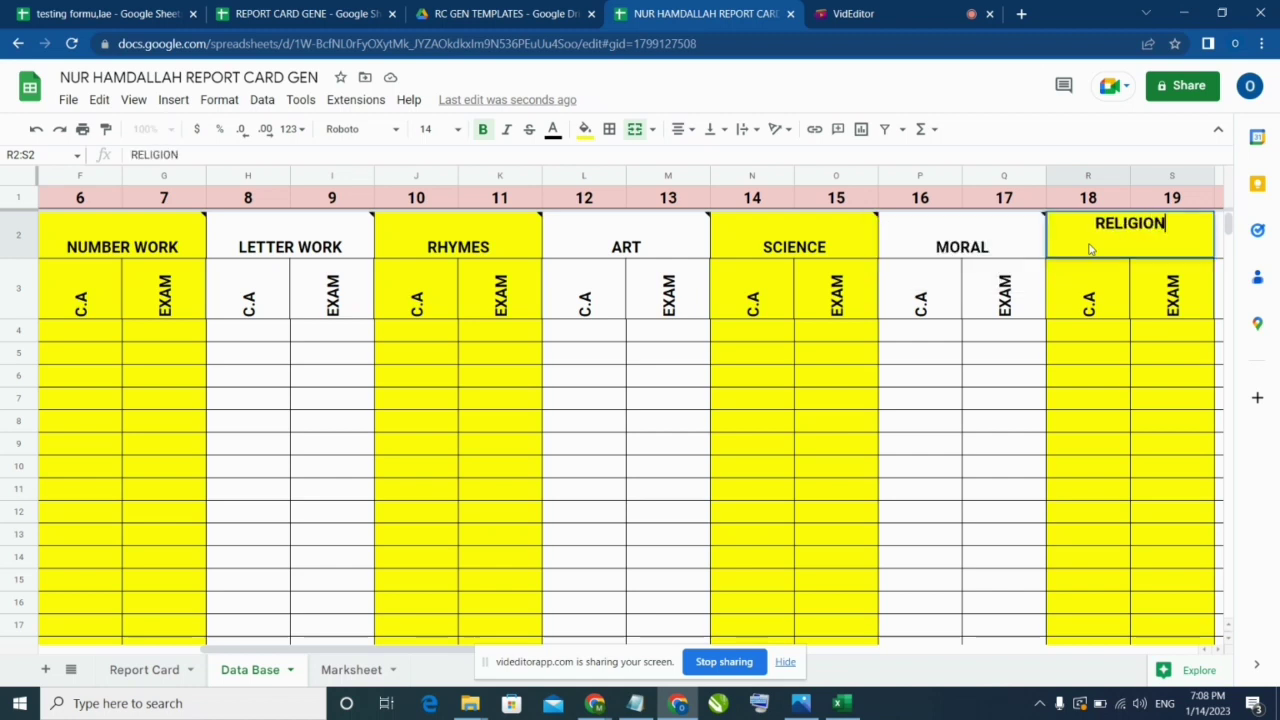
pyautogui.press('Return')
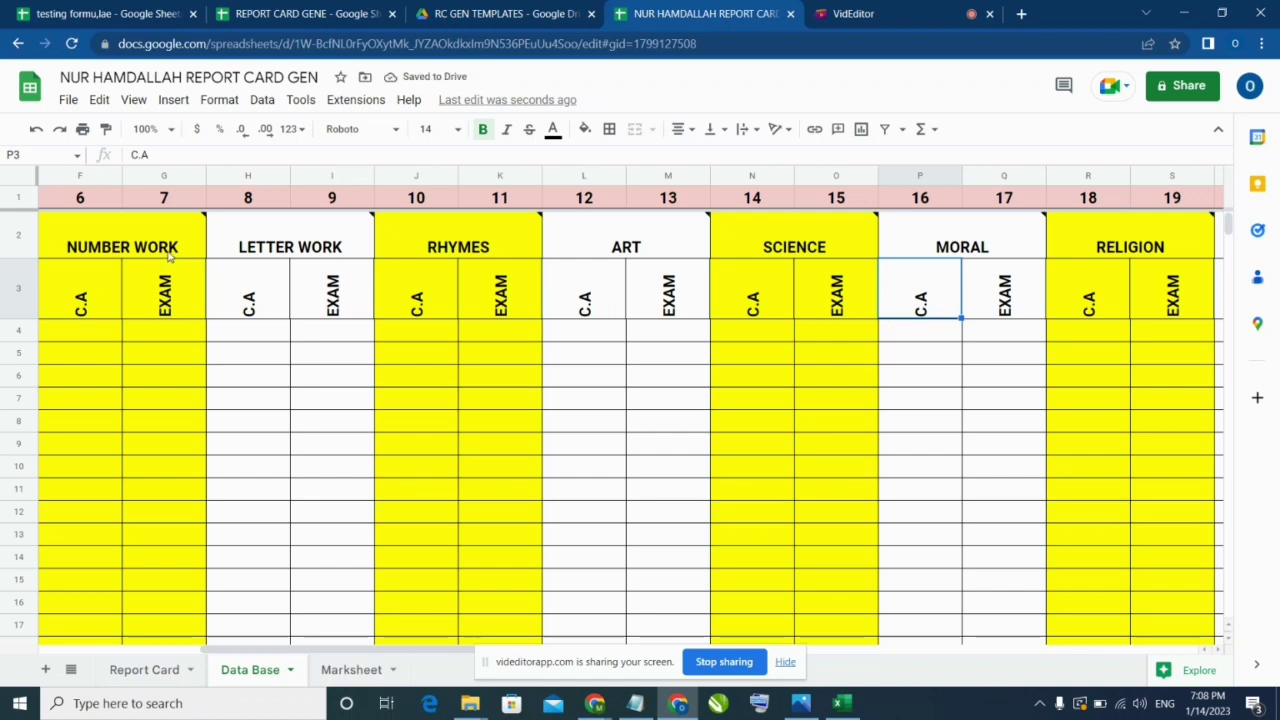
# Step: Check how the subject names entered in the Data Base carry over to the Report Card and the Marksheet
pyautogui.moveTo(285, 245)
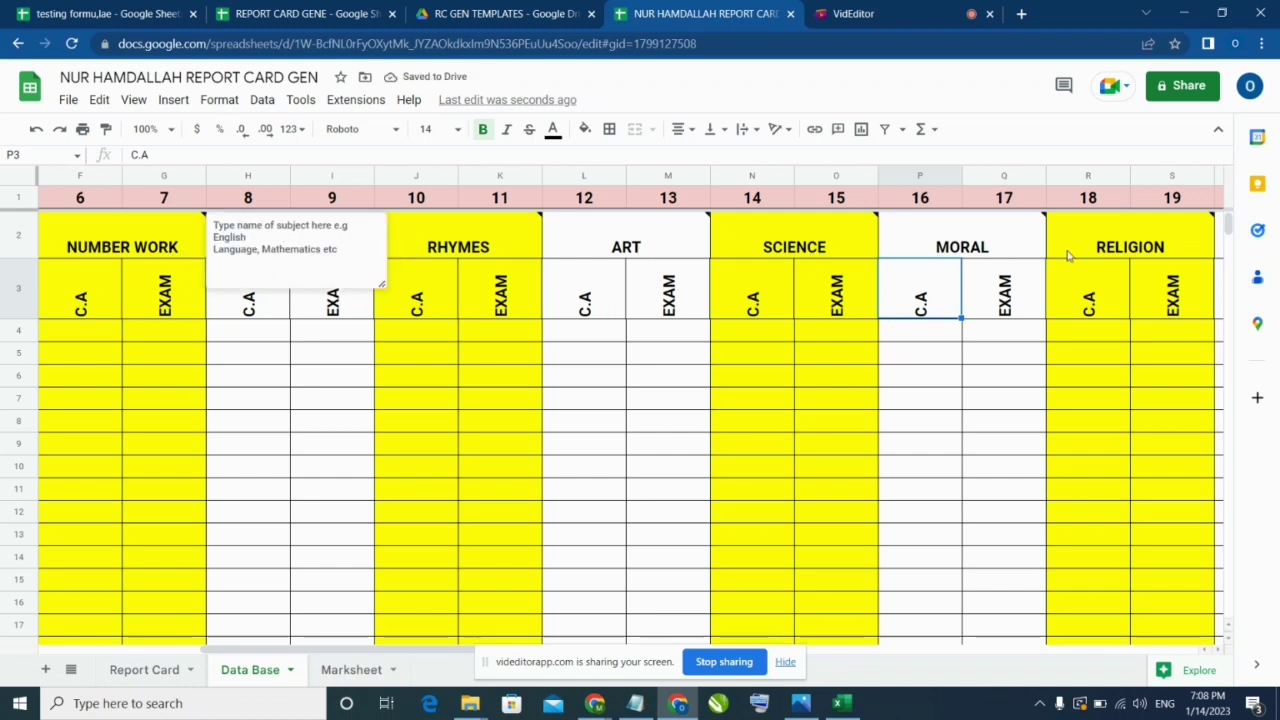
pyautogui.click(195, 652)
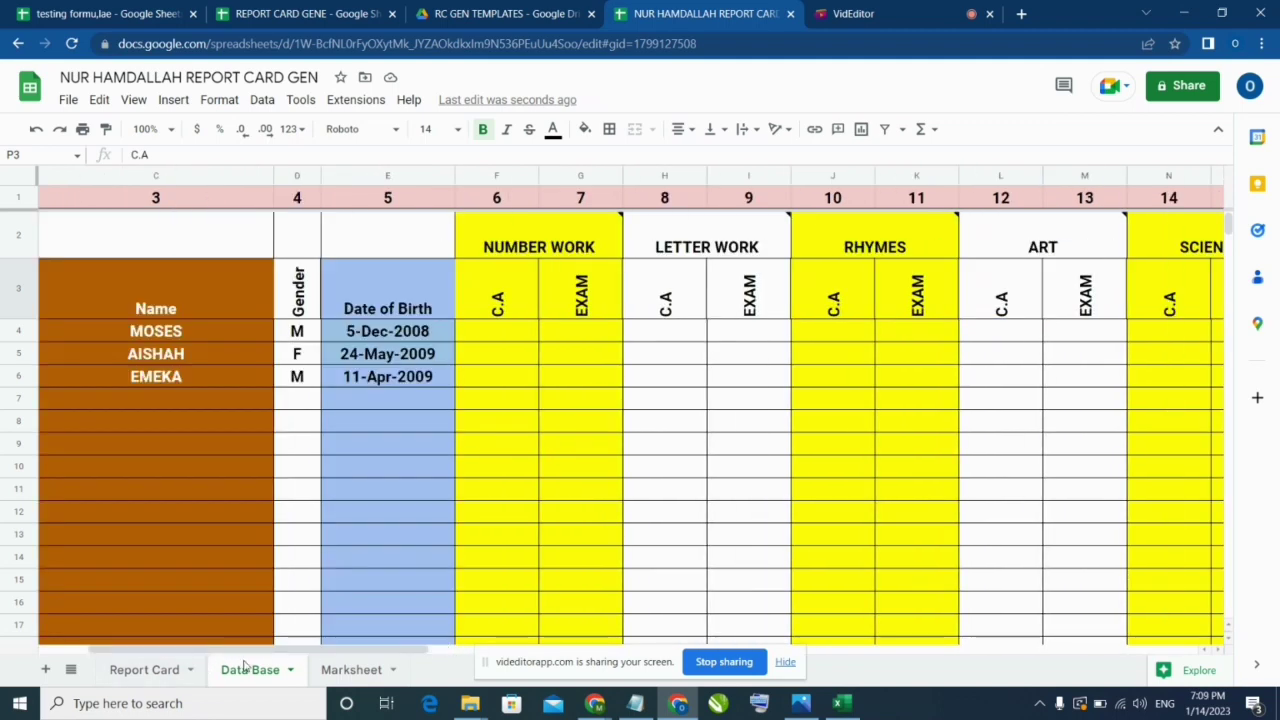
pyautogui.click(160, 672)
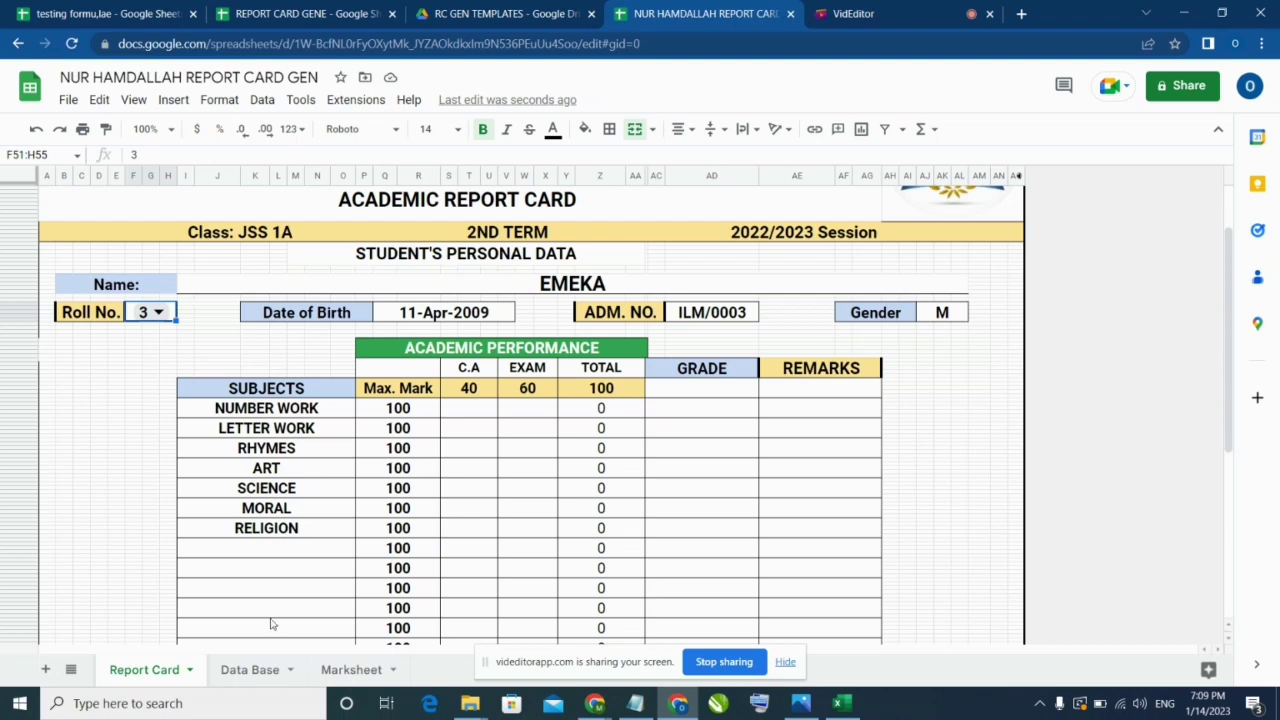
pyautogui.click(256, 680)
pyautogui.click(340, 673)
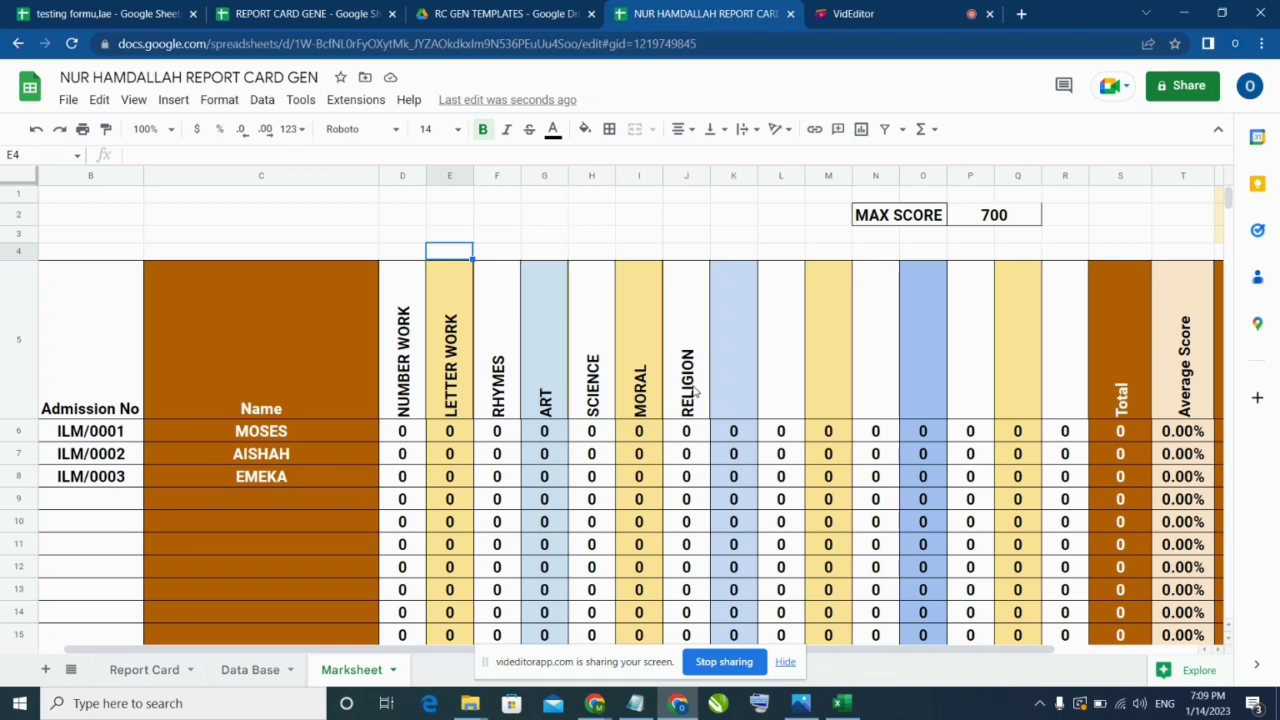
pyautogui.click(262, 670)
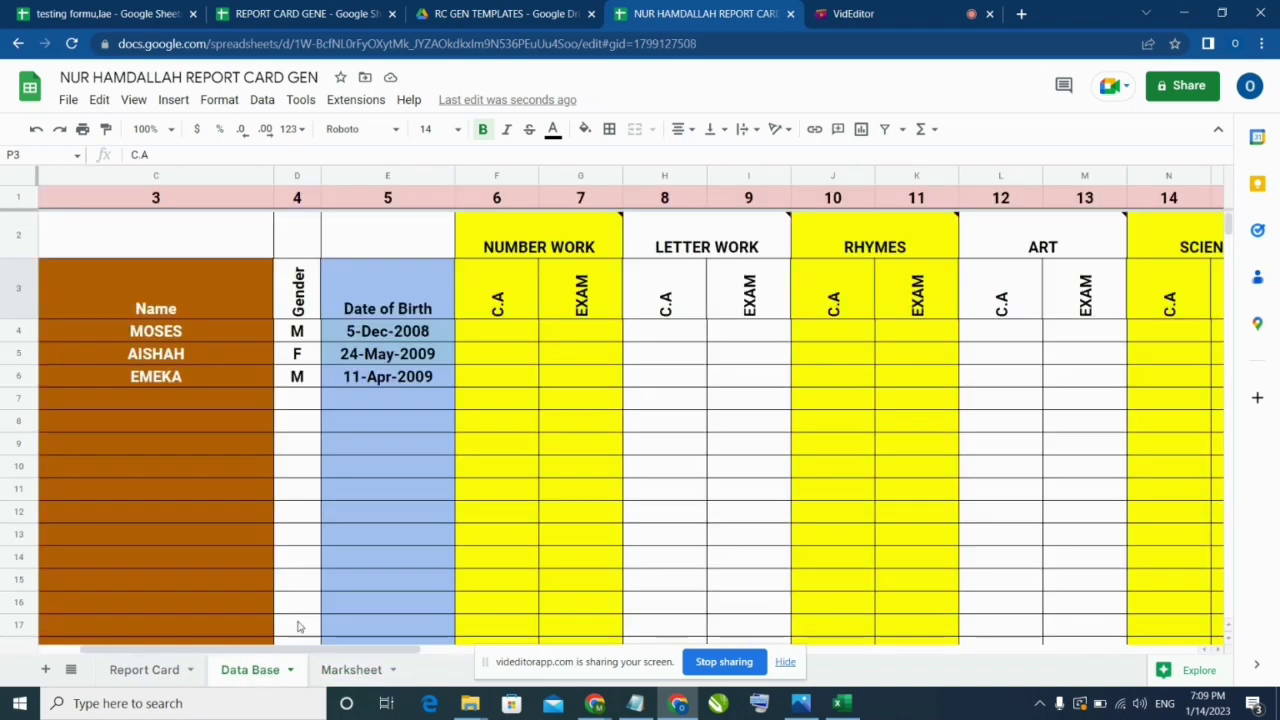
# Step: Examine the maximum marks for C.A and EXAM in the Report Card's subject table against the Data Base score columns
pyautogui.click(504, 334)
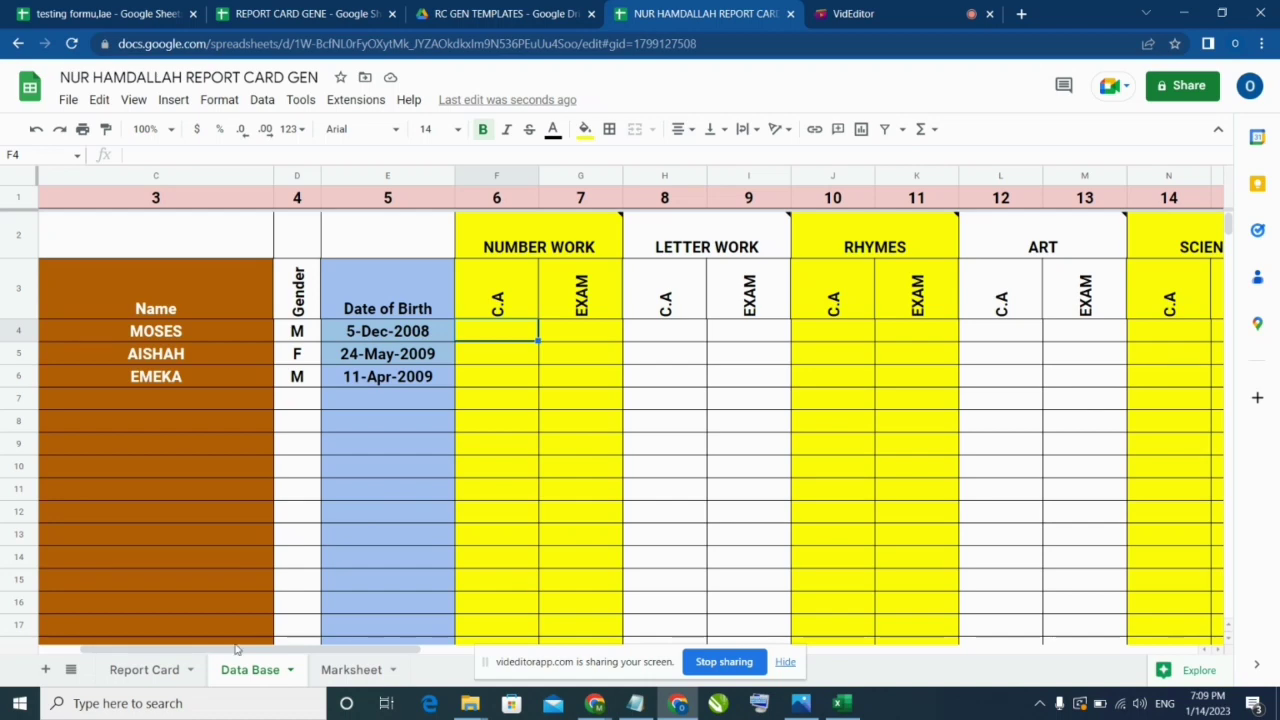
pyautogui.click(152, 670)
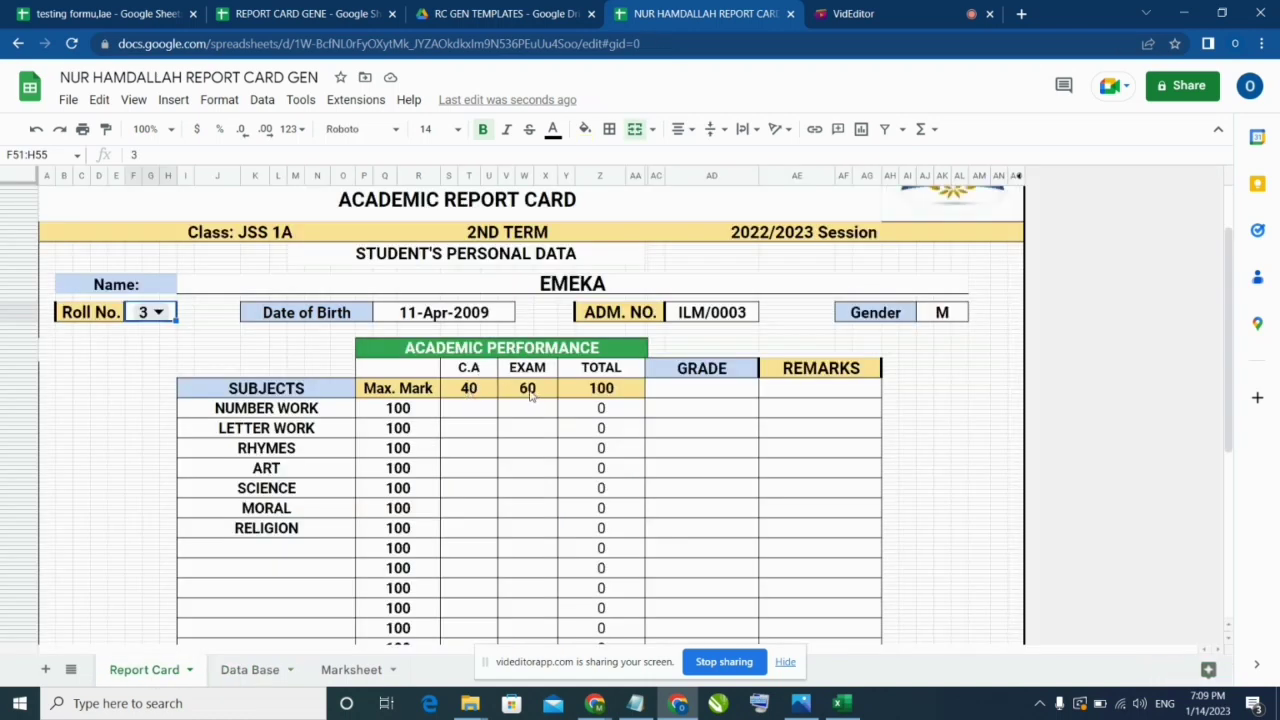
pyautogui.click(470, 390)
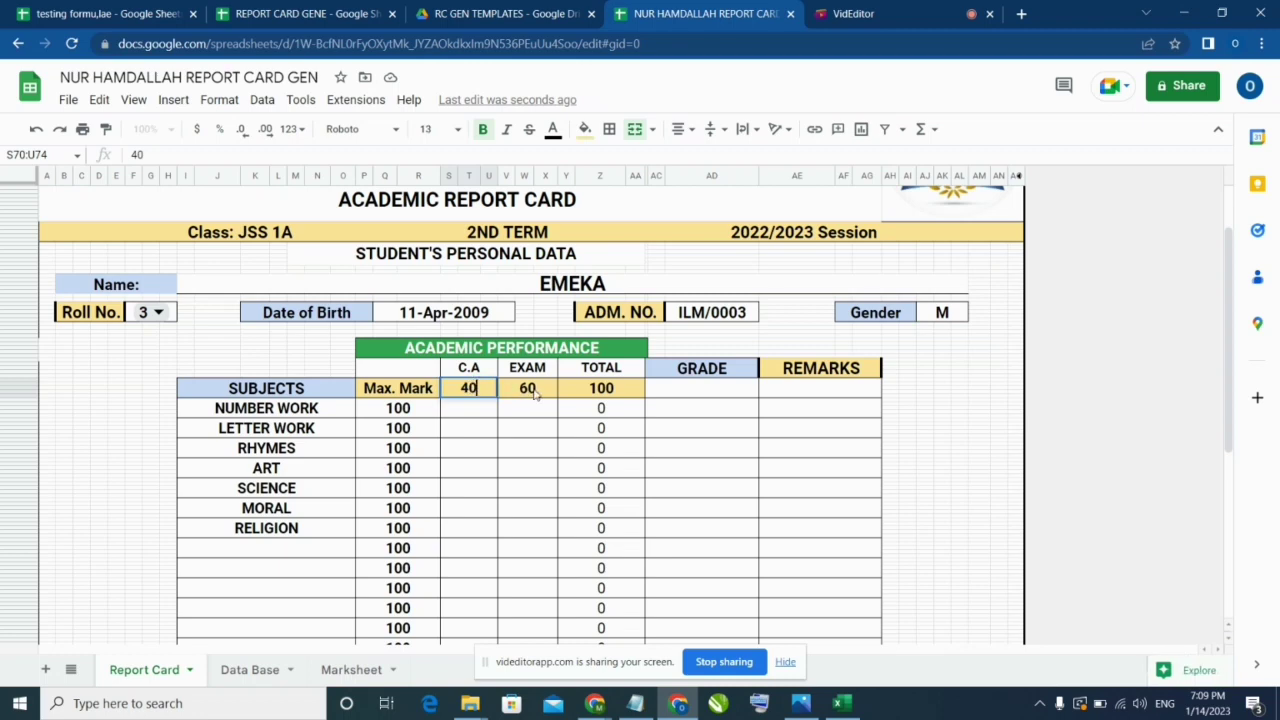
pyautogui.press('Return')
pyautogui.click(492, 413)
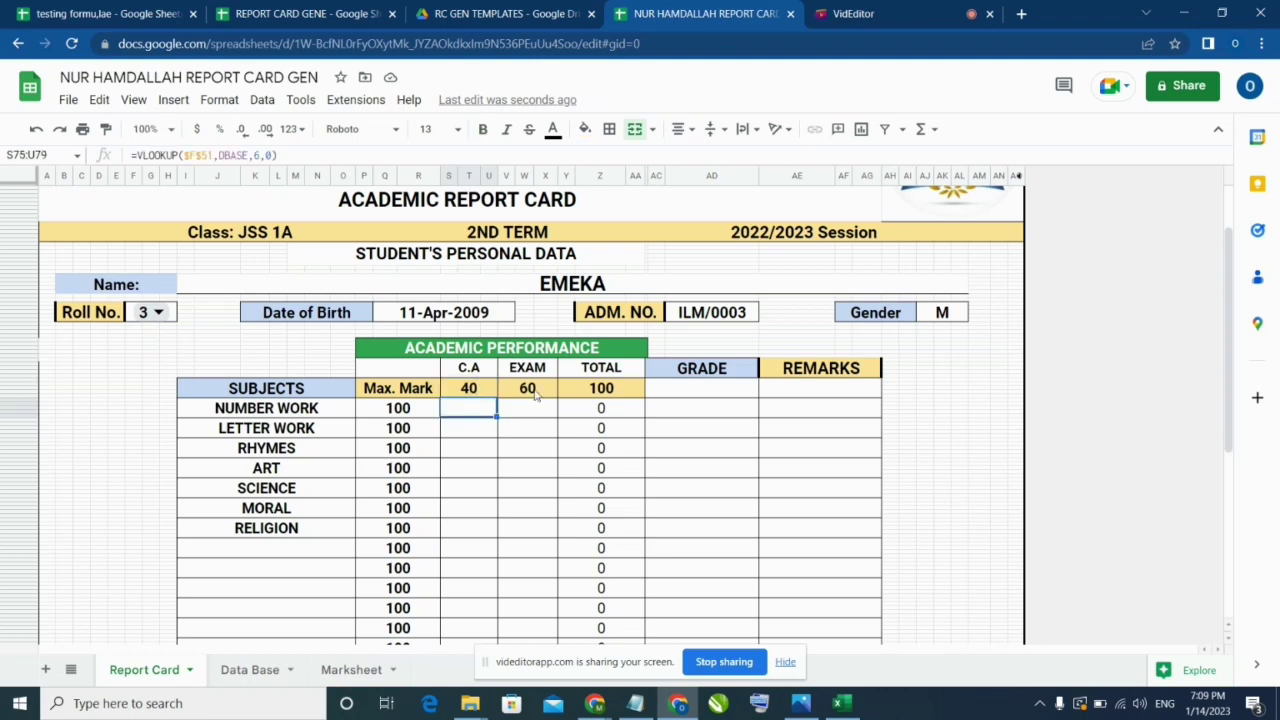
pyautogui.click(533, 392)
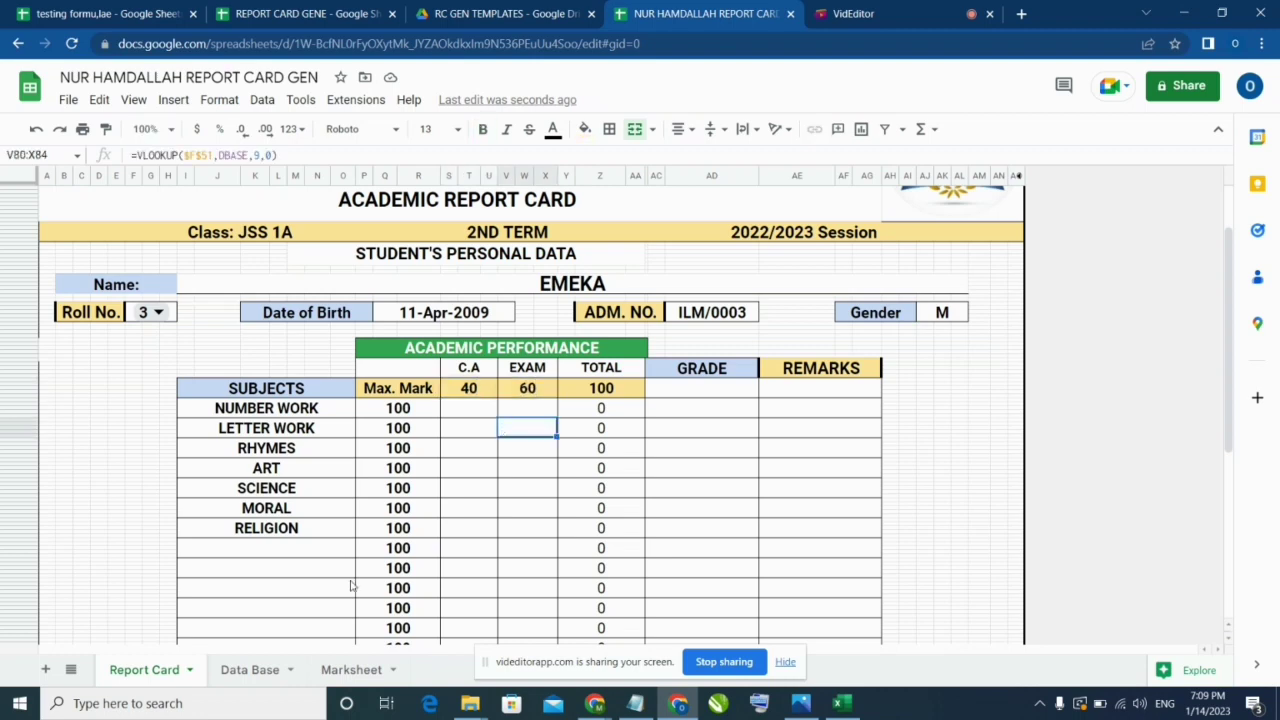
pyautogui.click(268, 670)
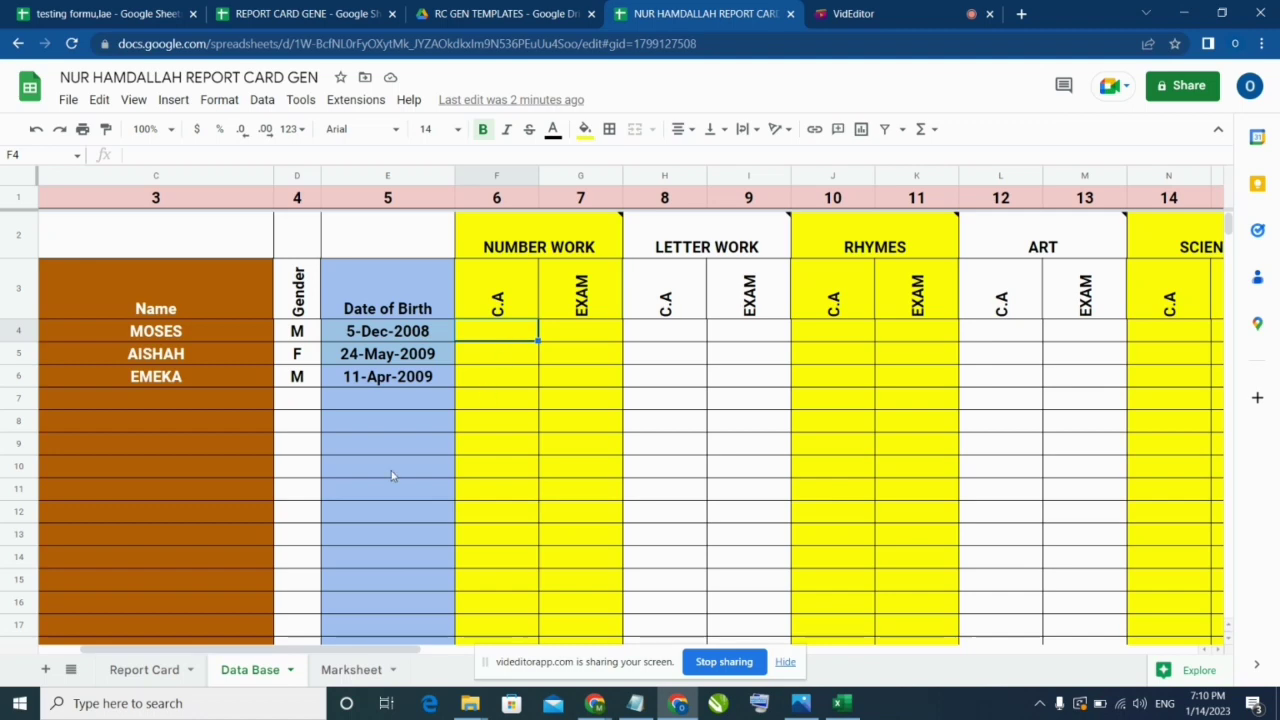
pyautogui.click(149, 672)
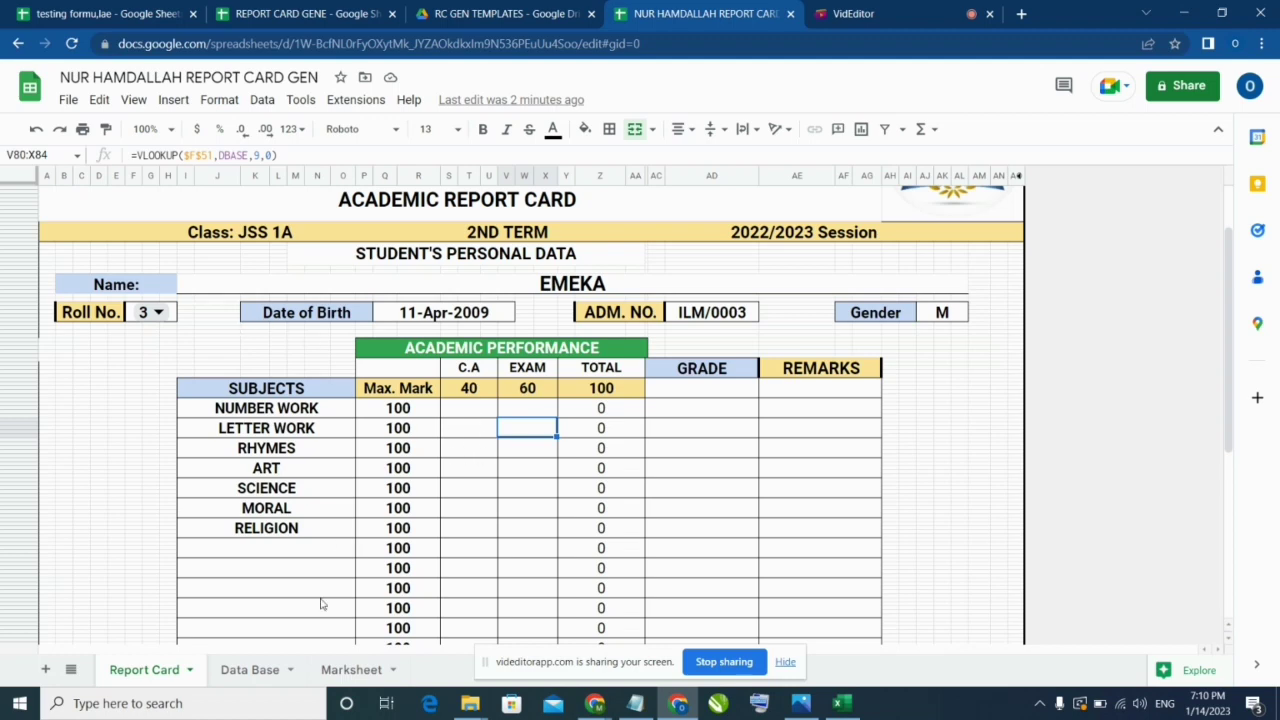
# Step: Enter the first student's scores in the Data Base: NUMBER WORK C.A 25 and EXAM 55, LETTER WORK C.A 10 and EXAM 10
pyautogui.click(250, 670)
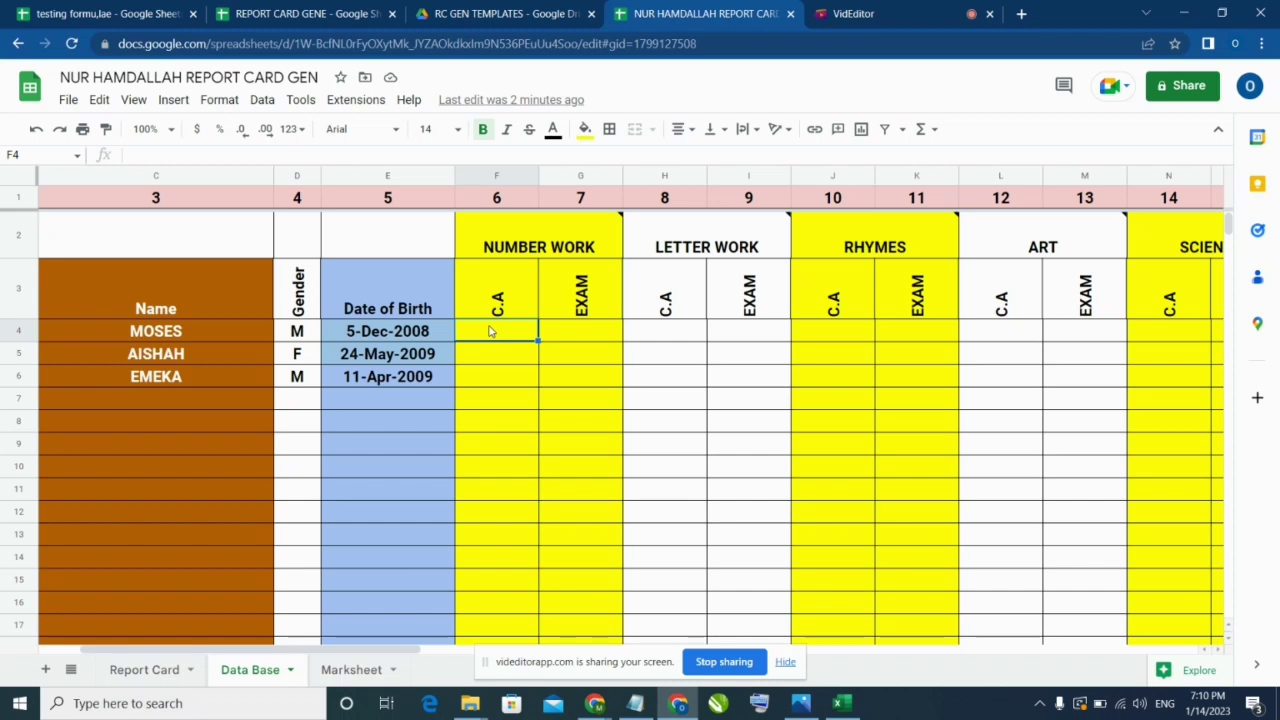
pyautogui.write('25')
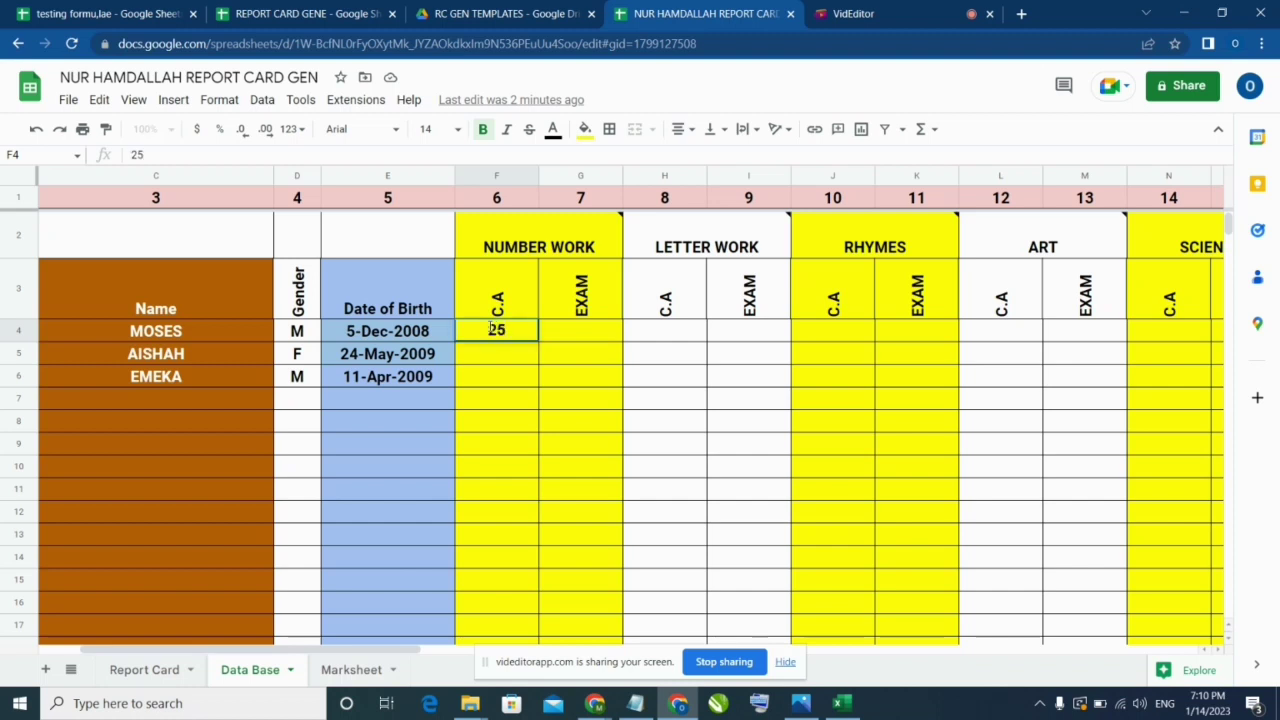
pyautogui.press('Tab')
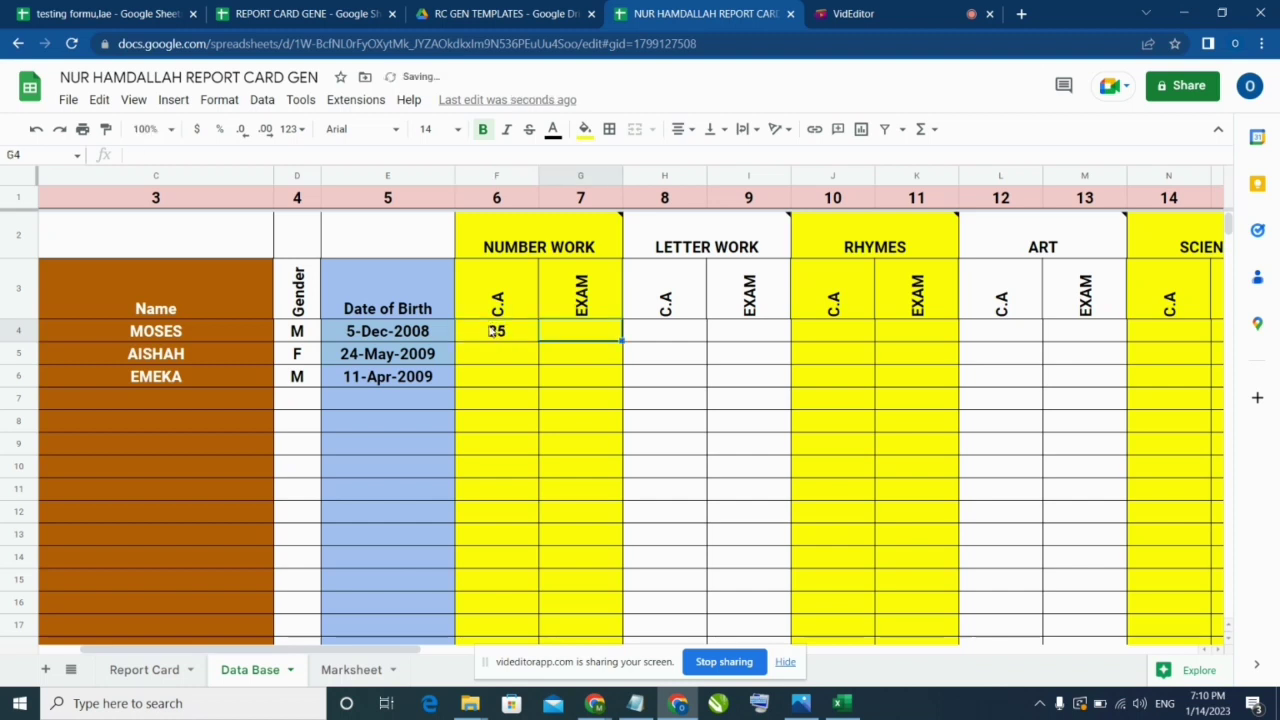
pyautogui.write('55')
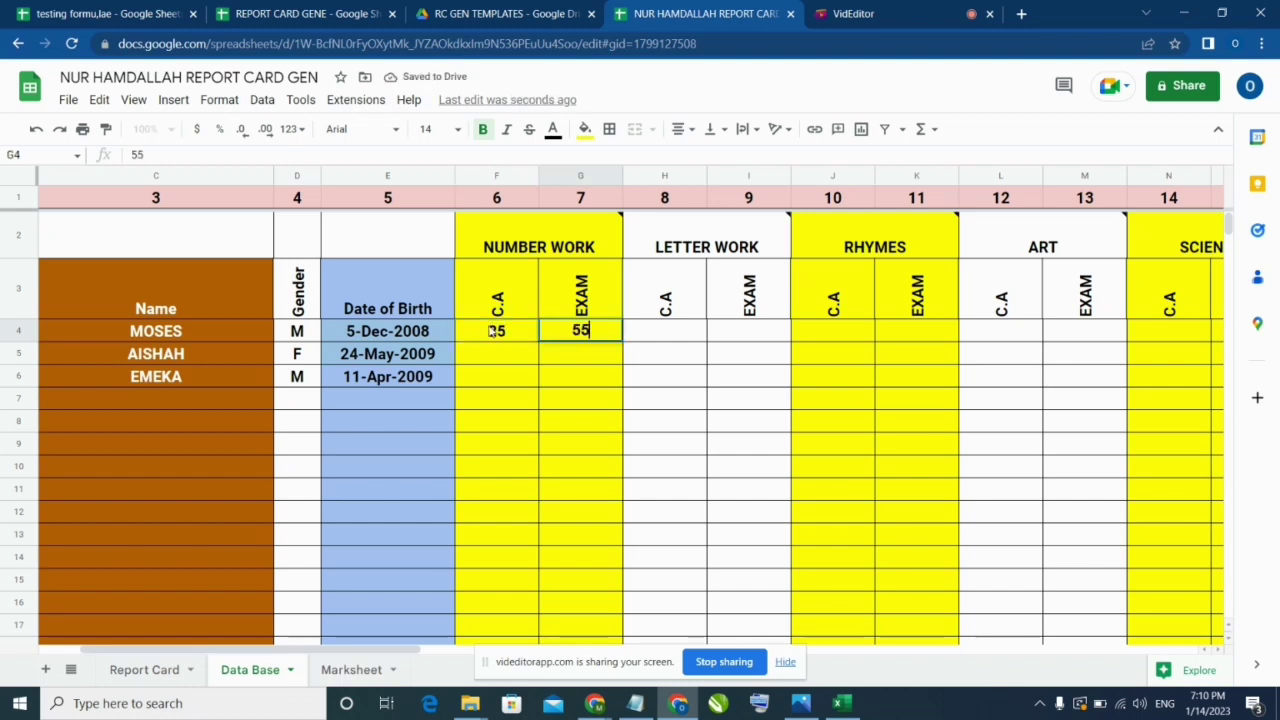
pyautogui.press('Tab')
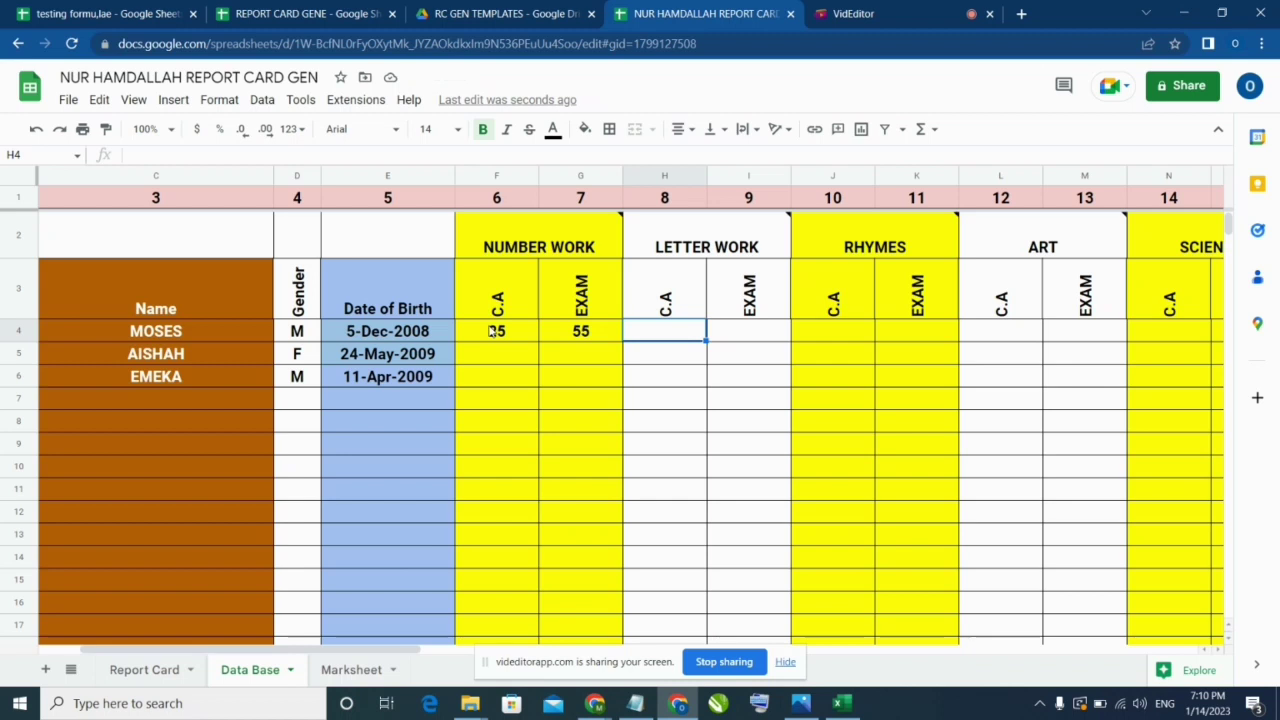
pyautogui.write('10')
pyautogui.press('Tab')
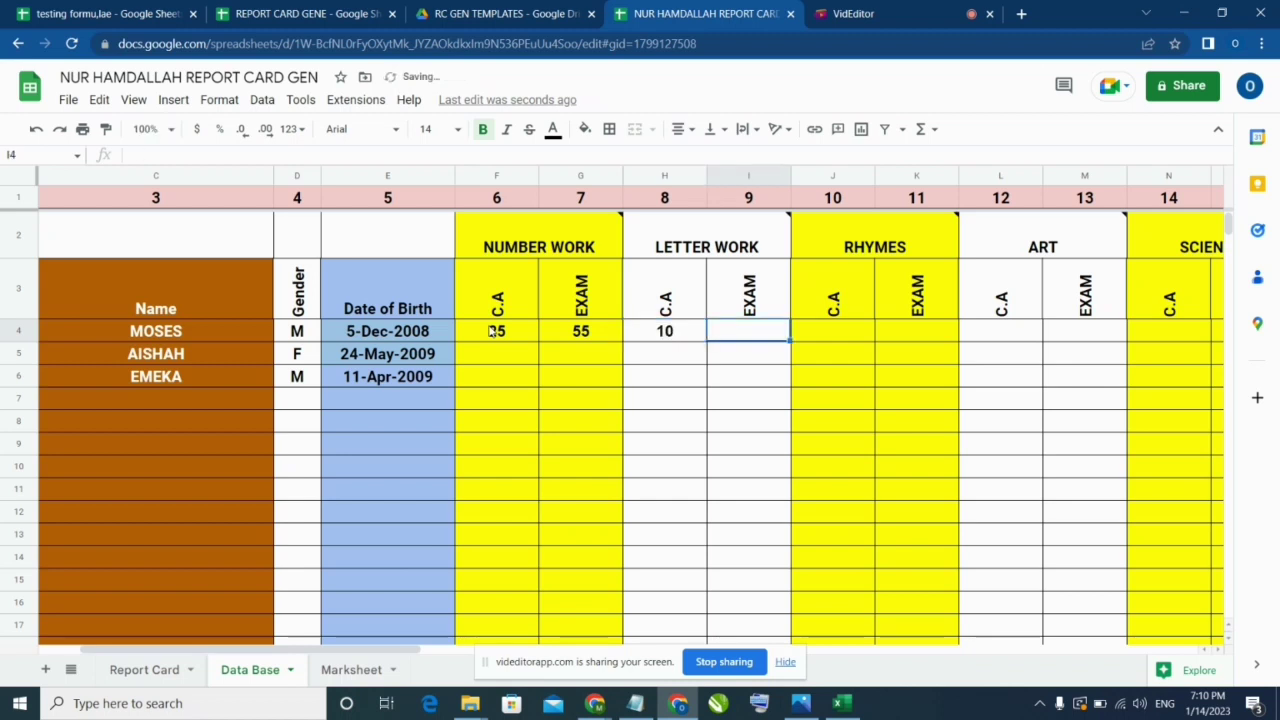
pyautogui.write('10')
pyautogui.press('Tab')
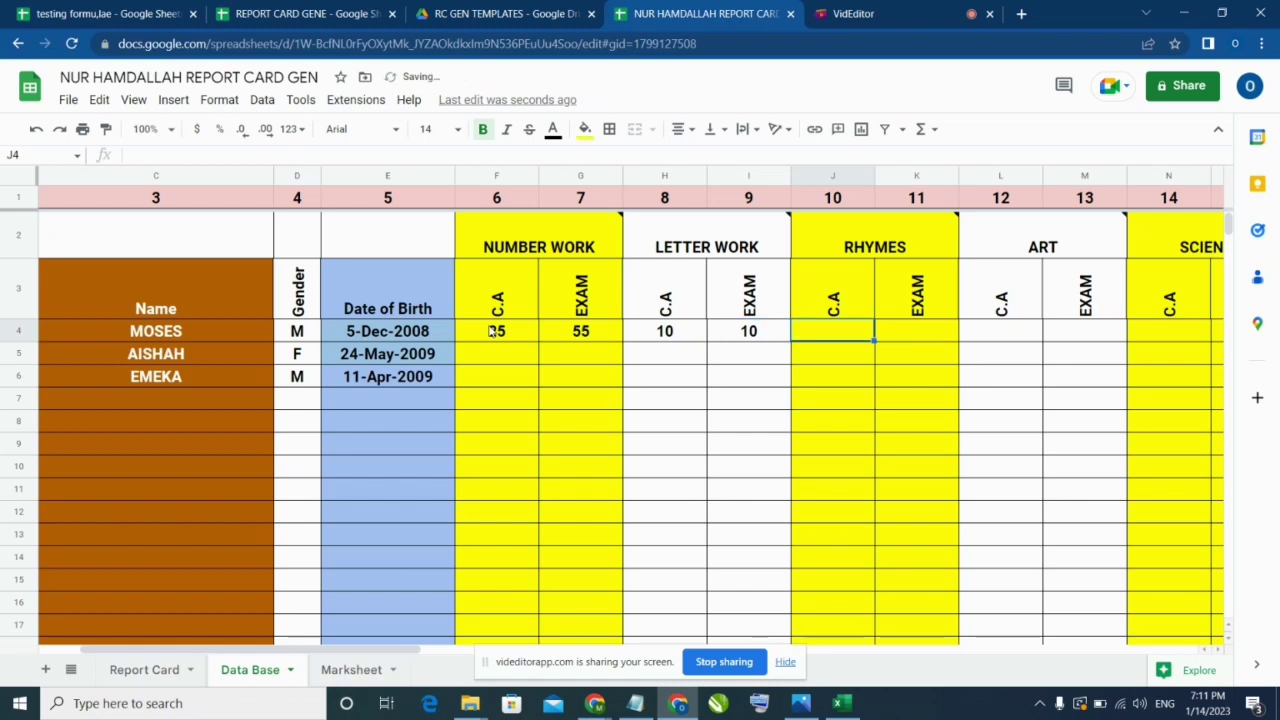
# Step: Fill in the first student's RHYMES scores as 20 C.A and 20 EXAM, and ART scores as 15 C.A and 15 EXAM
pyautogui.write('20')
pyautogui.press('Tab')
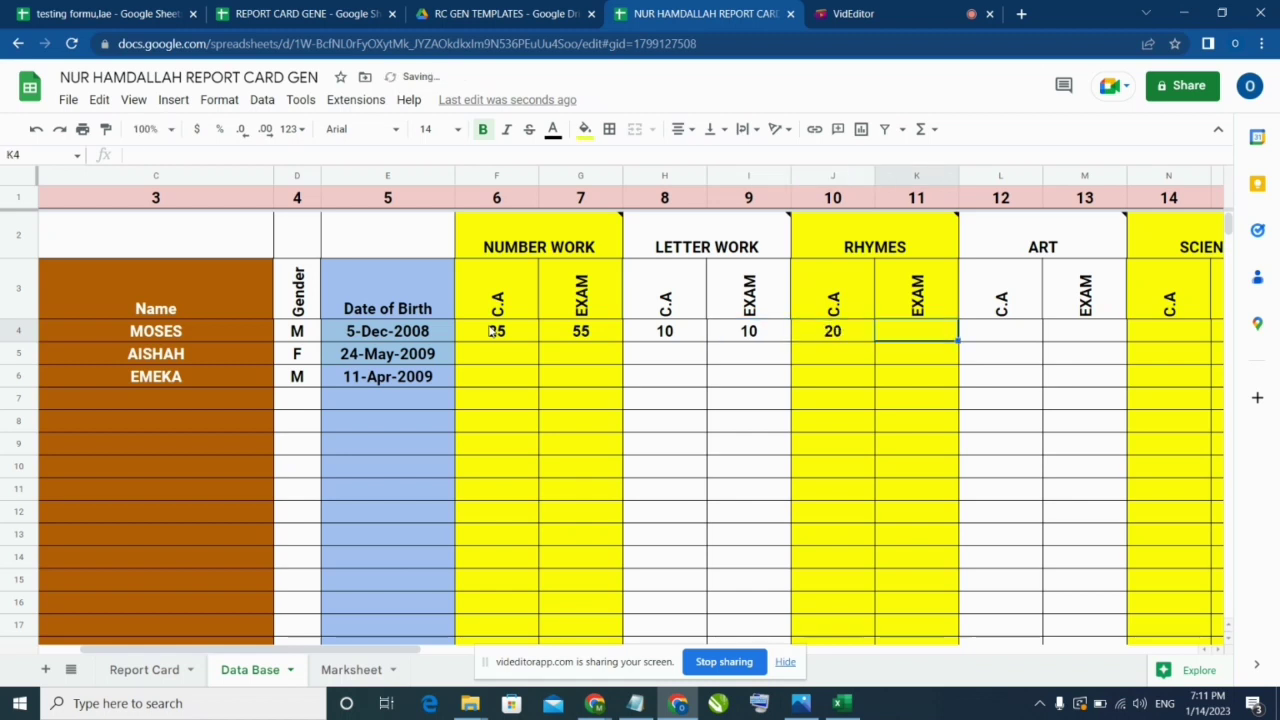
pyautogui.write('20')
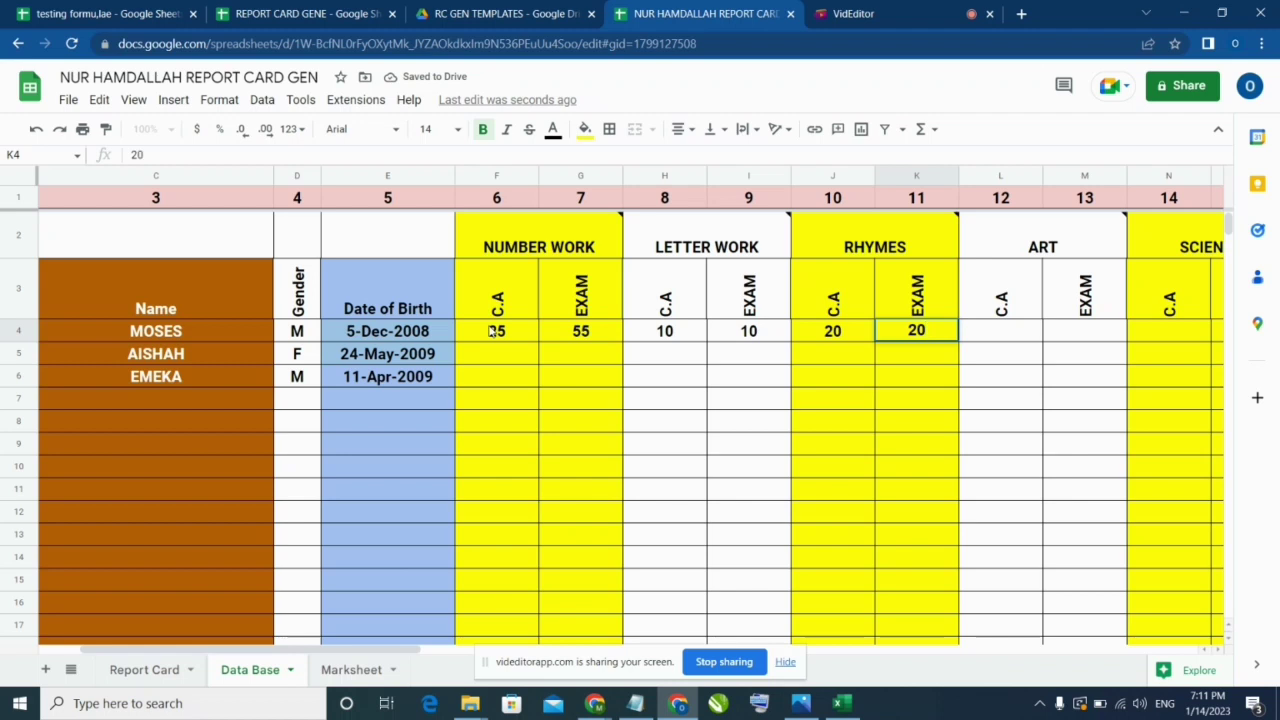
pyautogui.press('Tab')
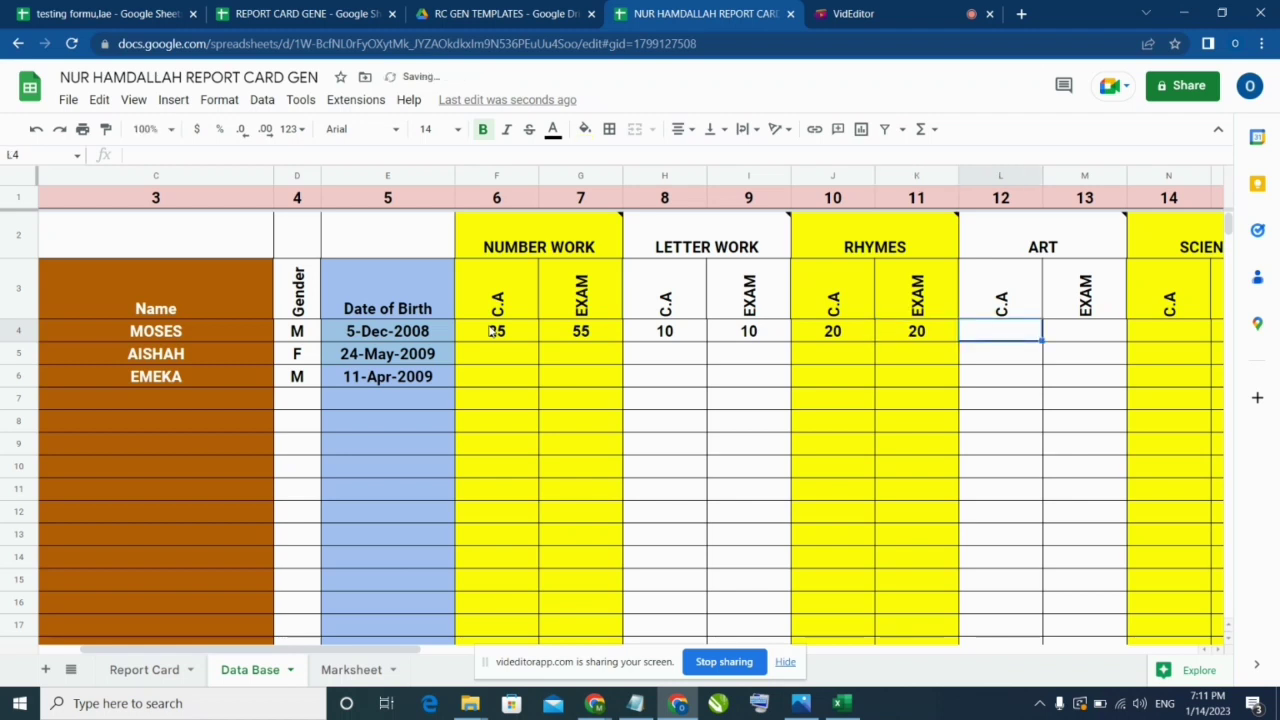
pyautogui.write('15')
pyautogui.press('Tab')
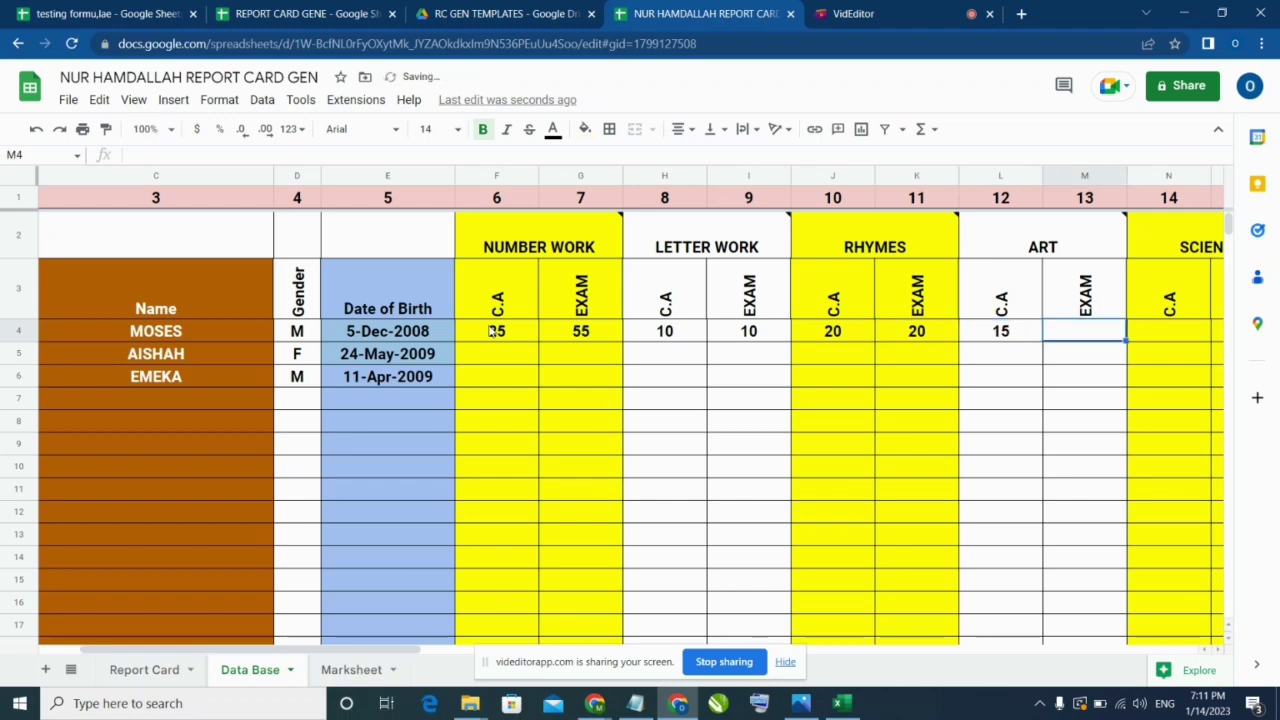
pyautogui.write('15')
pyautogui.press('Tab')
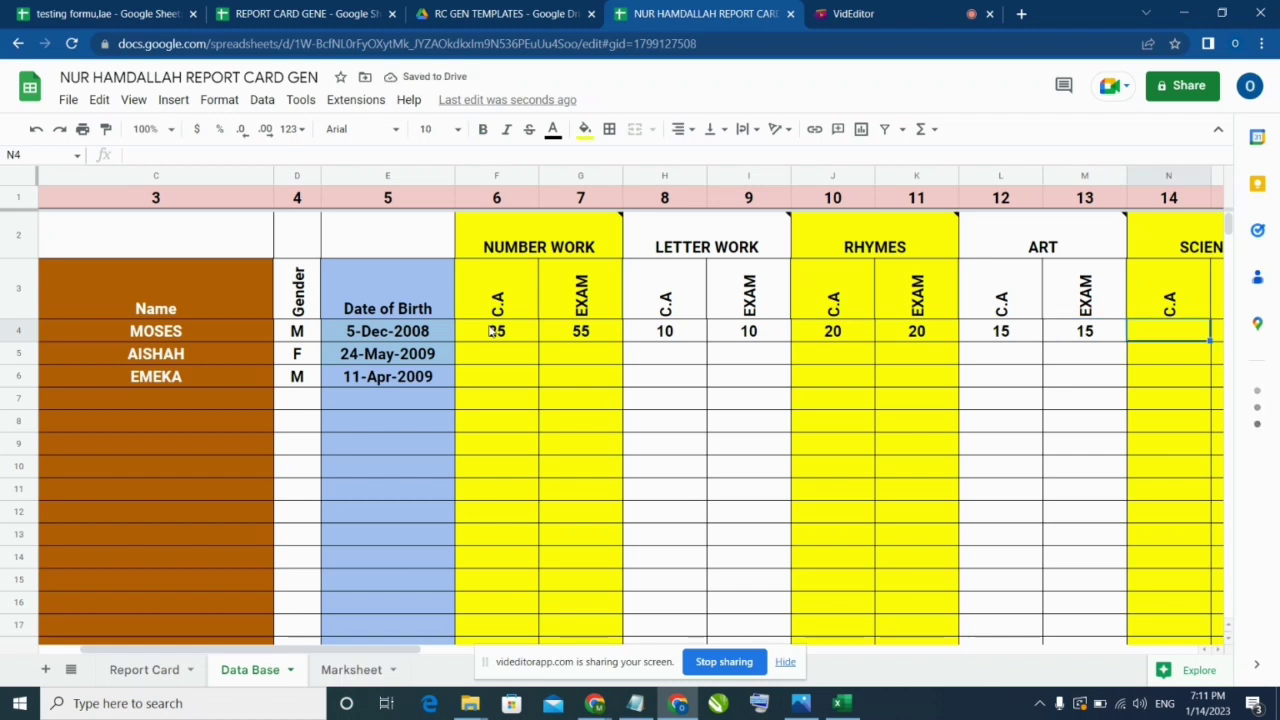
# Step: Record the first student's SCIENCE scores as 15 C.A and 35 EXAM, and MORAL scores as 30 C.A and 35 EXAM
pyautogui.write('15')
pyautogui.press('Tab')
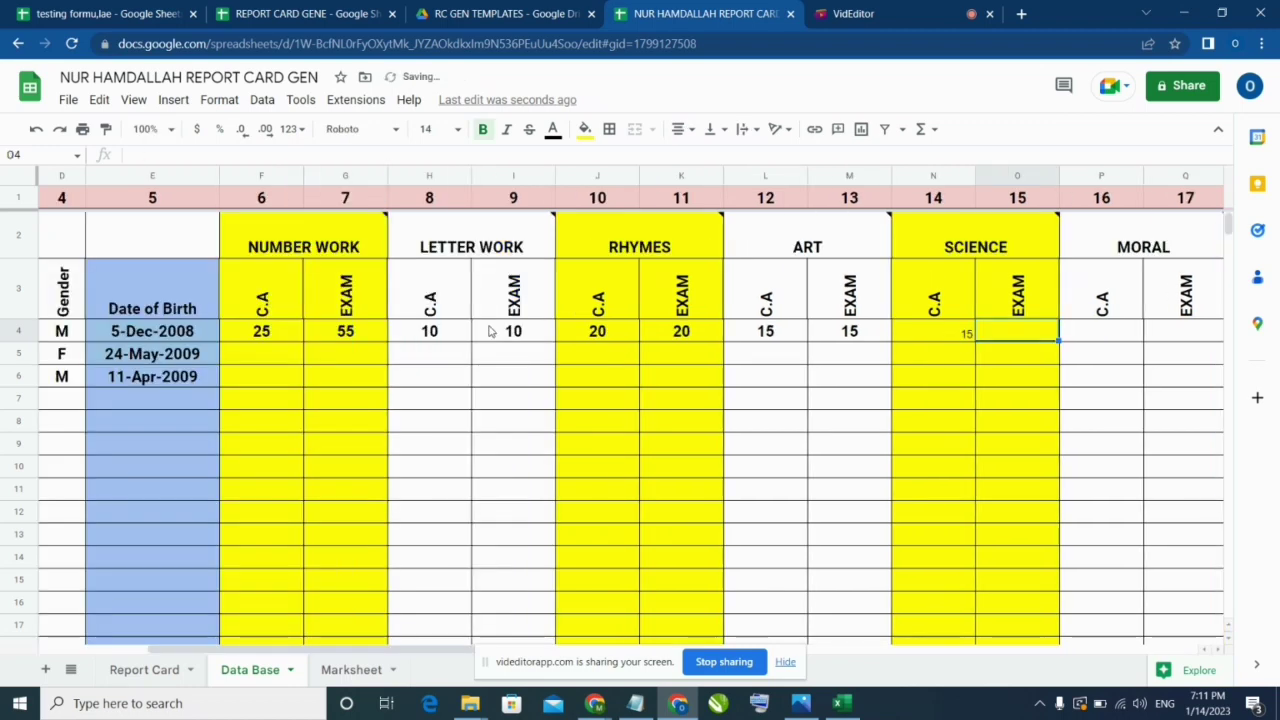
pyautogui.write('35')
pyautogui.press('Tab')
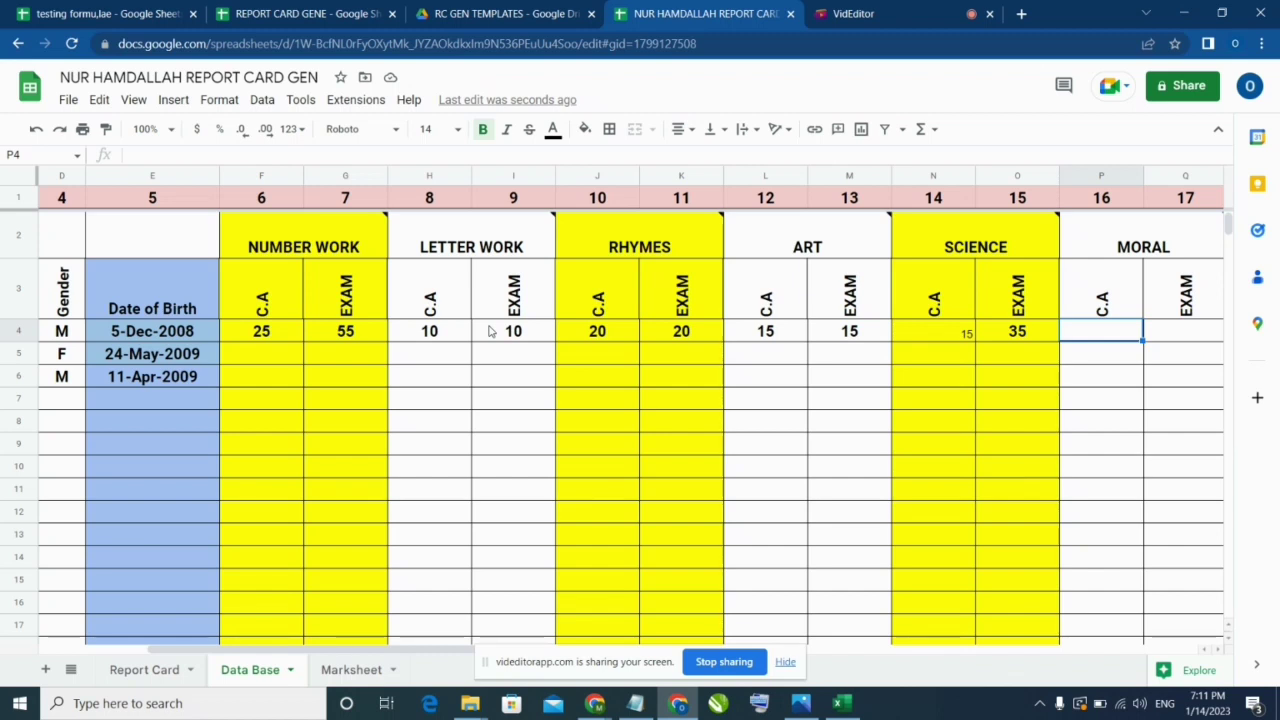
pyautogui.write('30')
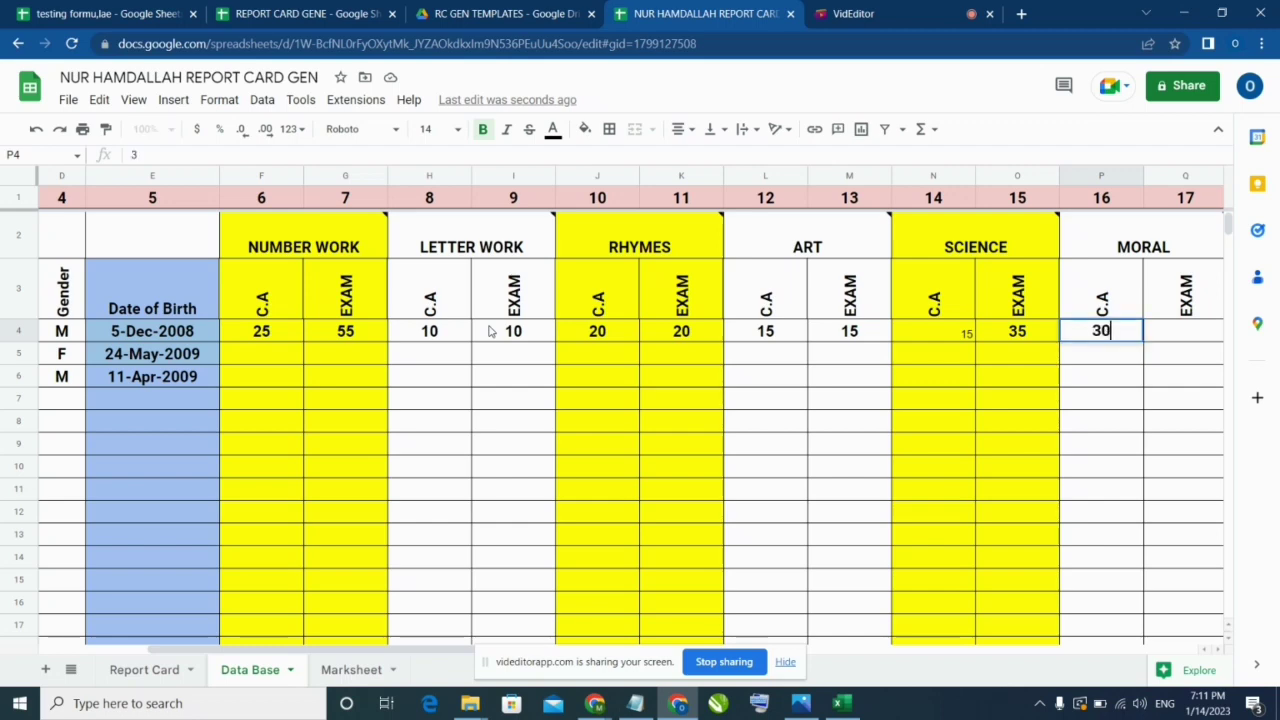
pyautogui.press('Tab')
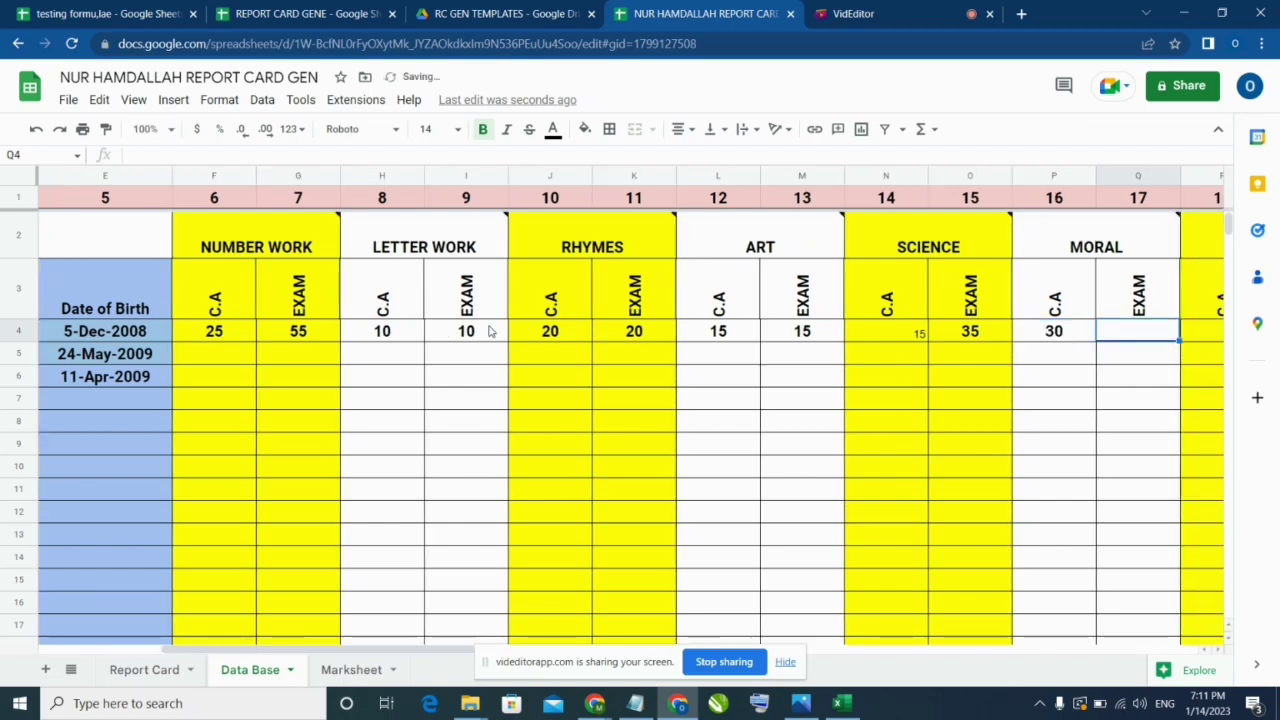
pyautogui.write('35')
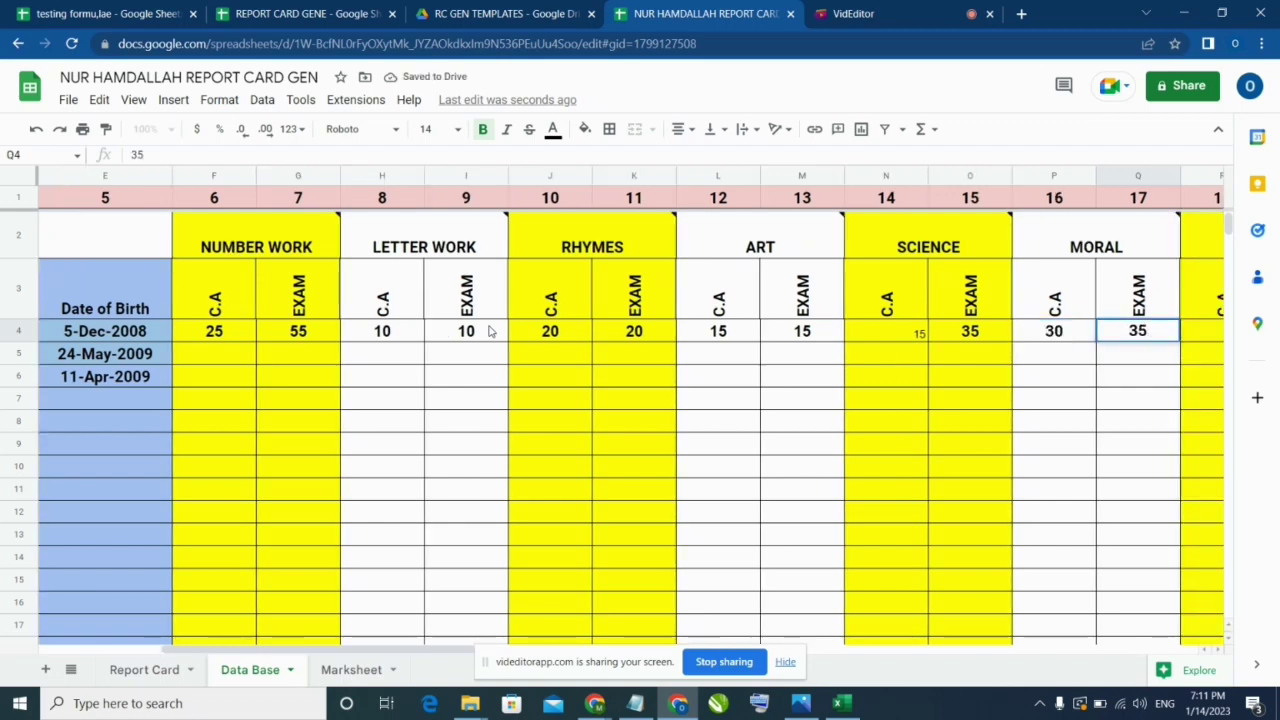
pyautogui.press('Tab')
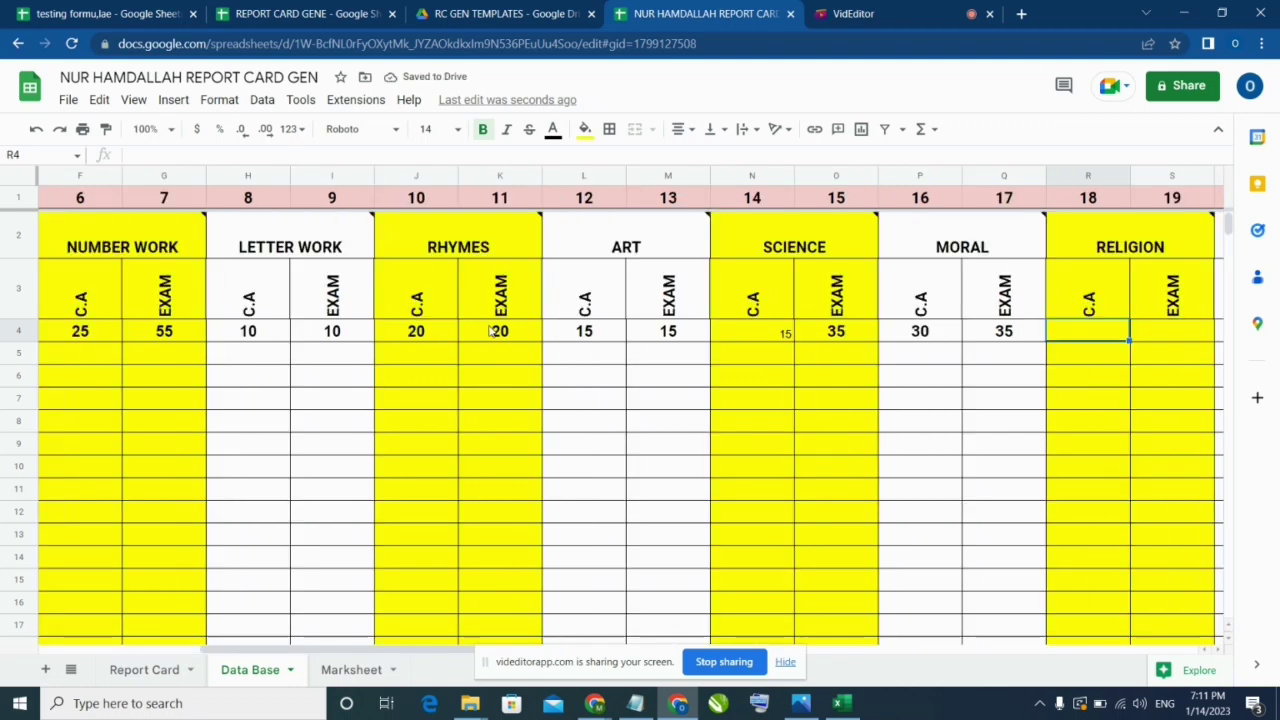
# Step: Record the first student's RELIGION scores in the Data Base as 1 C.A and 12 EXAM
pyautogui.write('1')
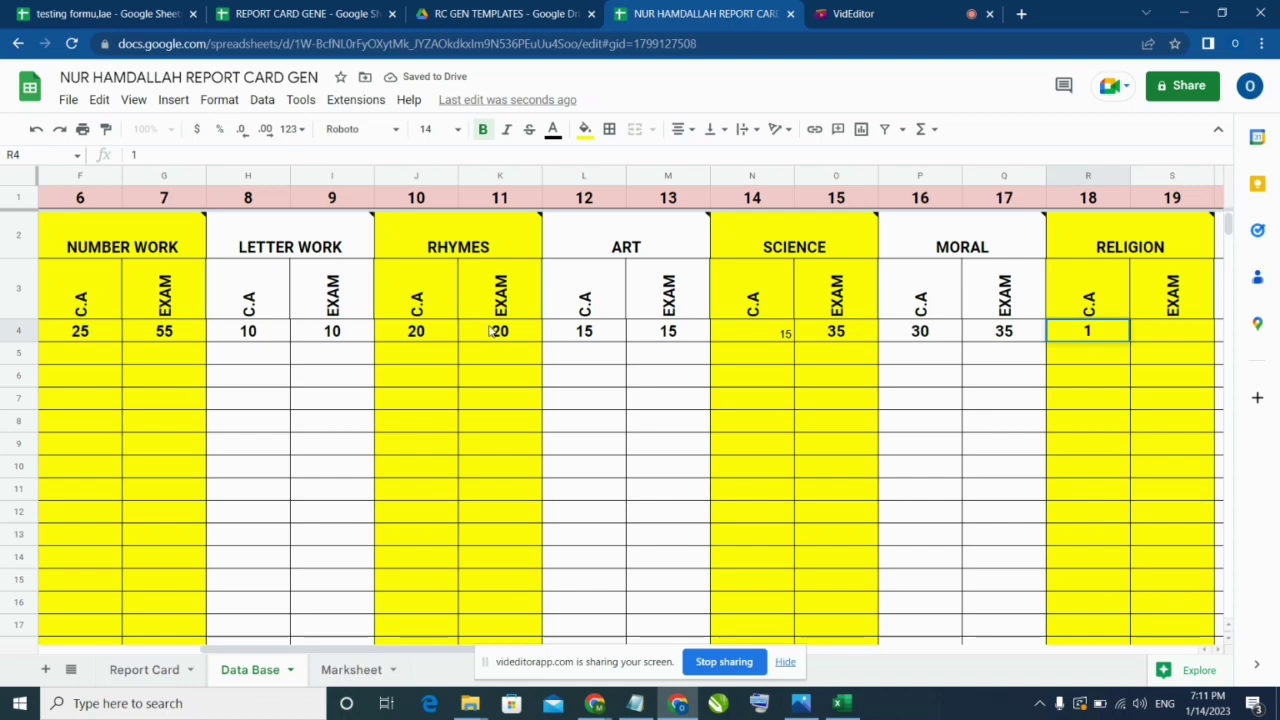
pyautogui.press('Tab')
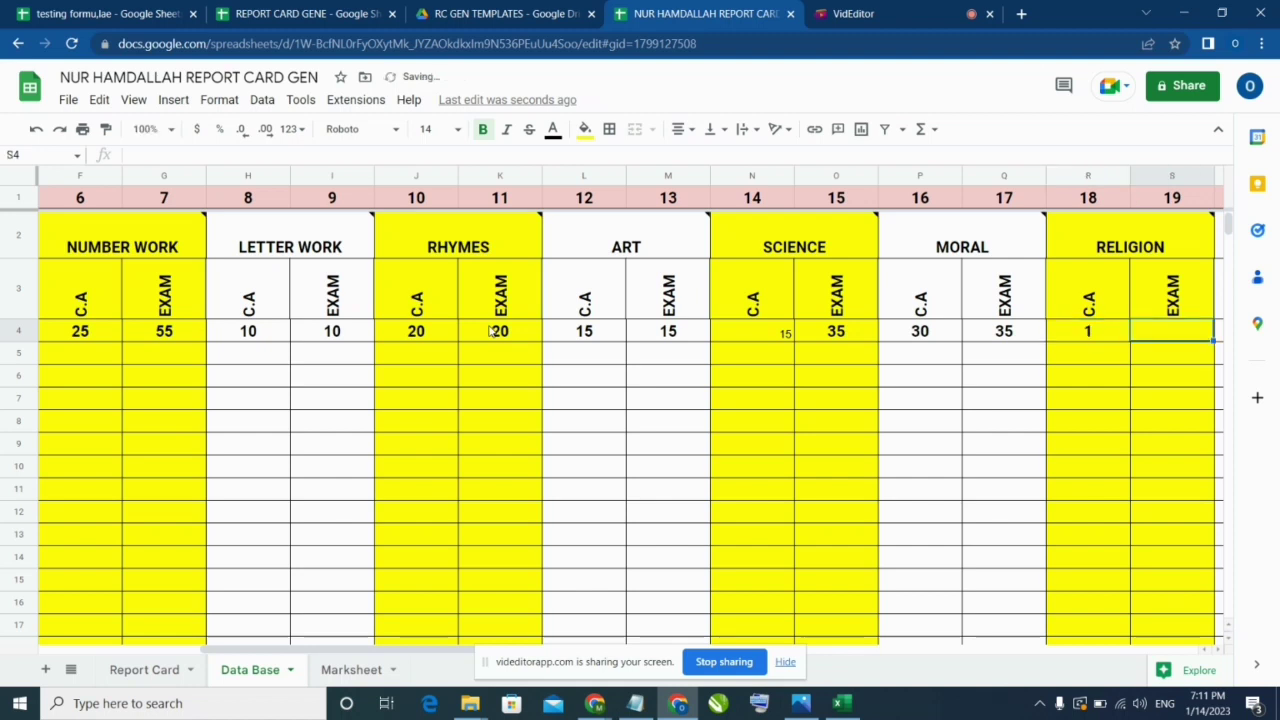
pyautogui.write('12')
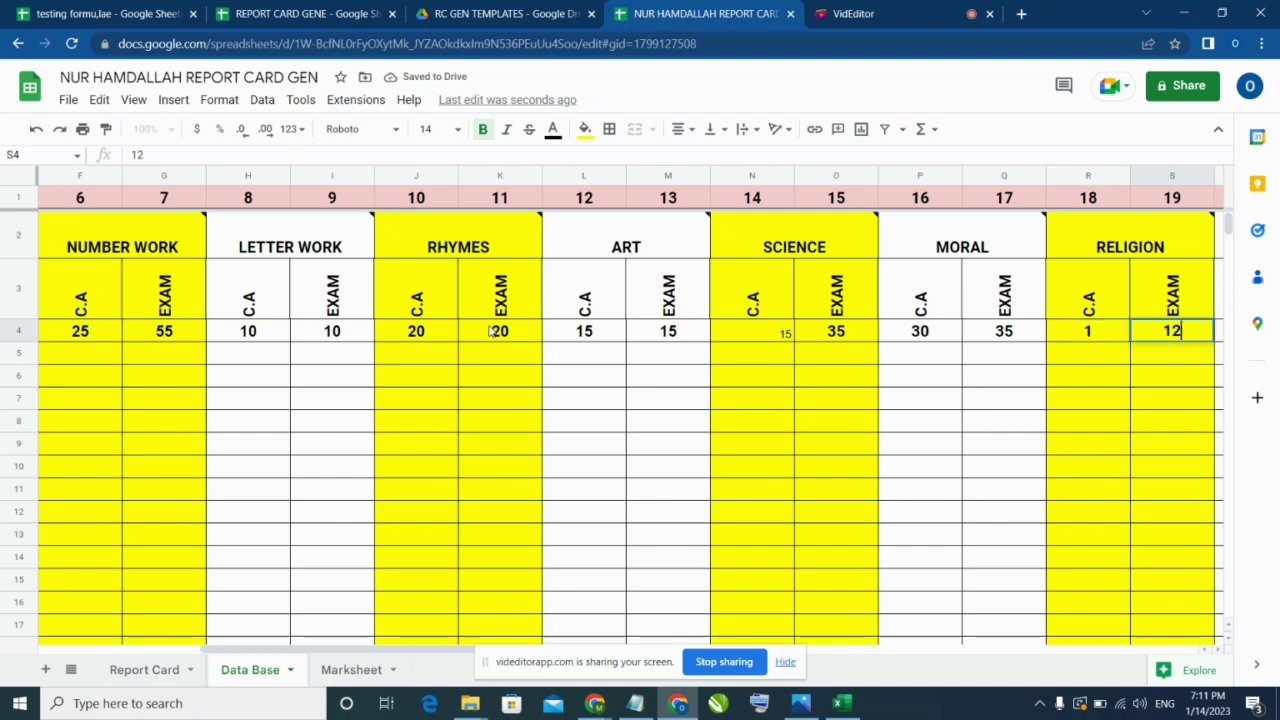
pyautogui.press('Tab')
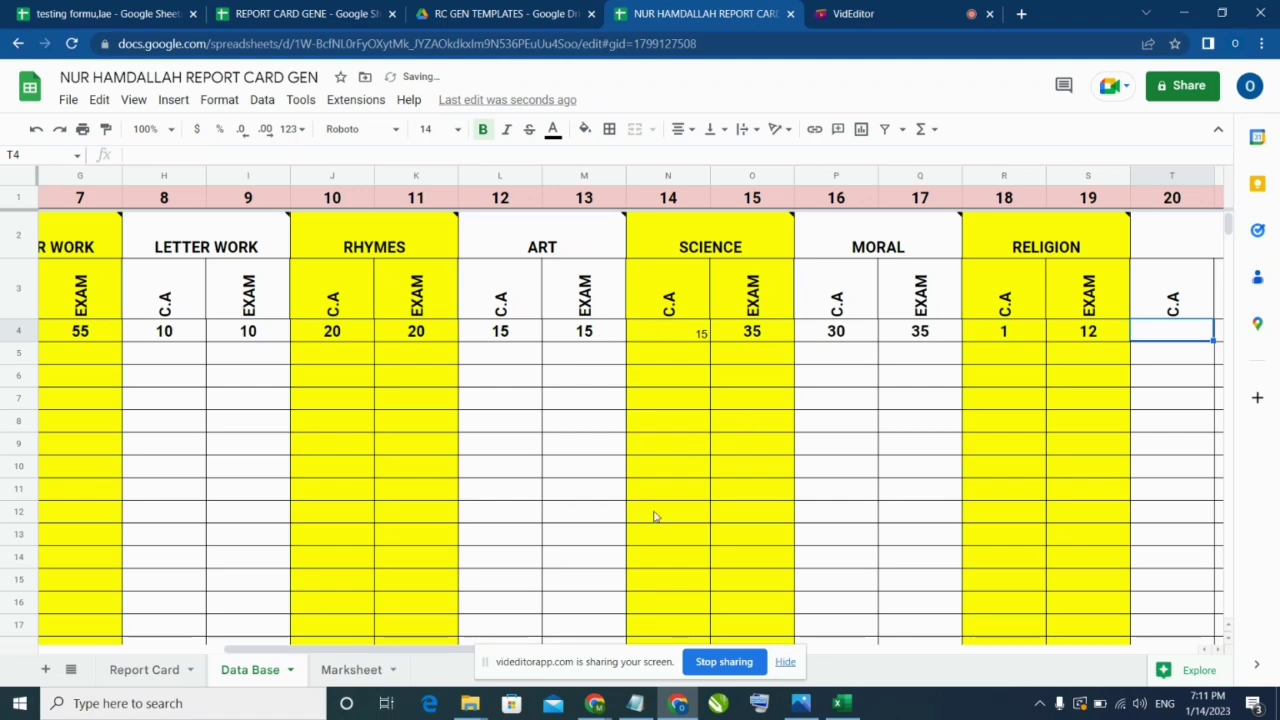
# Step: Fill in the first student's attendance with 160 days school opened and 157 days present
pyautogui.moveTo(446, 652); pyautogui.dragTo(960, 636)
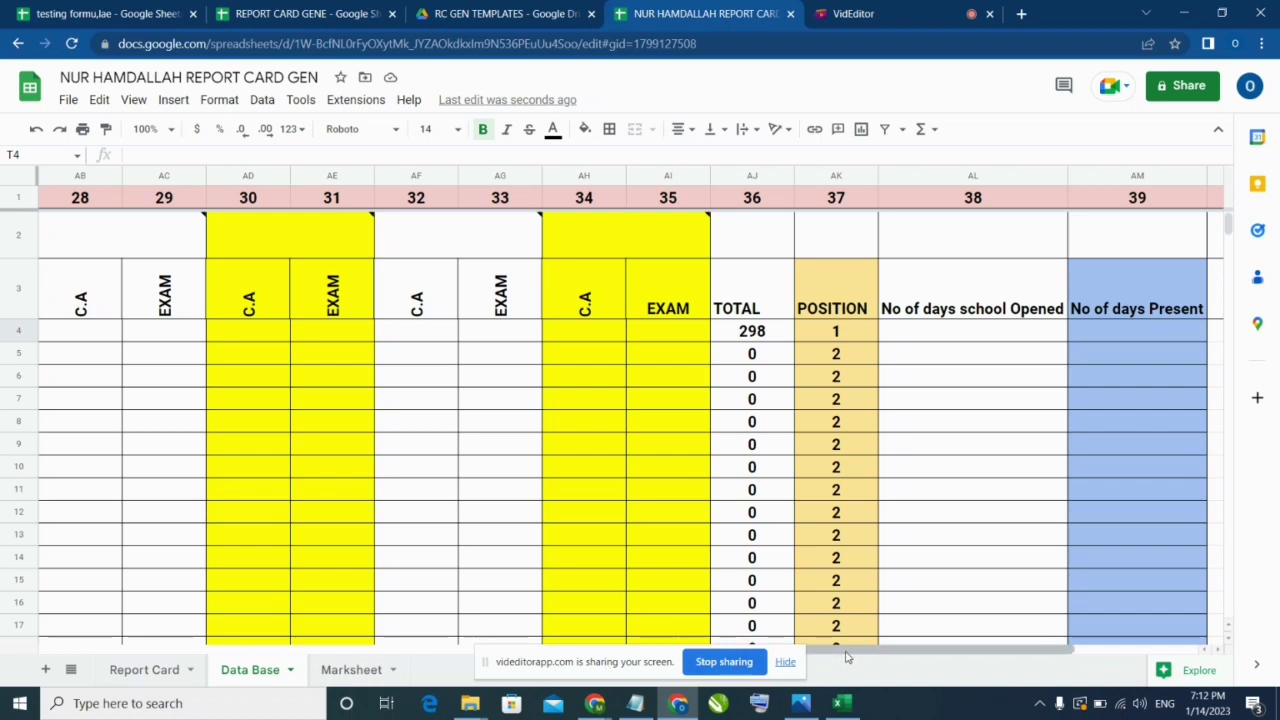
pyautogui.hscroll(1, 889, 650)
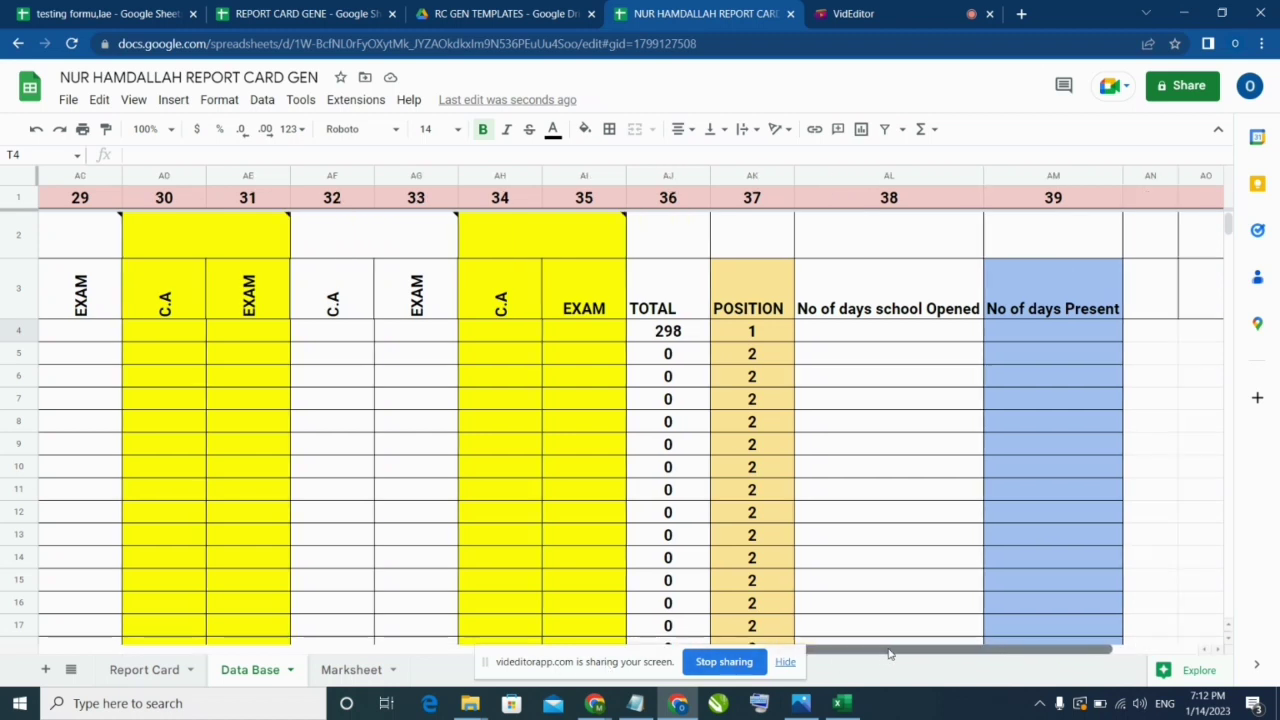
pyautogui.click(875, 337)
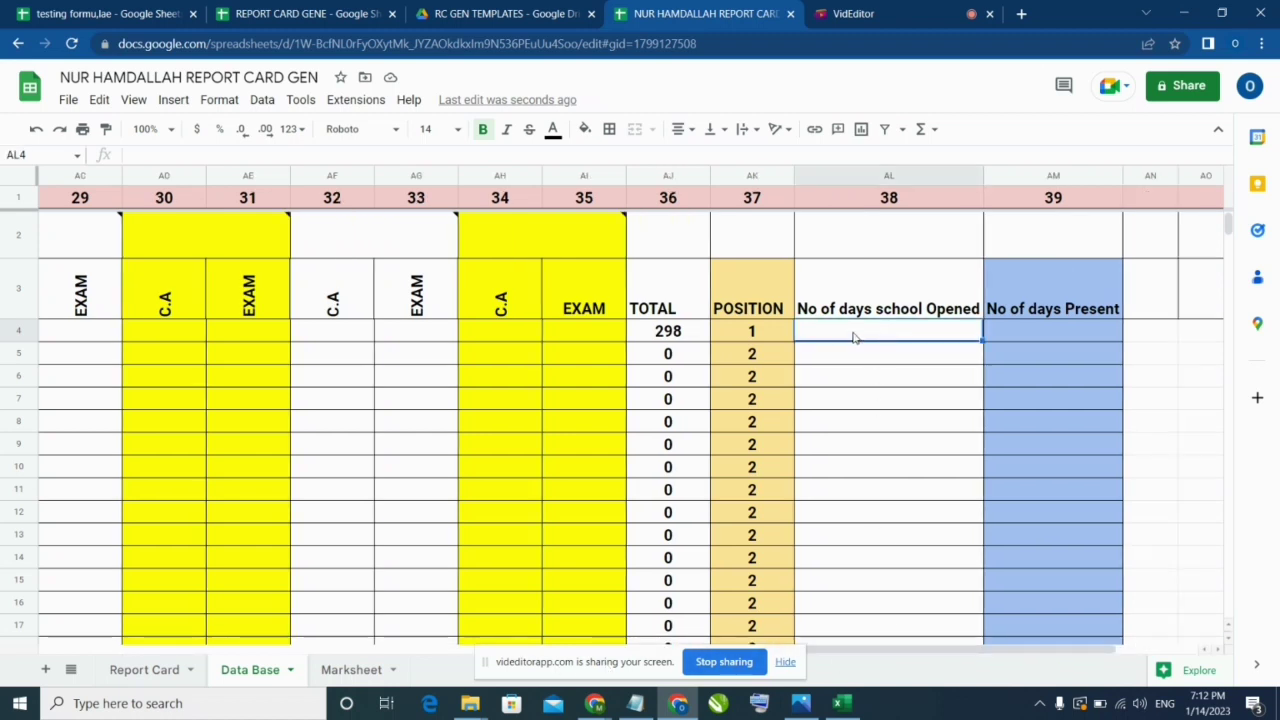
pyautogui.write('160')
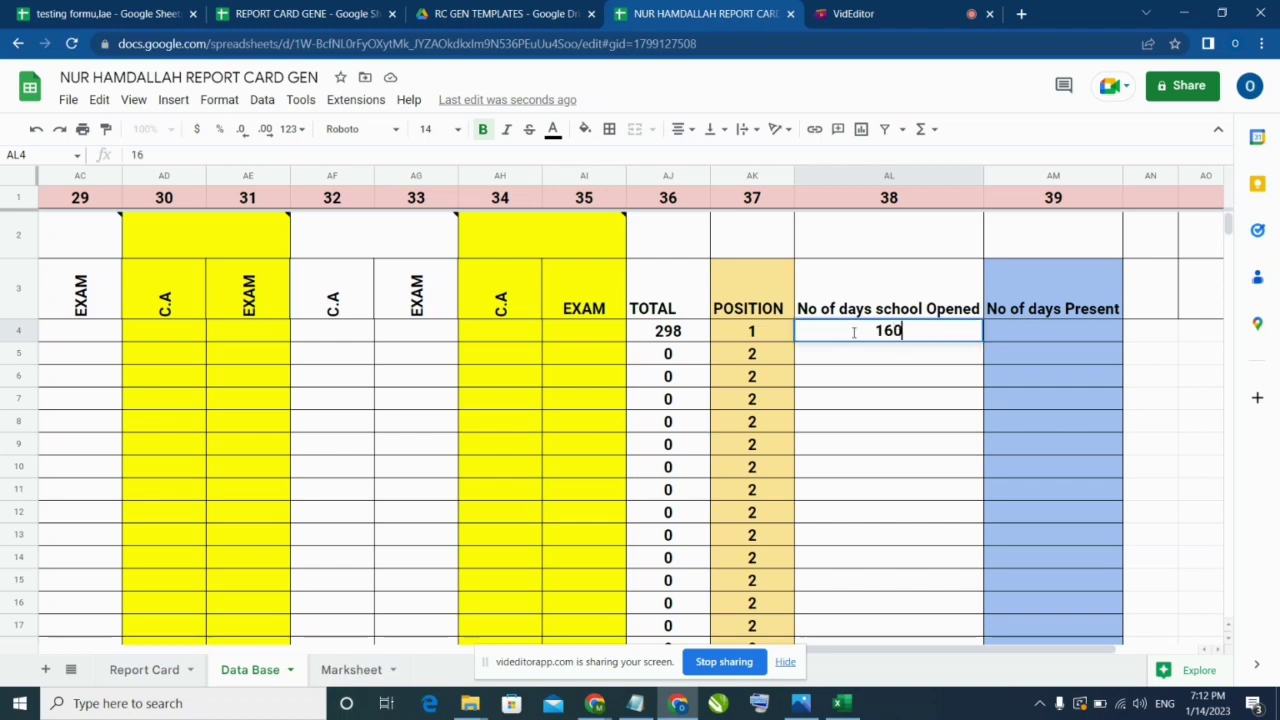
pyautogui.press('Tab')
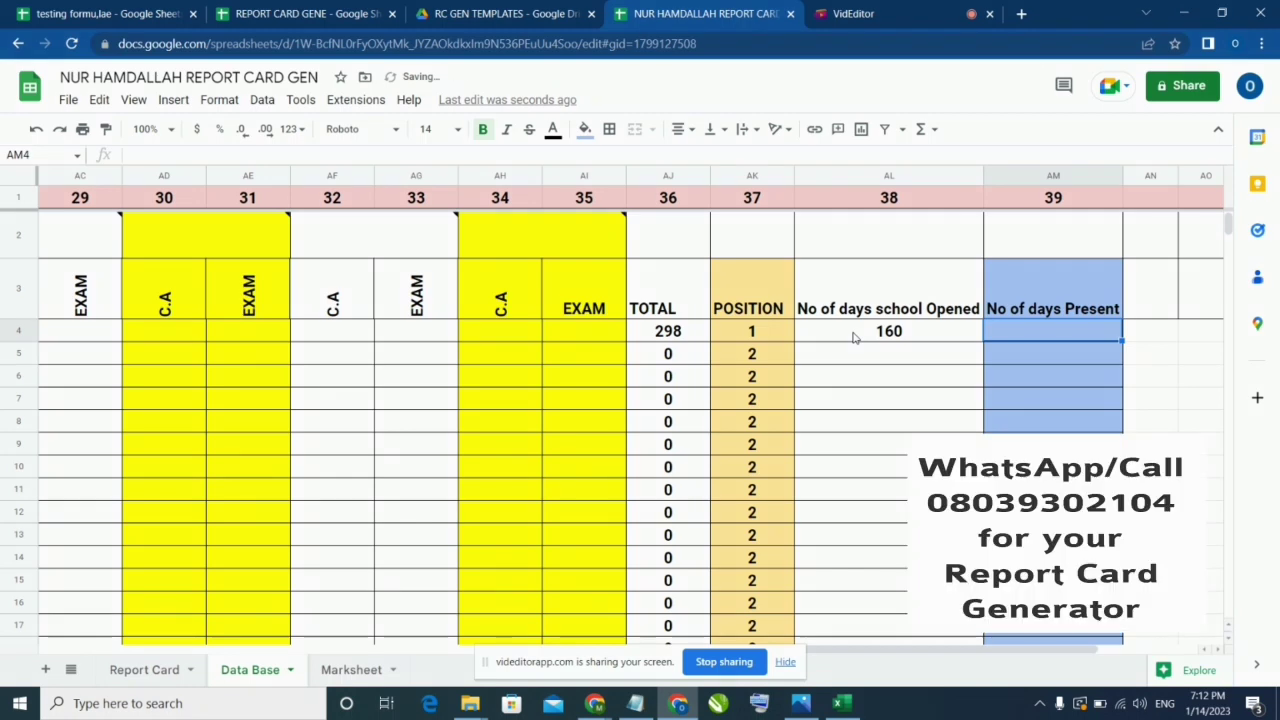
pyautogui.write('157')
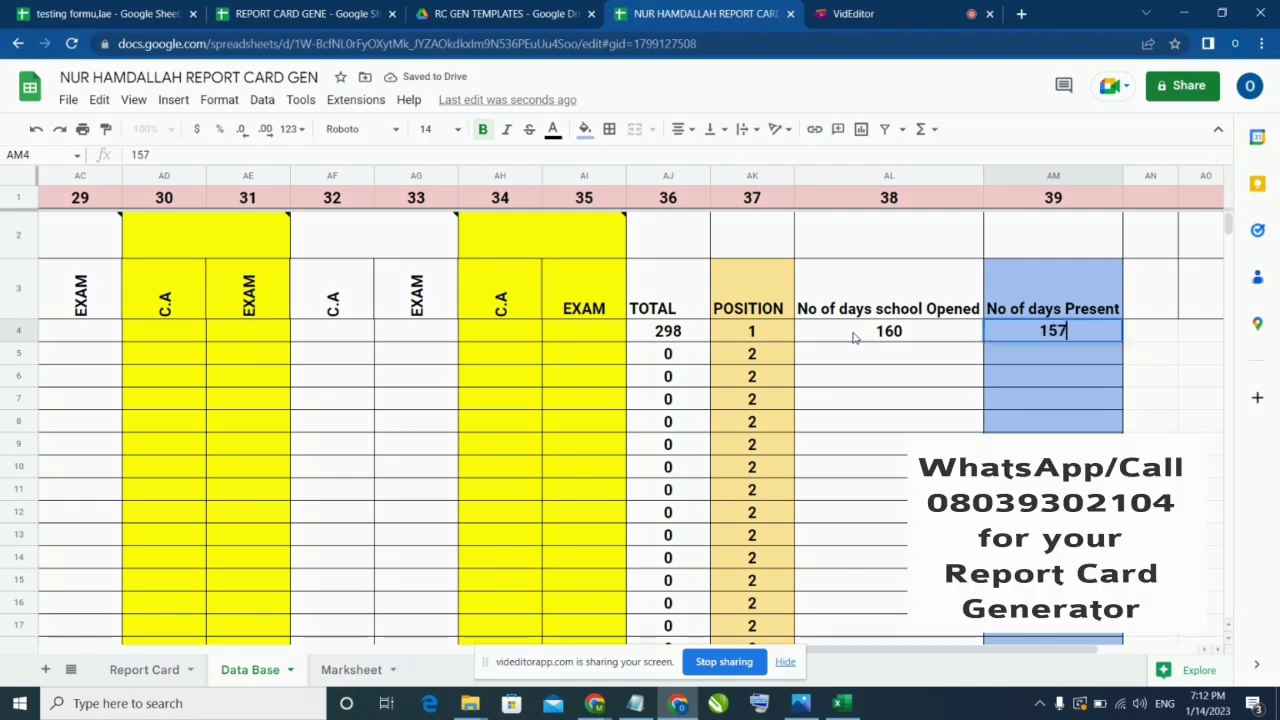
pyautogui.press('Tab')
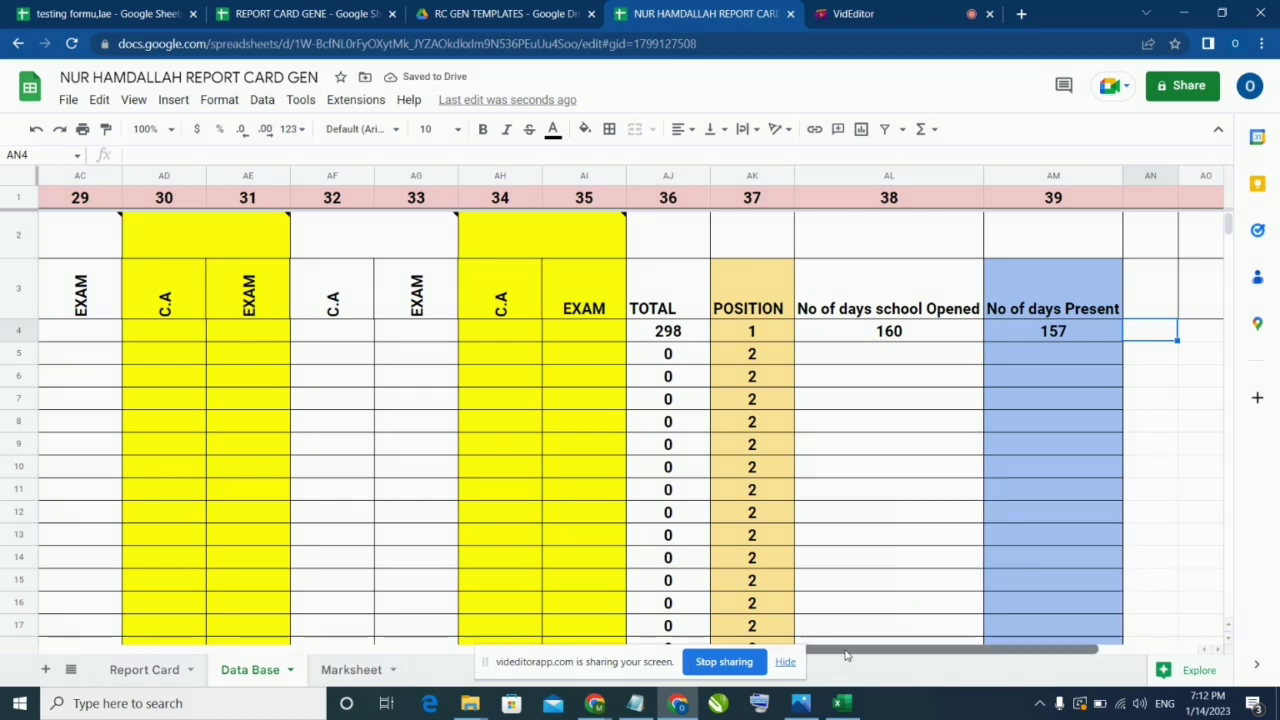
# Step: Return to the Report Card sheet and set its Roll No. to 1 to load the first student's record
pyautogui.moveTo(840, 650); pyautogui.dragTo(110, 650)
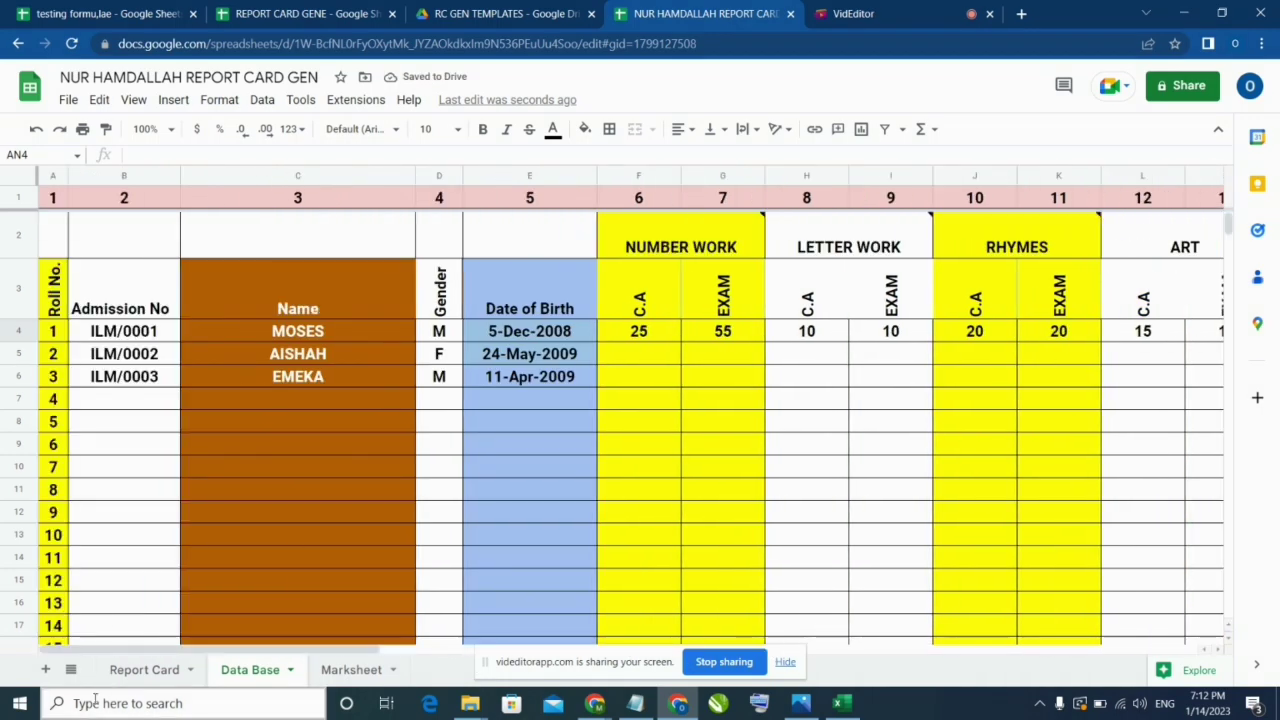
pyautogui.click(143, 670)
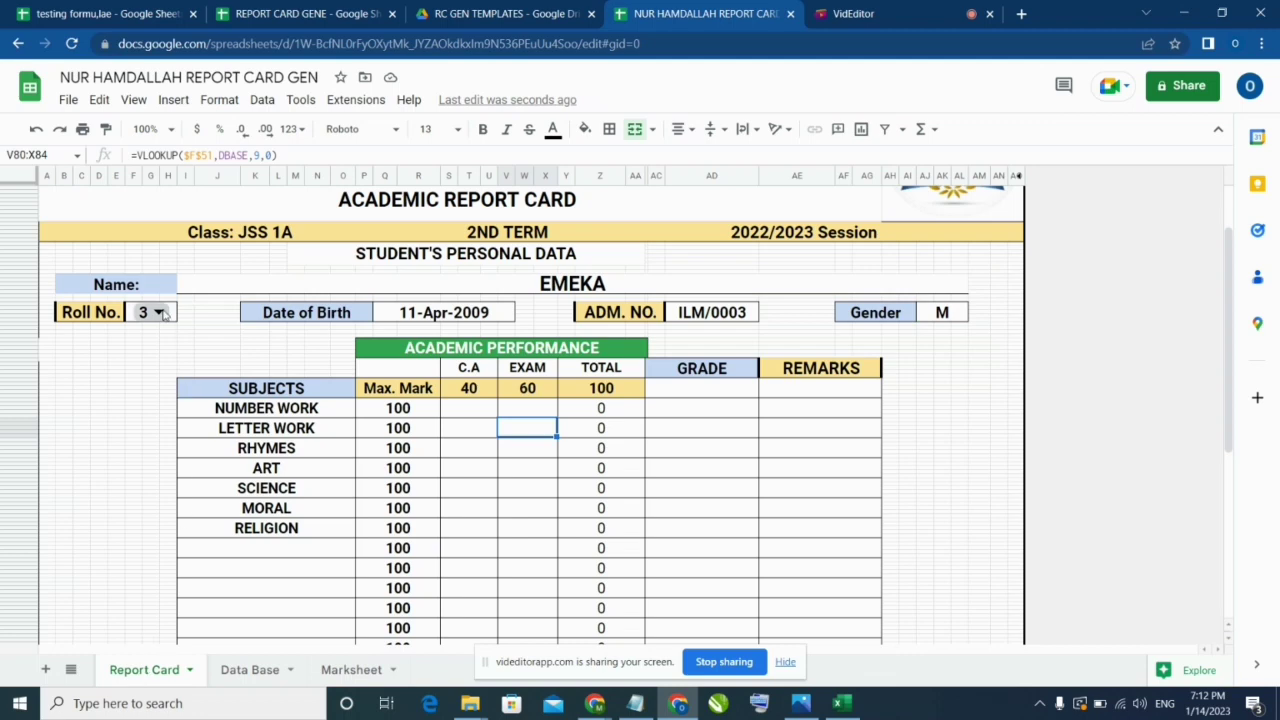
pyautogui.click(256, 670)
pyautogui.click(142, 672)
pyautogui.click(146, 314)
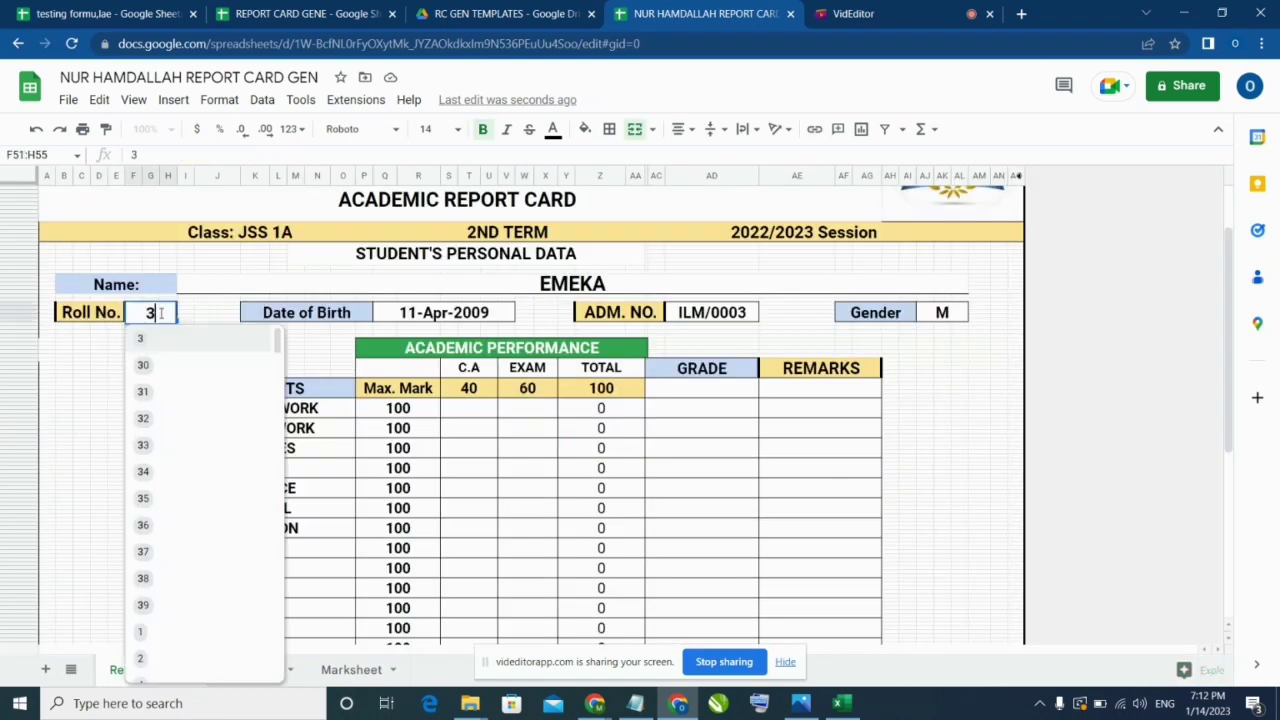
pyautogui.scroll(-5, 149, 489)
pyautogui.scroll(2, 149, 495)
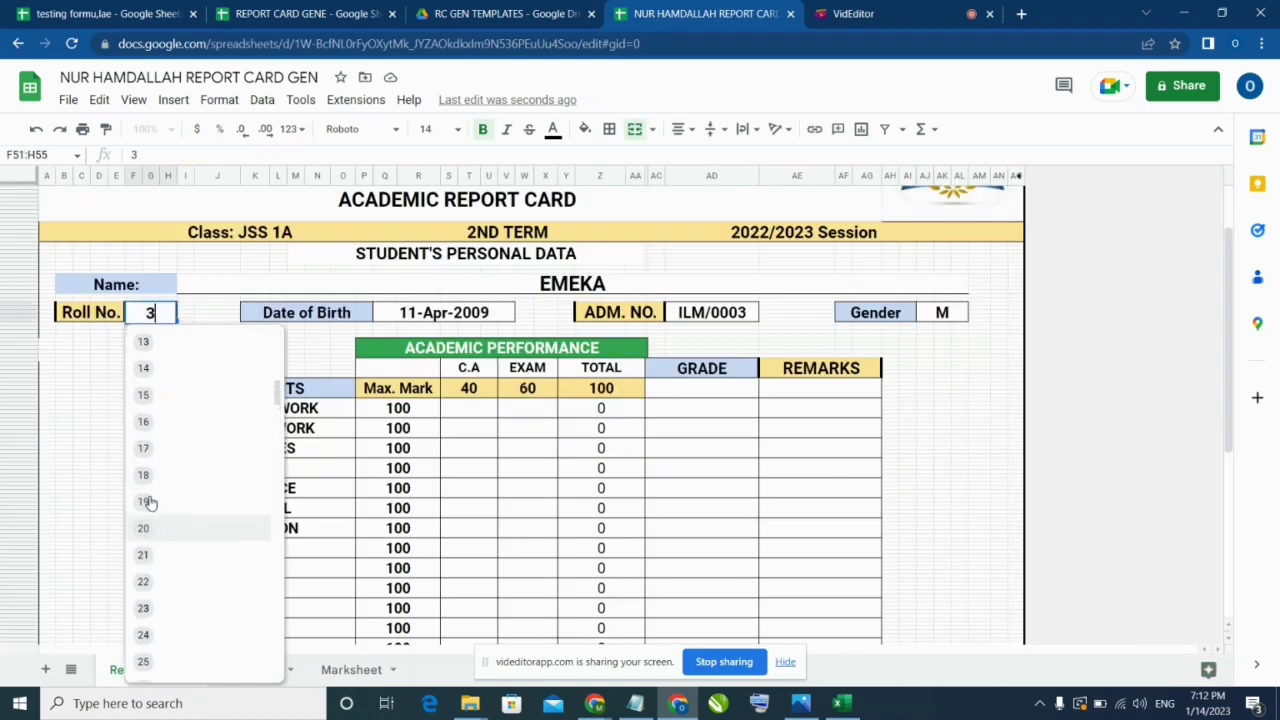
pyautogui.scroll(4, 150, 502)
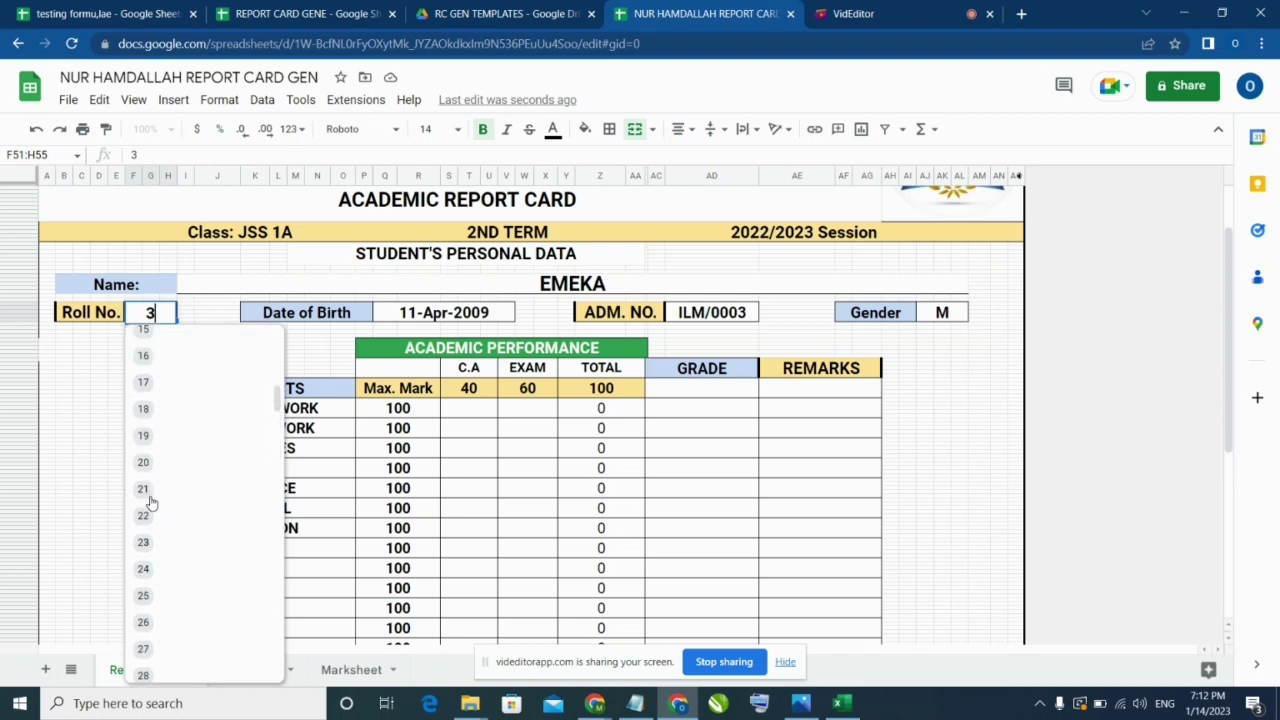
pyautogui.click(142, 384)
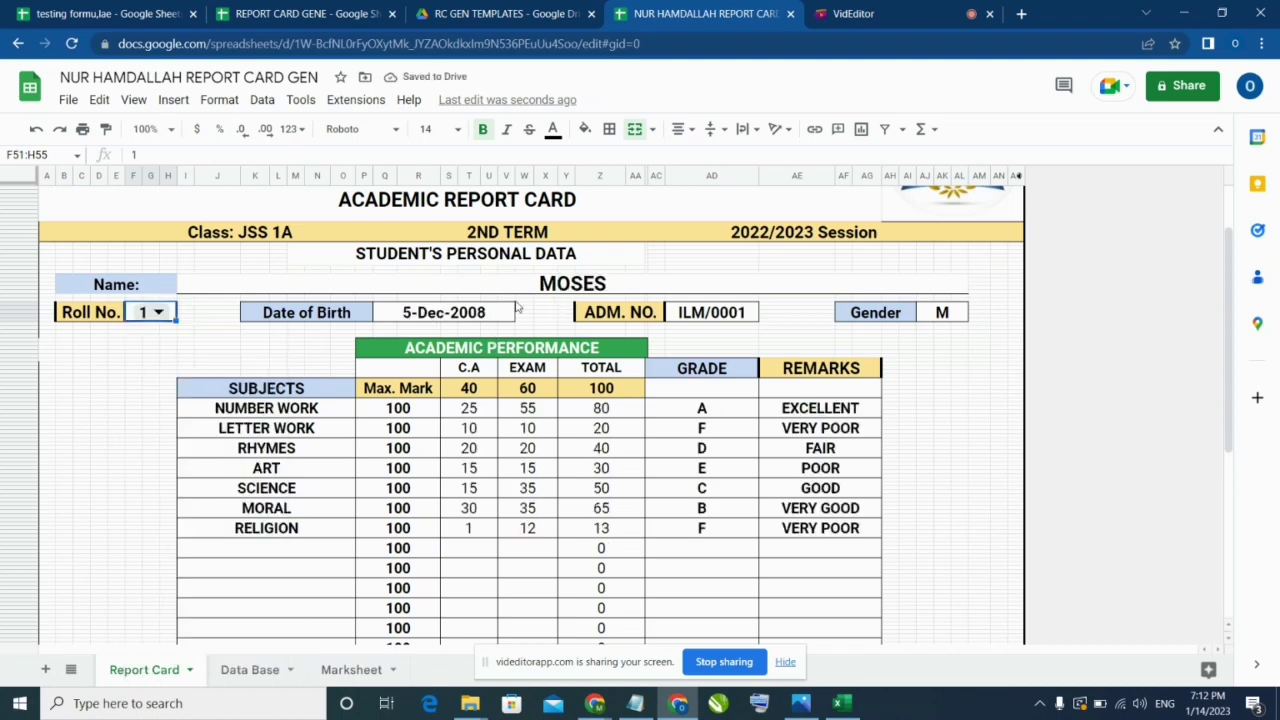
# Step: Examine the first student's subject totals, grades and remarks on the Report Card against the Grading System Details
pyautogui.scroll(-1, 559, 390)
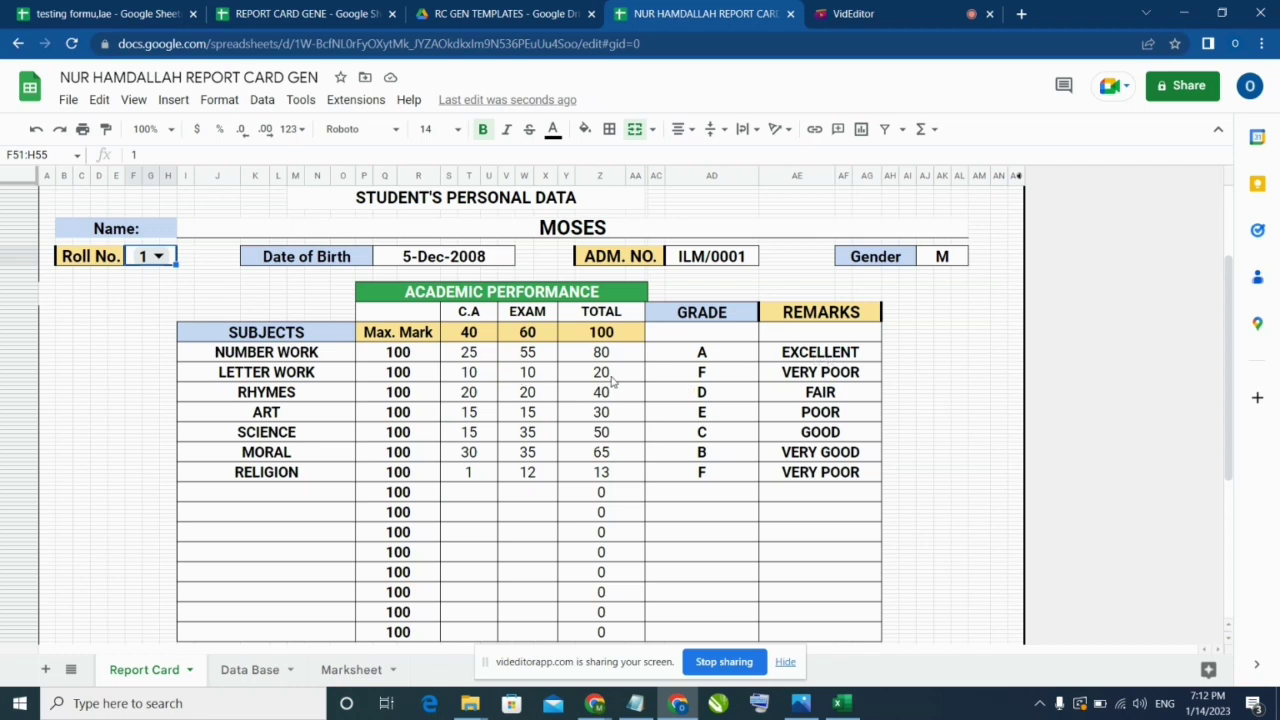
pyautogui.scroll(-5, 595, 568)
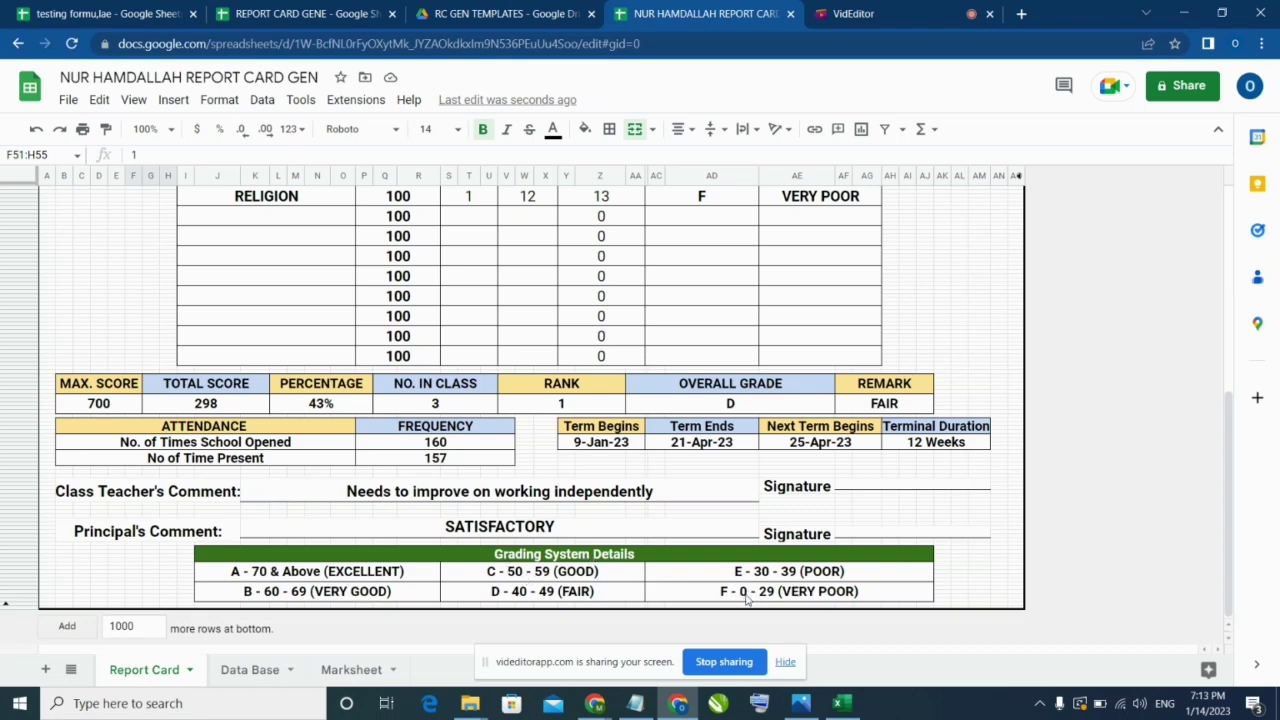
pyautogui.scroll(5, 682, 539)
pyautogui.scroll(-1, 655, 506)
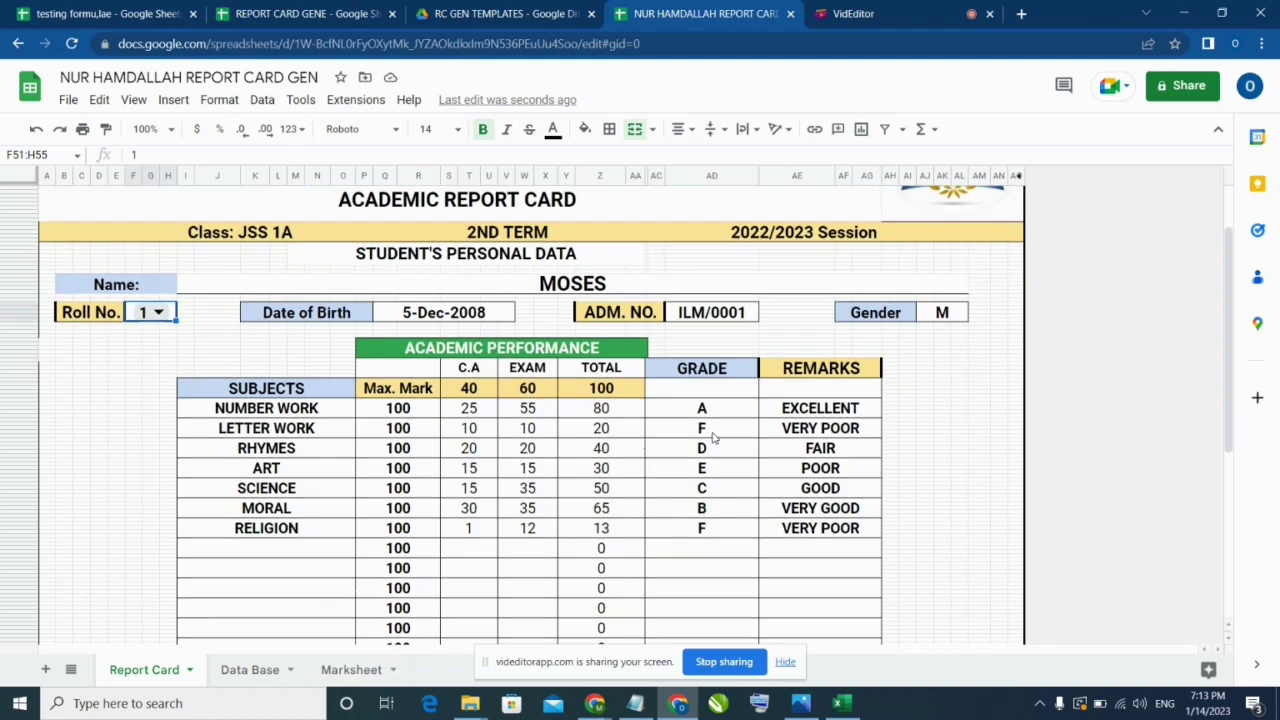
pyautogui.scroll(-7, 713, 437)
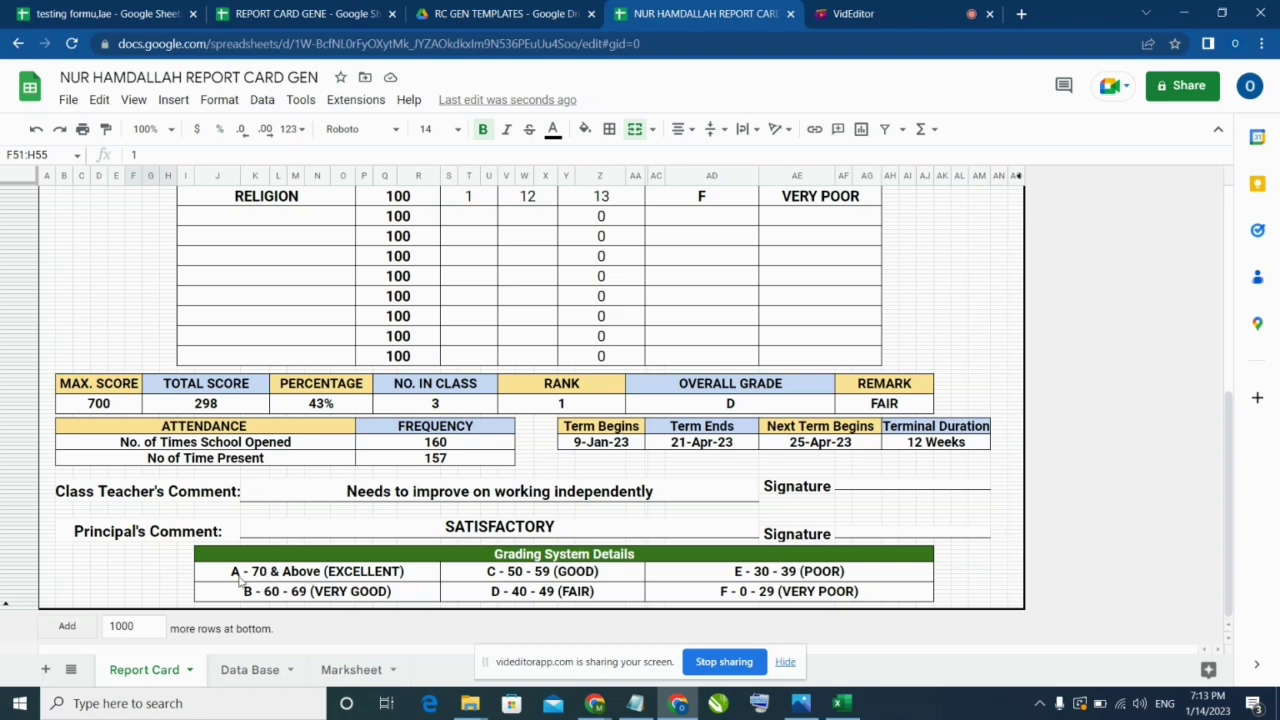
pyautogui.scroll(5, 590, 508)
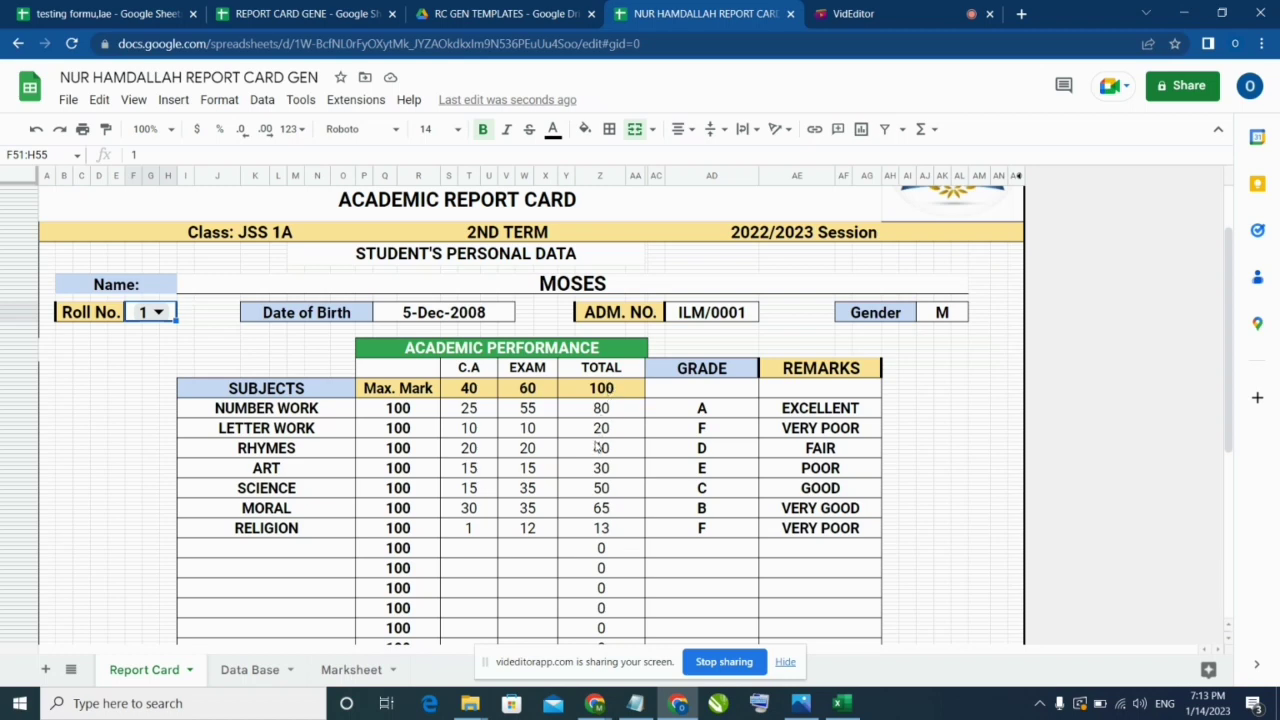
pyautogui.scroll(-1, 613, 451)
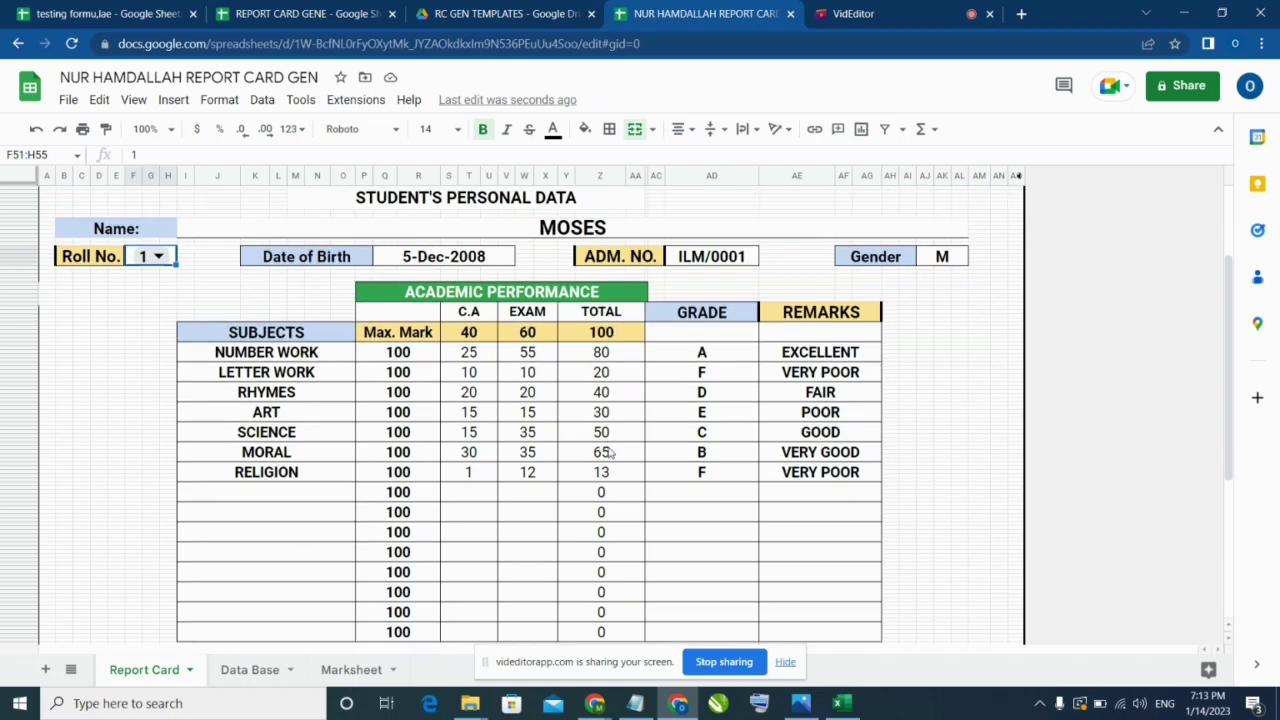
pyautogui.scroll(-1, 769, 413)
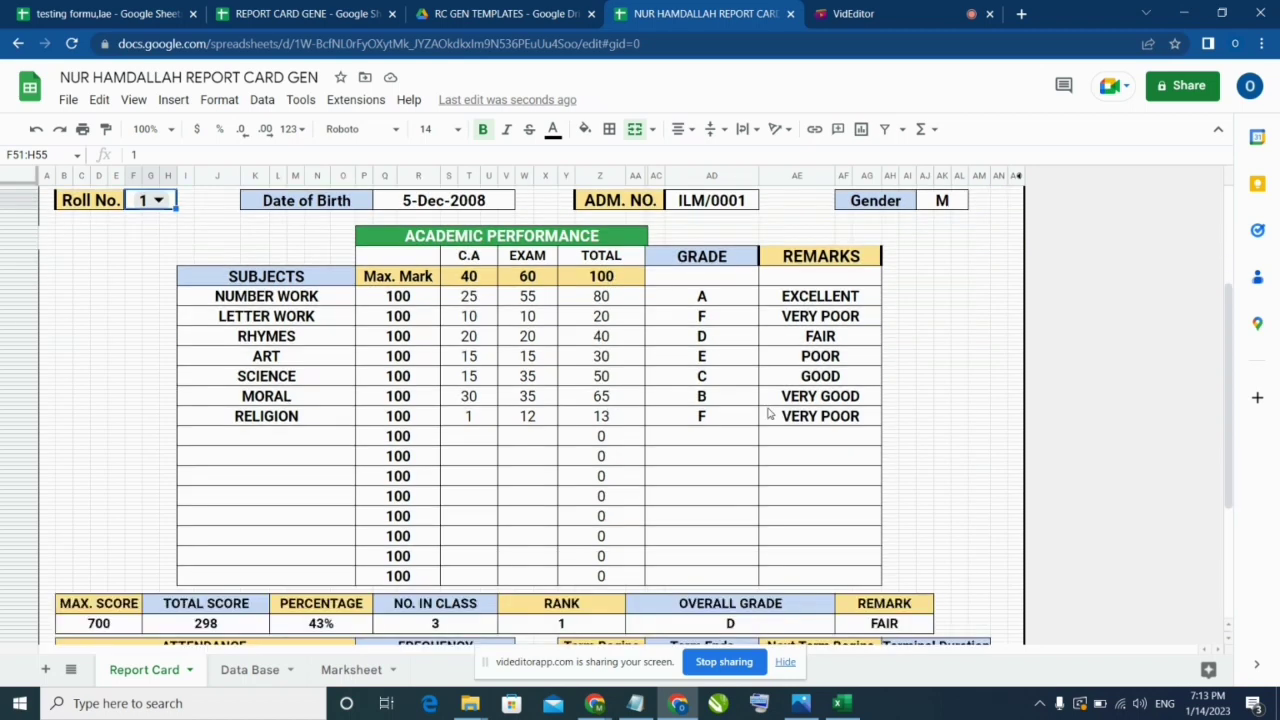
pyautogui.scroll(1, 763, 413)
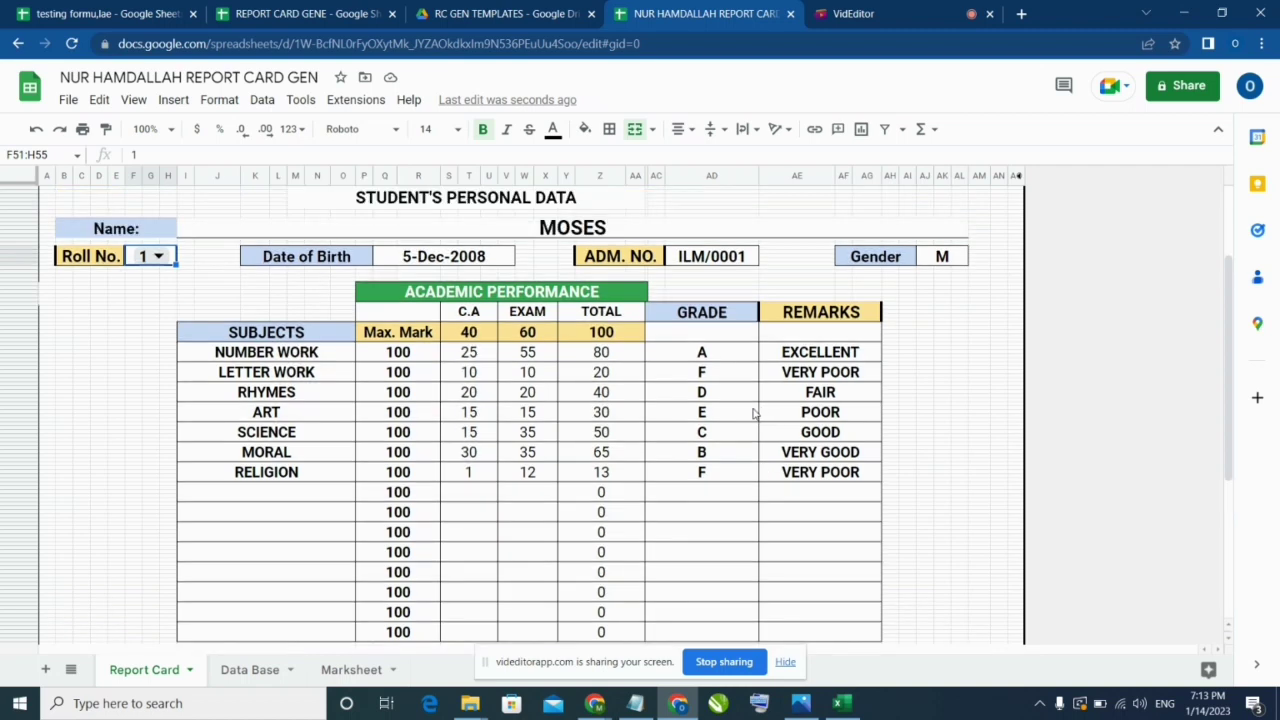
pyautogui.scroll(-1, 757, 417)
pyautogui.scroll(-1, 697, 417)
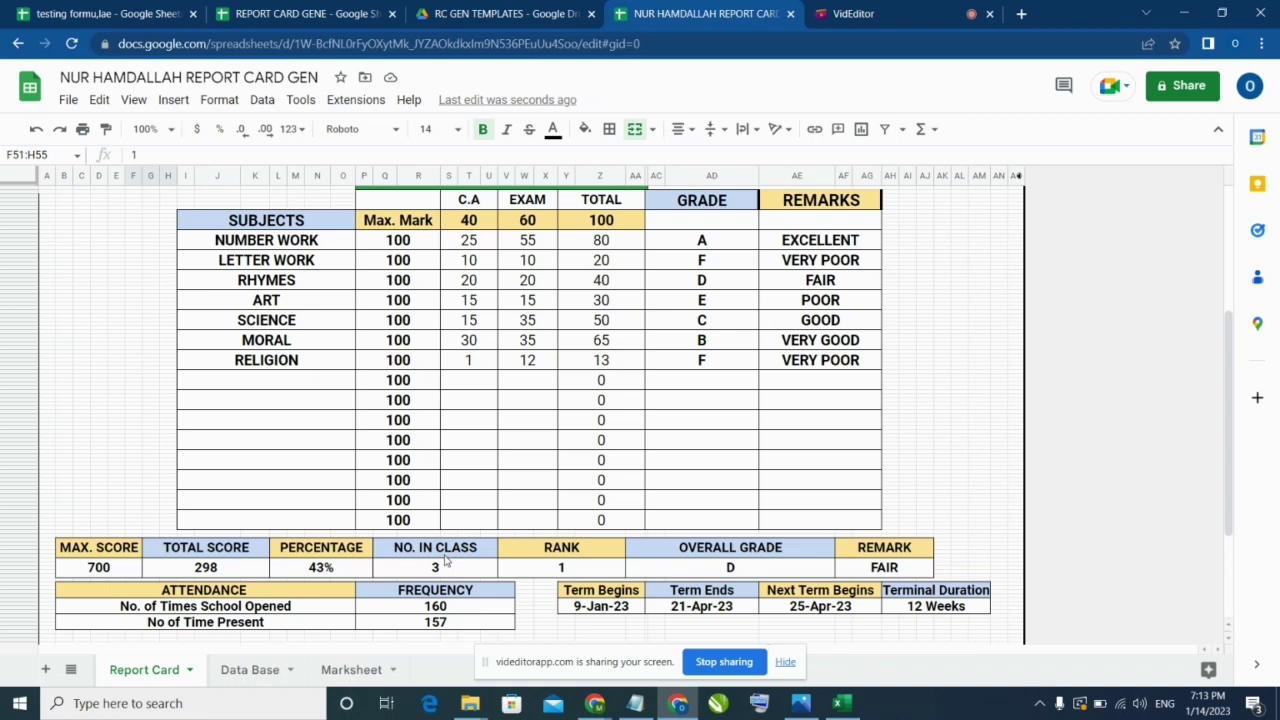
# Step: Compare the Report Card's number in class, rank and attendance with the Data Base records, and read the teacher's and principal's comments
pyautogui.click(266, 668)
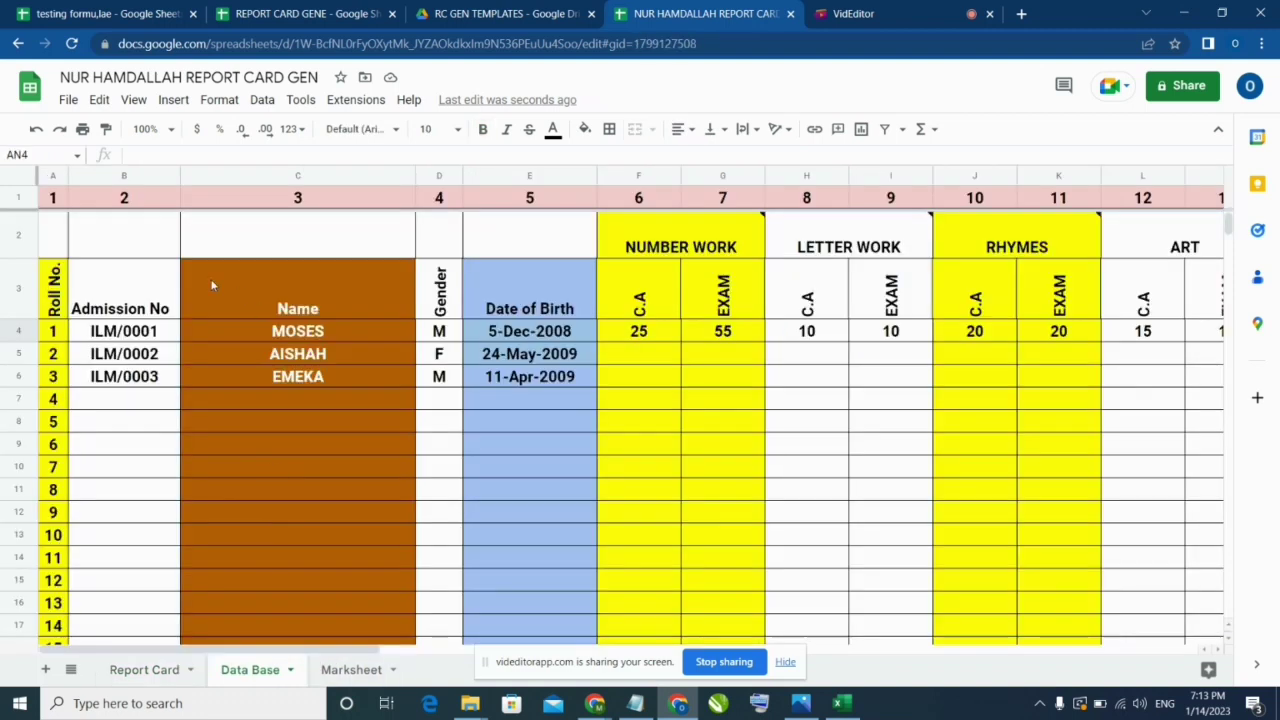
pyautogui.click(160, 679)
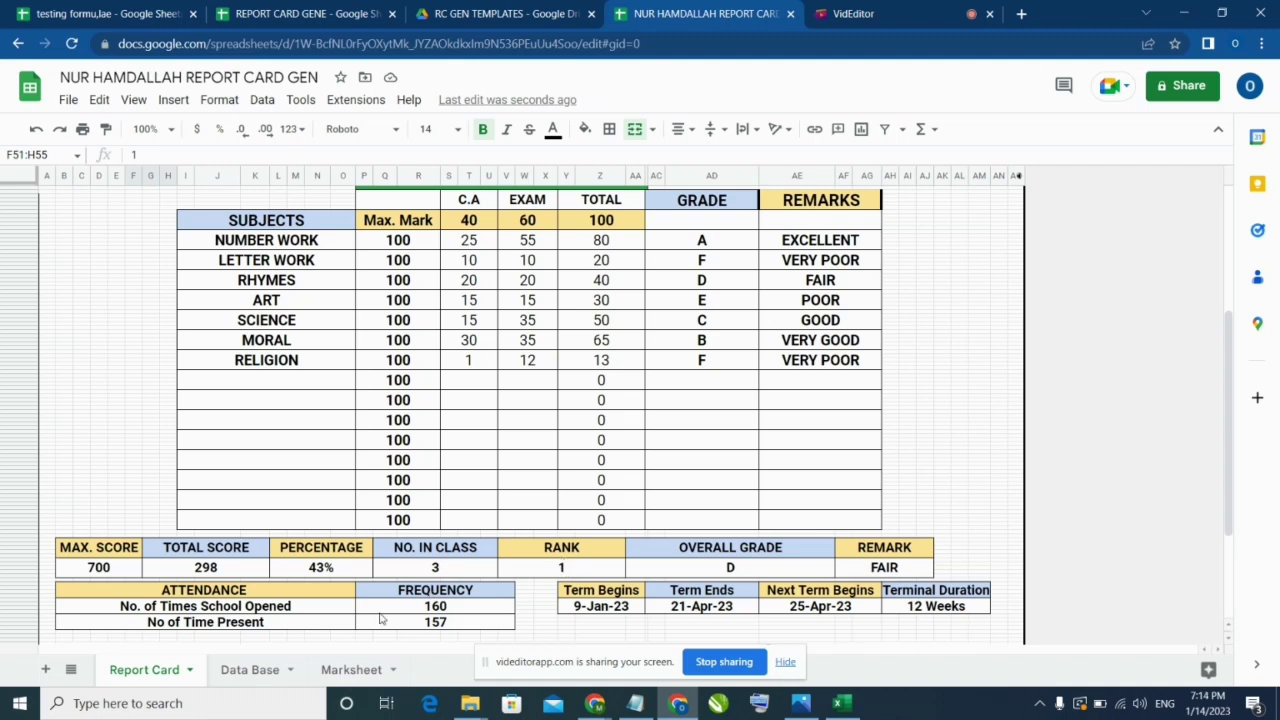
pyautogui.click(252, 672)
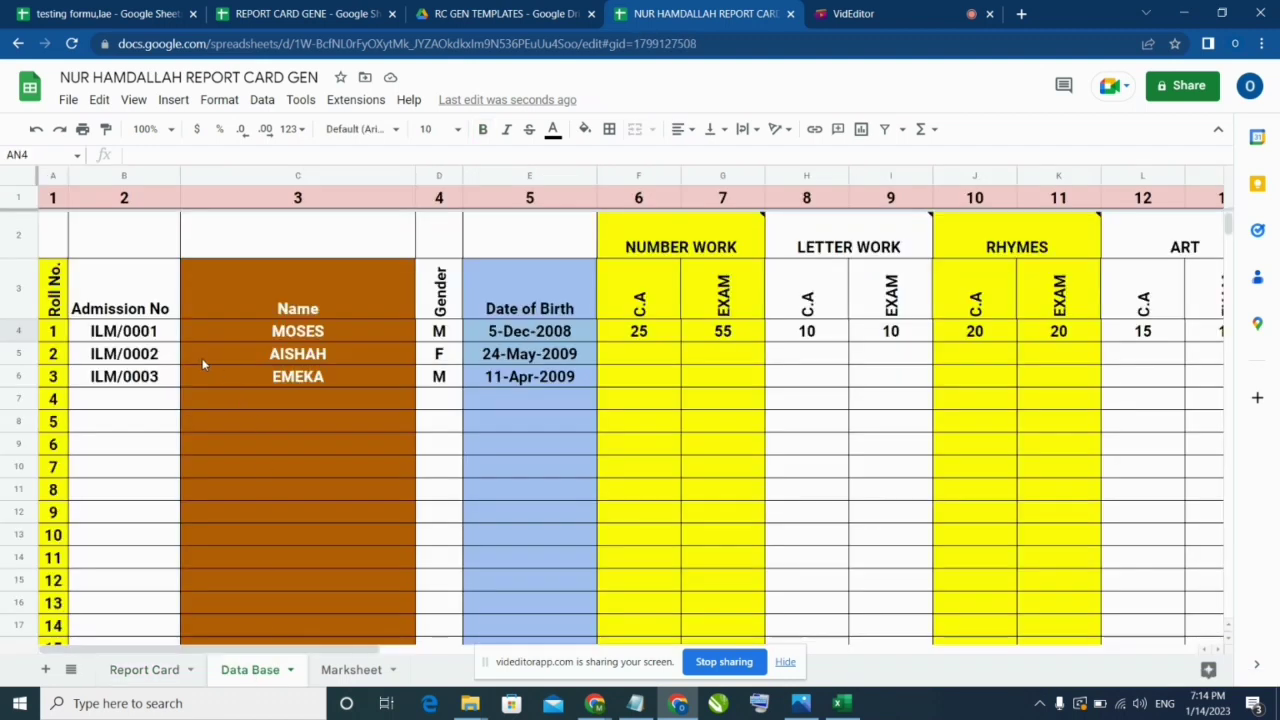
pyautogui.click(182, 673)
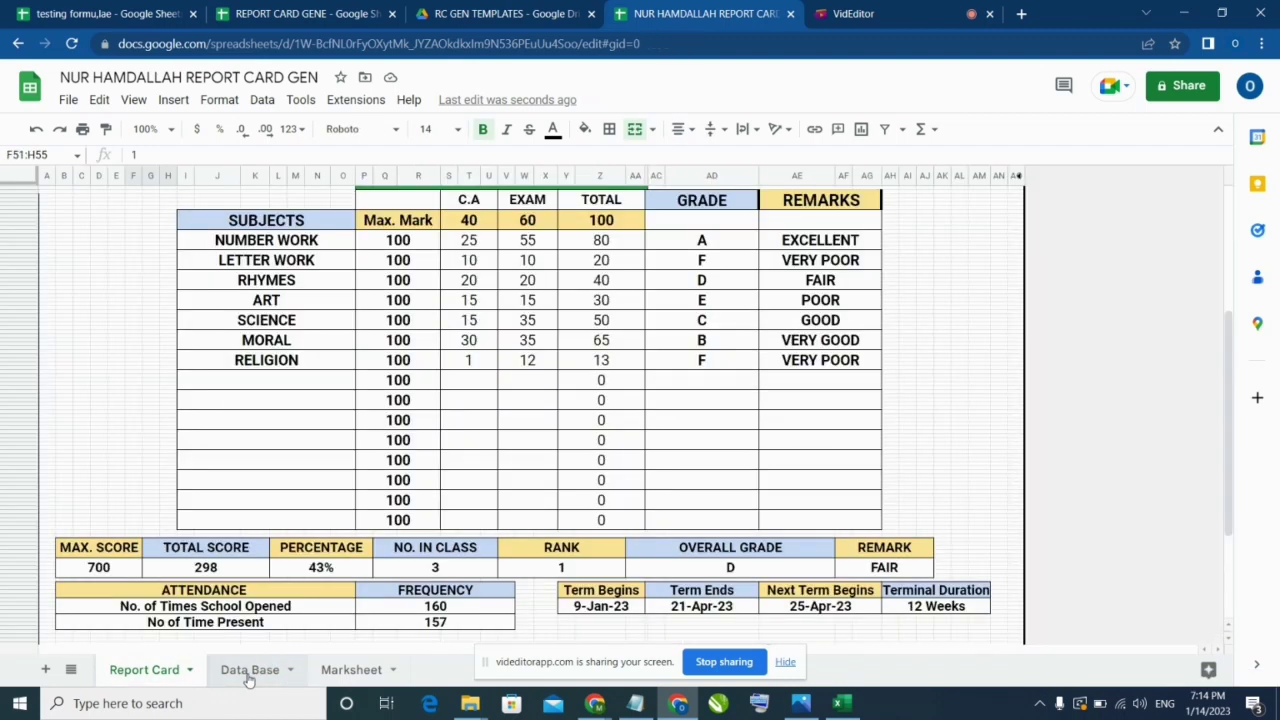
pyautogui.click(249, 672)
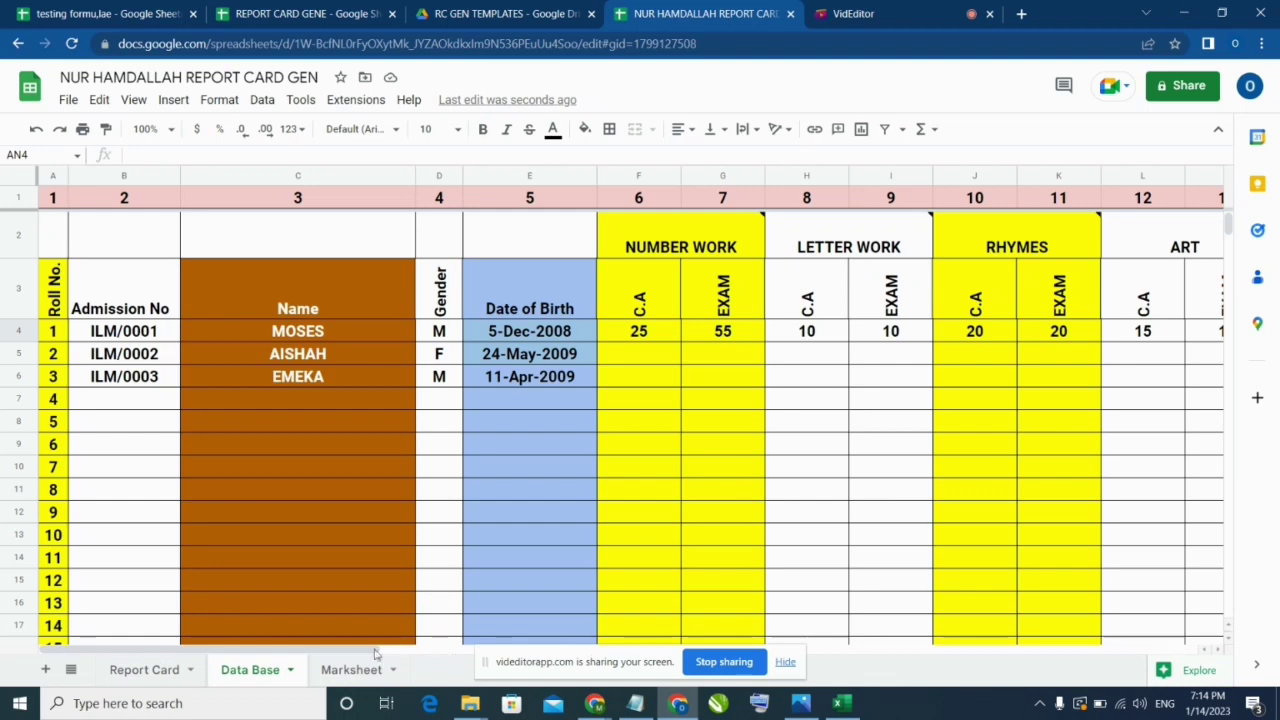
pyautogui.hscroll(1, 422, 657)
pyautogui.hscroll(15, 422, 657)
pyautogui.hscroll(-2, 825, 375)
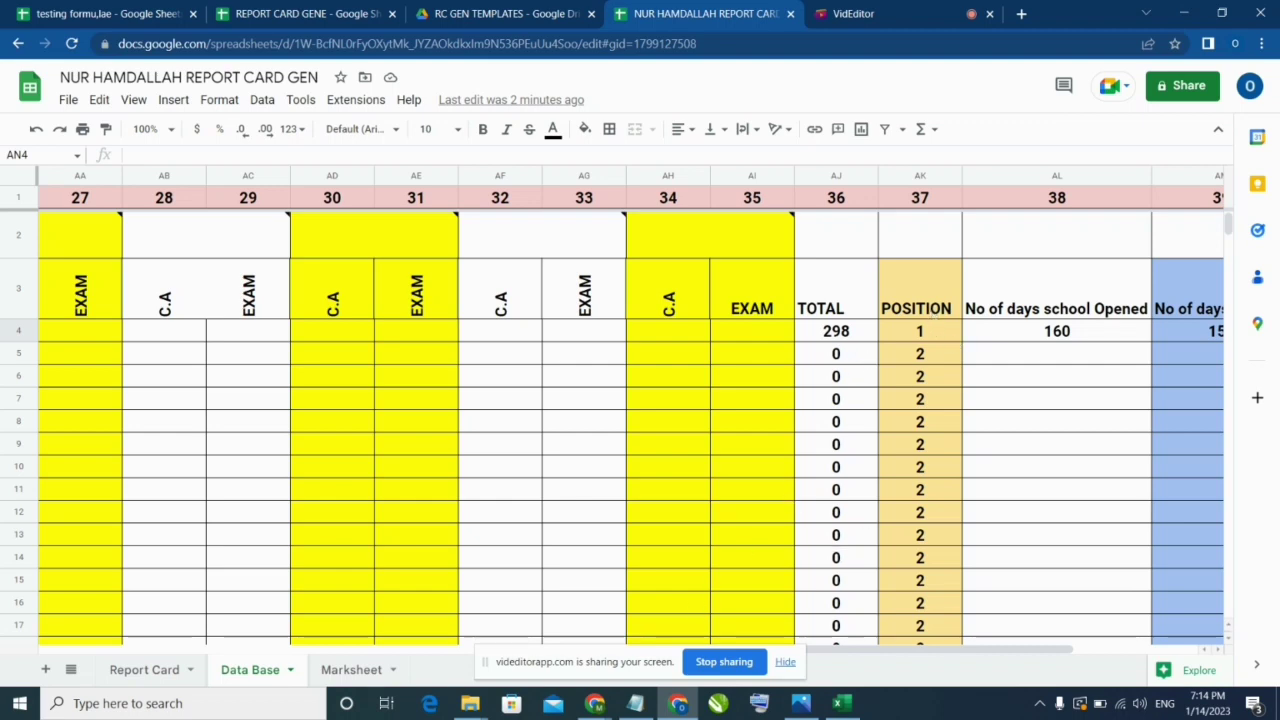
pyautogui.moveTo(791, 652); pyautogui.dragTo(82, 658)
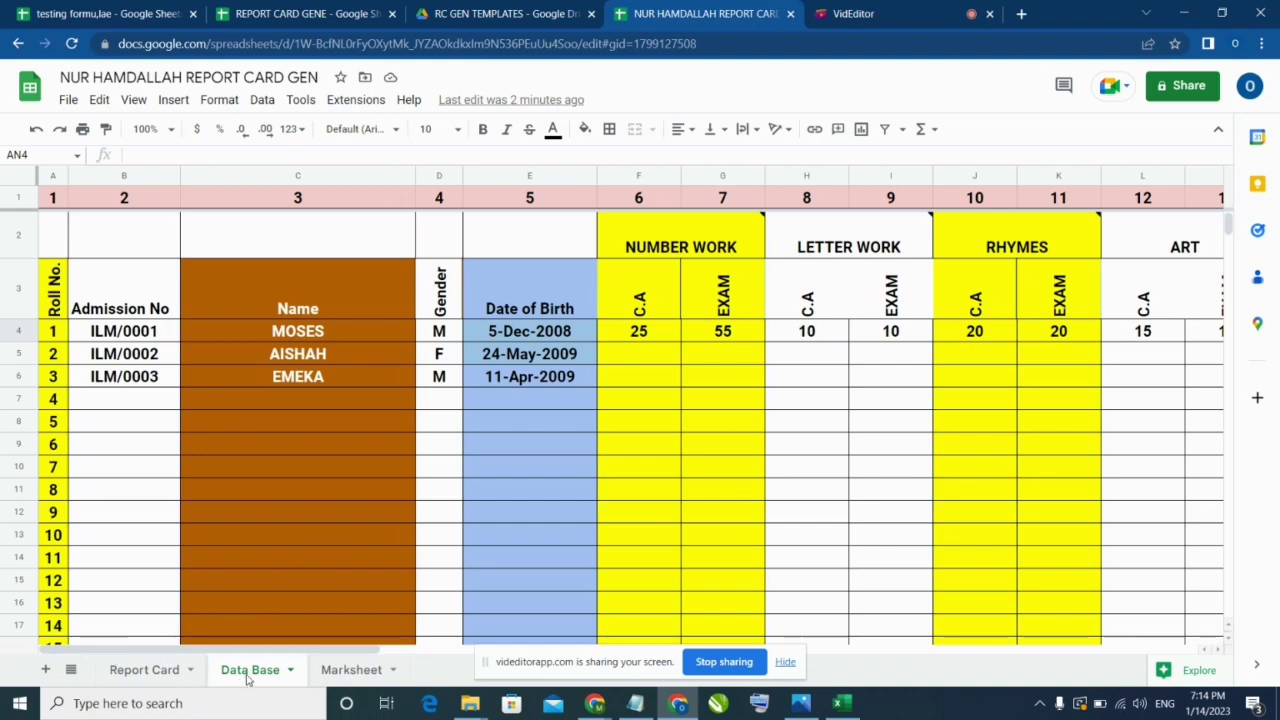
pyautogui.click(160, 670)
pyautogui.scroll(-1, 415, 585)
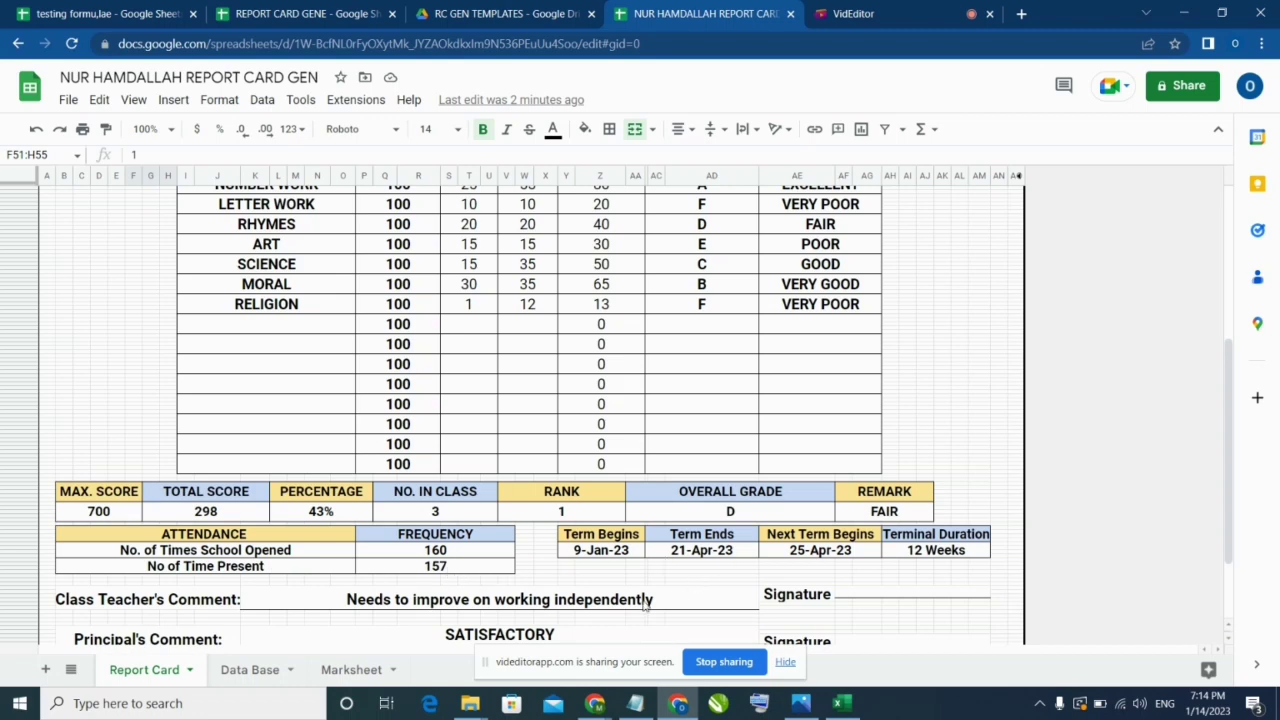
pyautogui.scroll(-1, 592, 602)
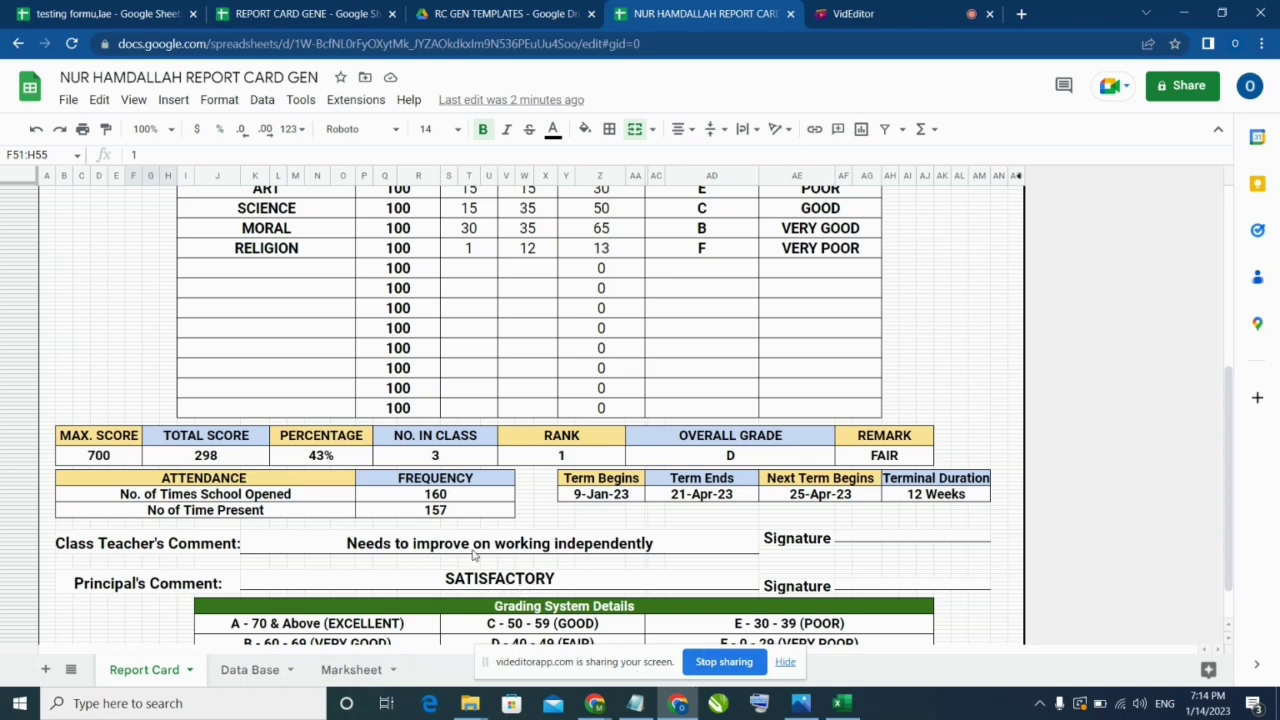
# Step: Look over the first student's Report Card scores and their subject totals, overall total, average score and position on the Marksheet
pyautogui.scroll(5, 410, 521)
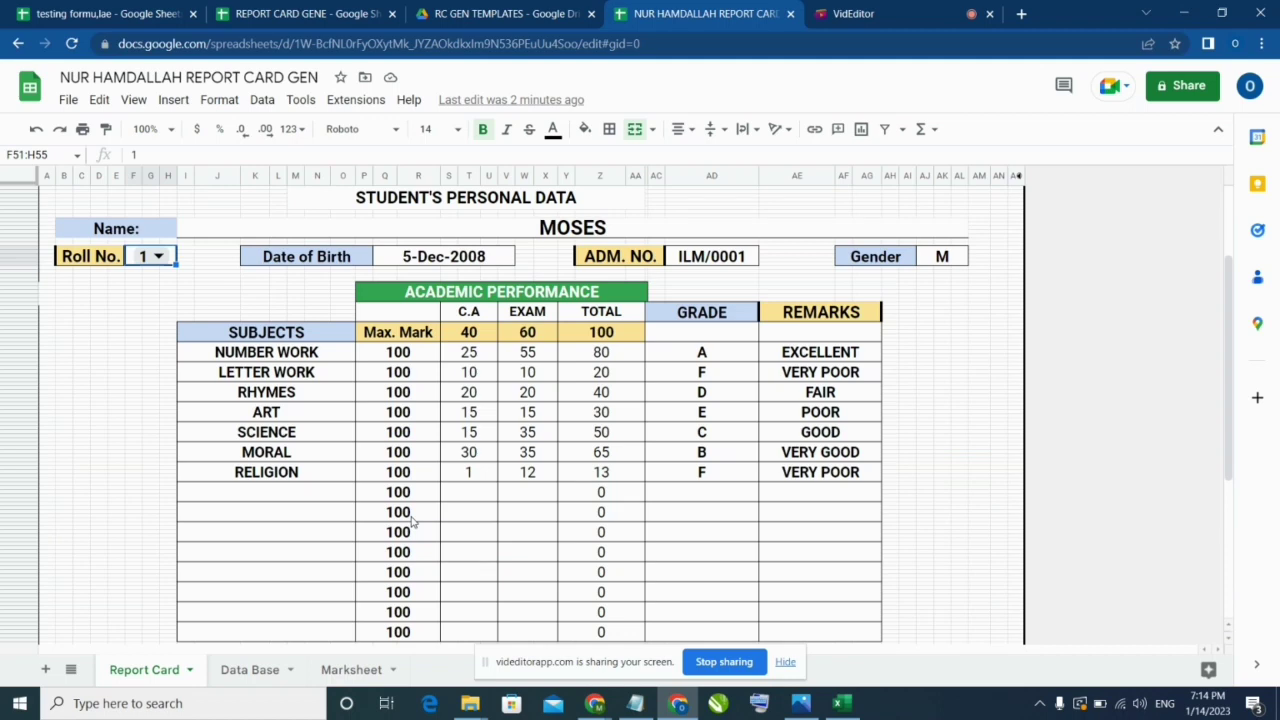
pyautogui.scroll(-1, 413, 521)
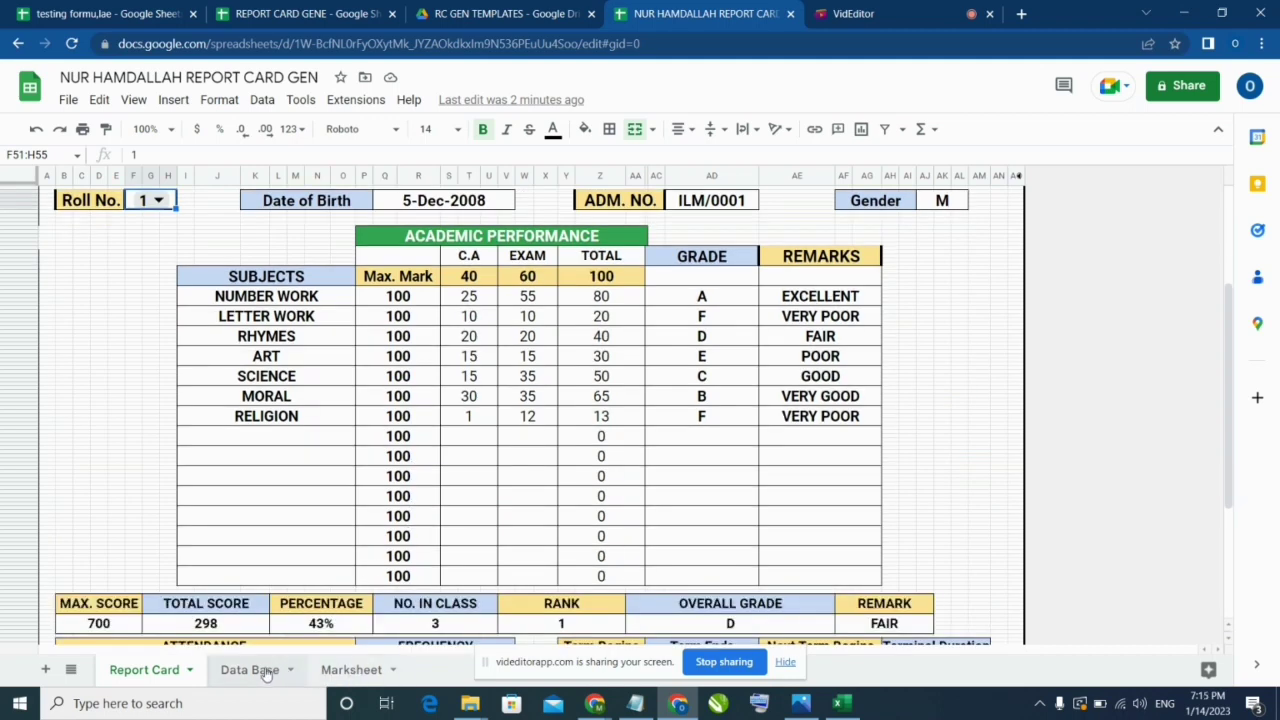
pyautogui.click(340, 670)
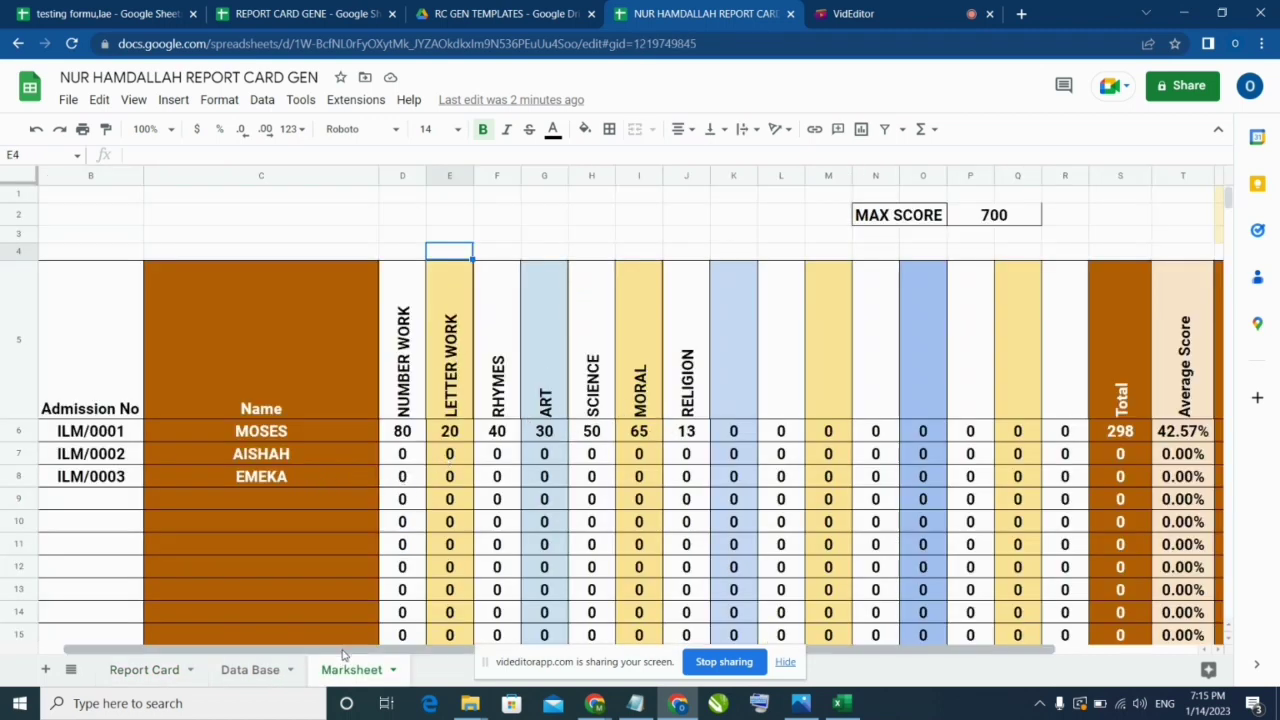
pyautogui.moveTo(344, 650); pyautogui.dragTo(468, 652)
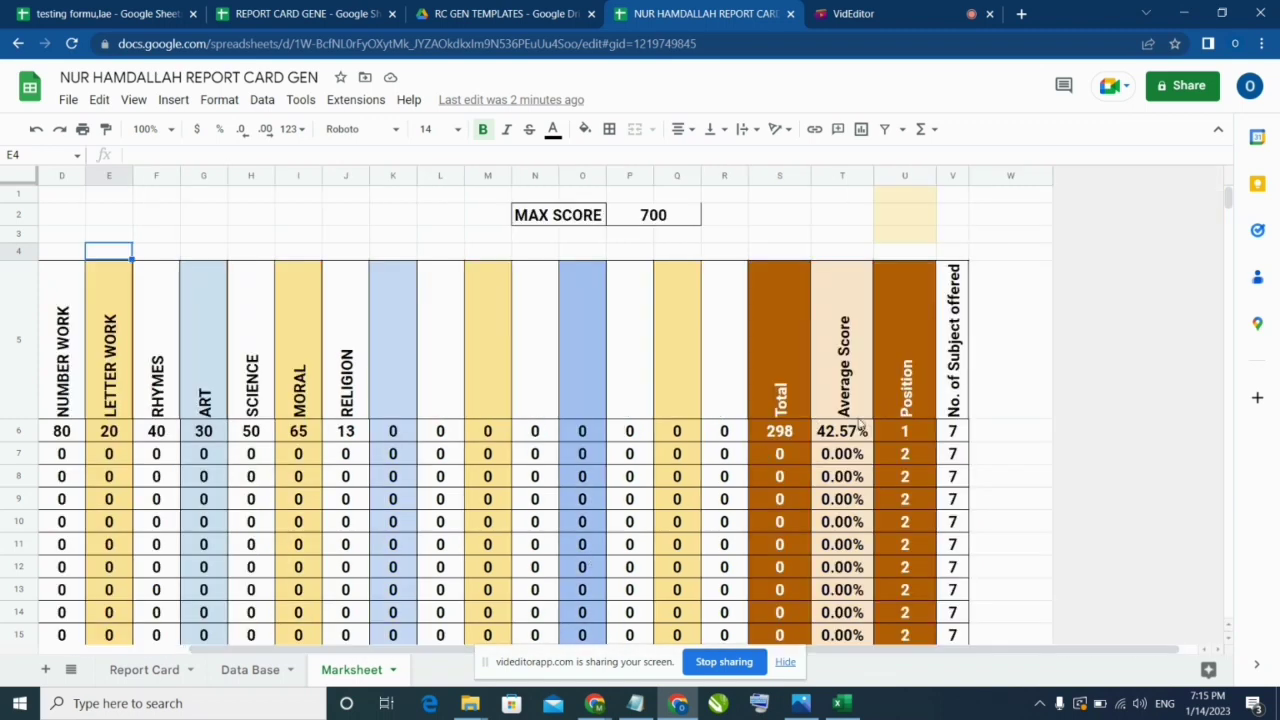
pyautogui.moveTo(416, 651); pyautogui.dragTo(284, 653)
# Step: In the Data Base sheet, enter the second student's Number Work scores of 20 C.A and 50 exam, and Letter Work scores of 15 and 35
pyautogui.click(266, 671)
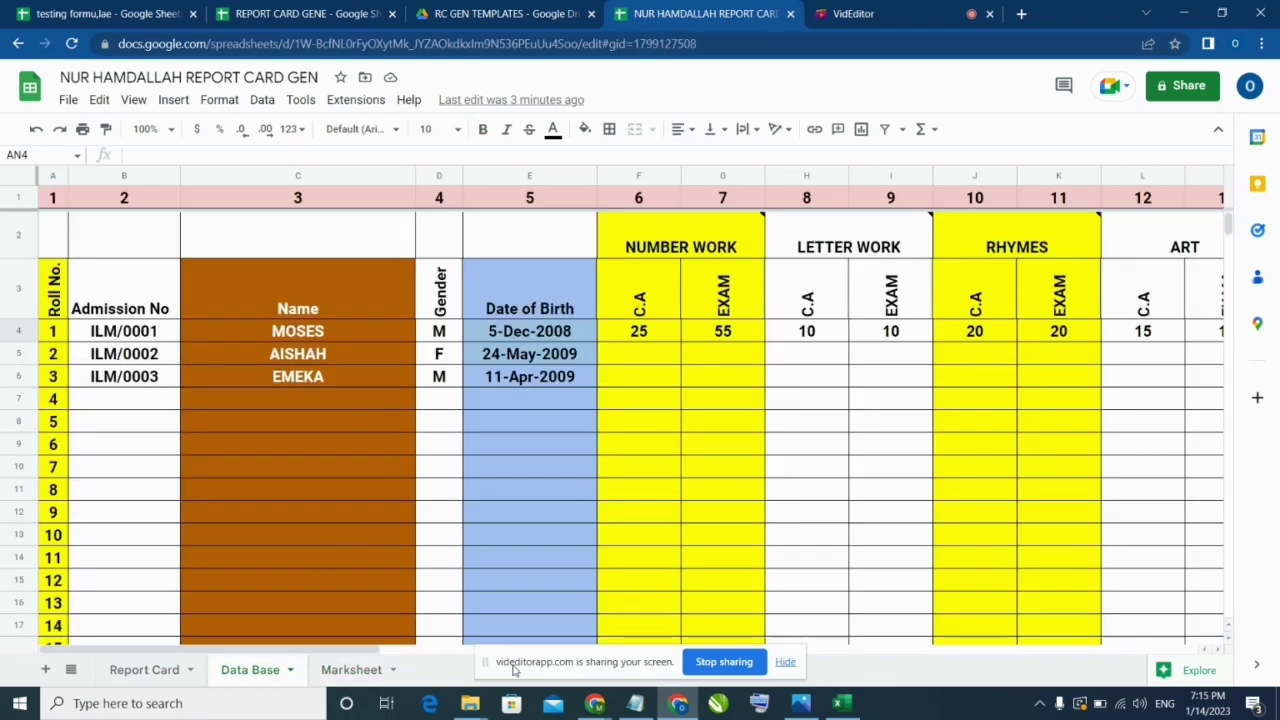
pyautogui.moveTo(366, 651); pyautogui.dragTo(407, 655)
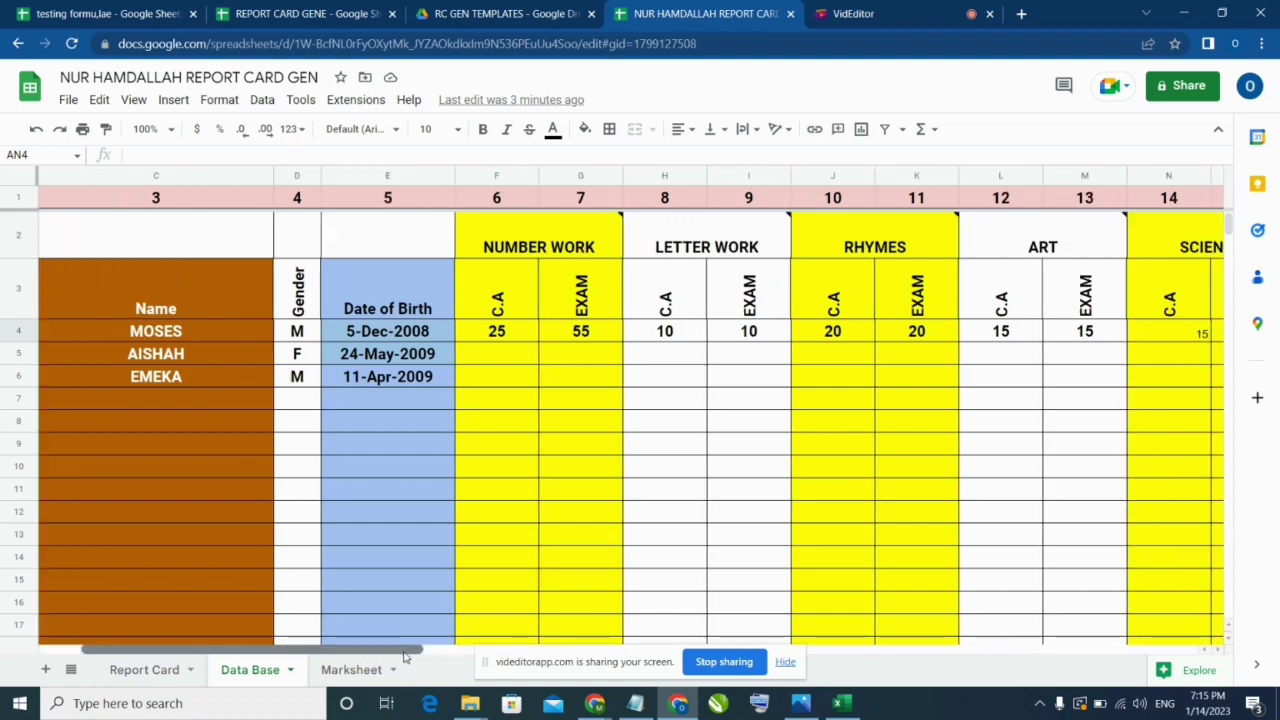
pyautogui.click(516, 354)
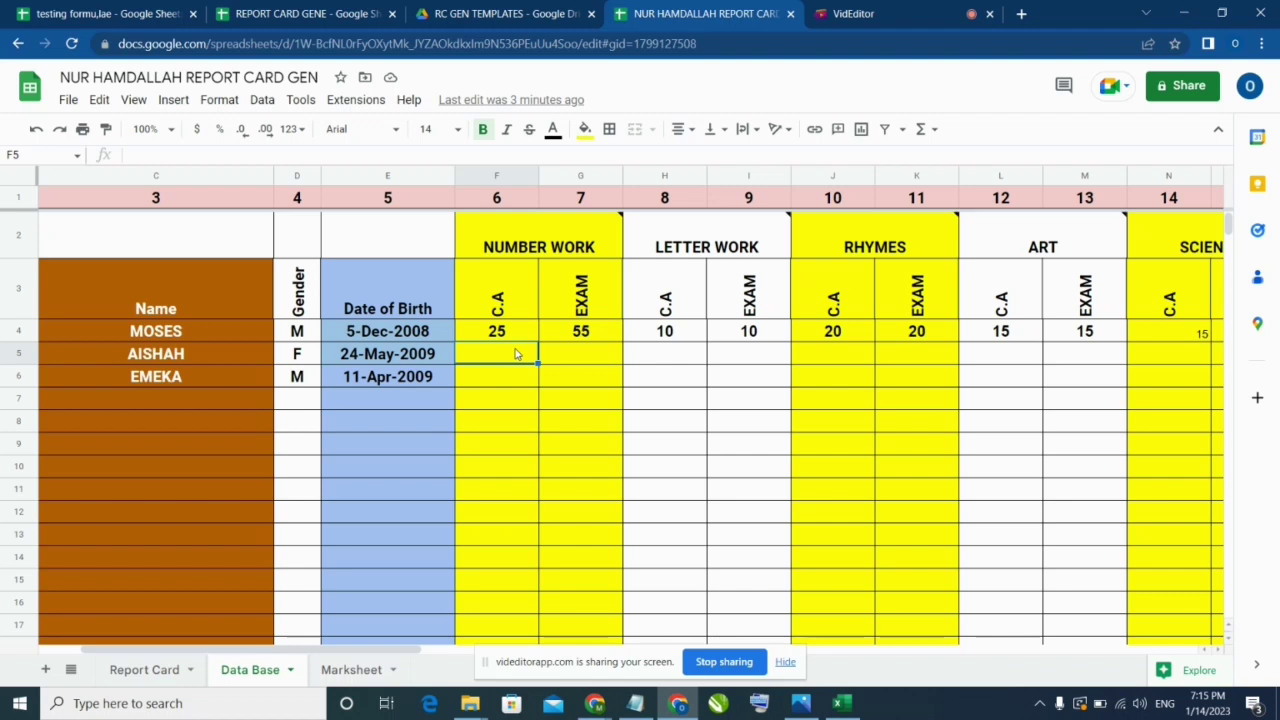
pyautogui.write('20')
pyautogui.press('Tab')
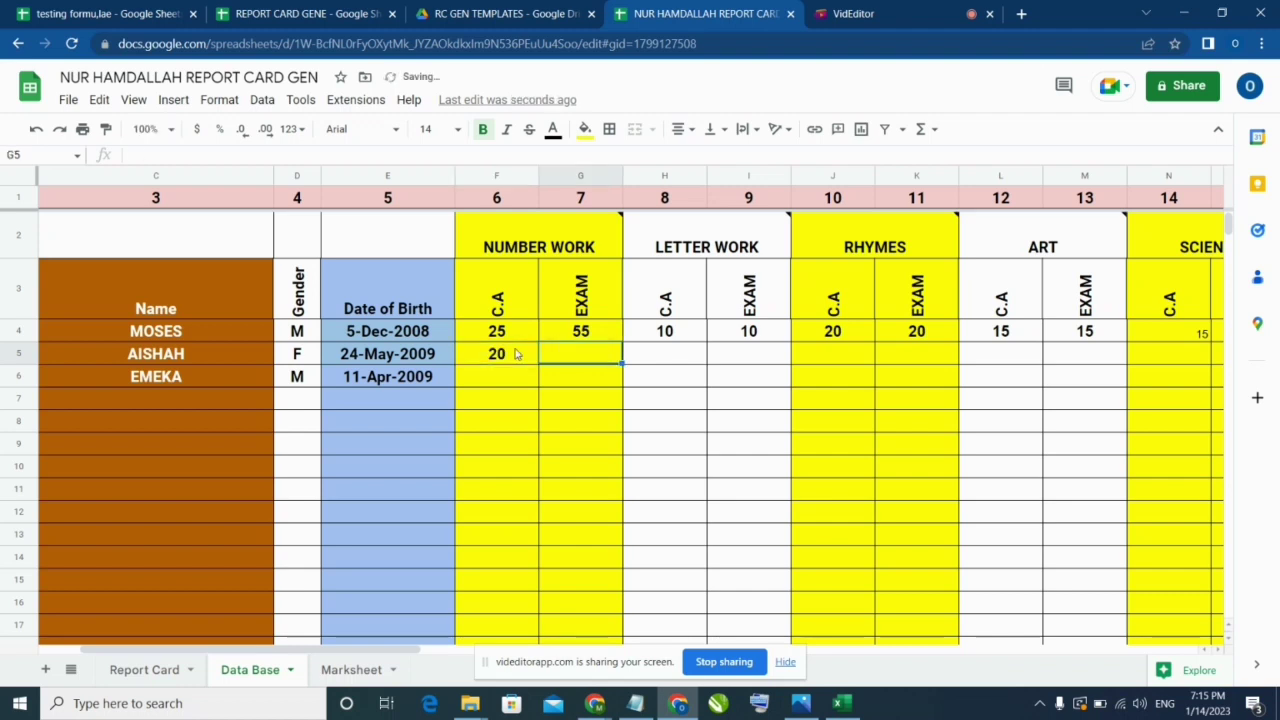
pyautogui.write('50')
pyautogui.press('Tab')
pyautogui.write('15')
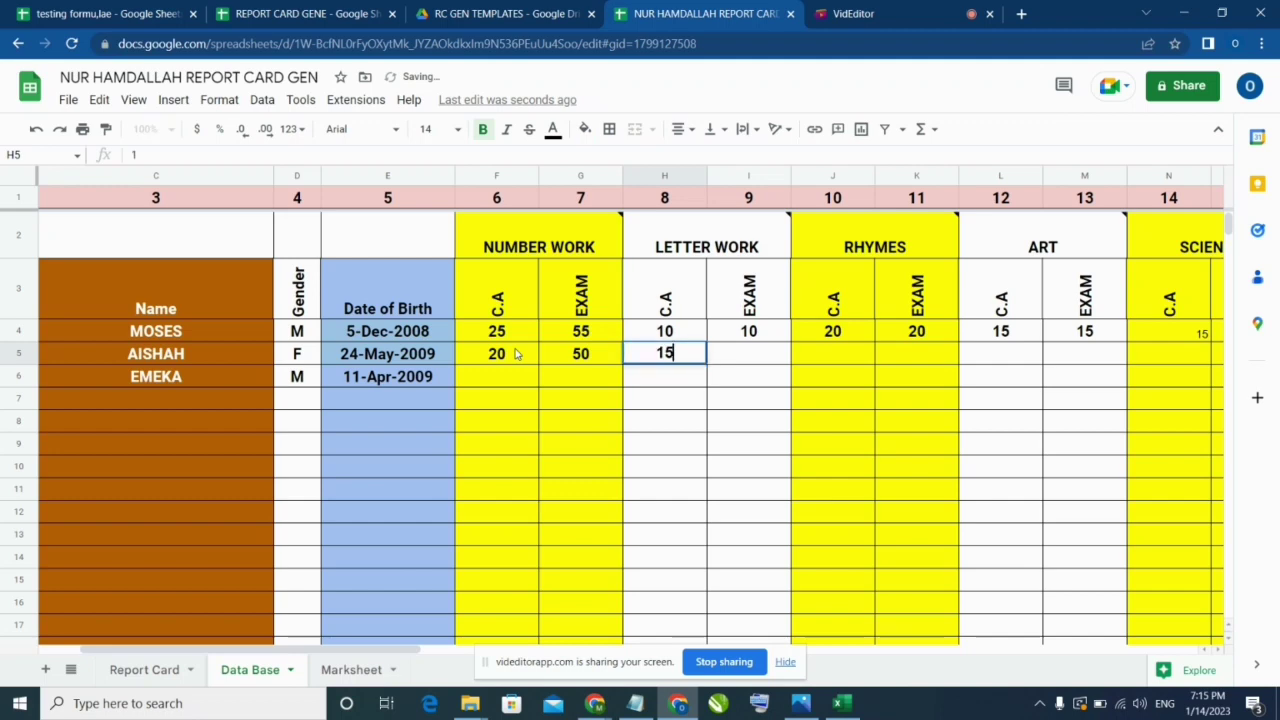
pyautogui.press('Tab')
pyautogui.write('35')
pyautogui.press('Tab')
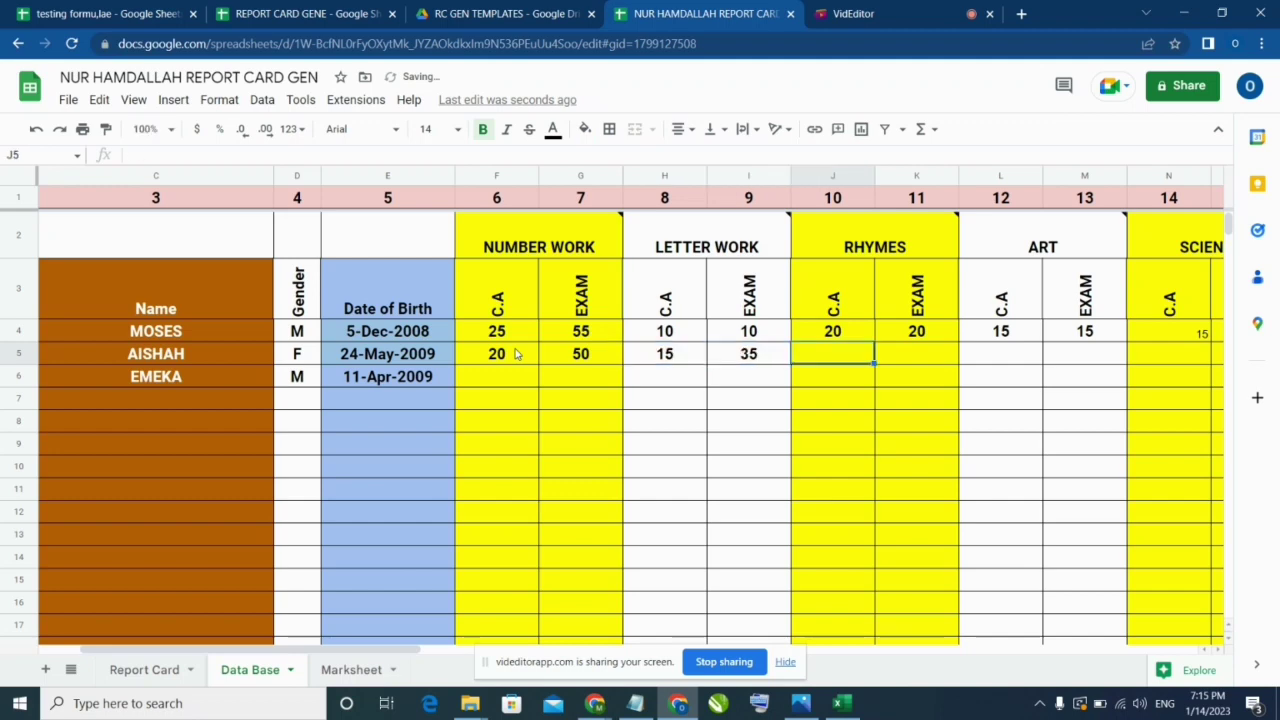
# Step: Fill in the second student's Rhymes scores with 10 C.A and 25 exam, and Art scores with 15 and 40
pyautogui.write('10')
pyautogui.press('Tab')
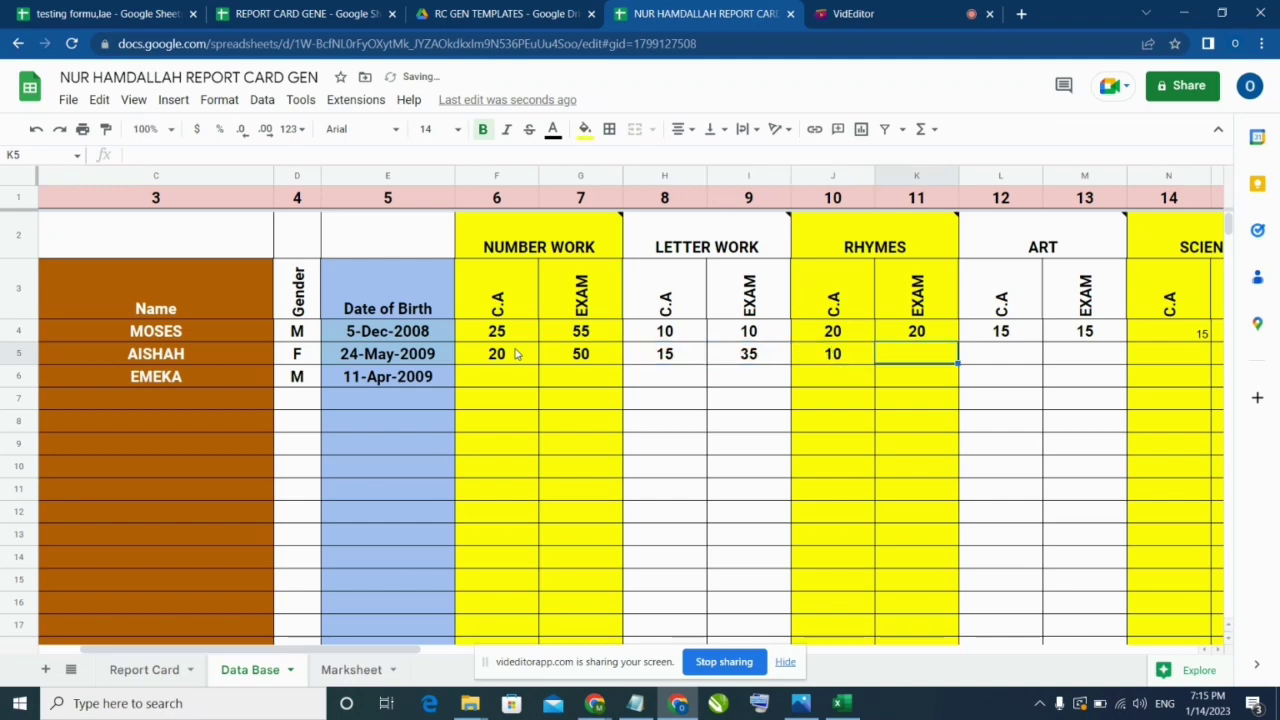
pyautogui.write('25')
pyautogui.press('Tab')
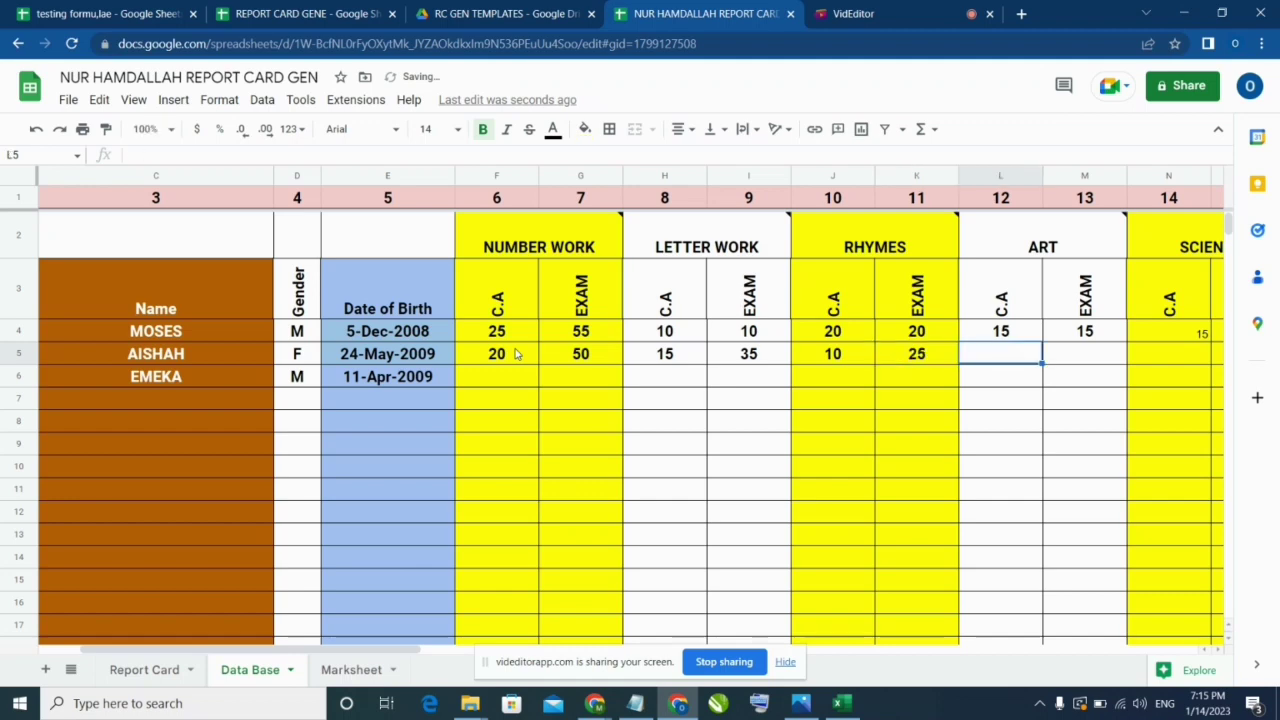
pyautogui.write('15')
pyautogui.press('Tab')
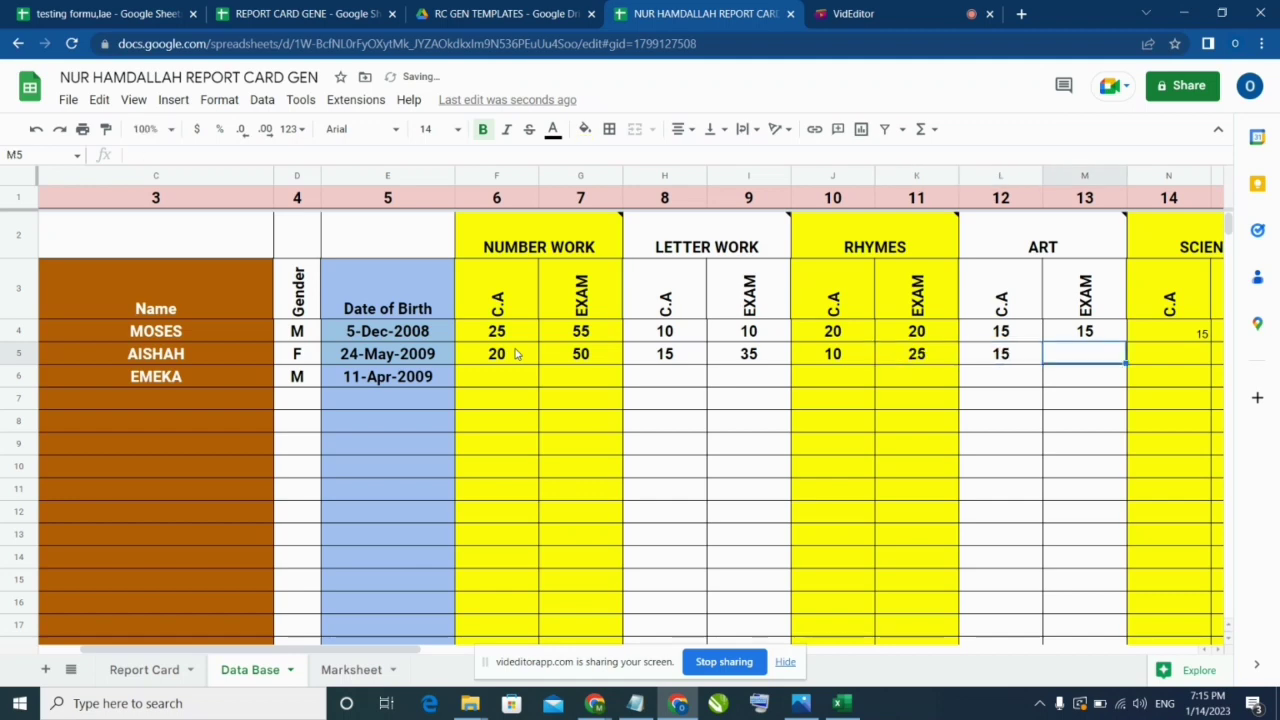
pyautogui.write('40')
pyautogui.press('Tab')
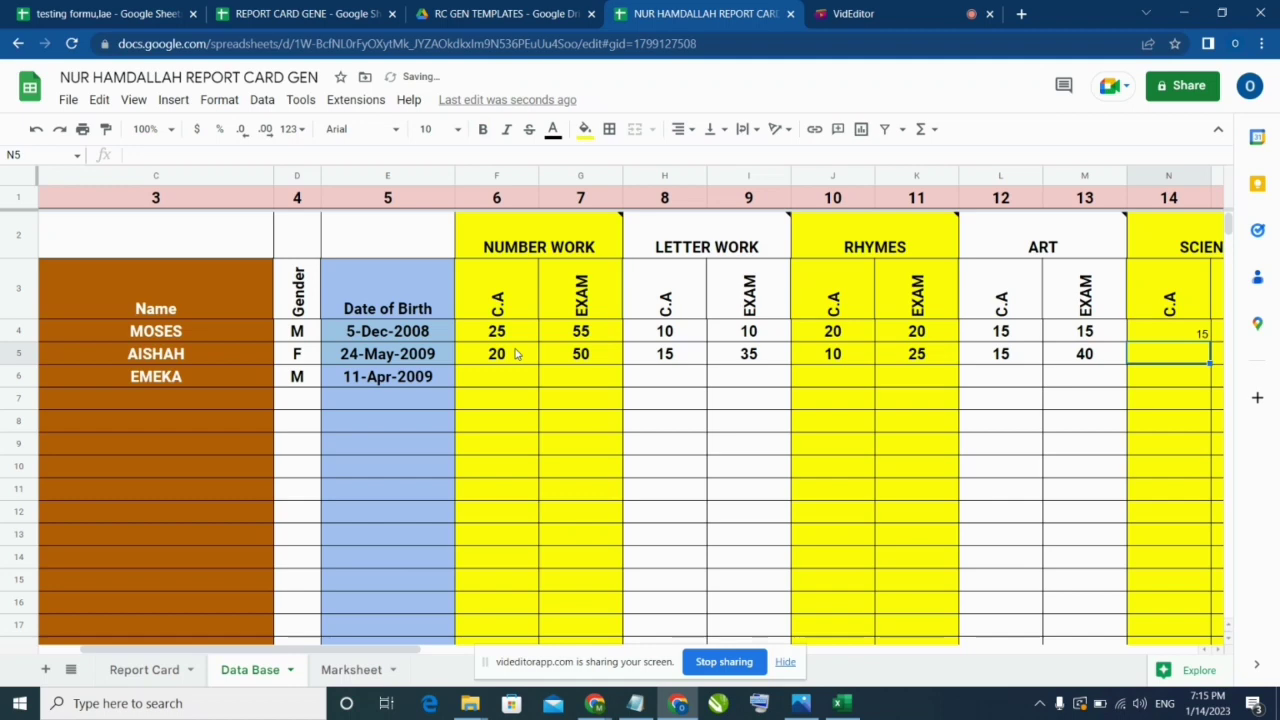
# Step: Record the second student's Science scores as 17 C.A and 51 exam, and Moral scores as 23 and 38
pyautogui.write('17')
pyautogui.press('Tab')
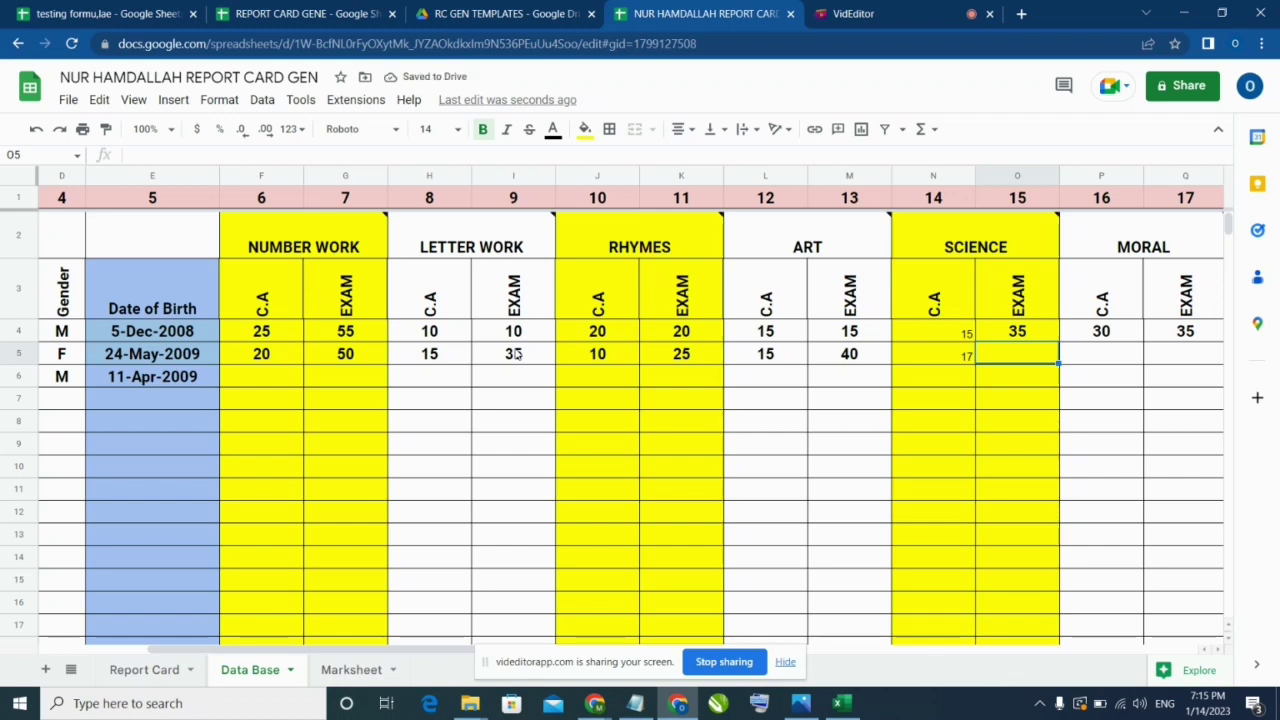
pyautogui.write('51')
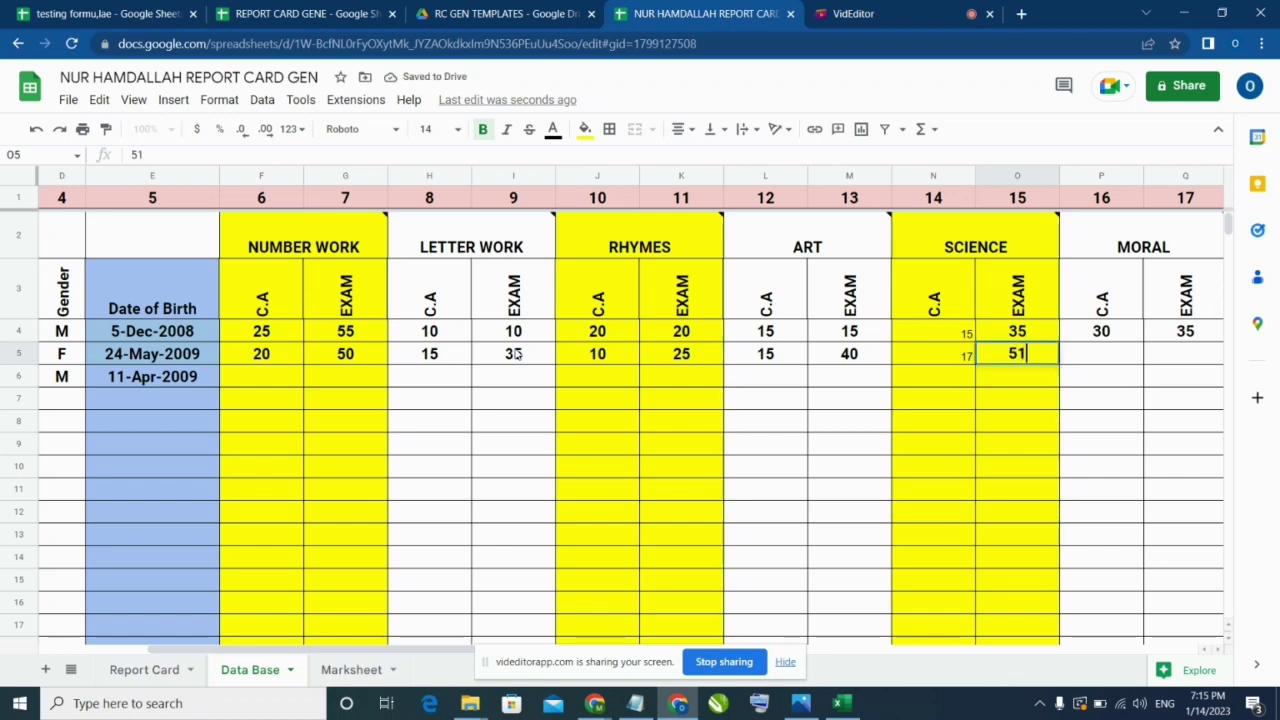
pyautogui.press('Tab')
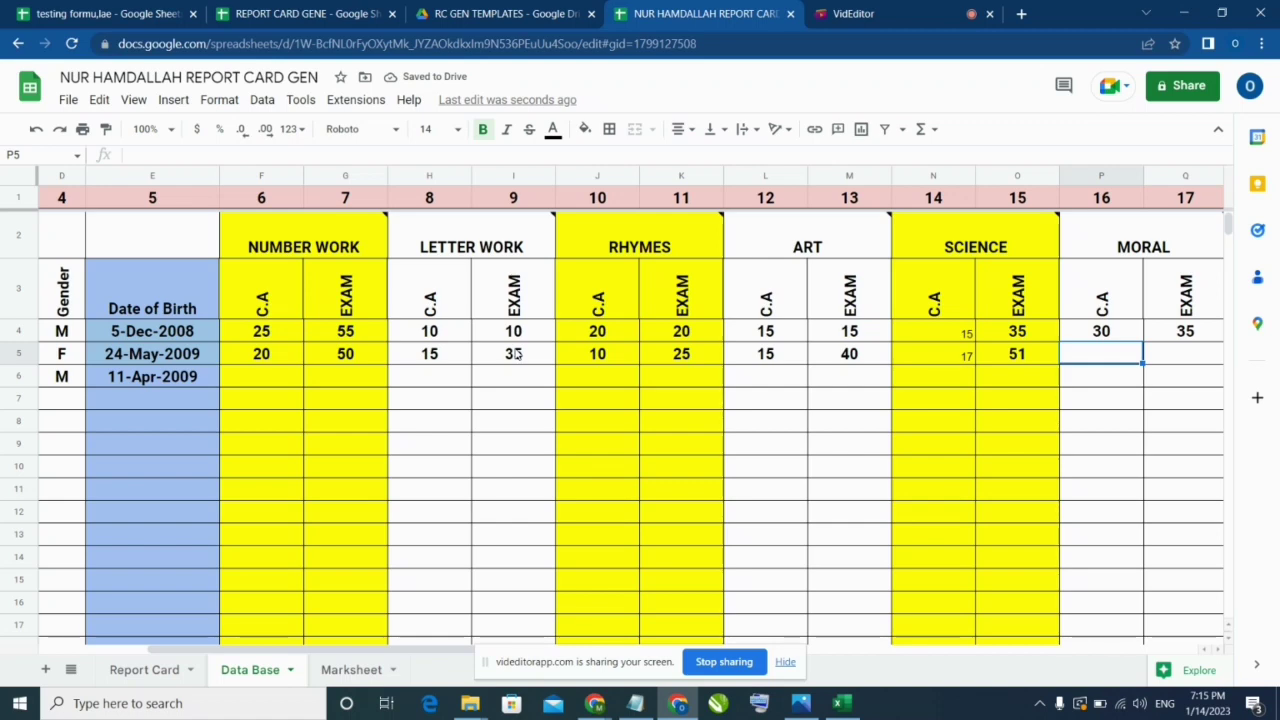
pyautogui.write('23')
pyautogui.press('Tab')
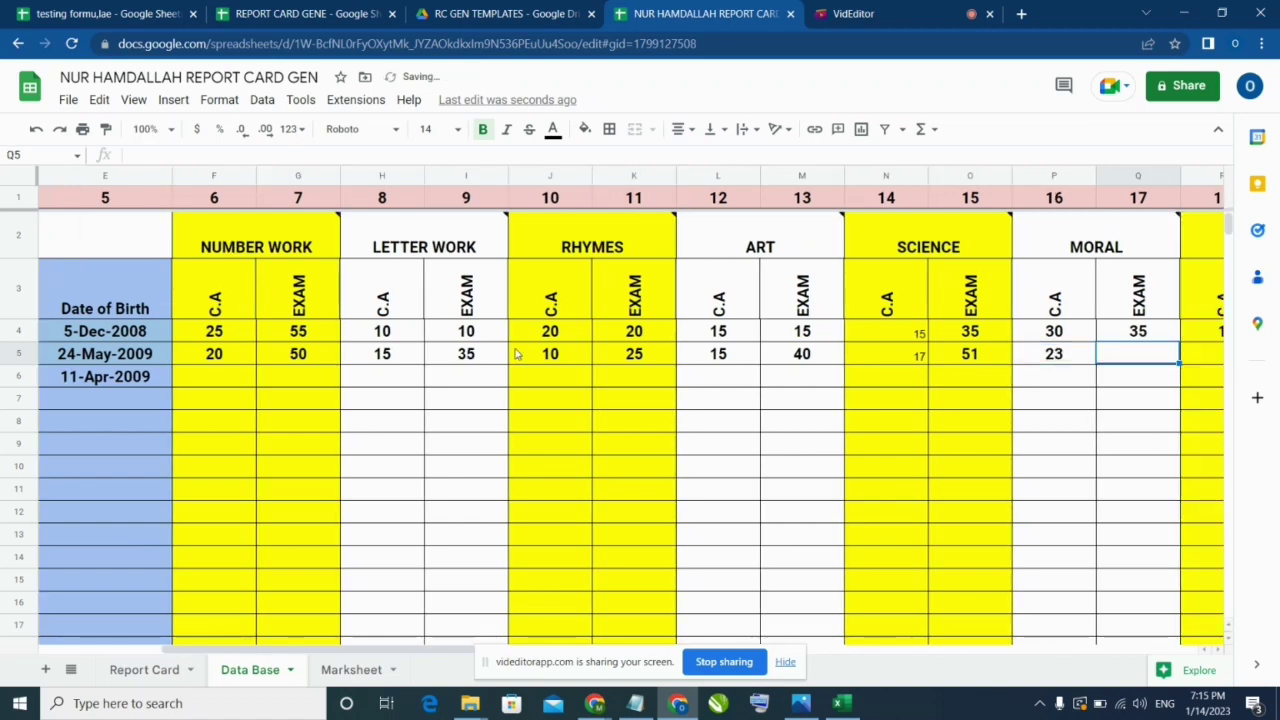
pyautogui.write('38')
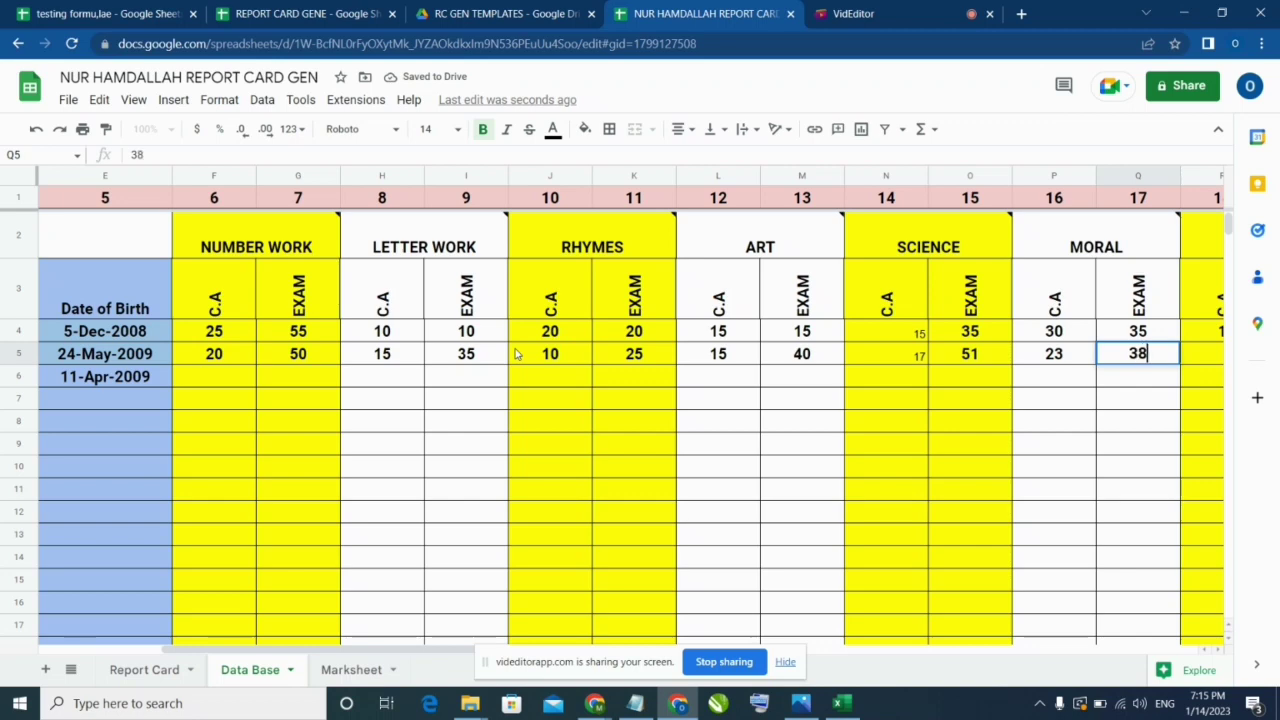
pyautogui.press('Tab')
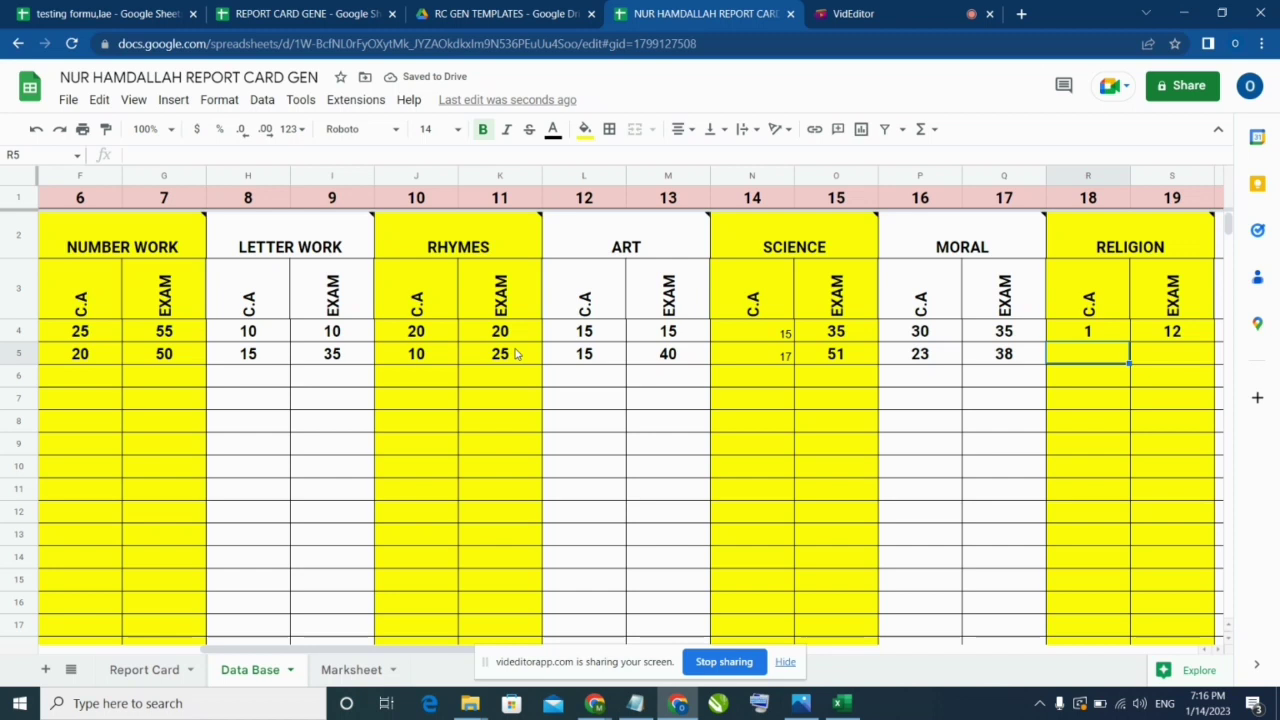
# Step: Enter the second student's Religion scores of 2 C.A and 40 exam
pyautogui.write('2')
pyautogui.press('Tab')
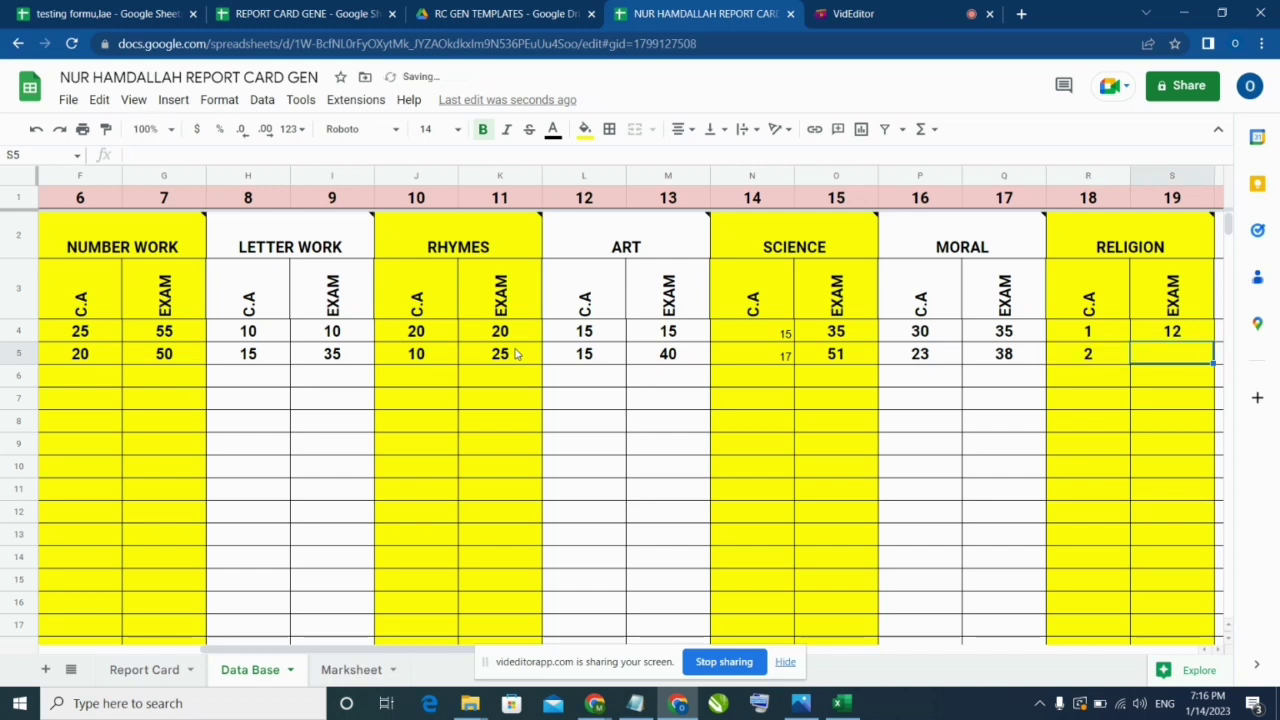
pyautogui.write('15')
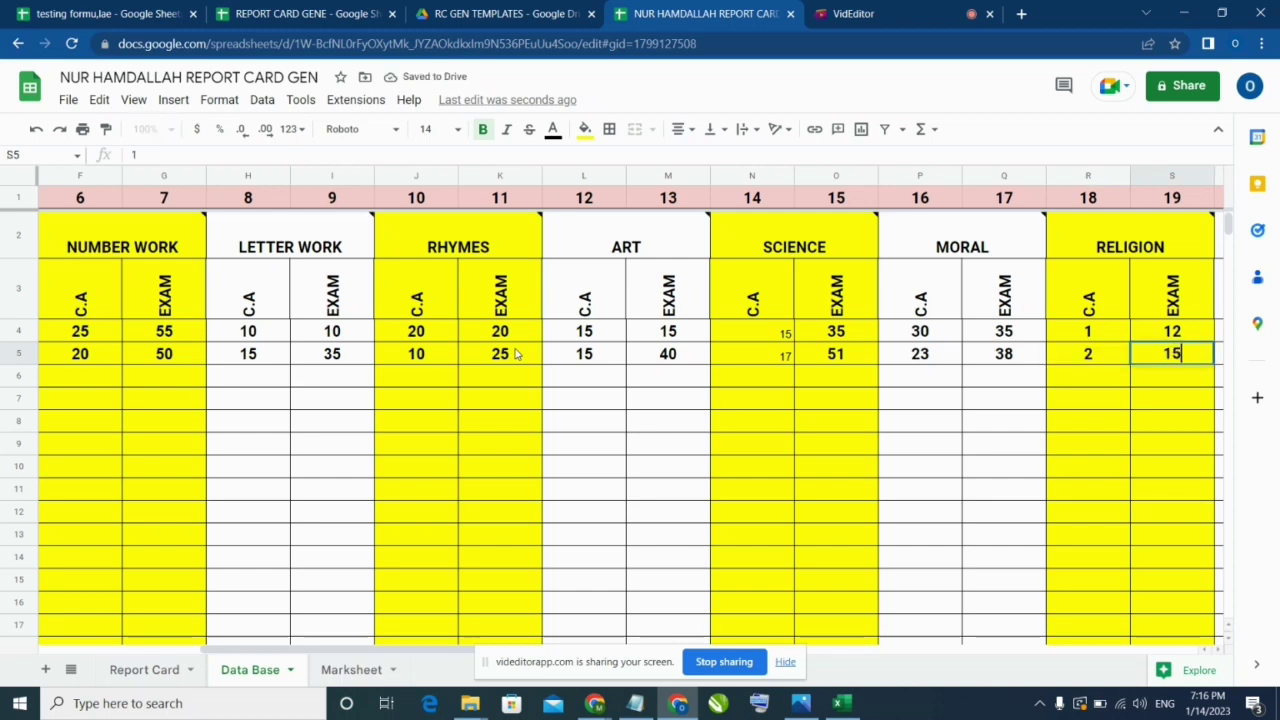
pyautogui.press('BackSpace')
pyautogui.press('BackSpace')
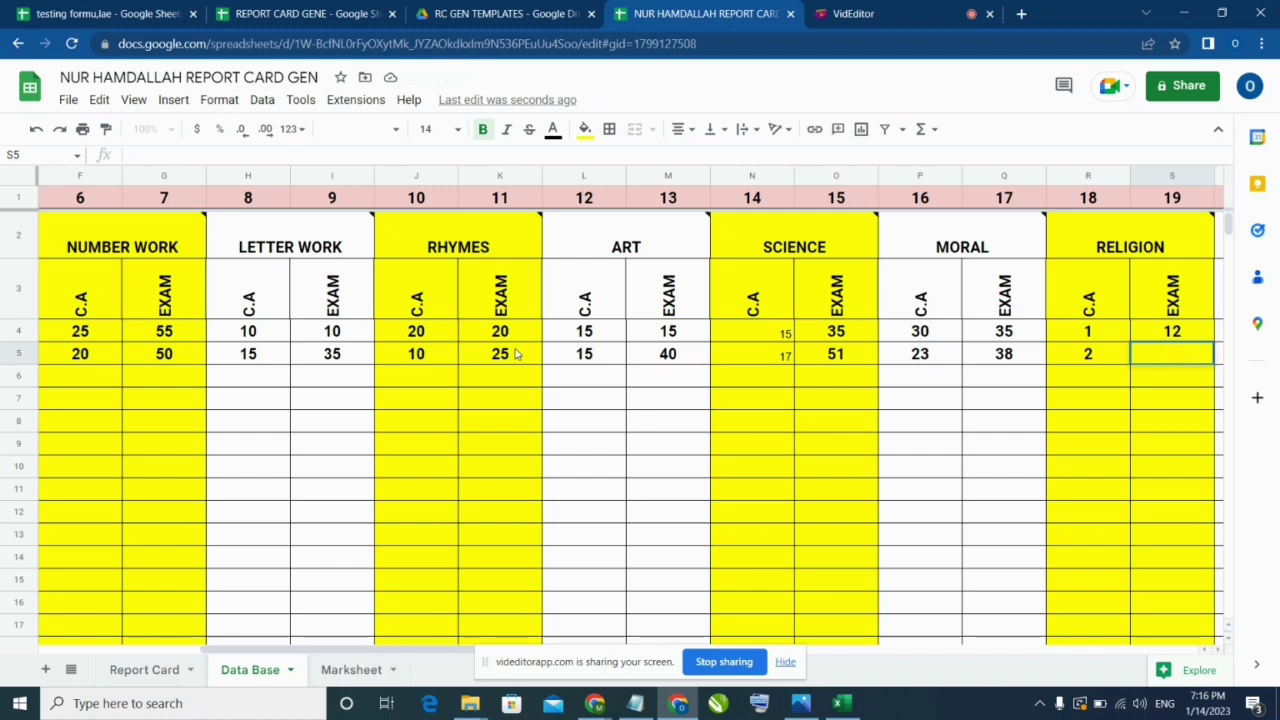
pyautogui.write('4')
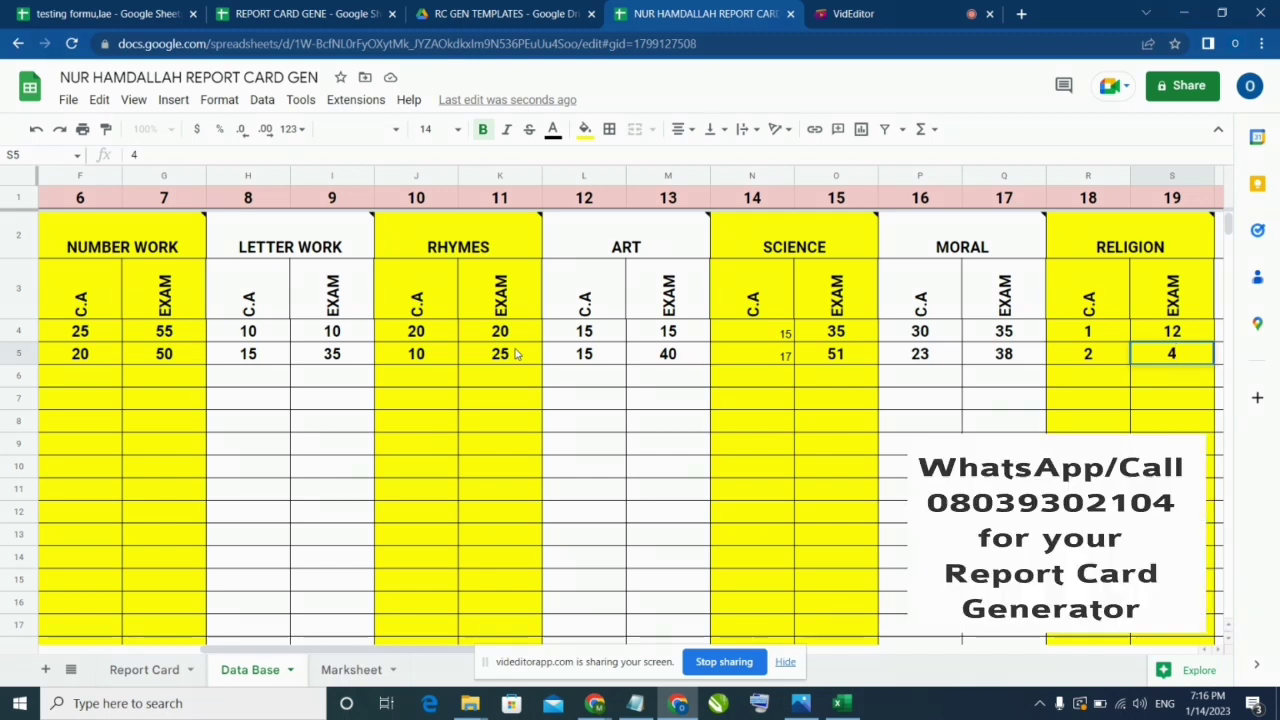
pyautogui.write('0')
pyautogui.press('Tab')
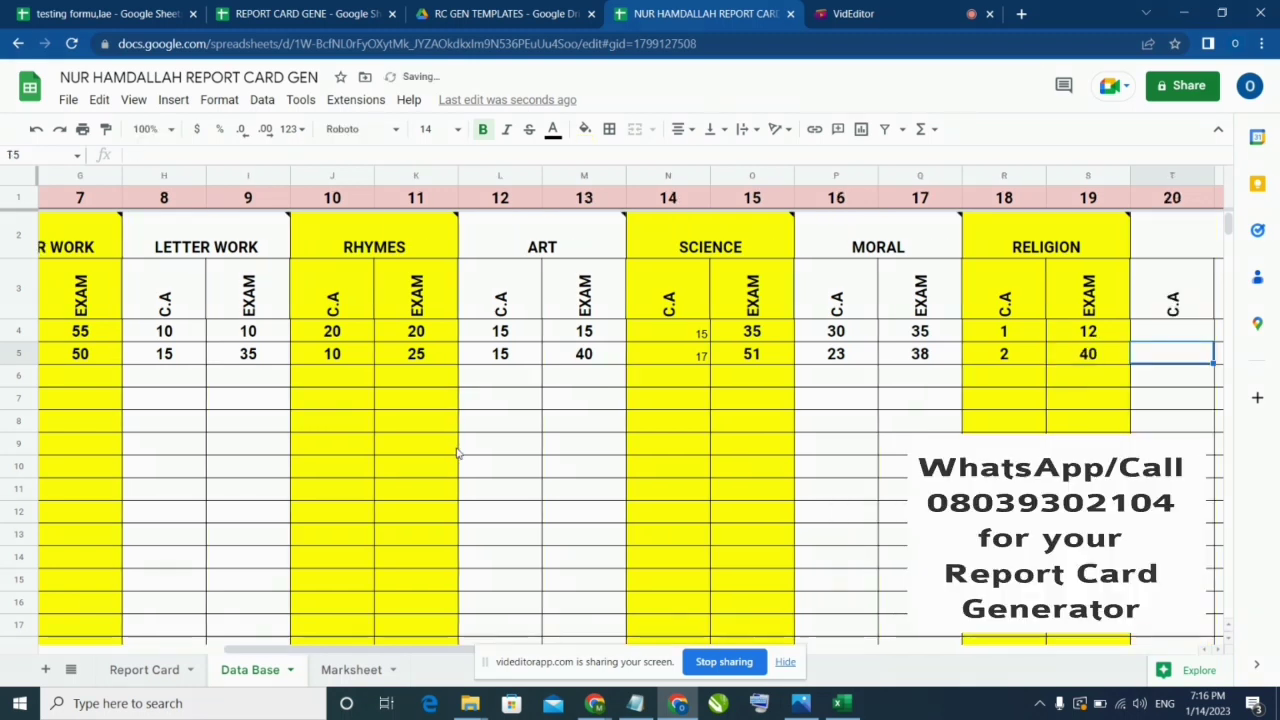
# Step: Check the second student's roll number in the Data Base sheet and set the Report Card's Roll No. to 2
pyautogui.click(166, 672)
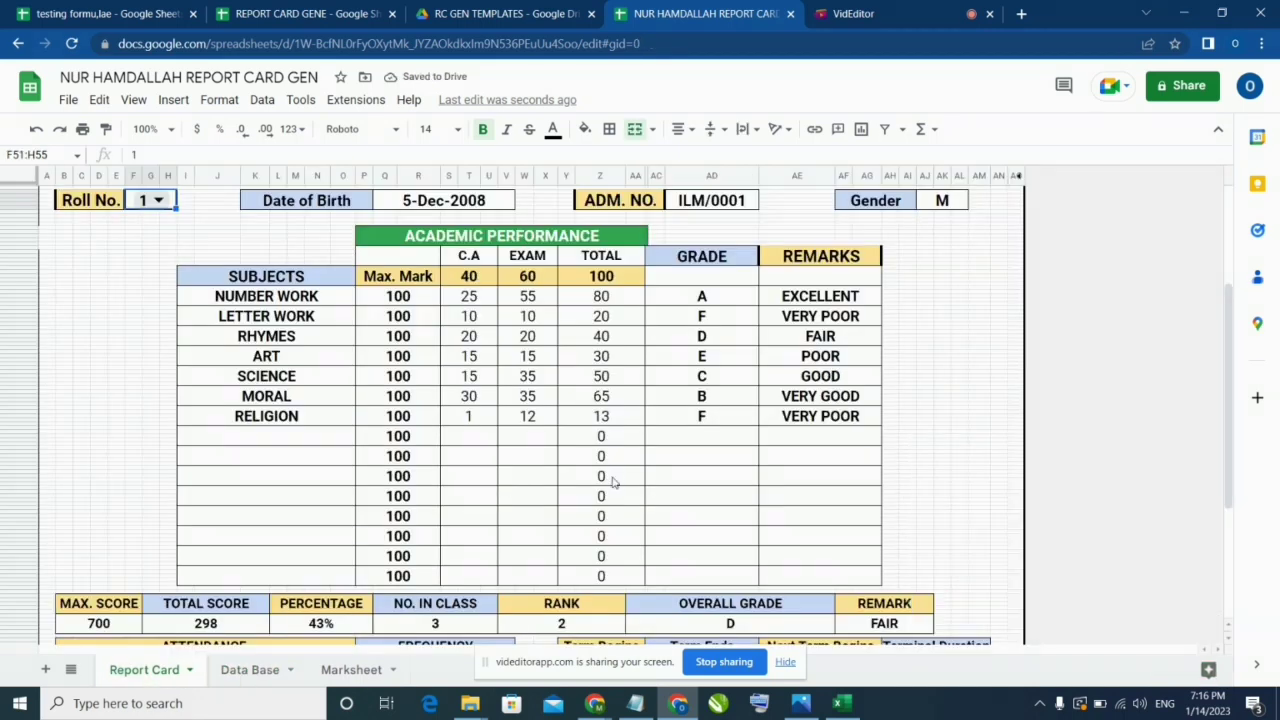
pyautogui.click(250, 672)
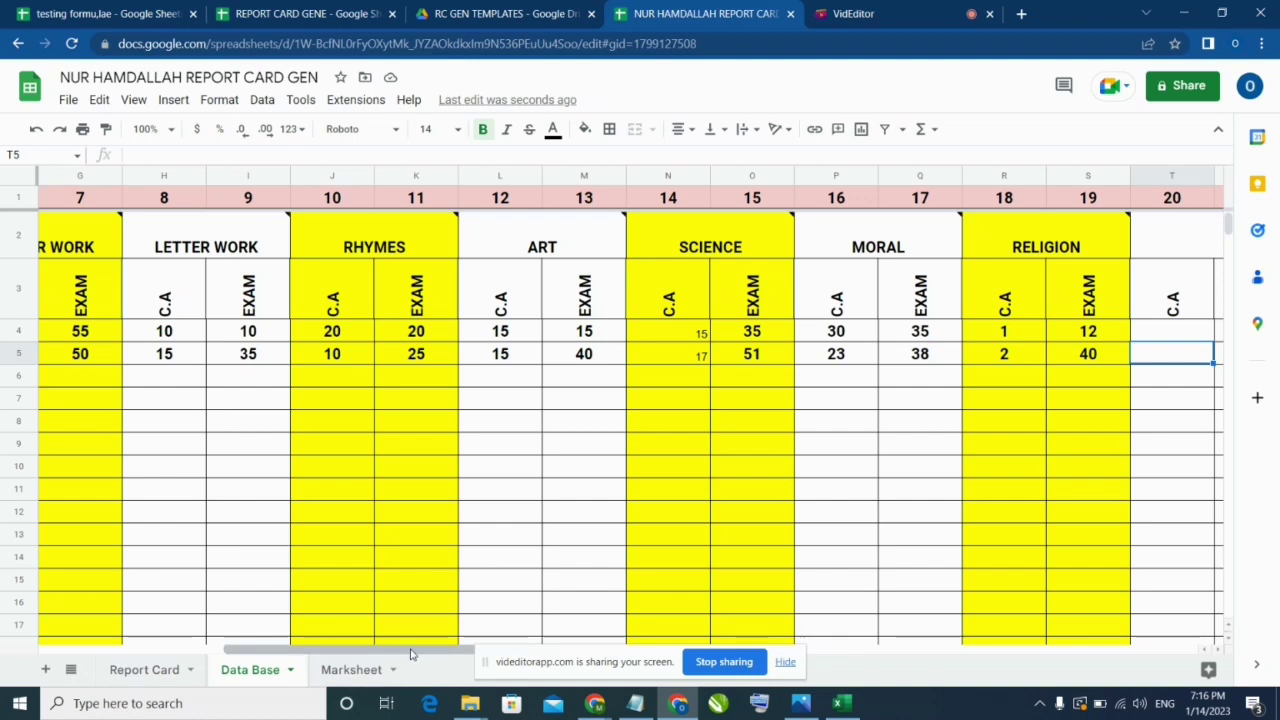
pyautogui.moveTo(409, 649); pyautogui.dragTo(225, 649)
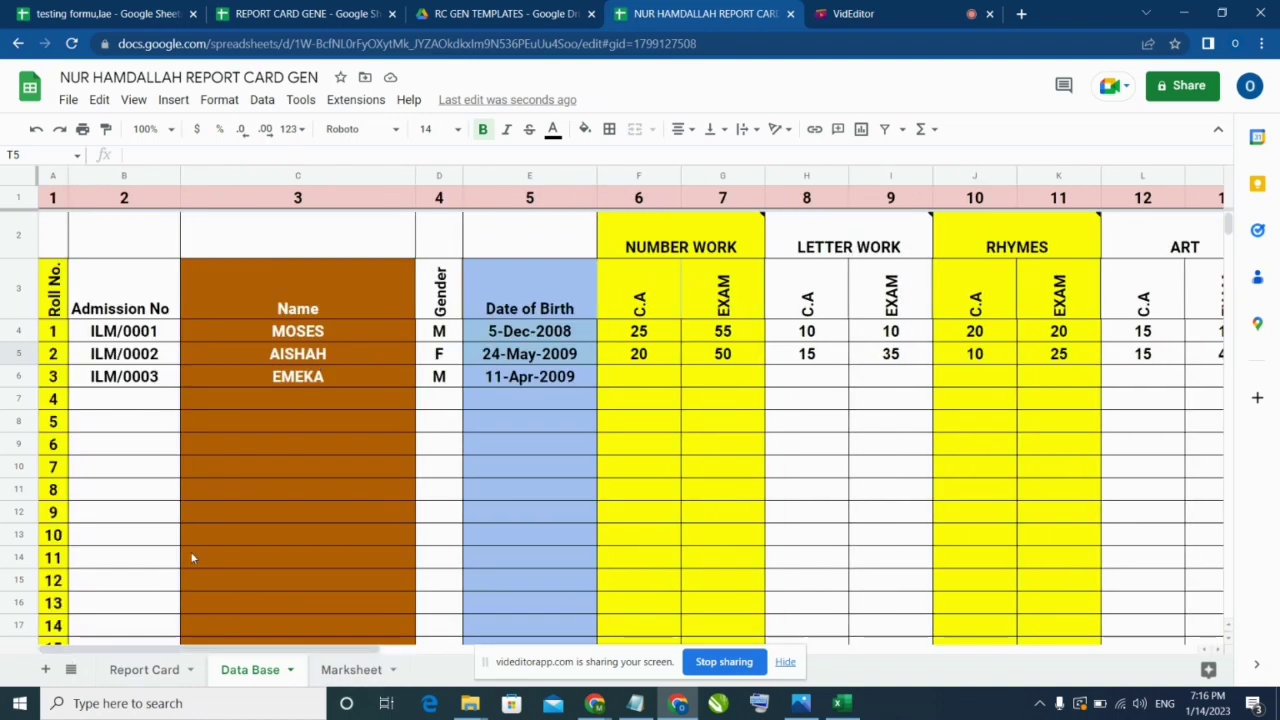
pyautogui.click(135, 672)
pyautogui.scroll(3, 158, 294)
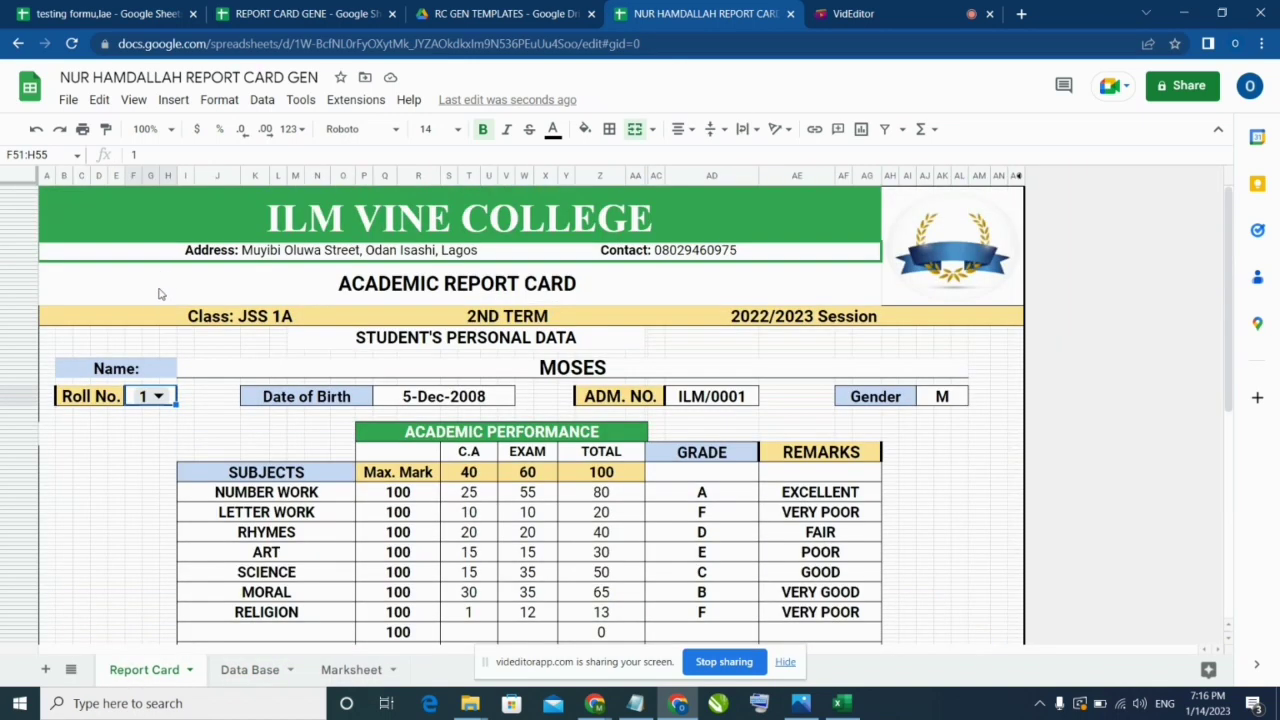
pyautogui.click(158, 397)
pyautogui.scroll(-3, 160, 470)
pyautogui.scroll(-10, 163, 480)
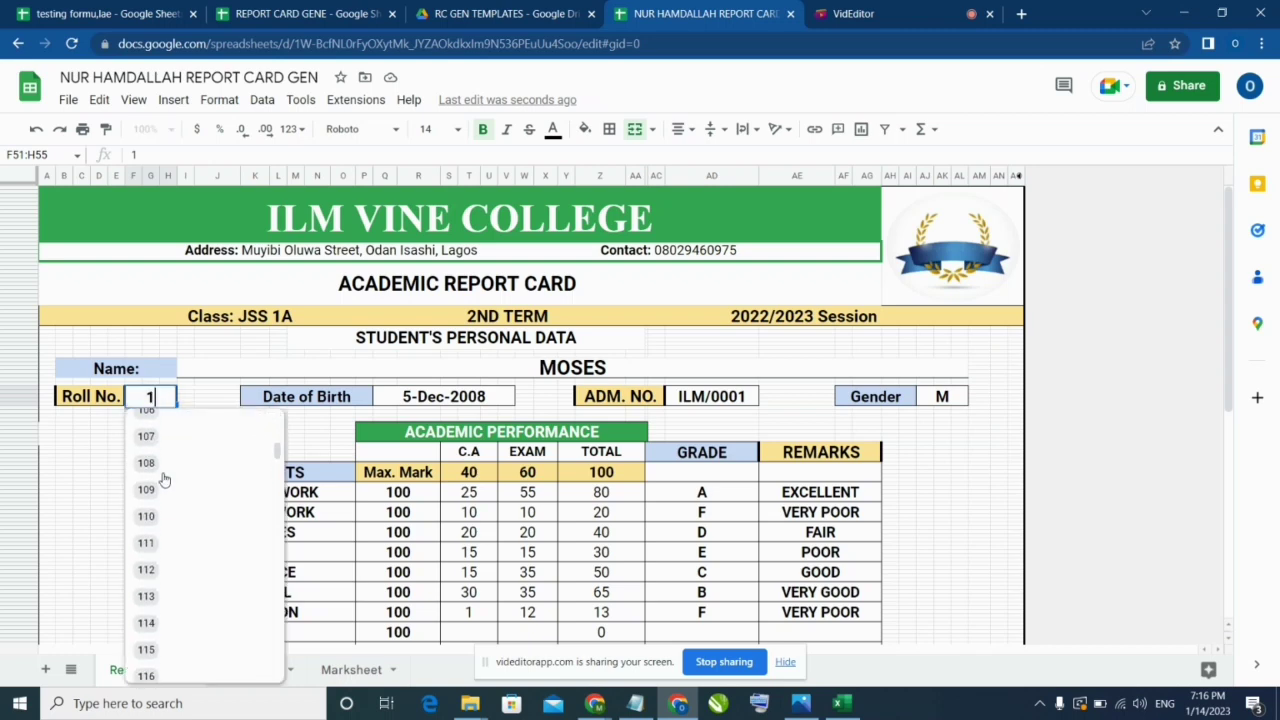
pyautogui.scroll(-5, 160, 481)
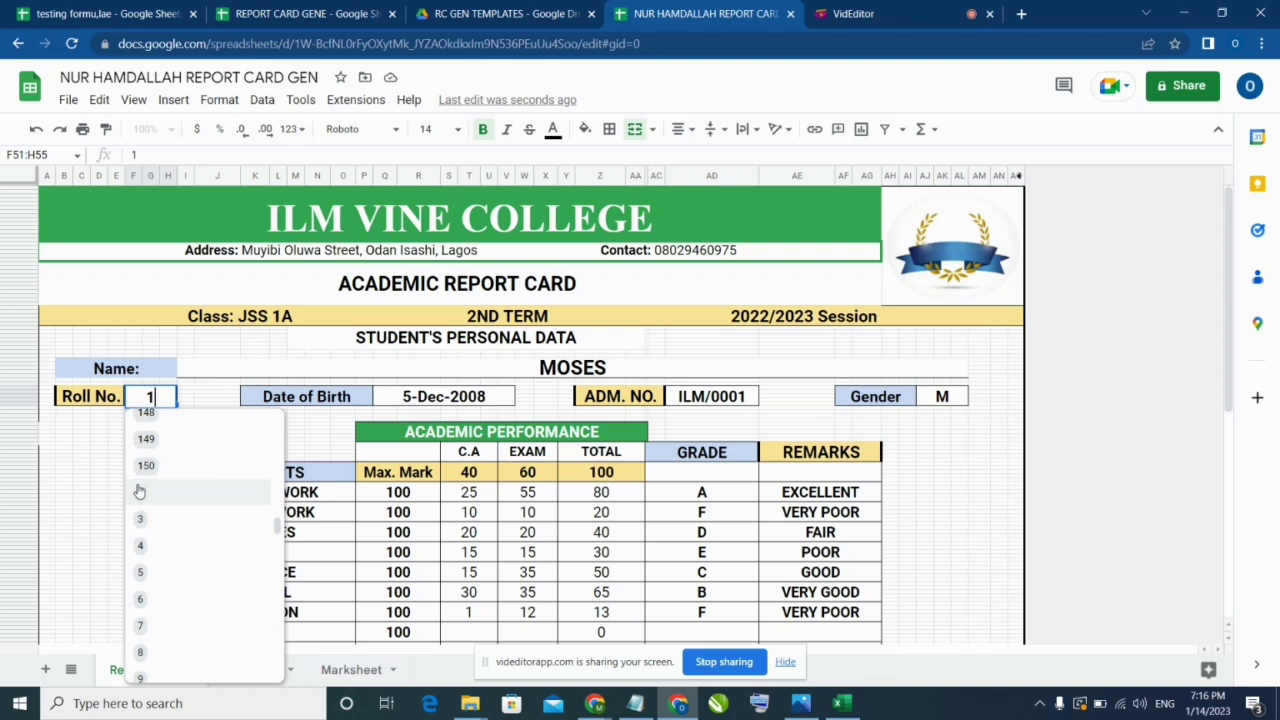
pyautogui.click(140, 490)
# Step: Examine the second student's Report Card, covering subject grades and remarks, total score, rank, attendance, comments and the Grading System Details
pyautogui.scroll(-1, 483, 459)
pyautogui.scroll(-1, 483, 459)
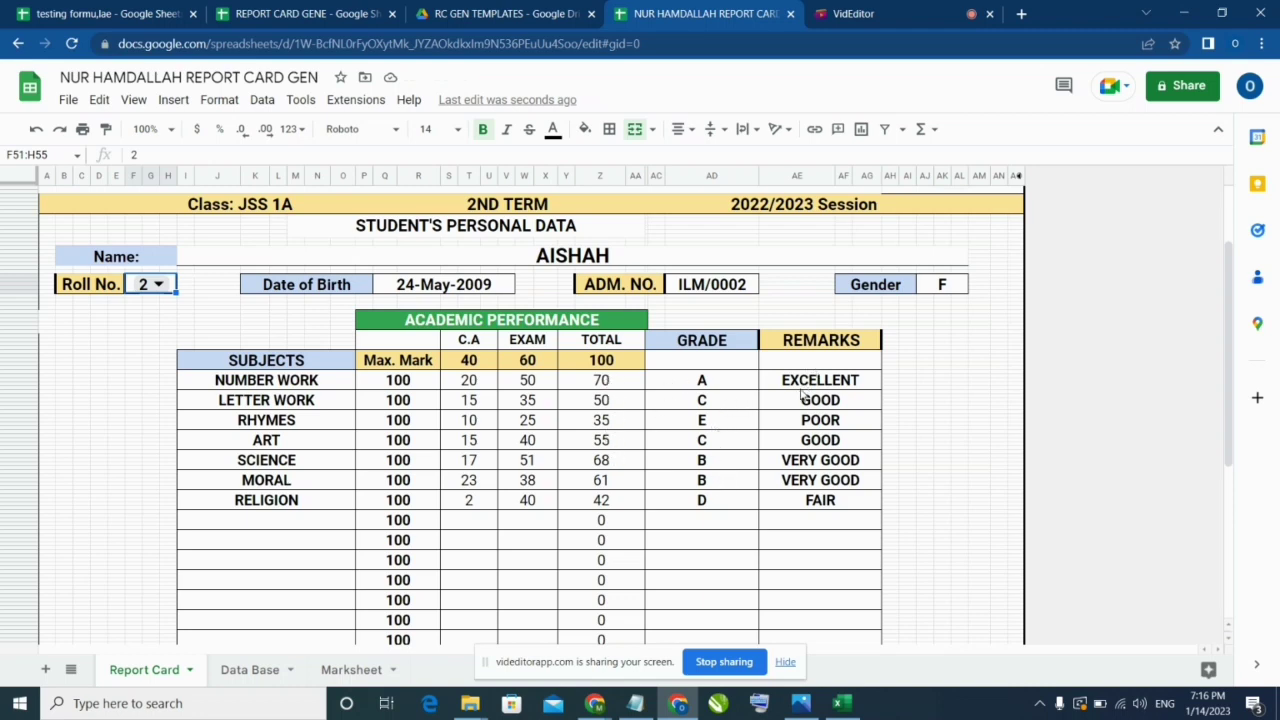
pyautogui.scroll(-5, 770, 410)
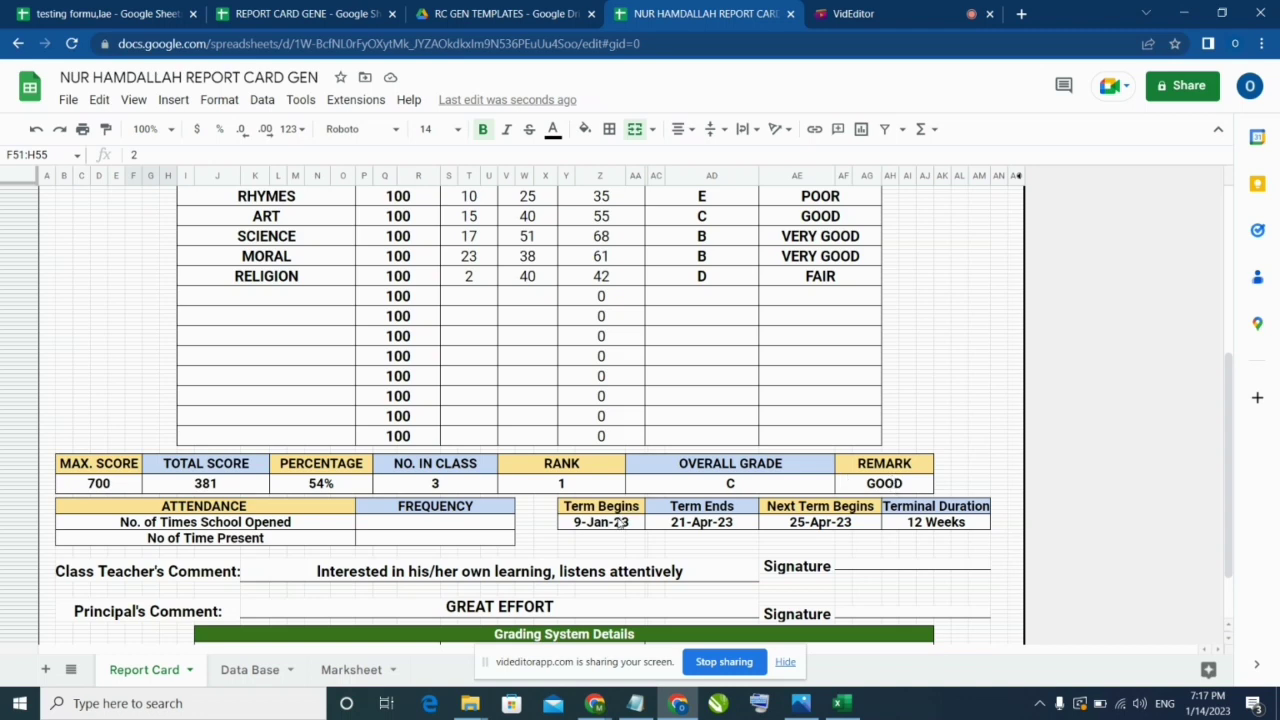
pyautogui.scroll(-1, 620, 525)
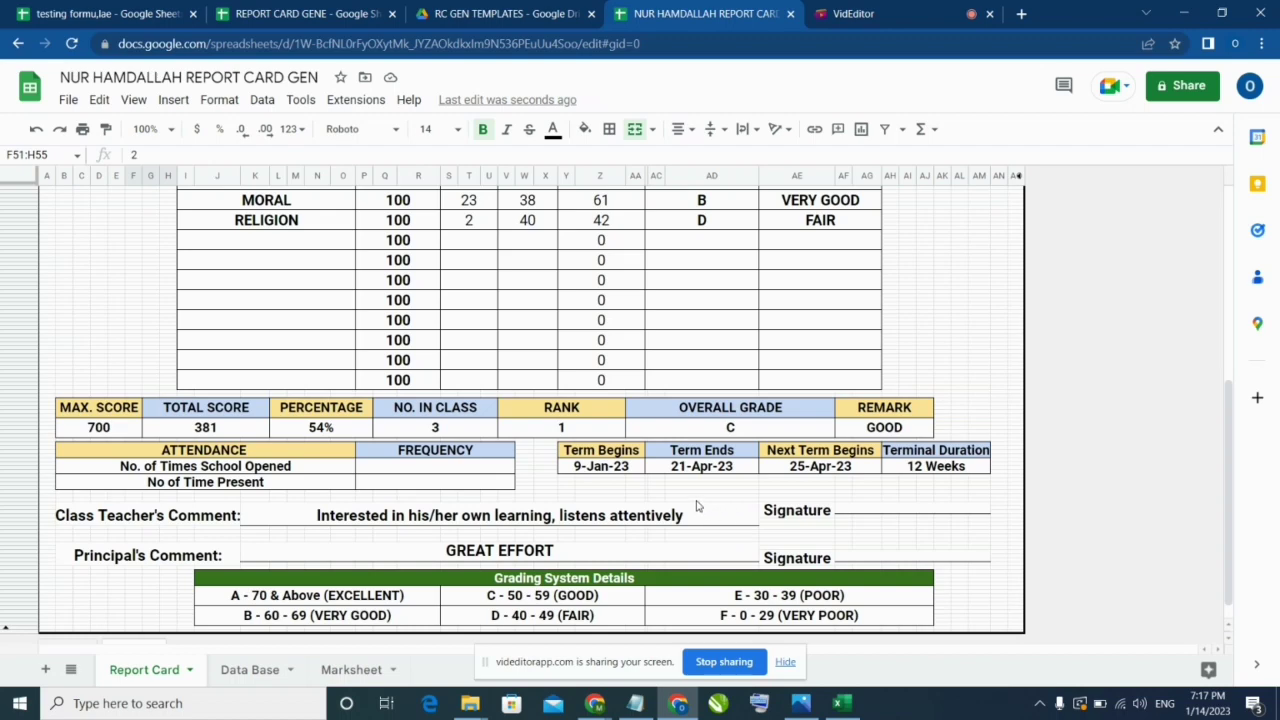
pyautogui.scroll(6, 728, 514)
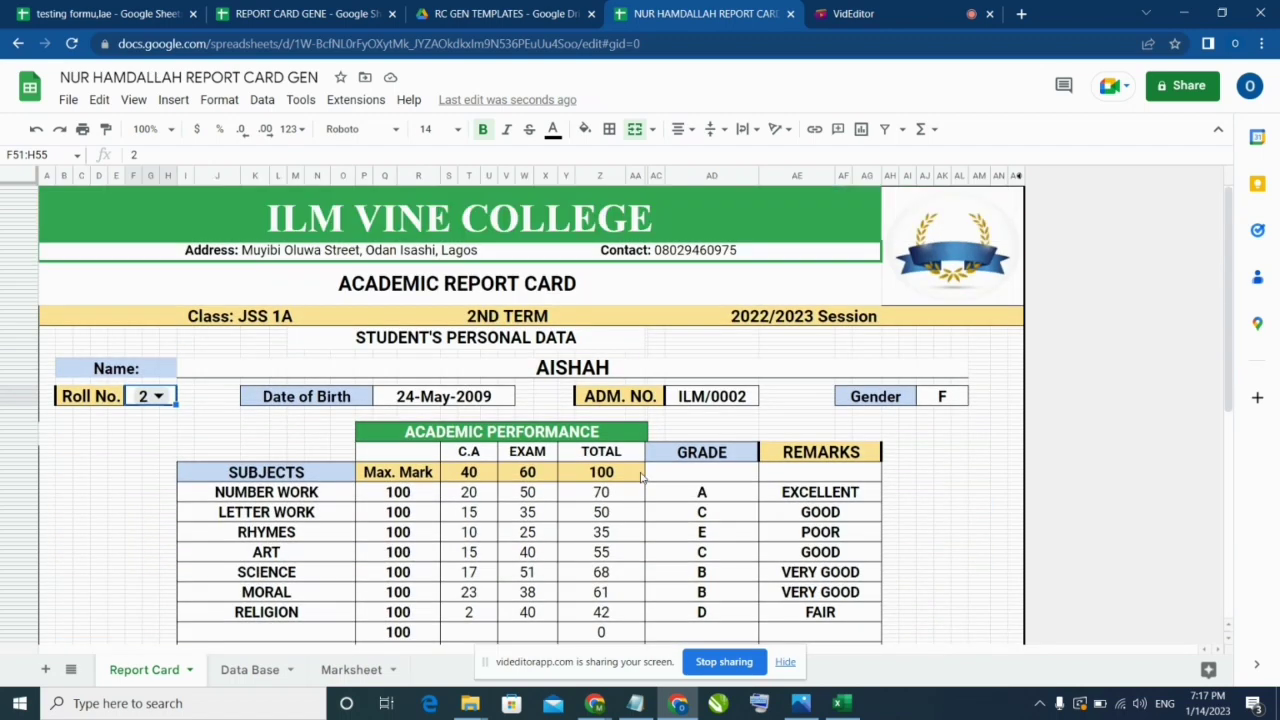
# Step: Review the second student's Report Card once more, from the personal data and subject scores down to the Grading System Details
pyautogui.scroll(-3, 641, 478)
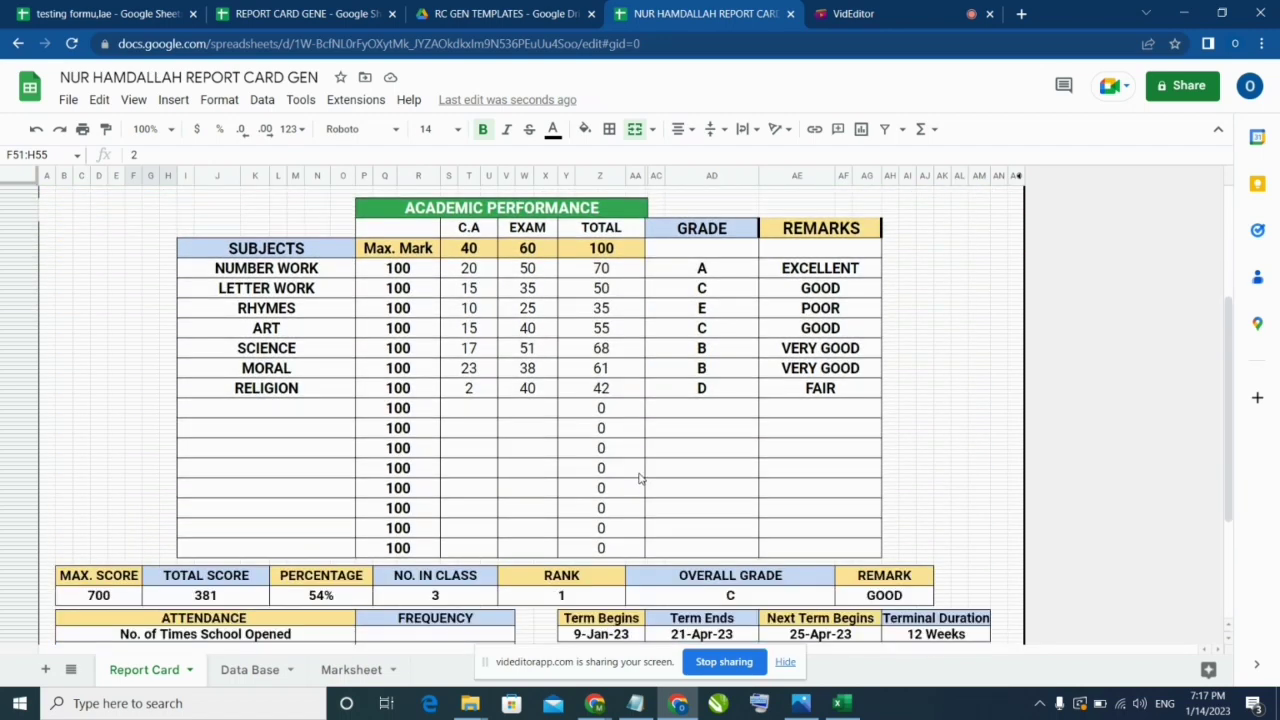
pyautogui.scroll(-3, 641, 478)
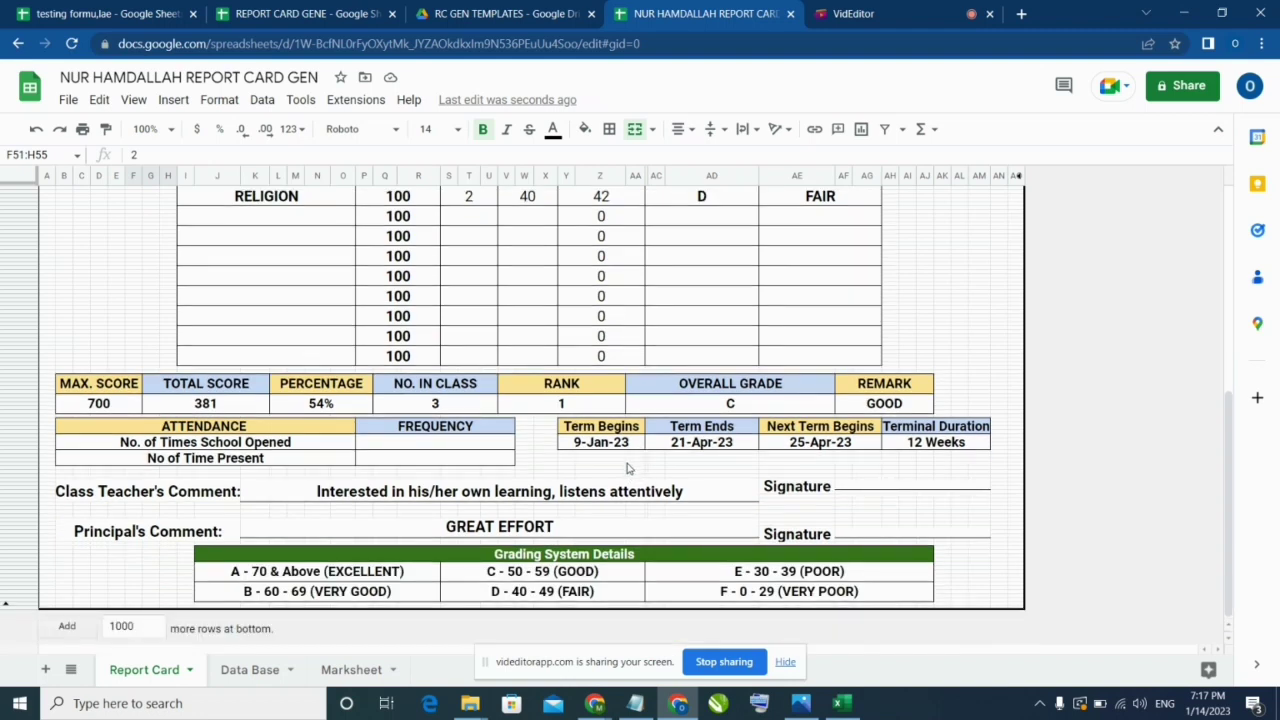
pyautogui.scroll(5, 628, 468)
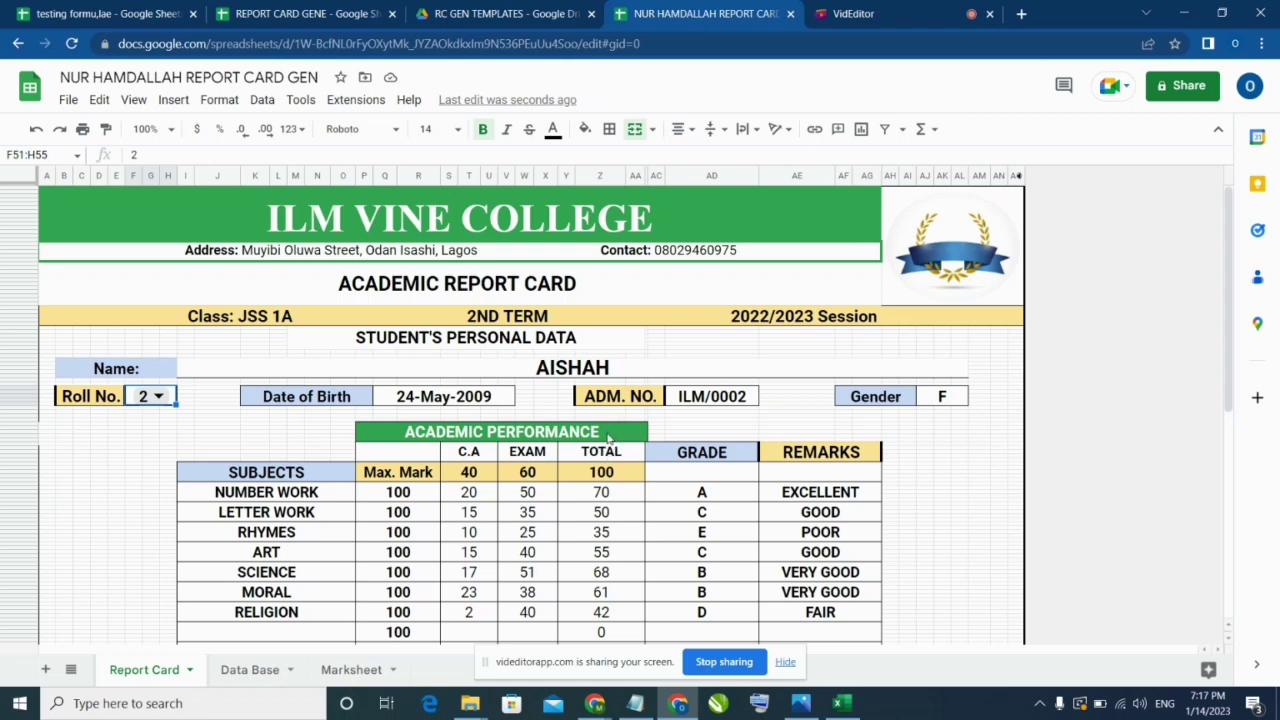
pyautogui.scroll(-2, 561, 519)
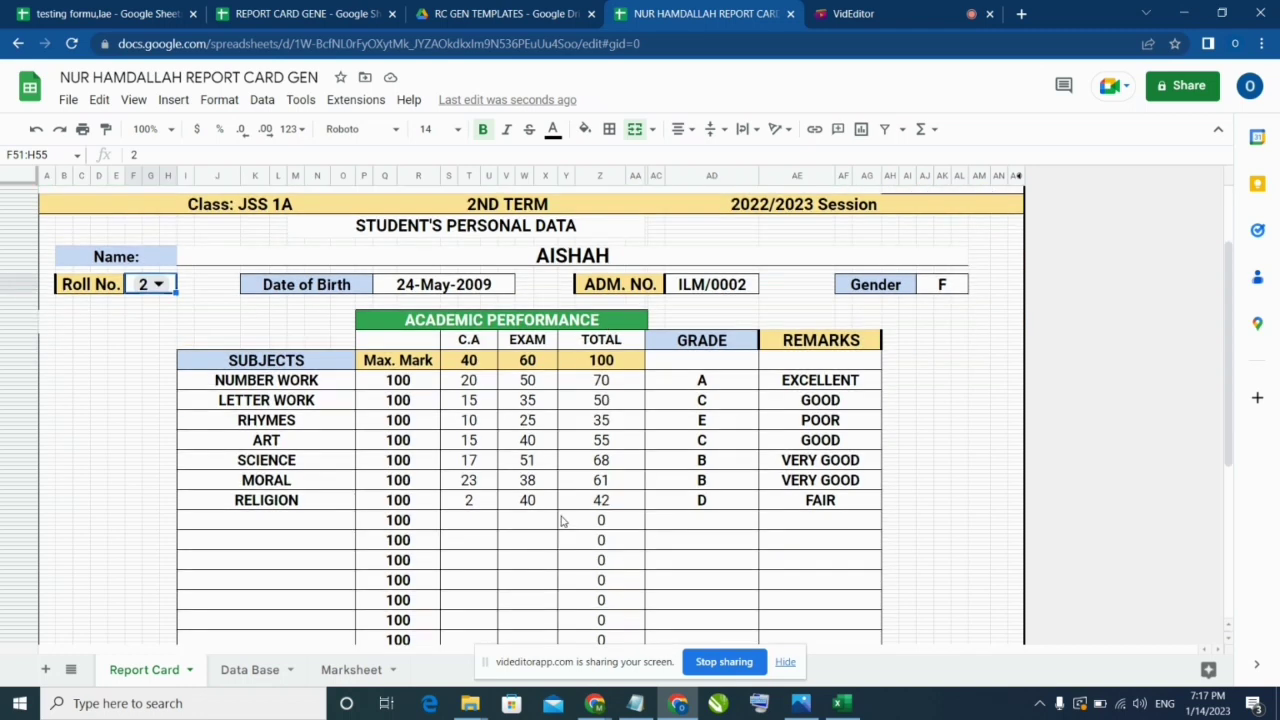
pyautogui.scroll(2, 561, 519)
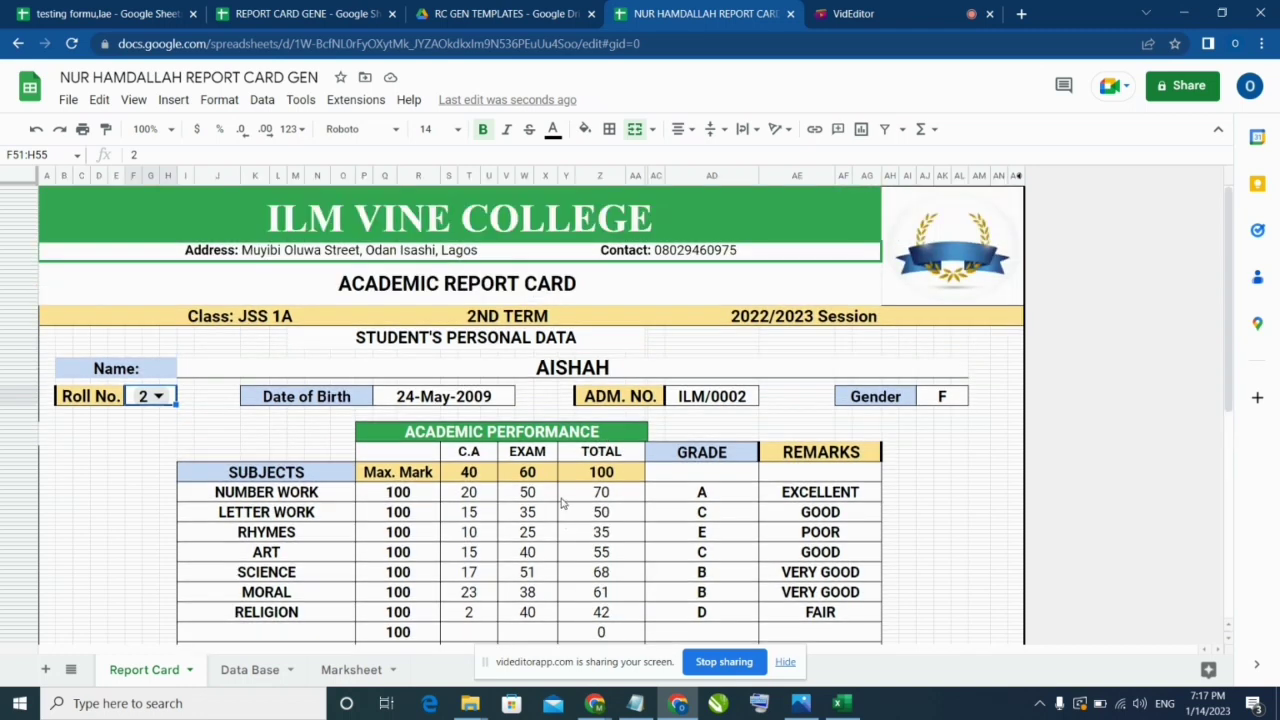
pyautogui.scroll(-4, 561, 523)
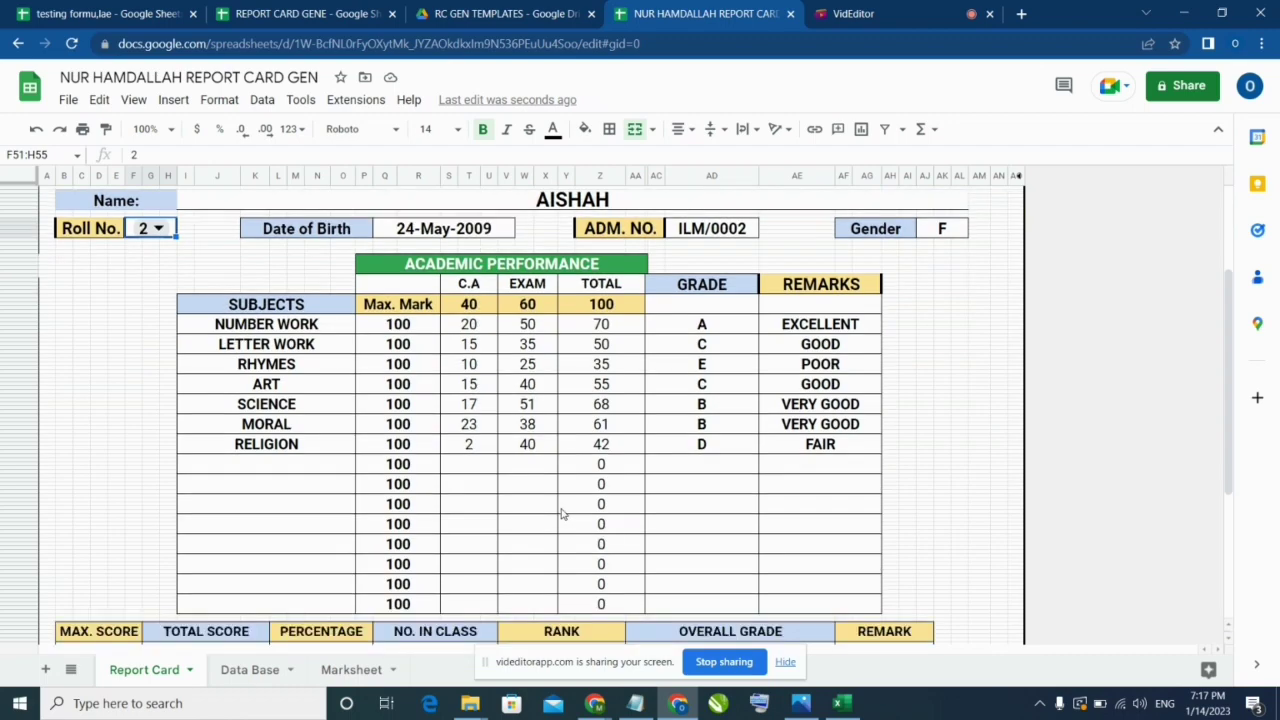
pyautogui.scroll(4, 563, 510)
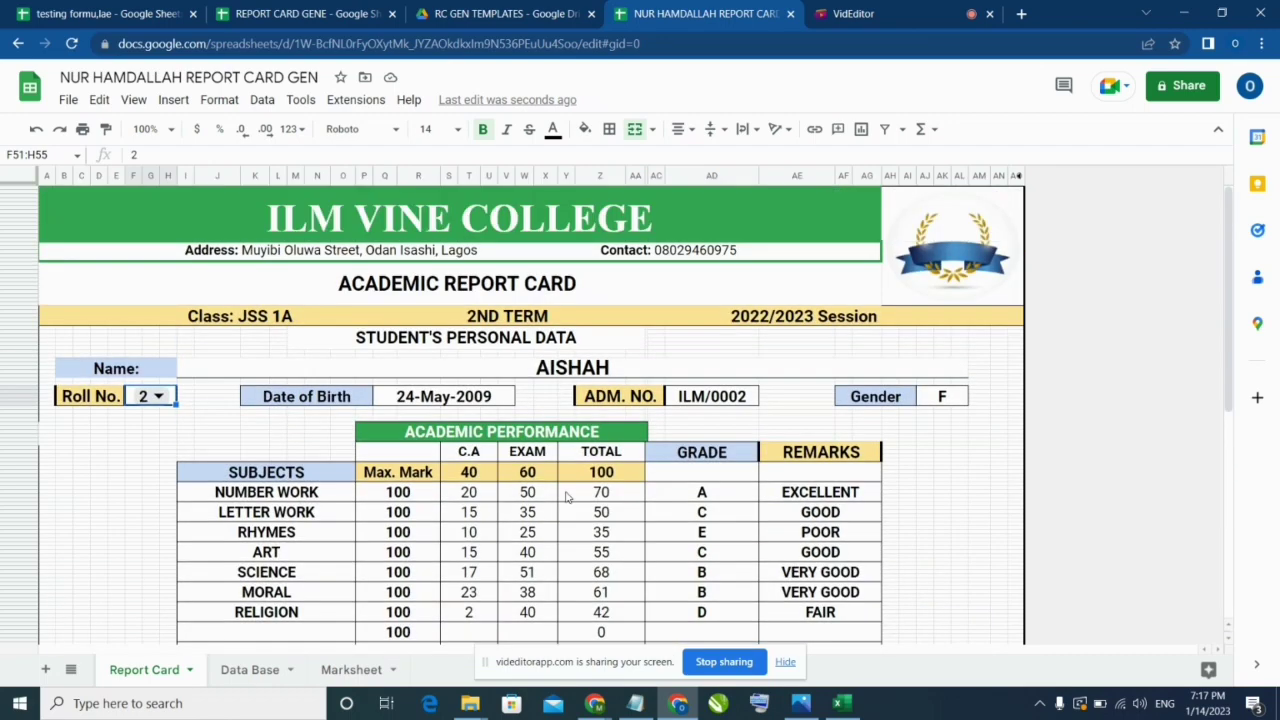
pyautogui.scroll(-6, 530, 525)
pyautogui.scroll(4, 510, 525)
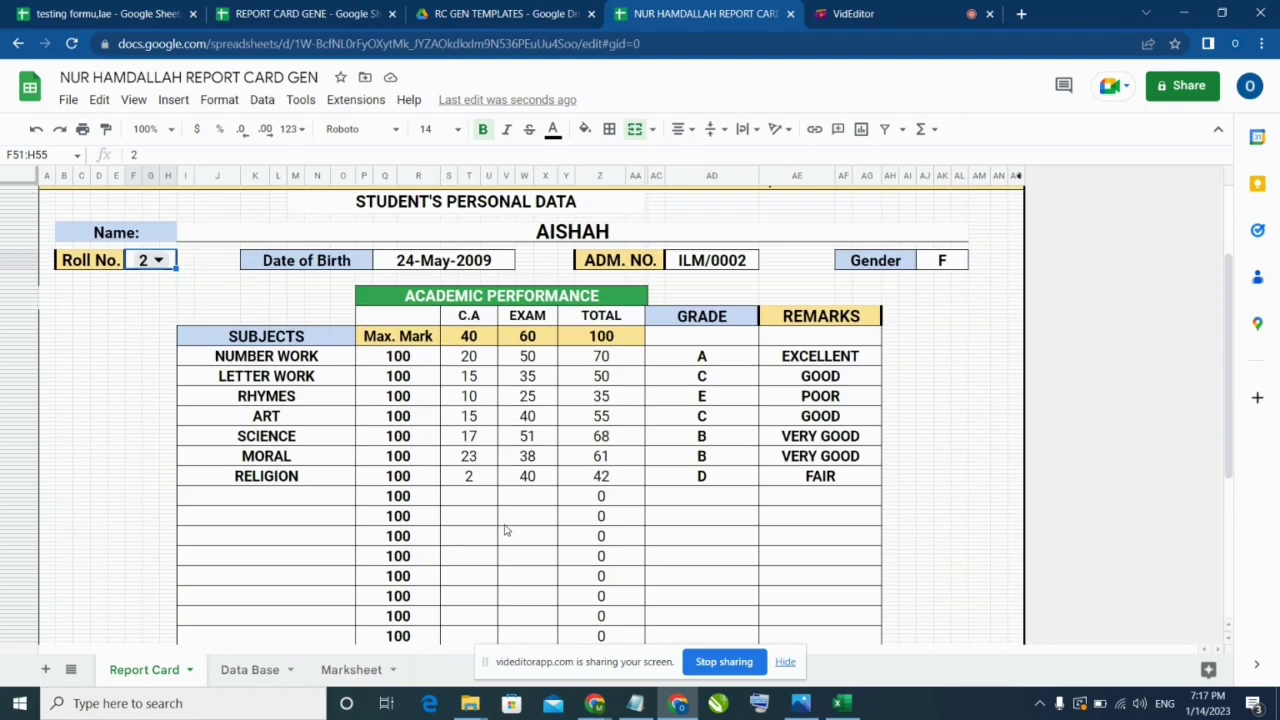
pyautogui.scroll(3, 505, 530)
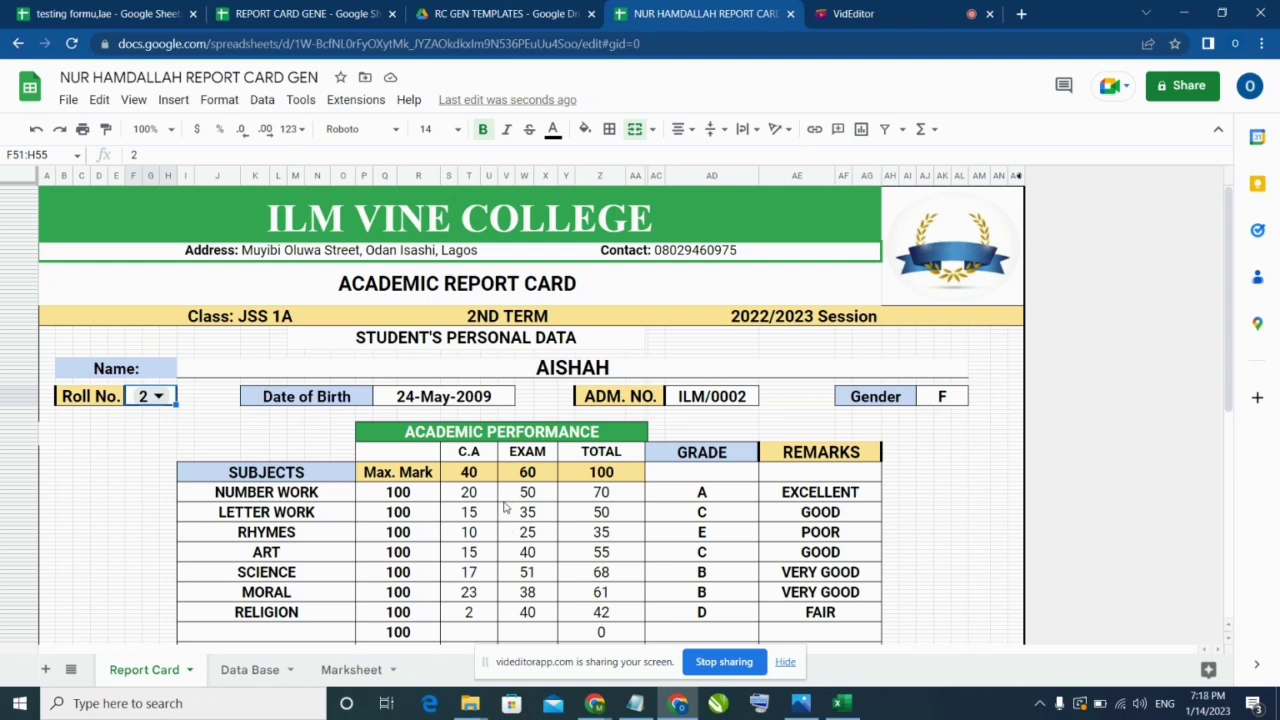
# Step: Preview the Report Card's printout with the color option set to Color, and cancel without printing
pyautogui.hotkey('ctrl', 'p')
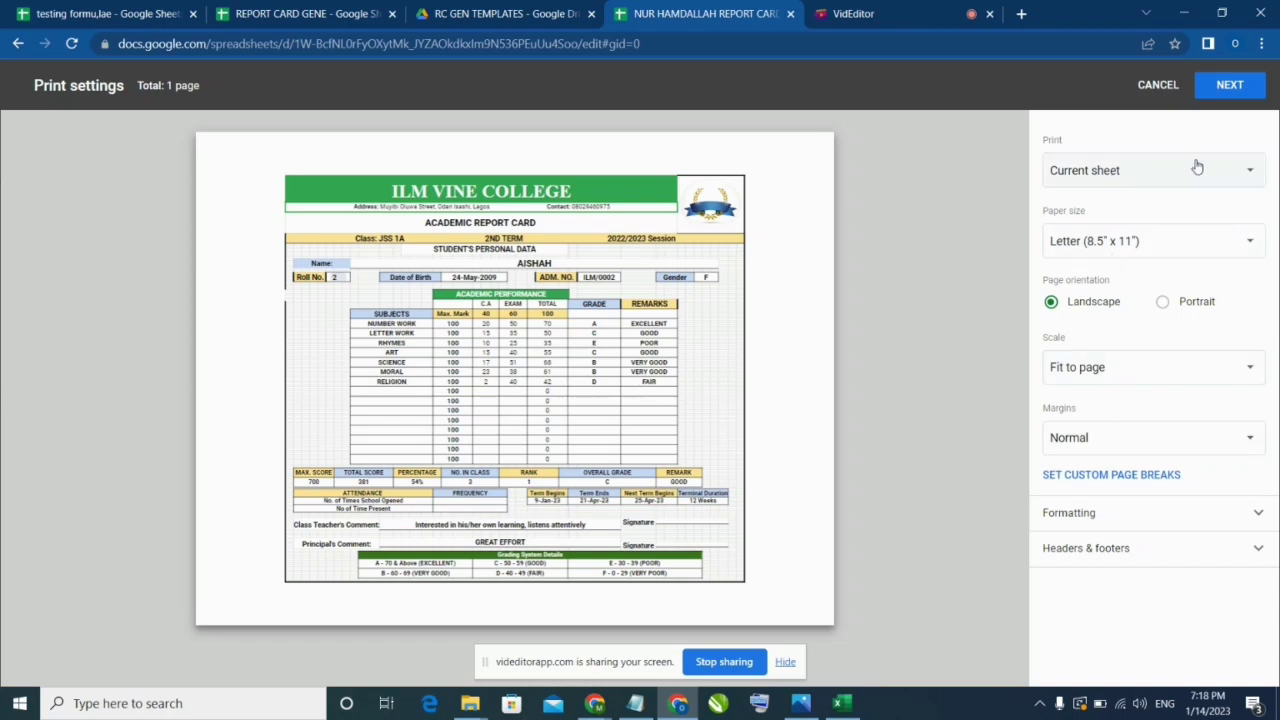
pyautogui.click(1229, 86)
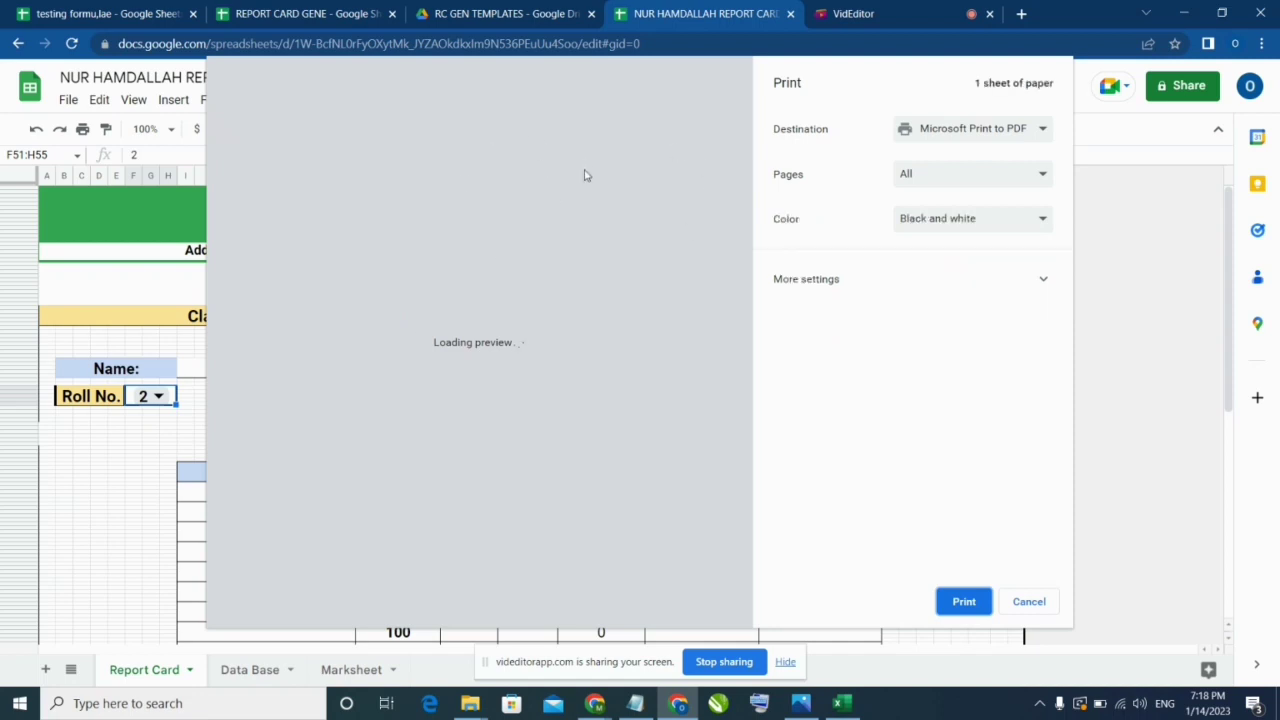
pyautogui.click(1039, 131)
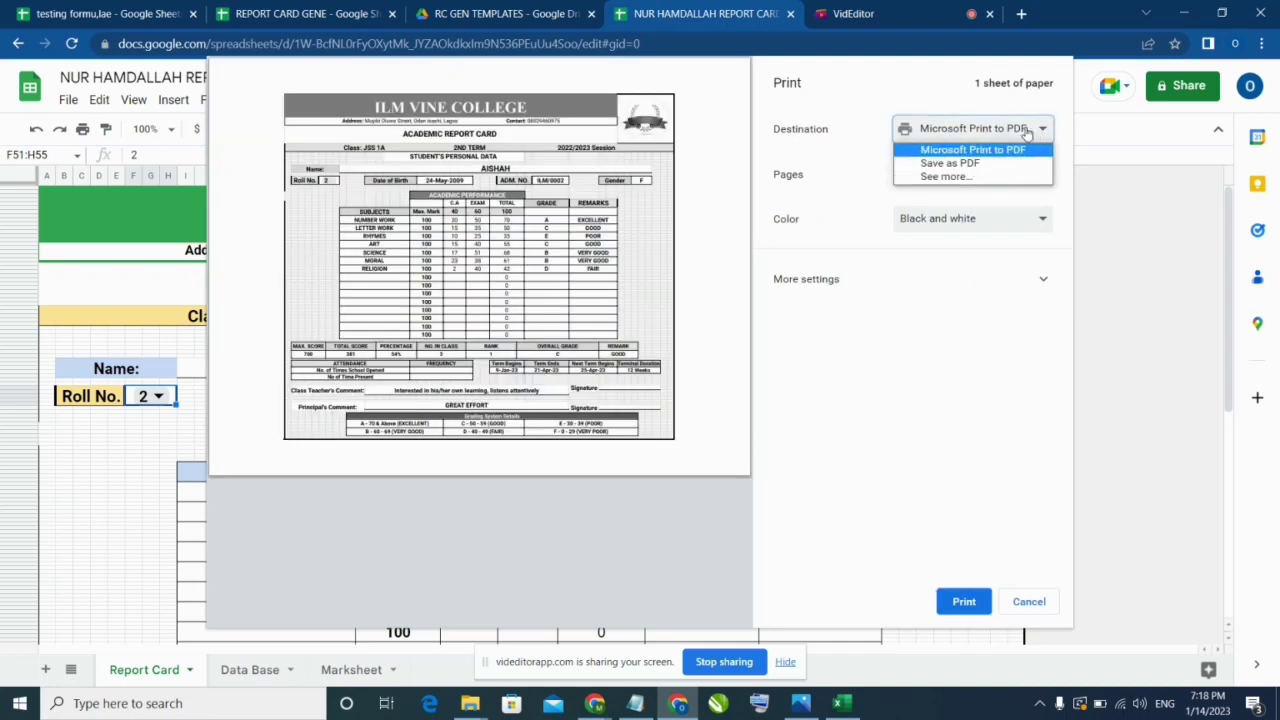
pyautogui.click(998, 112)
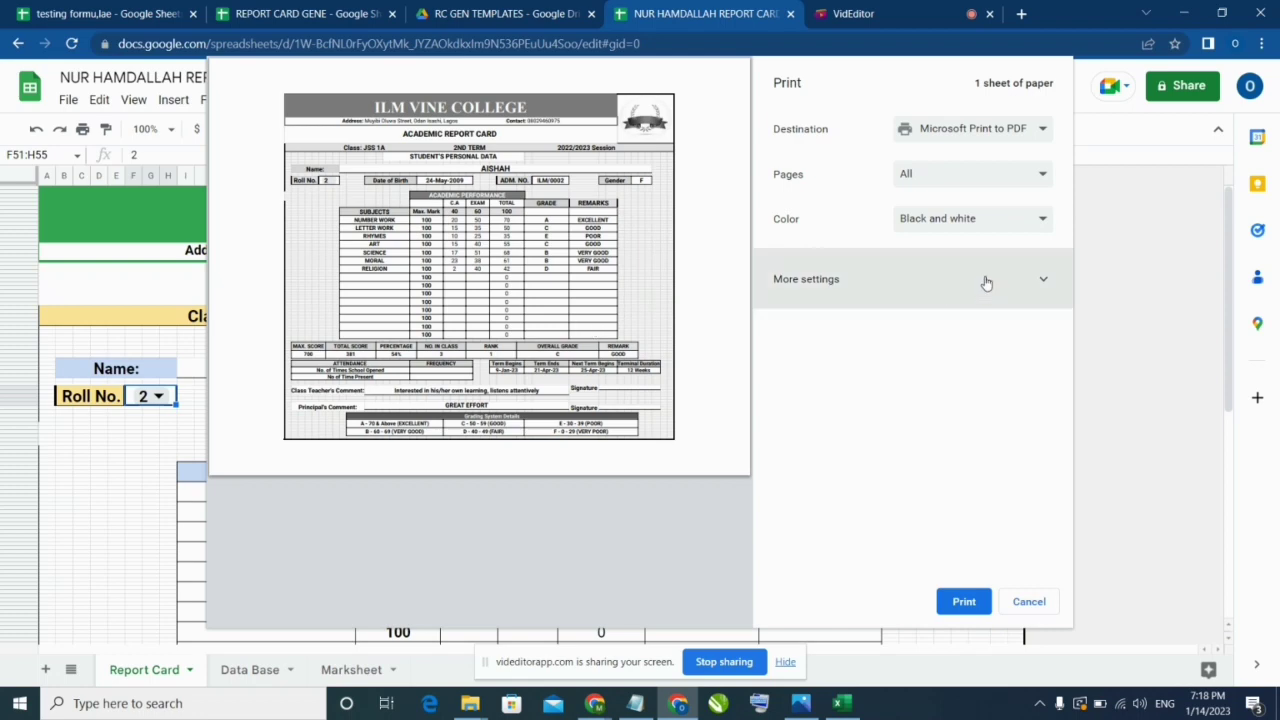
pyautogui.click(980, 219)
pyautogui.click(946, 256)
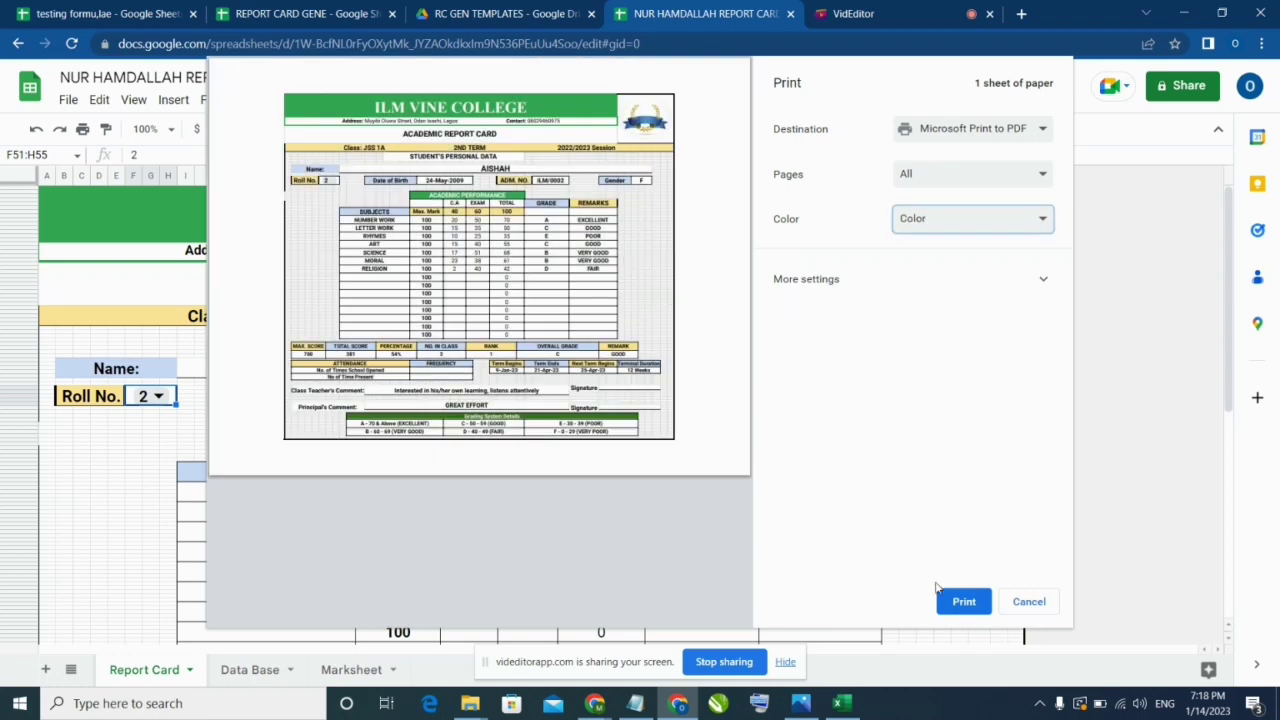
pyautogui.click(1036, 605)
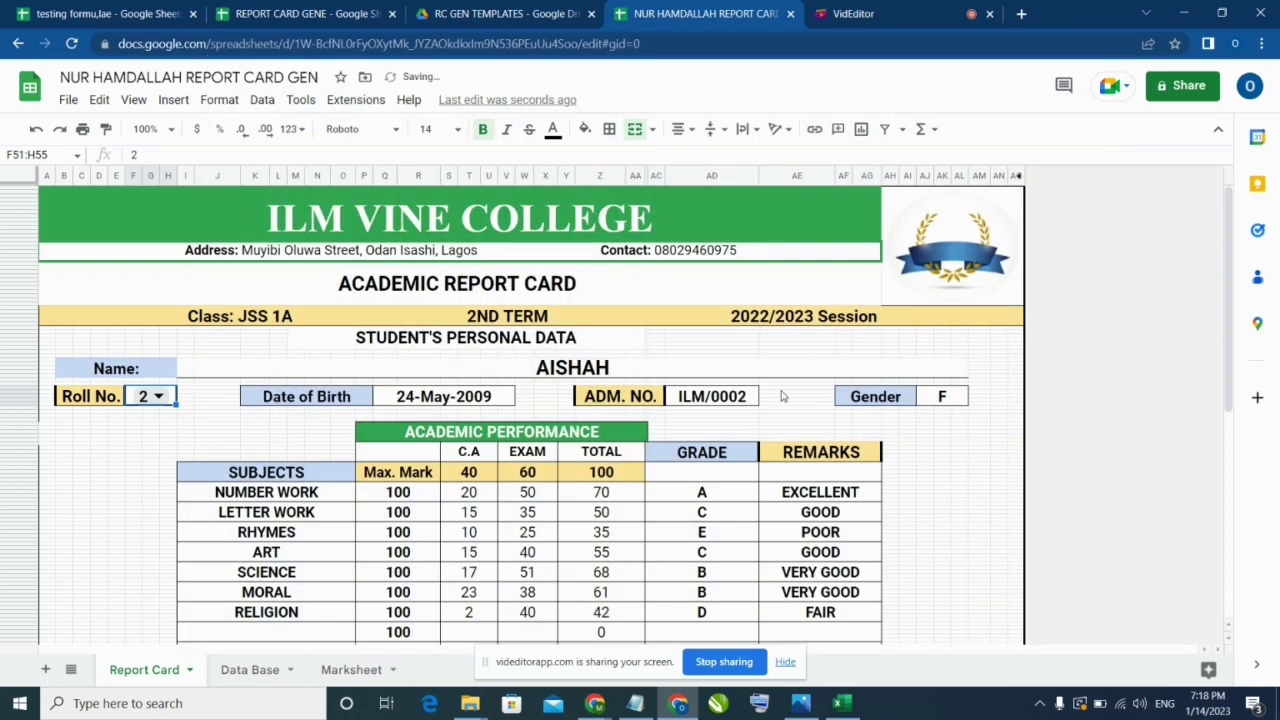
# Step: Download the current Report Card sheet as a PDF file
pyautogui.click(69, 101)
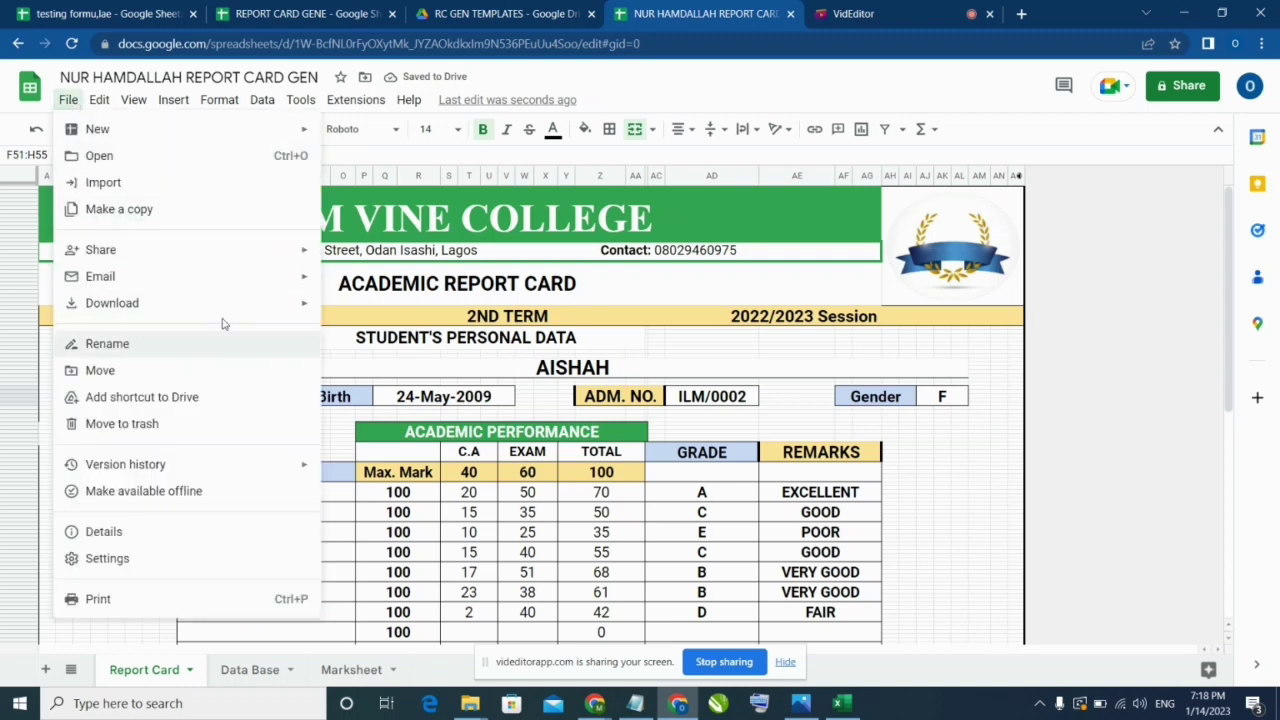
pyautogui.moveTo(200, 303)
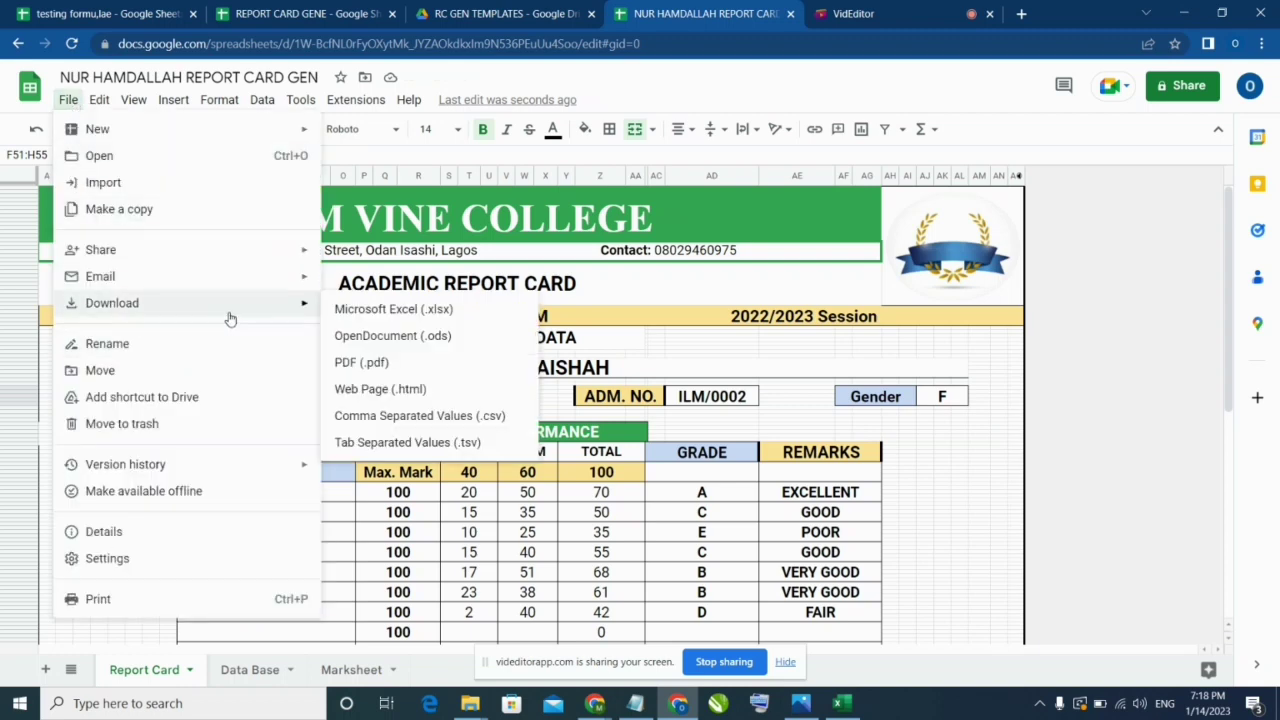
pyautogui.click(388, 369)
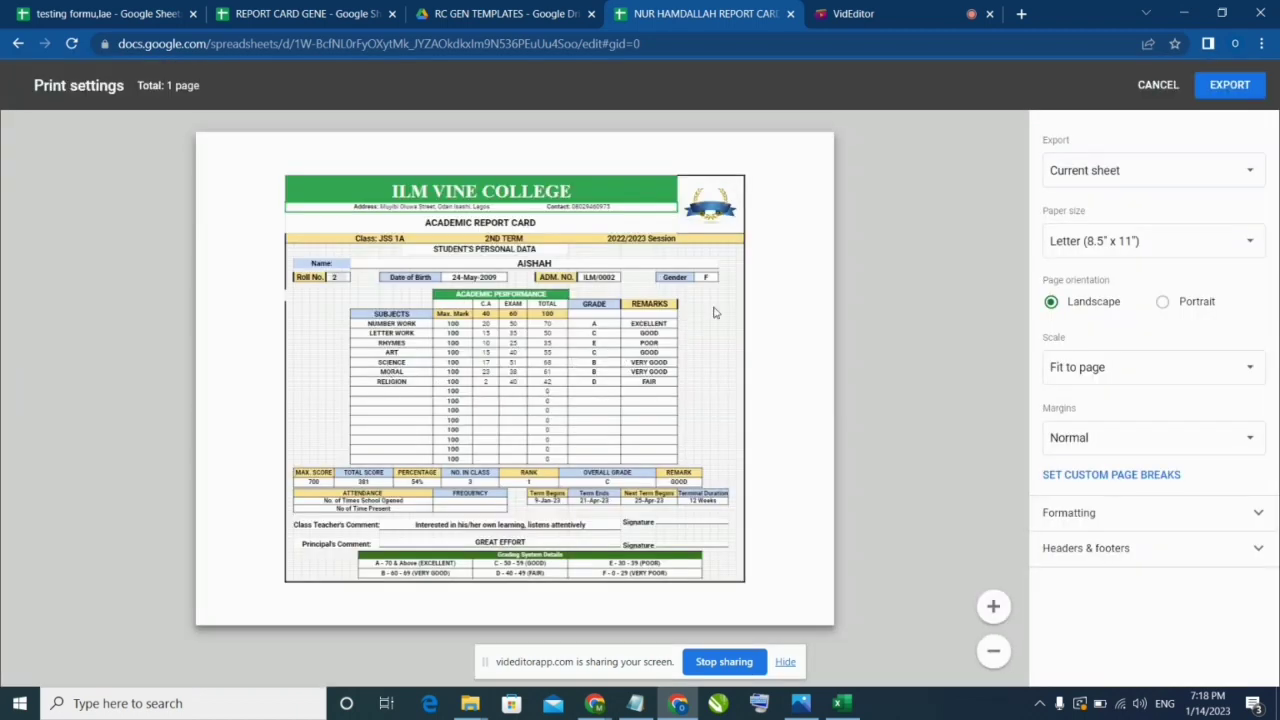
pyautogui.click(1229, 86)
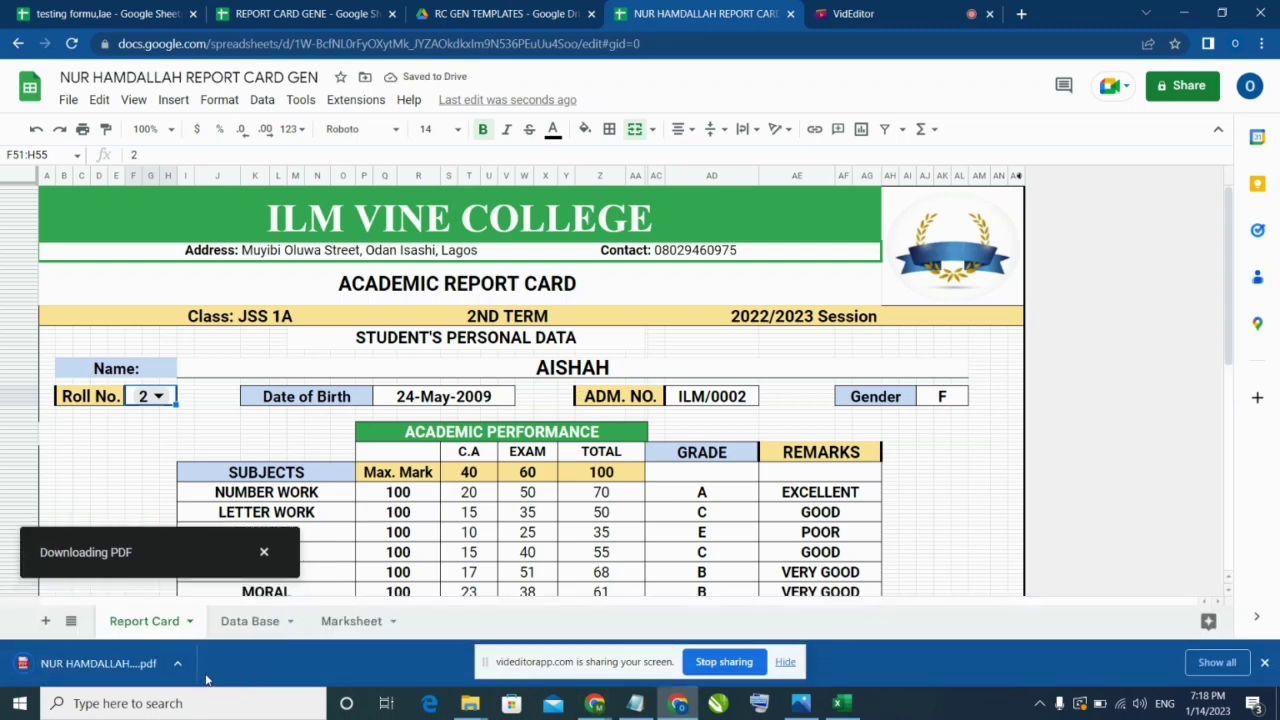
# Step: Open the downloaded report card PDF from the Downloads folder, look over its page, and return to the spreadsheet
pyautogui.click(177, 663)
pyautogui.click(229, 607)
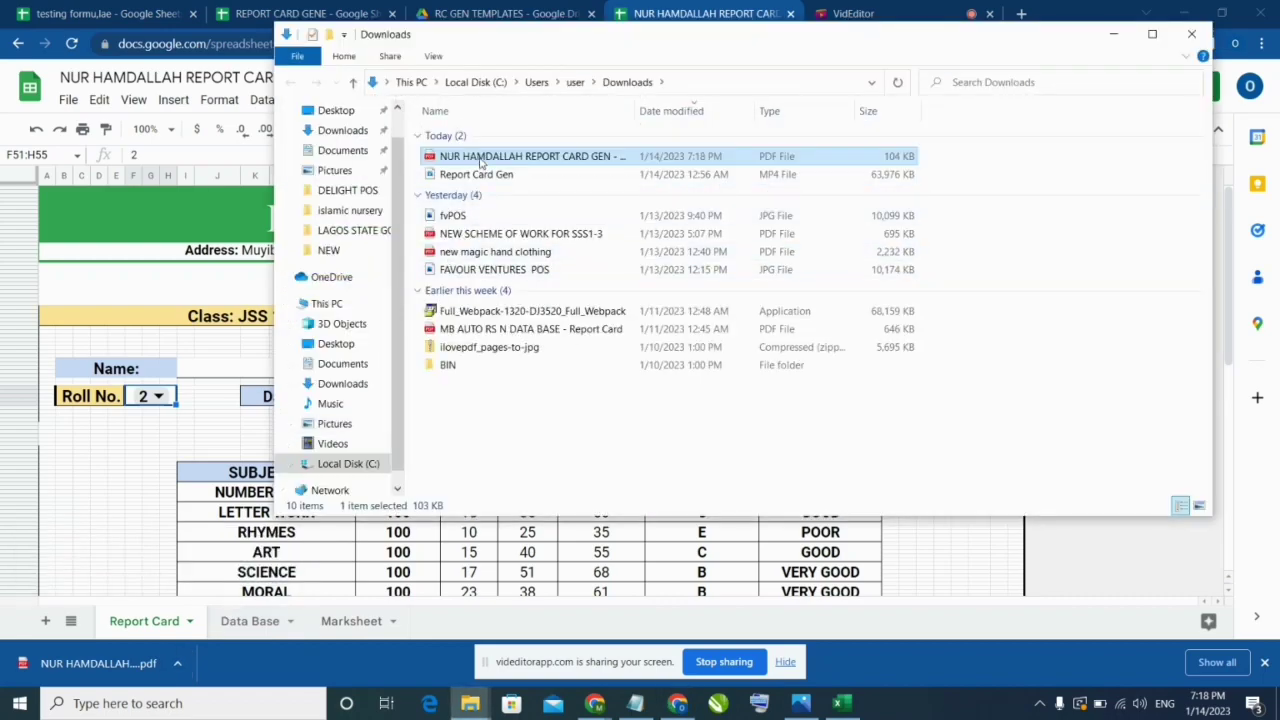
pyautogui.doubleClick(482, 158)
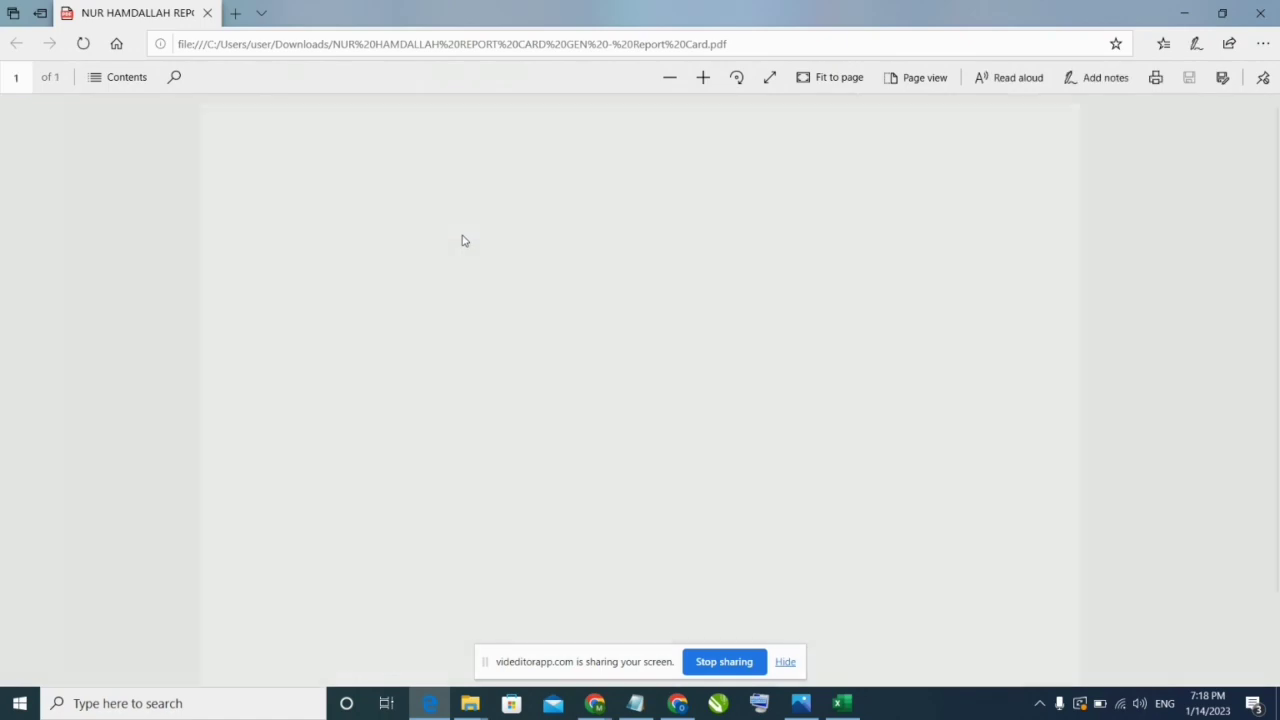
pyautogui.scroll(-3, 466, 241)
pyautogui.scroll(3, 467, 246)
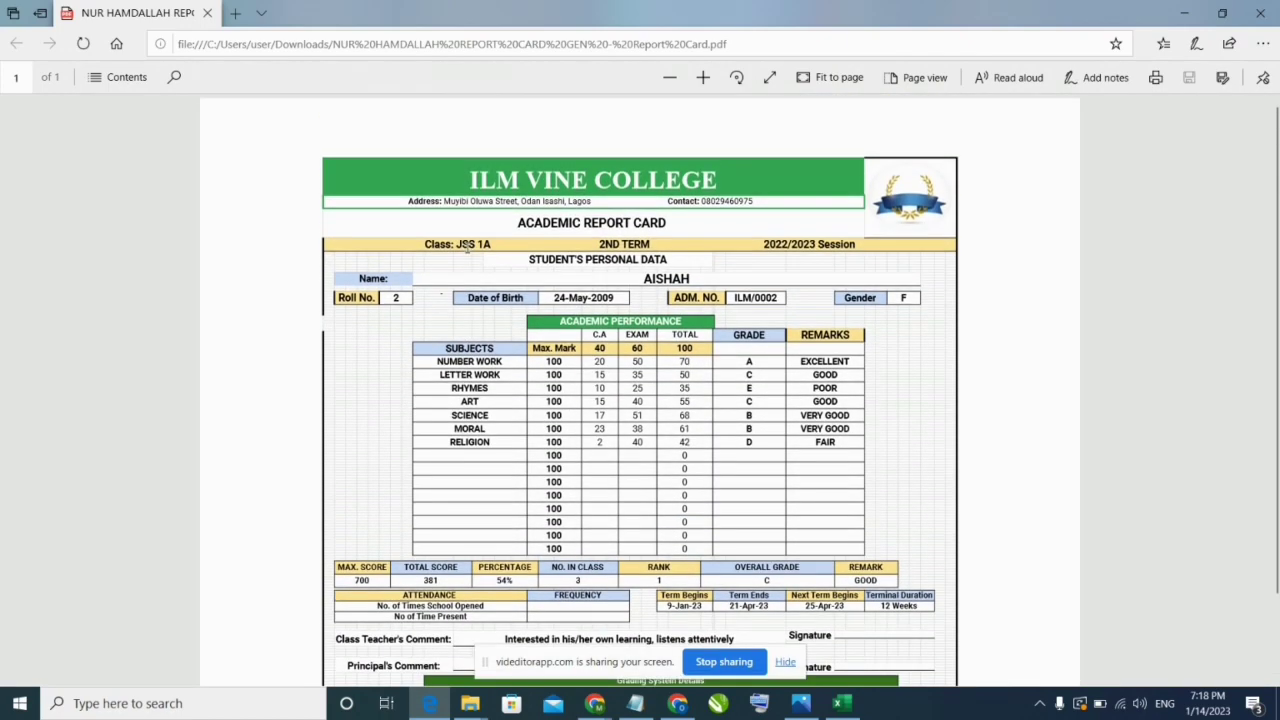
pyautogui.click(1184, 13)
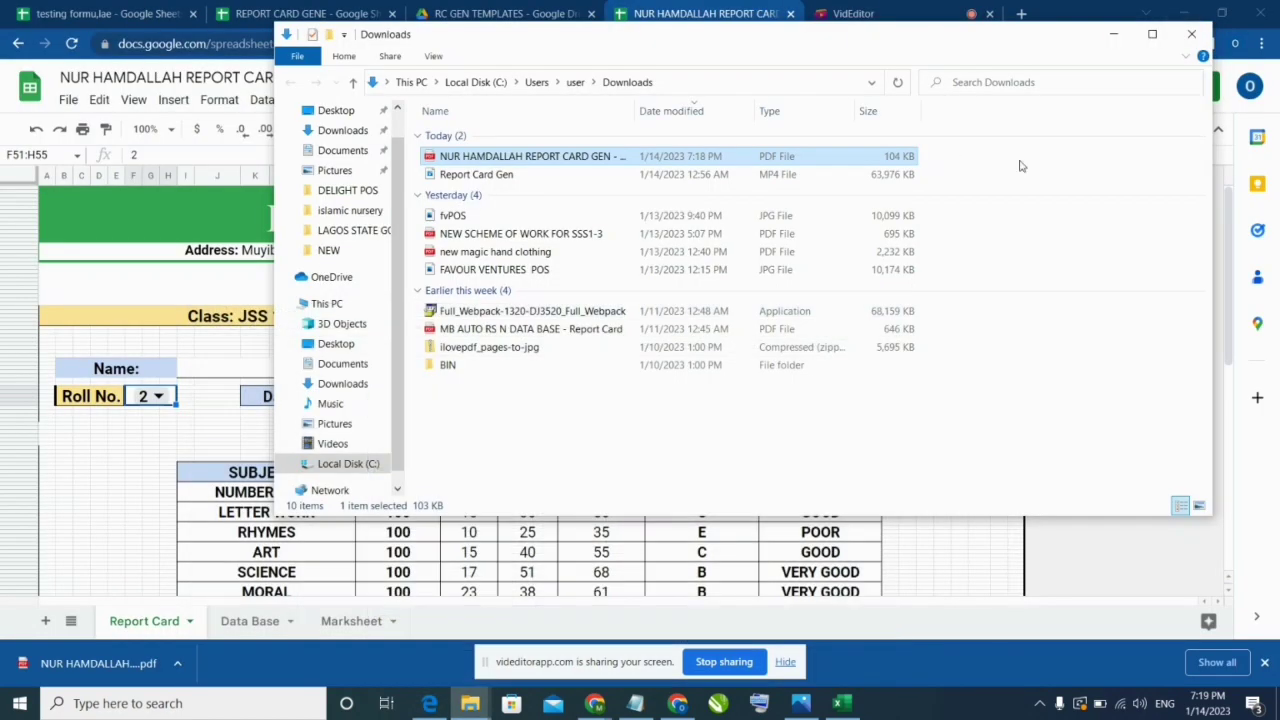
pyautogui.click(1113, 34)
pyautogui.scroll(-3, 480, 458)
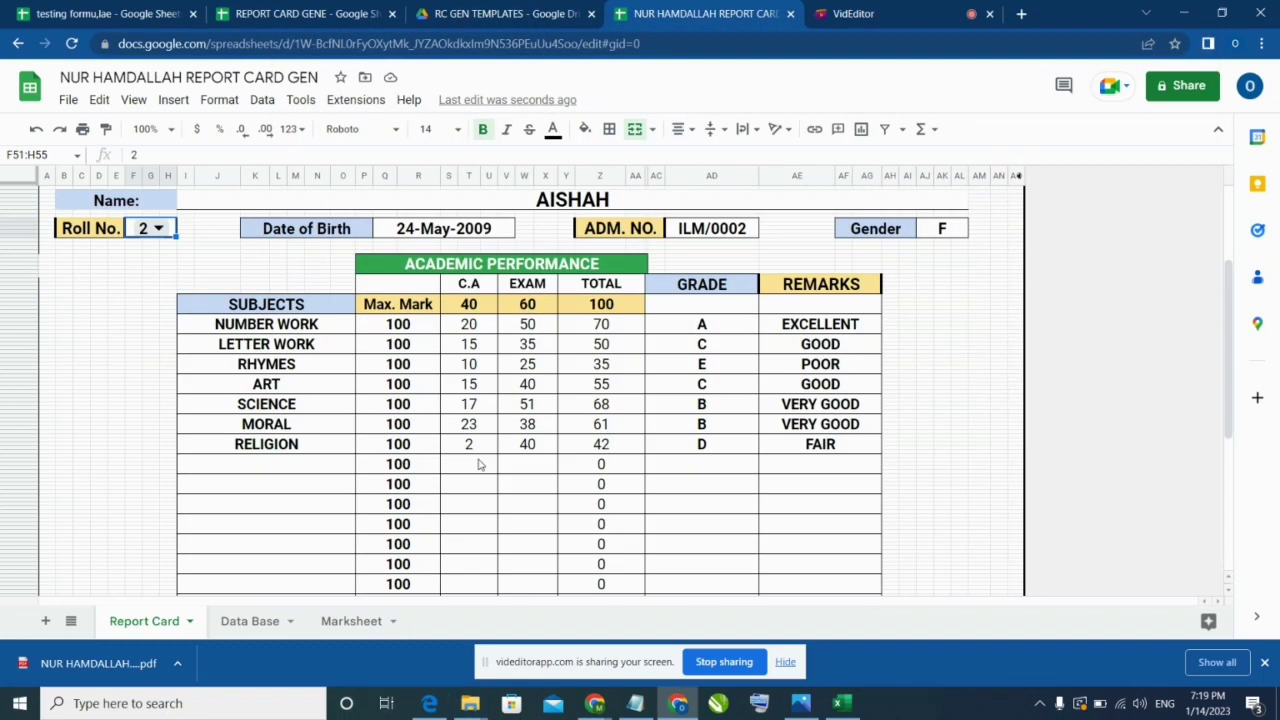
pyautogui.scroll(3, 480, 458)
pyautogui.scroll(-1, 480, 458)
pyautogui.scroll(1, 479, 457)
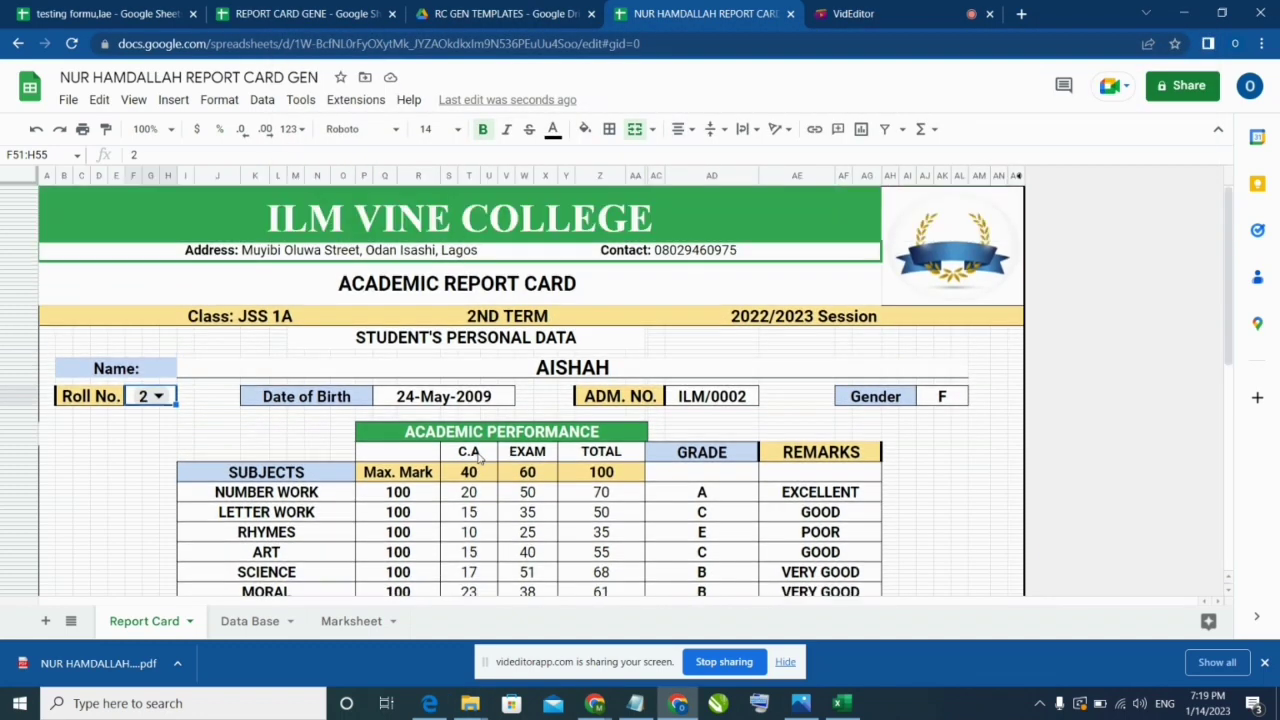